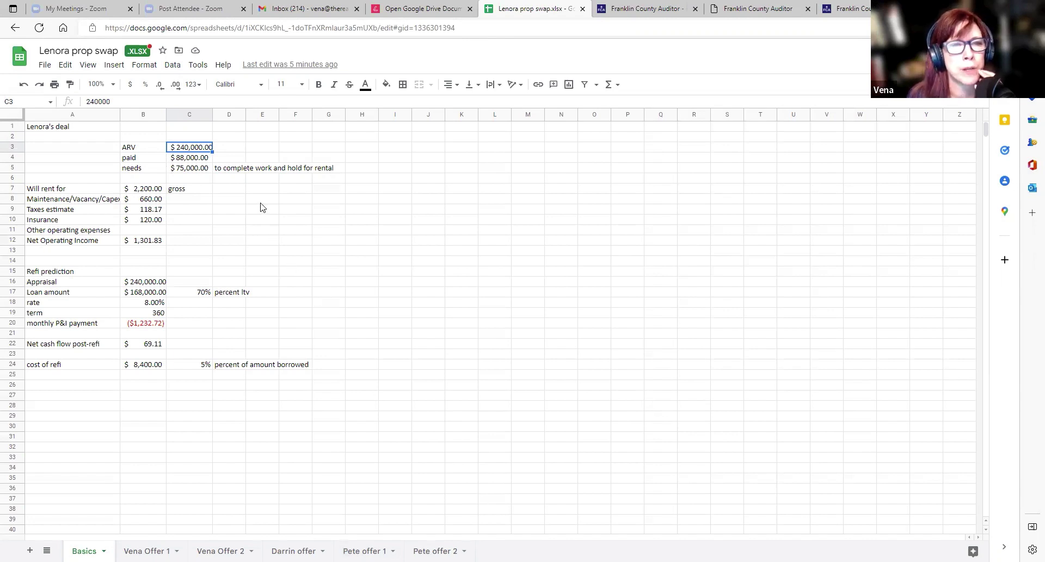
# Examine the ARV, purchase price and rehab need, plus the rent, expense and net operating income cells and their formulas.
pyautogui.click(205, 160)
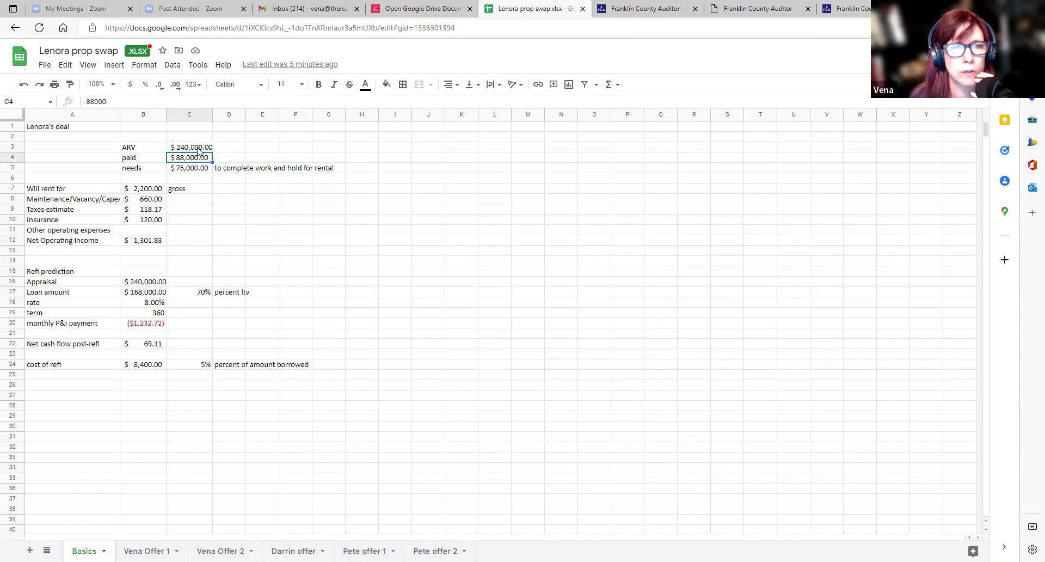
pyautogui.click(199, 150)
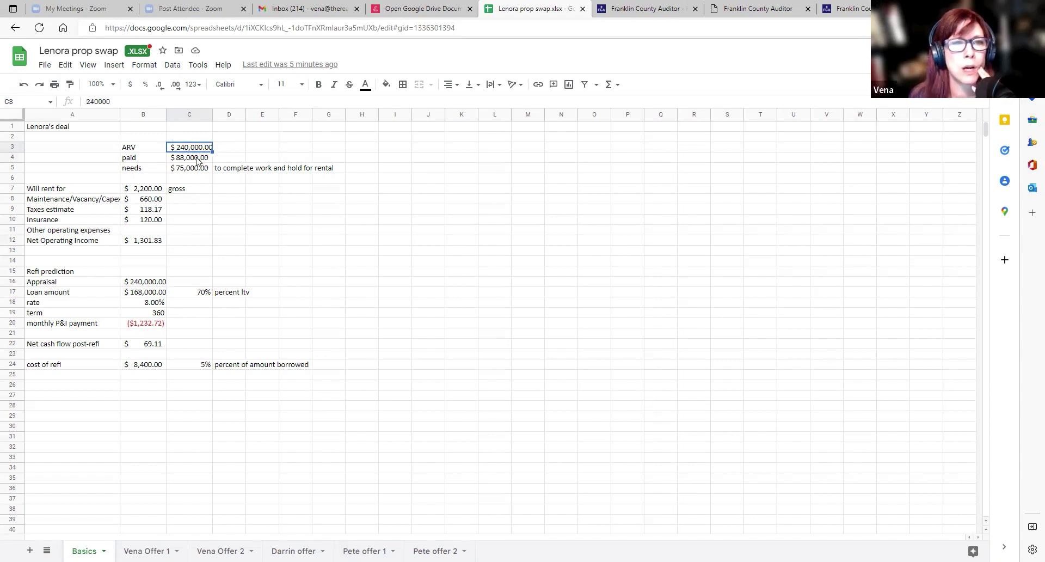
pyautogui.click(197, 160)
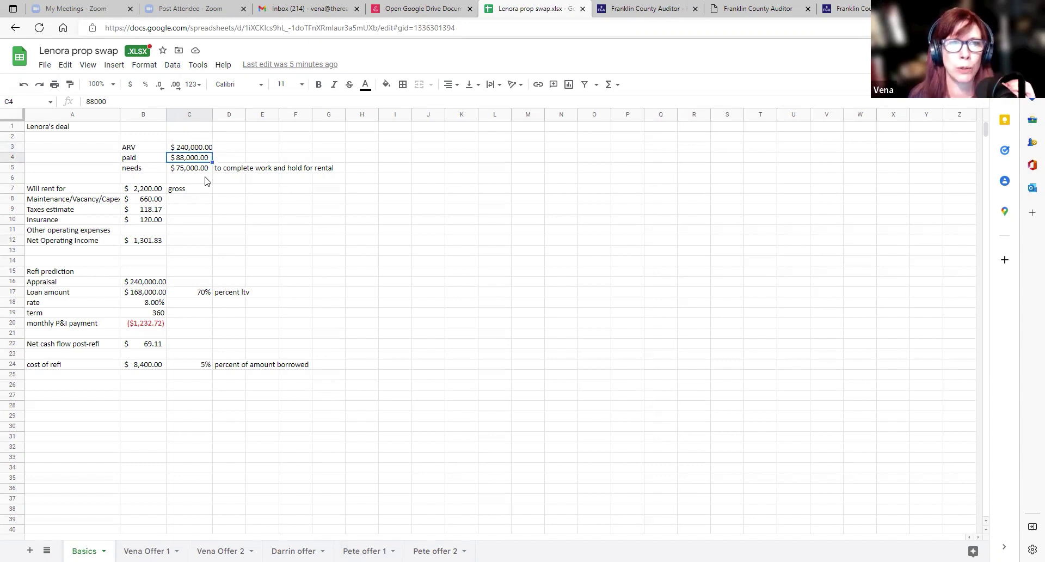
pyautogui.click(192, 174)
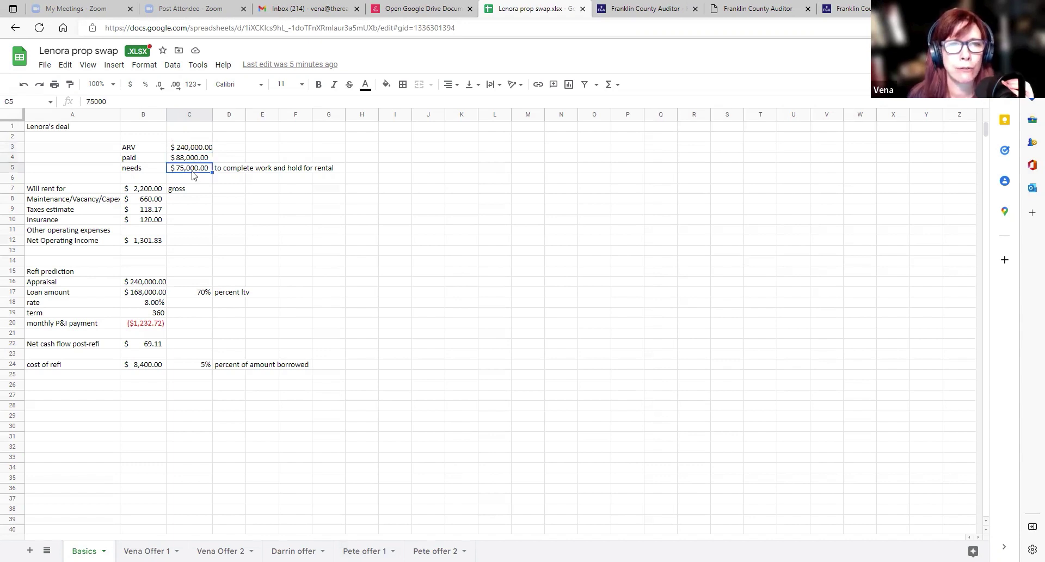
pyautogui.click(149, 191)
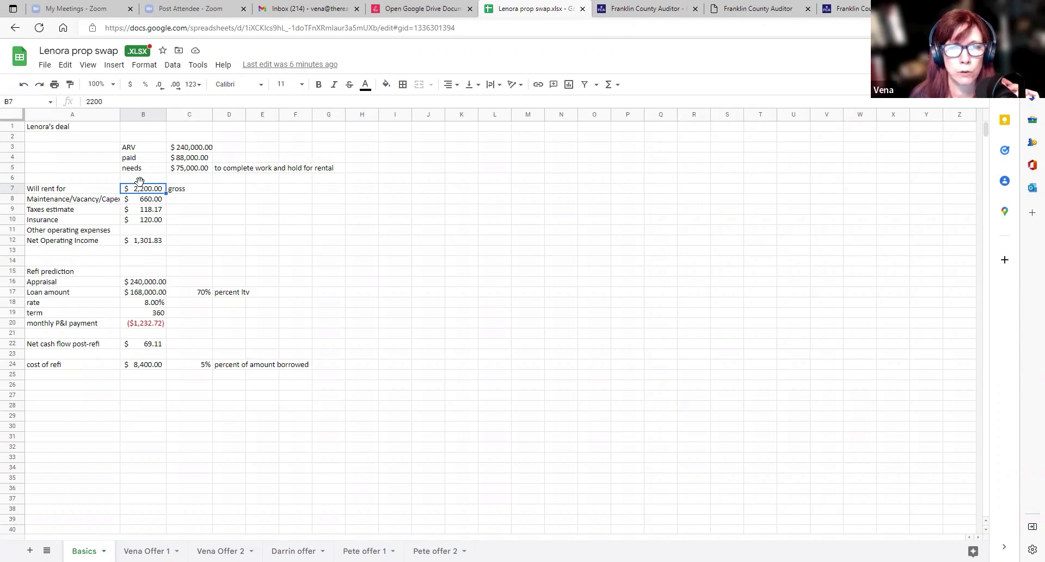
pyautogui.click(147, 201)
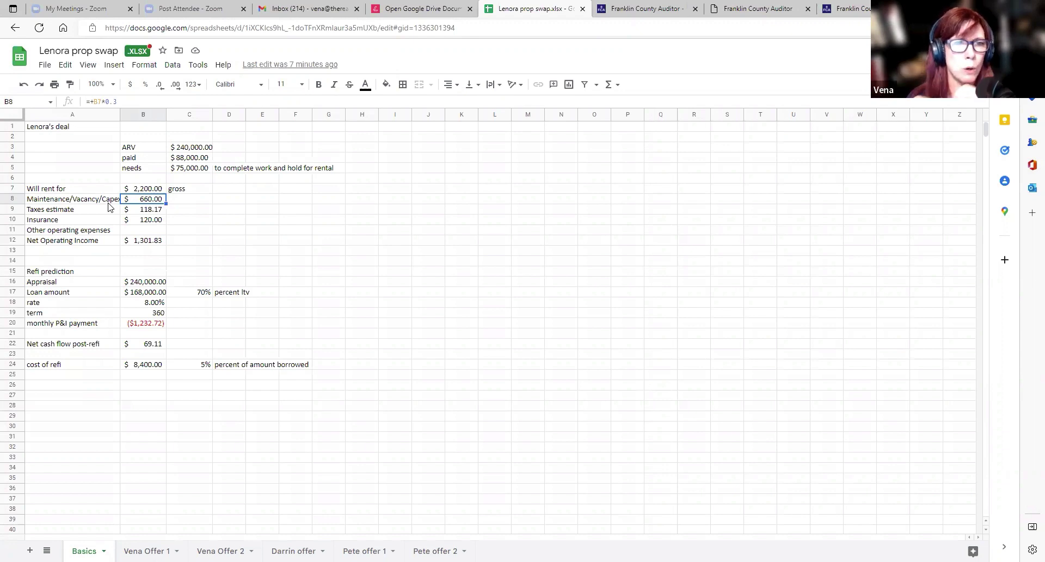
pyautogui.click(156, 212)
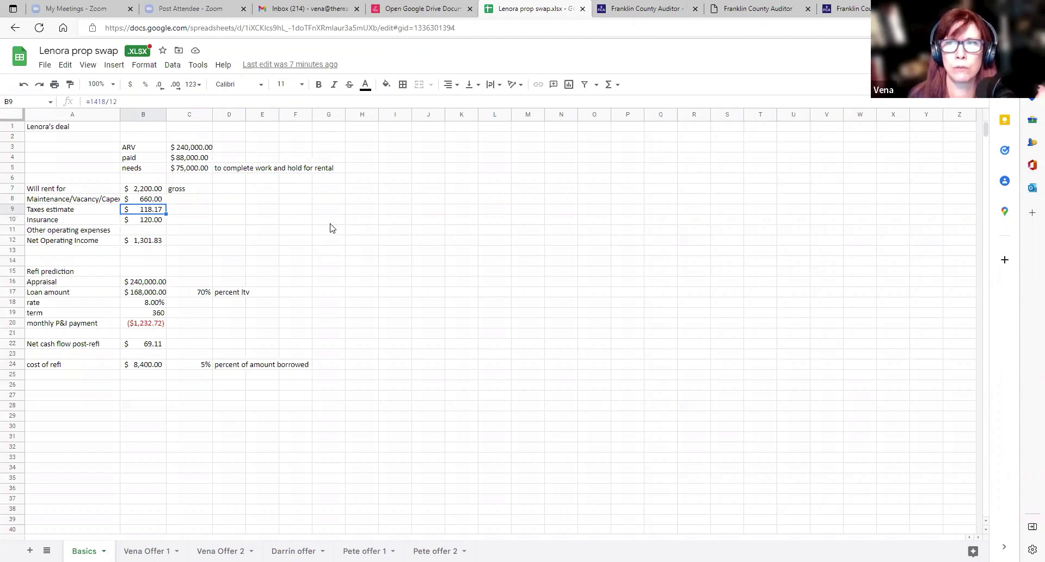
pyautogui.click(152, 220)
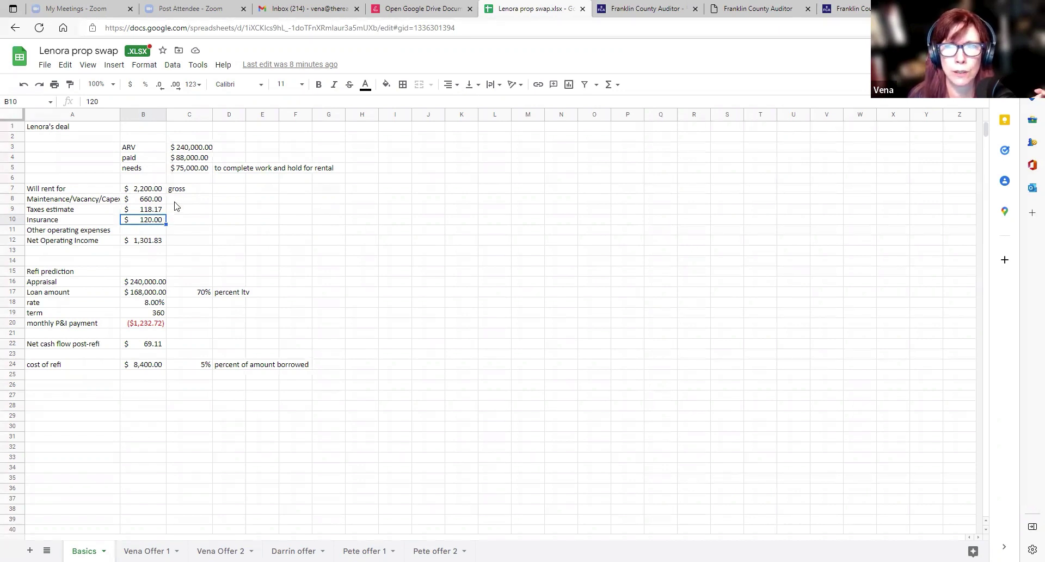
pyautogui.click(156, 244)
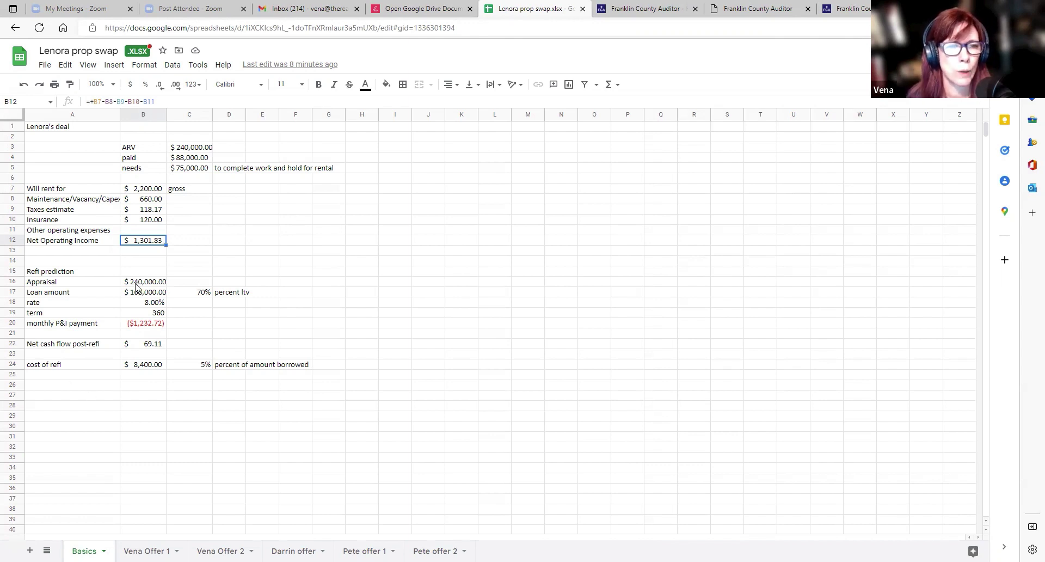
# Make the "Refi prediction" heading in A15 bold.
pyautogui.click(67, 274)
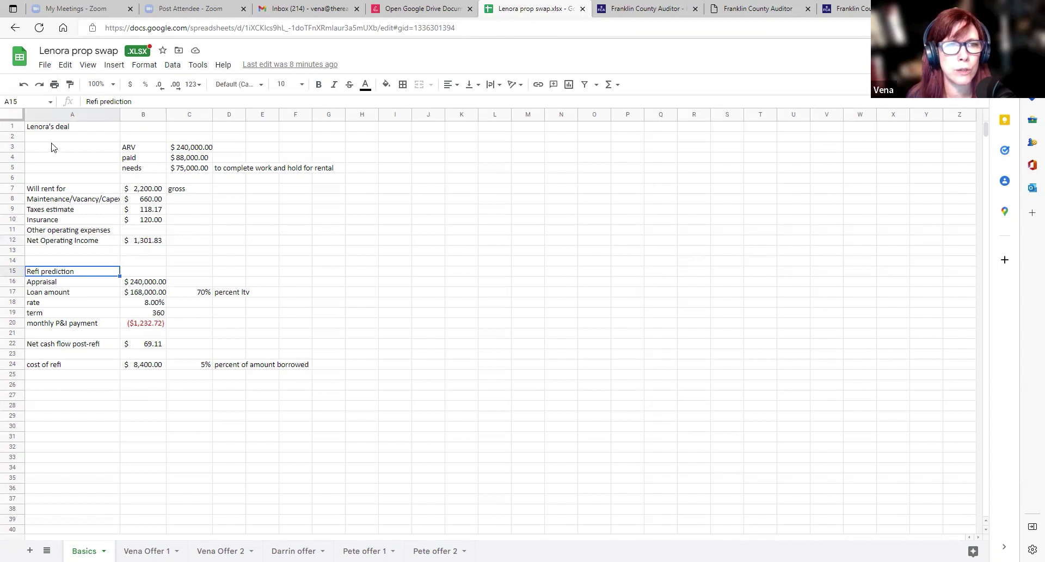
pyautogui.click(319, 86)
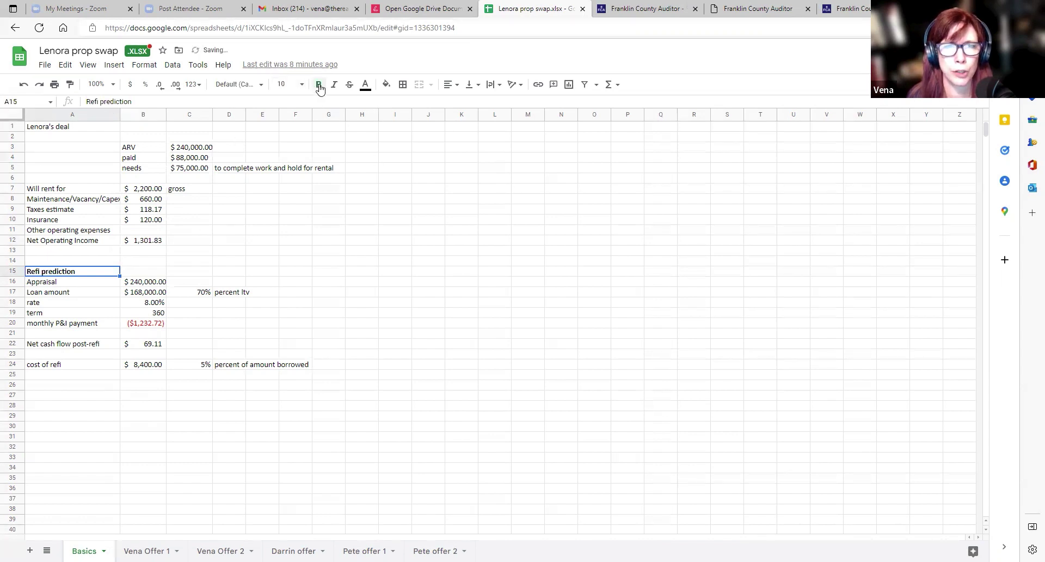
# Review the refi appraisal, loan amount and loan-to-value cells and how they are linked.
pyautogui.click(159, 284)
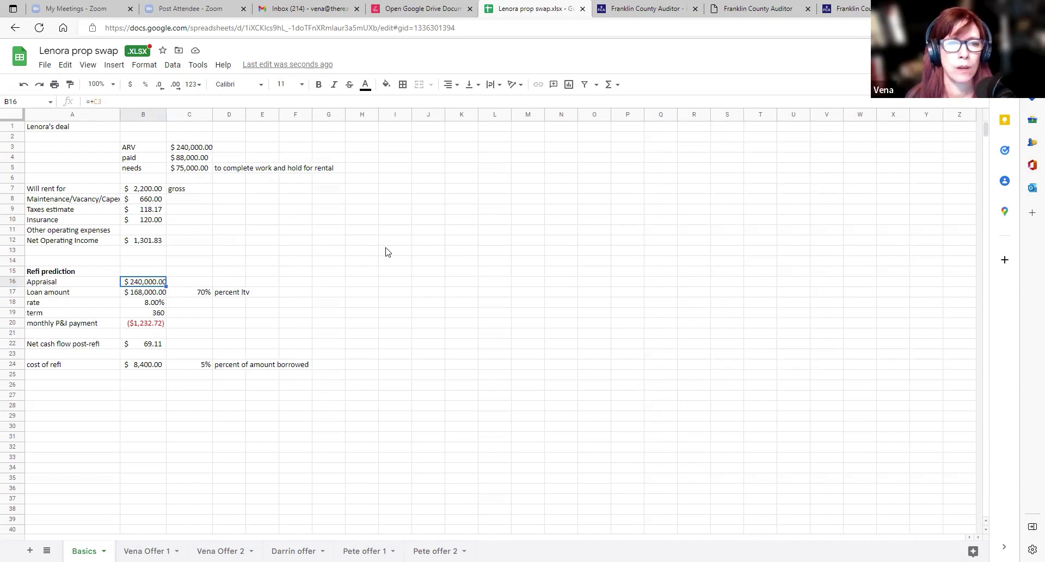
pyautogui.click(136, 294)
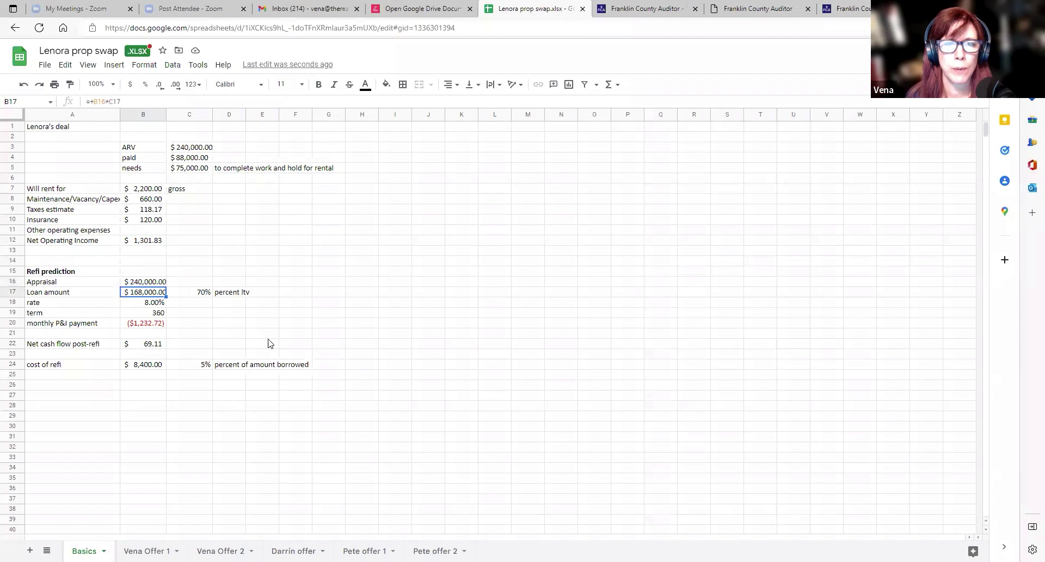
pyautogui.click(204, 297)
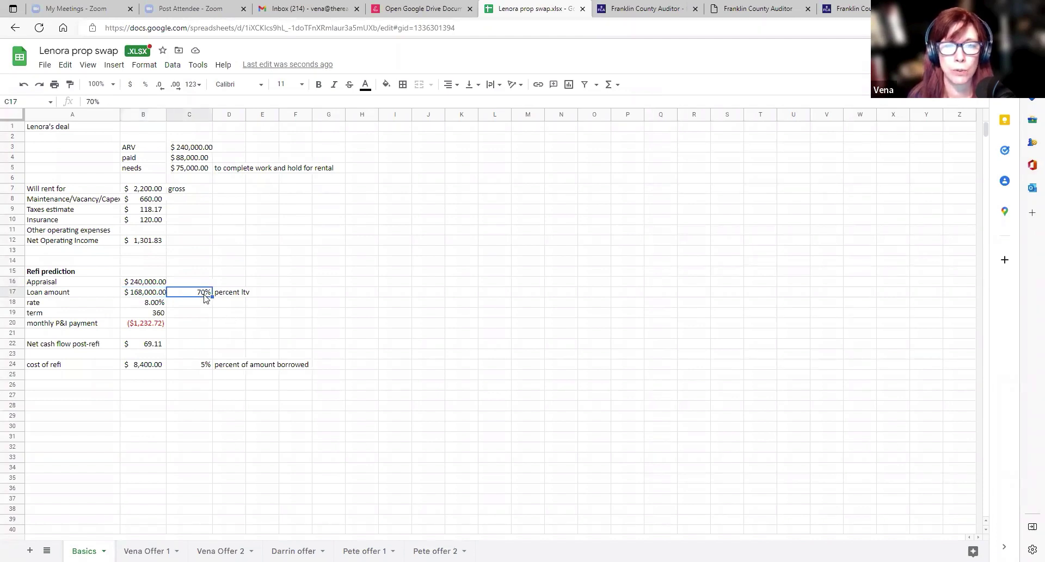
pyautogui.click(160, 296)
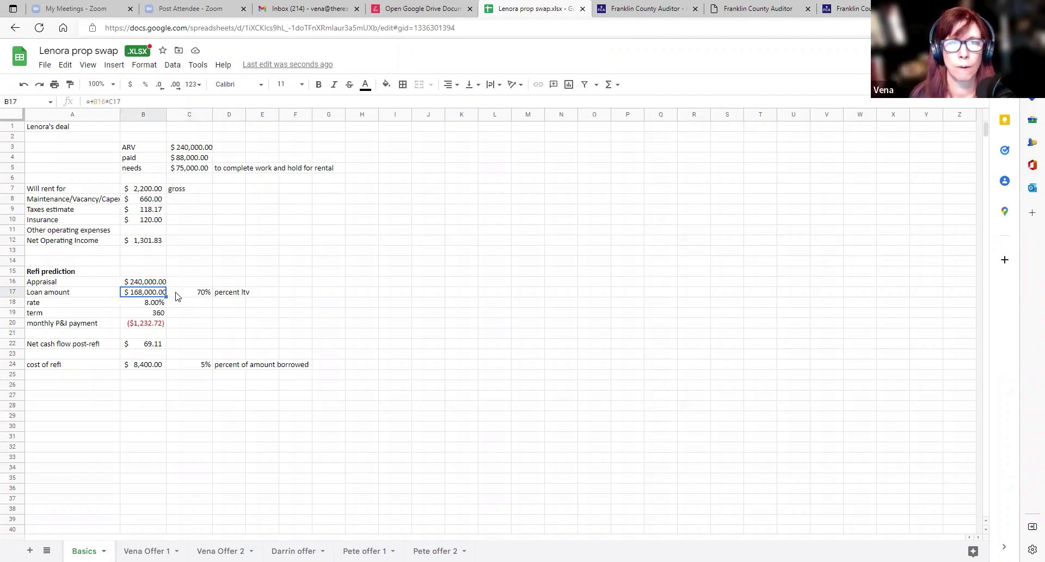
pyautogui.click(137, 283)
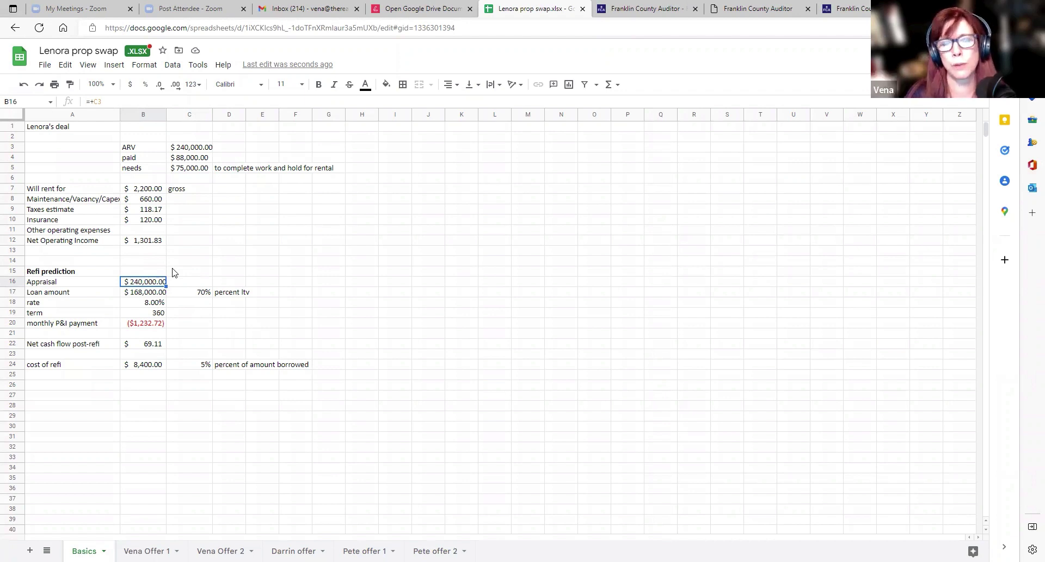
# Try a refi rate of .09 in B18 and check the monthly P&I payment.
pyautogui.click(153, 304)
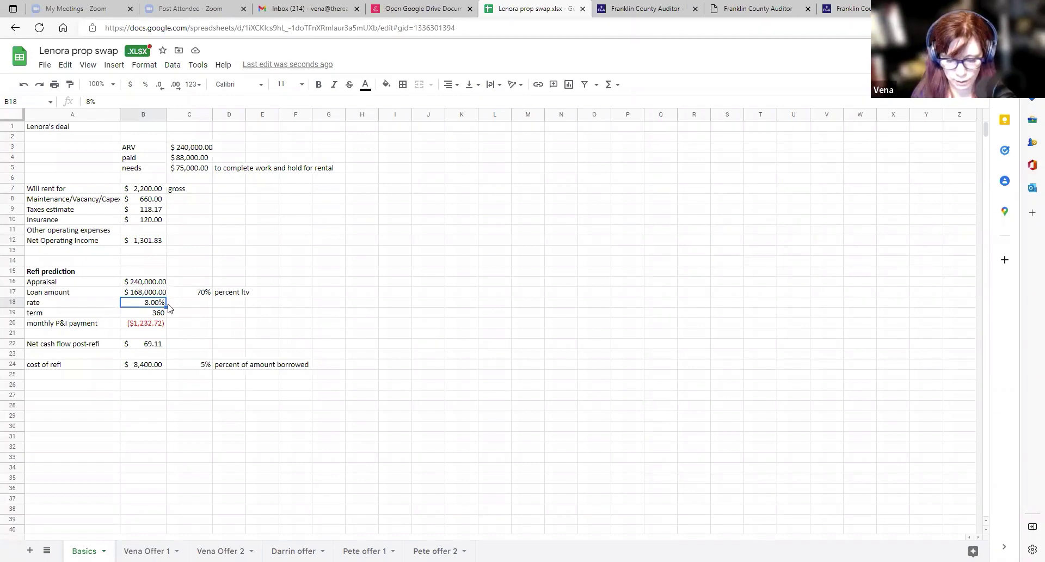
pyautogui.write('.09')
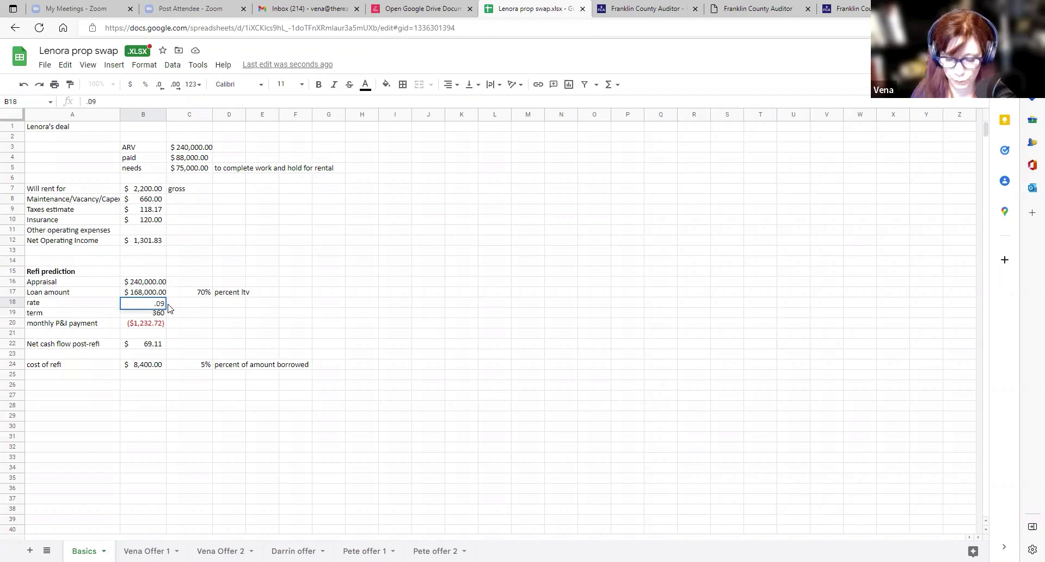
pyautogui.press('Return')
pyautogui.click(155, 326)
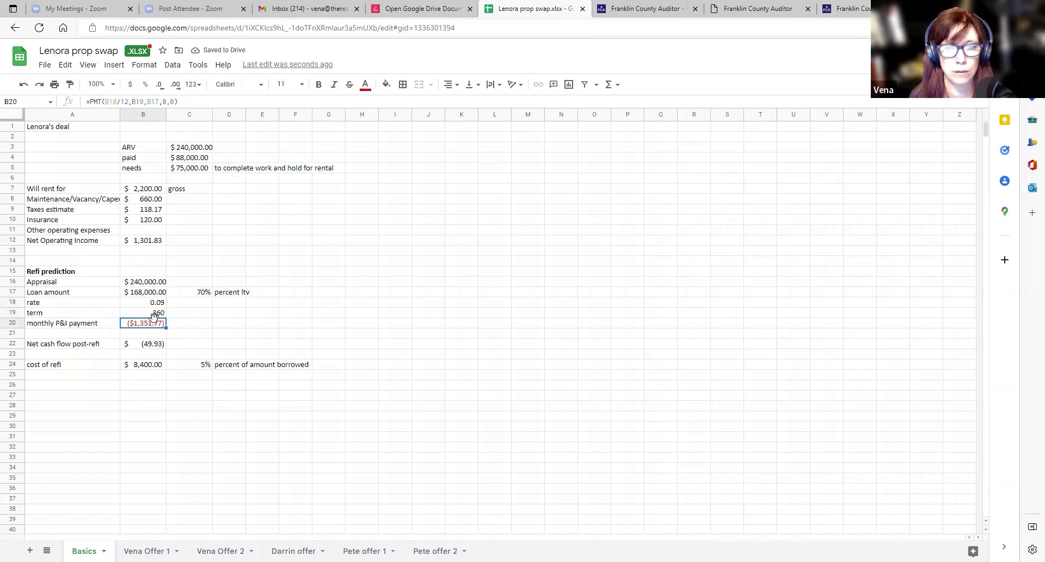
# Set the refi rate back to .08 and compare the monthly P&I payment with net operating income and post-refi cash flow.
pyautogui.click(156, 304)
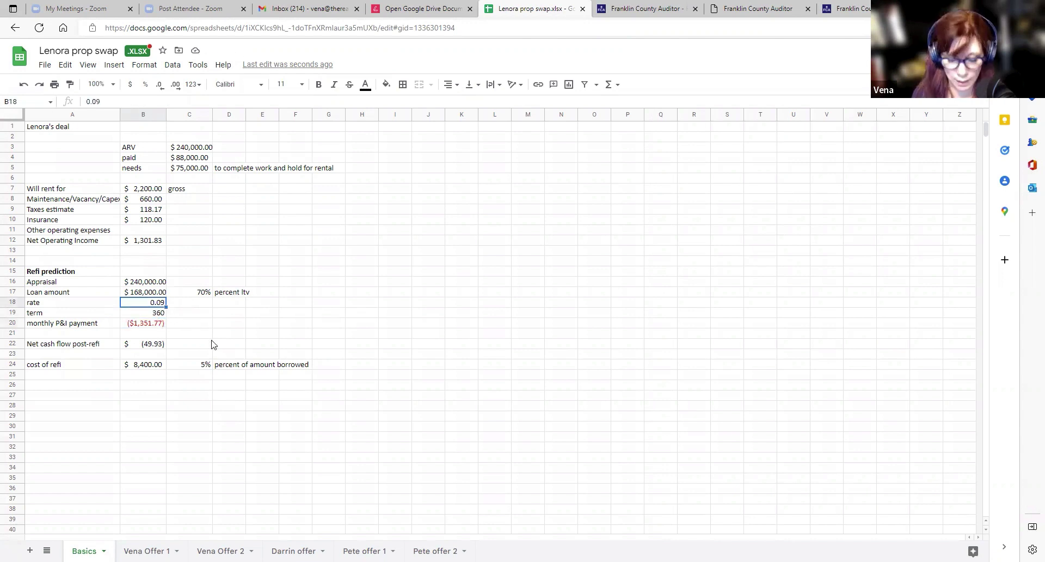
pyautogui.write('.08')
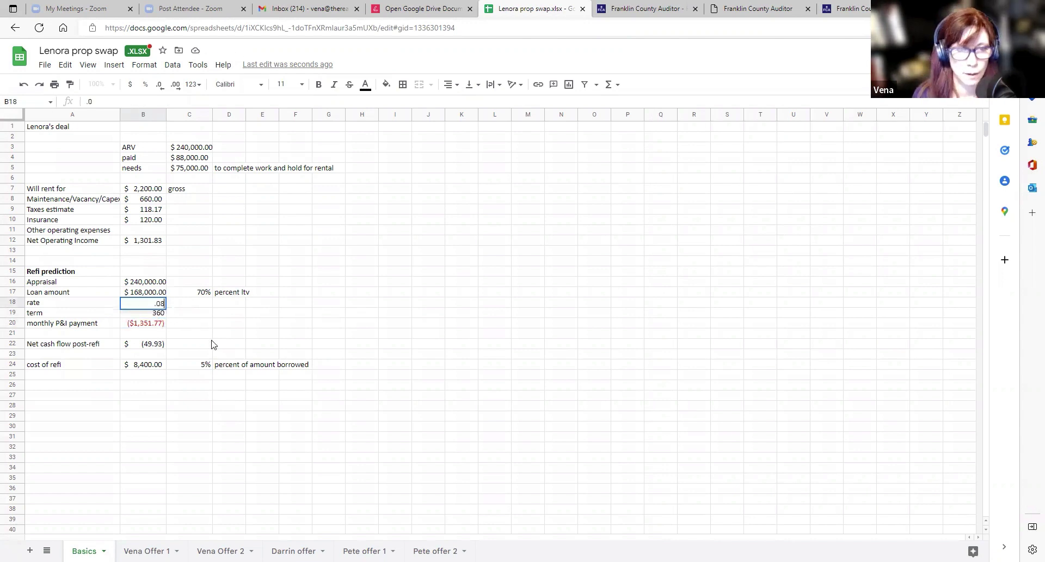
pyautogui.press('Return')
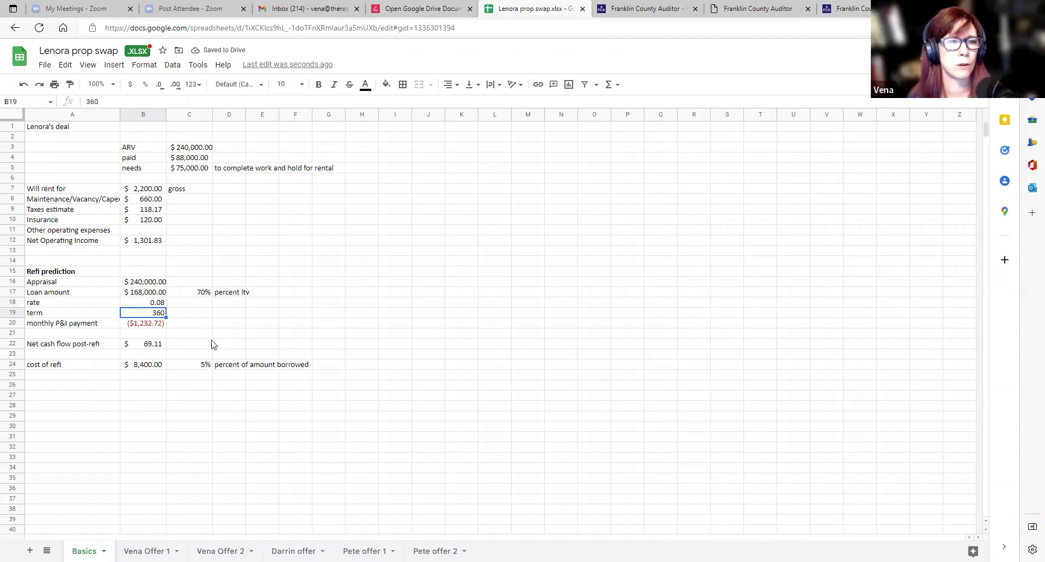
pyautogui.click(154, 325)
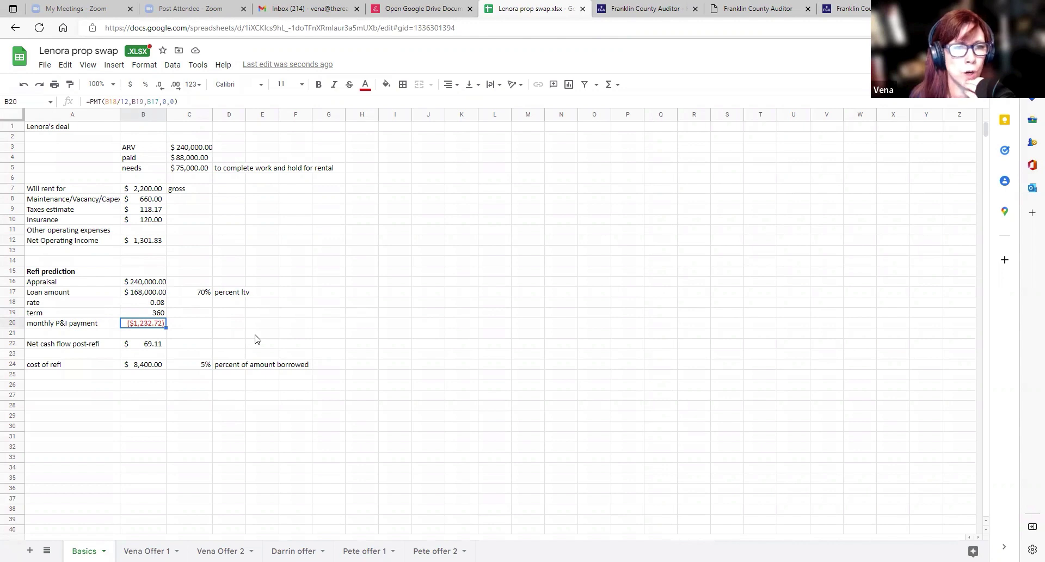
pyautogui.click(129, 244)
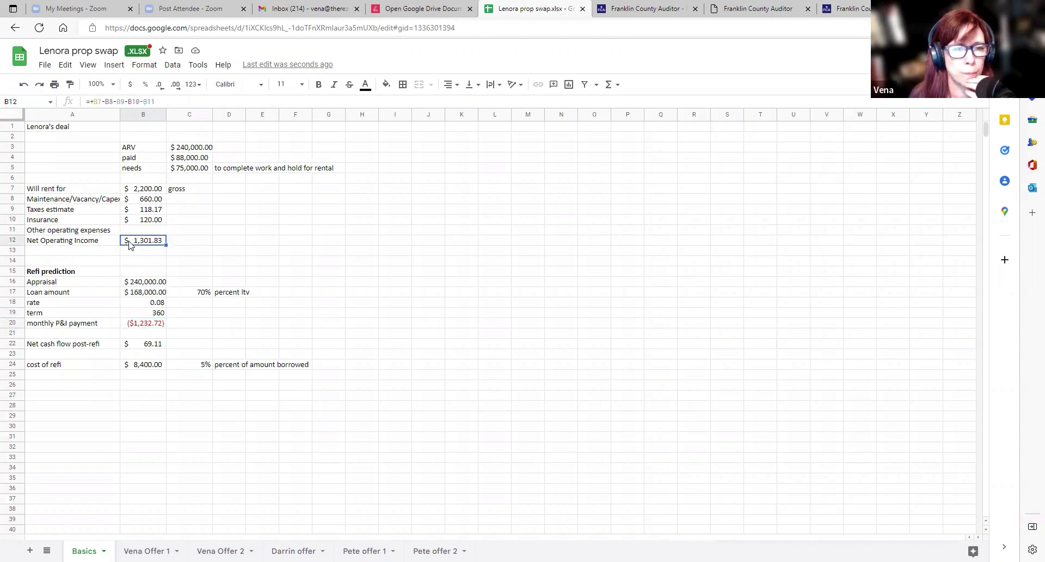
pyautogui.click(152, 325)
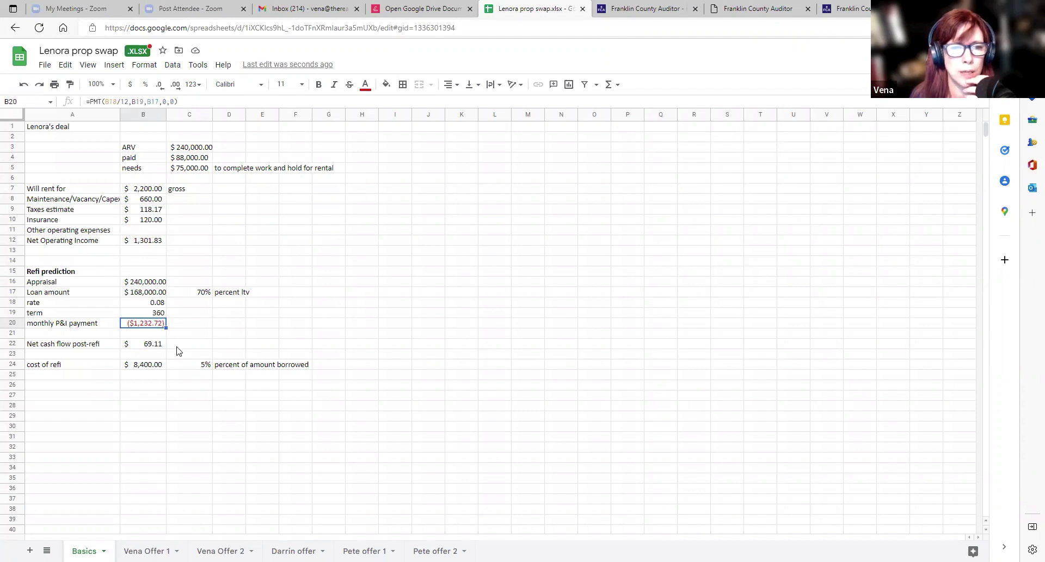
pyautogui.click(154, 348)
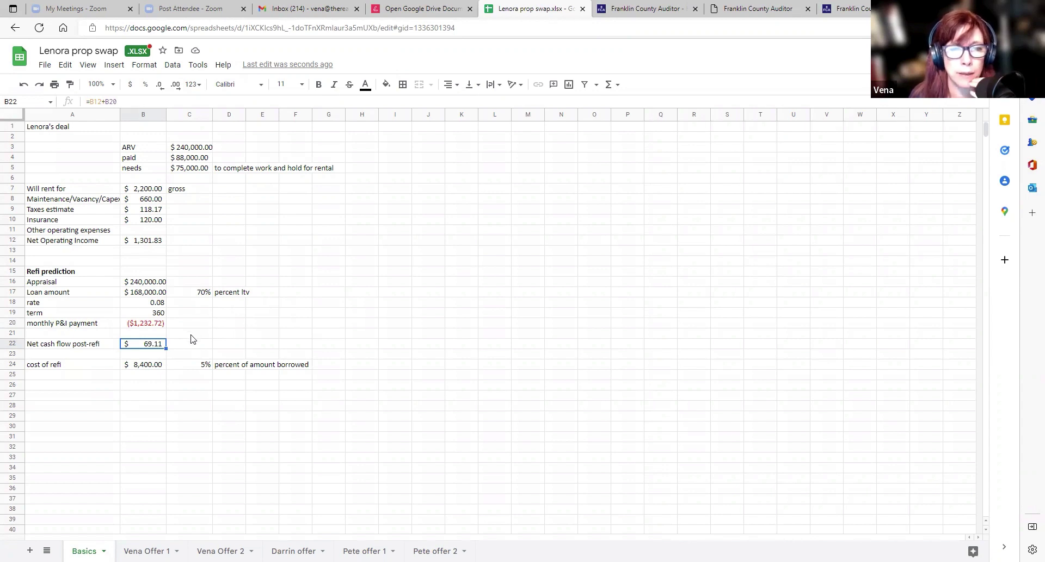
# Test lower refi rates of .03 and .045 in B18 for their effect on payment and cash flow.
pyautogui.click(161, 305)
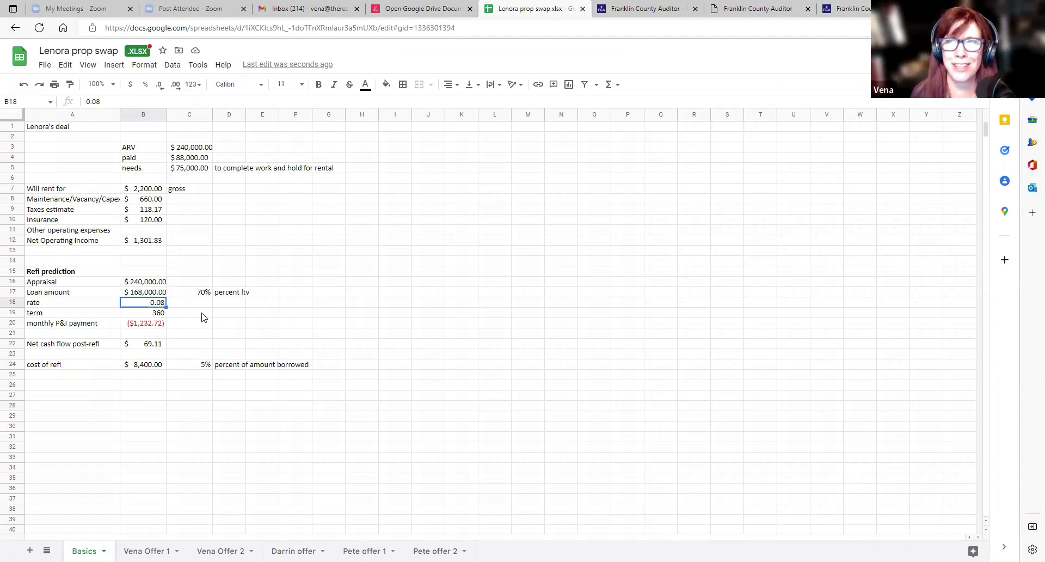
pyautogui.write('.03')
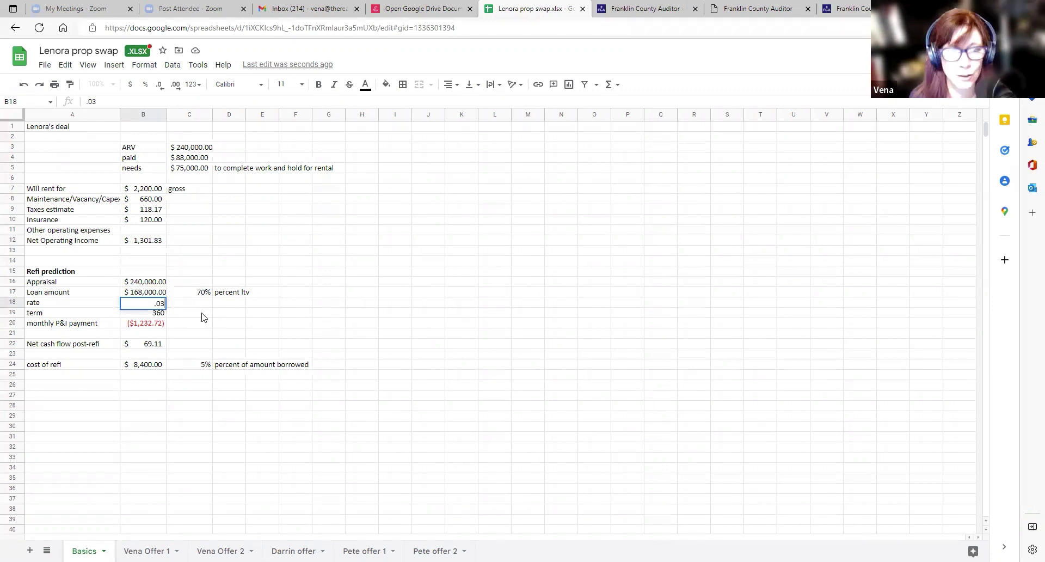
pyautogui.press('Return')
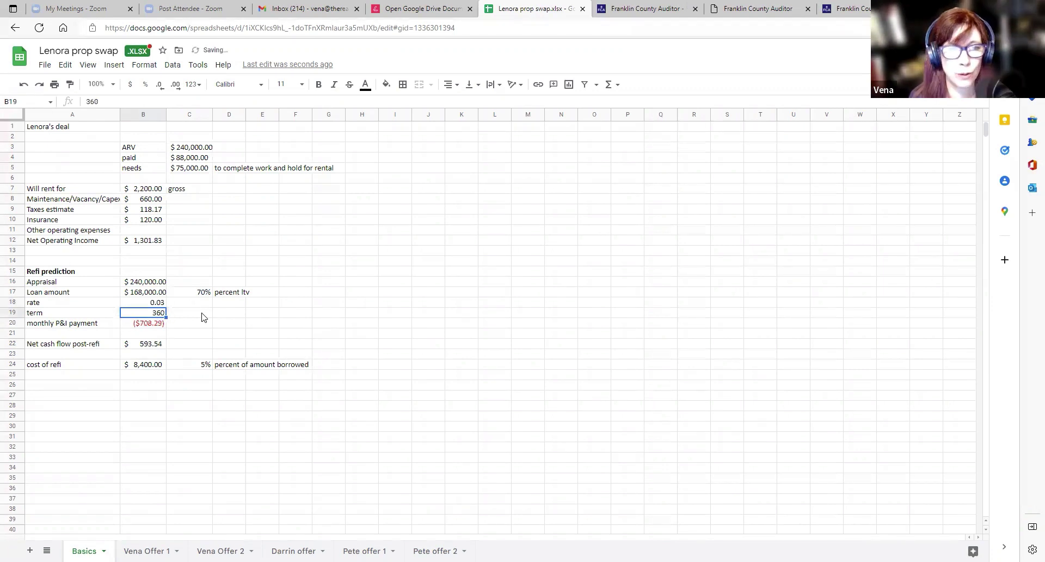
pyautogui.click(154, 303)
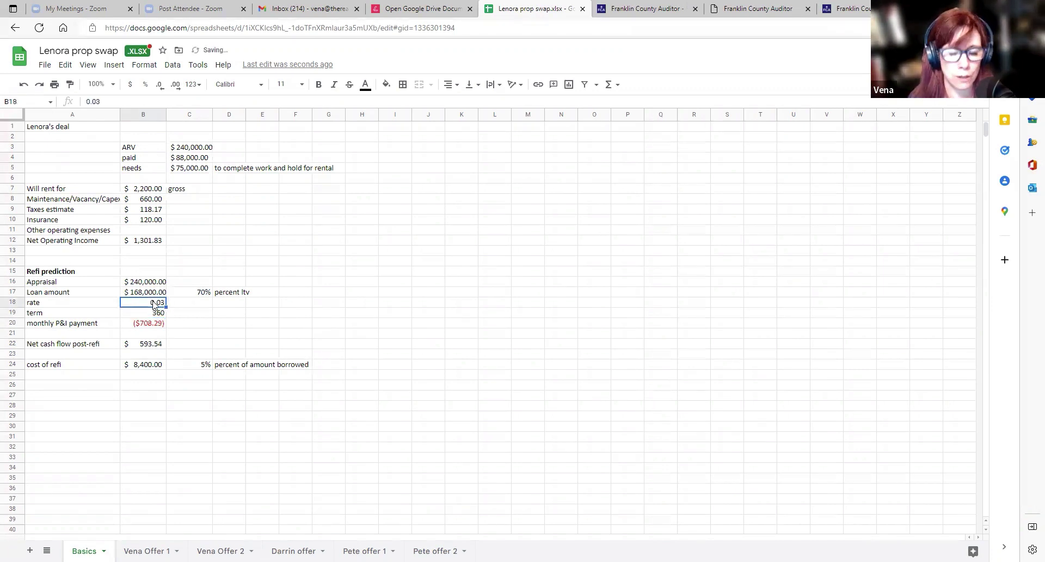
pyautogui.write('.')
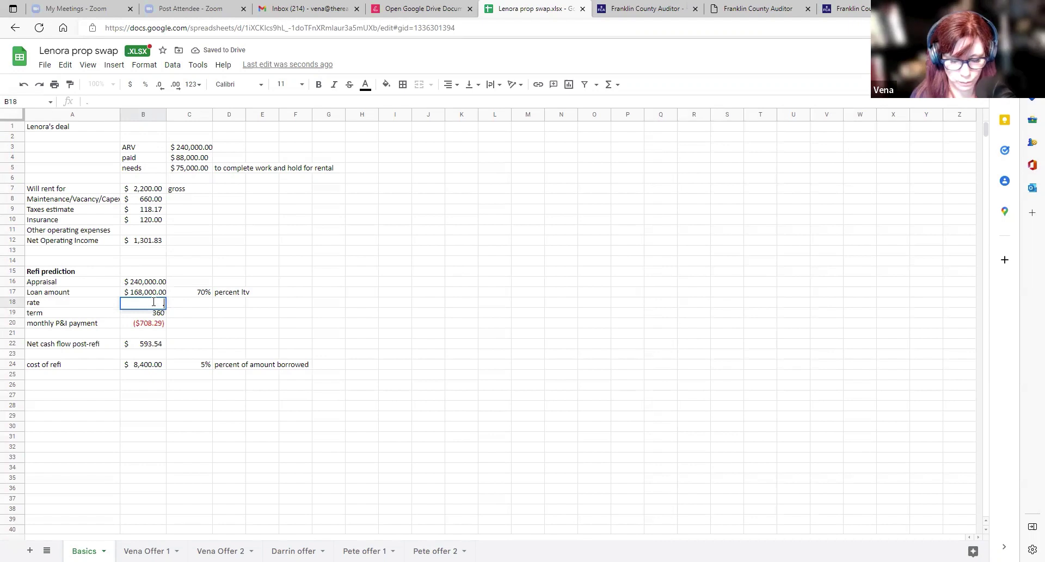
pyautogui.write('045')
pyautogui.press('Return')
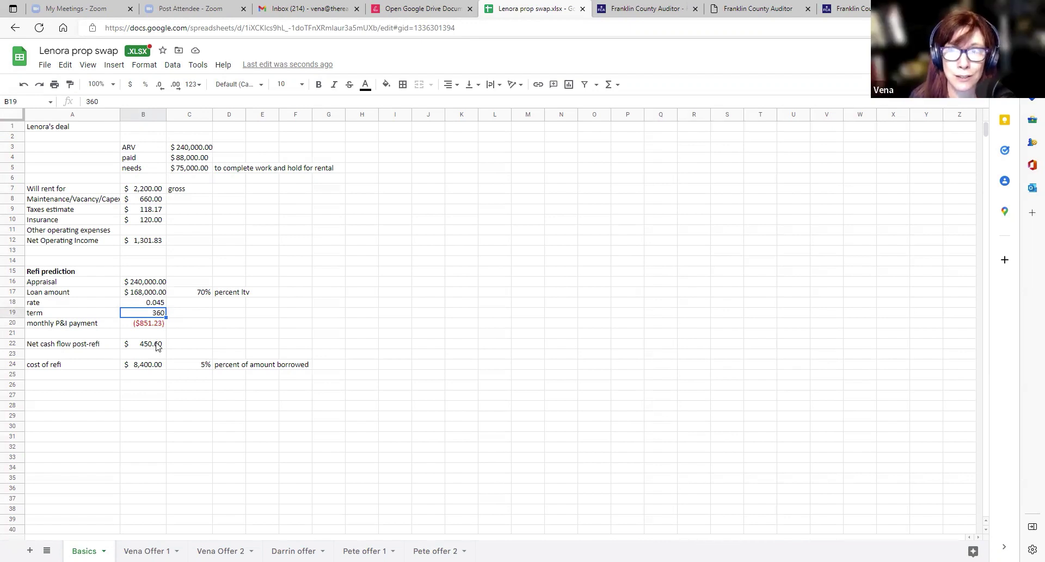
# Return the refi rate in B18 to .08.
pyautogui.click(154, 305)
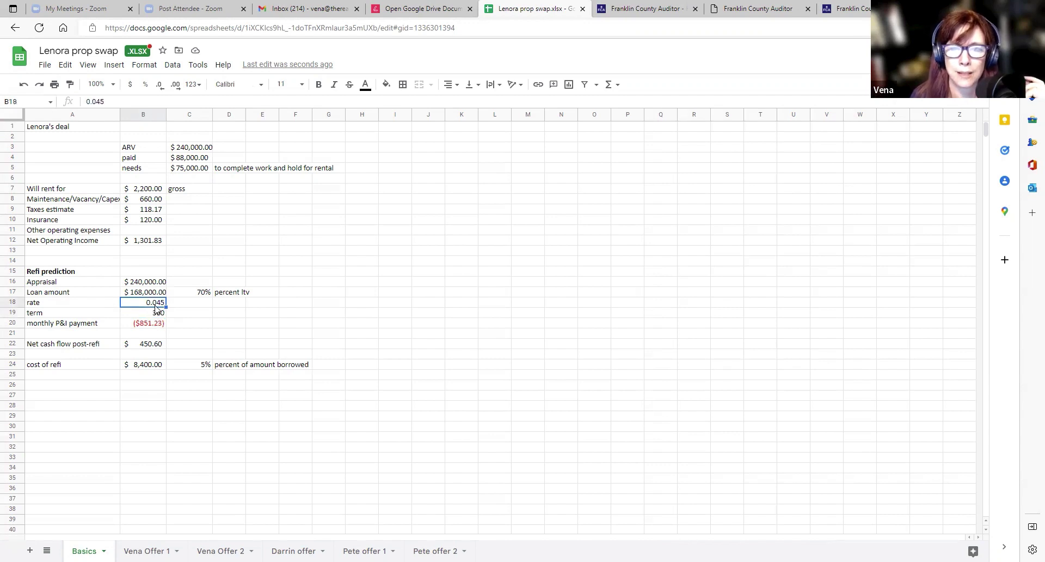
pyautogui.write('.08')
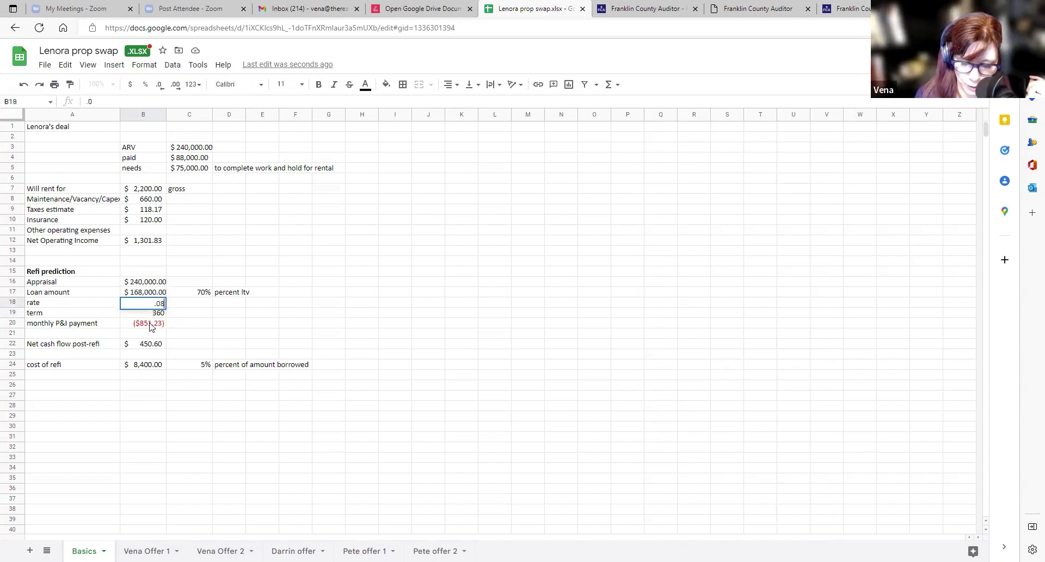
pyautogui.press('Return')
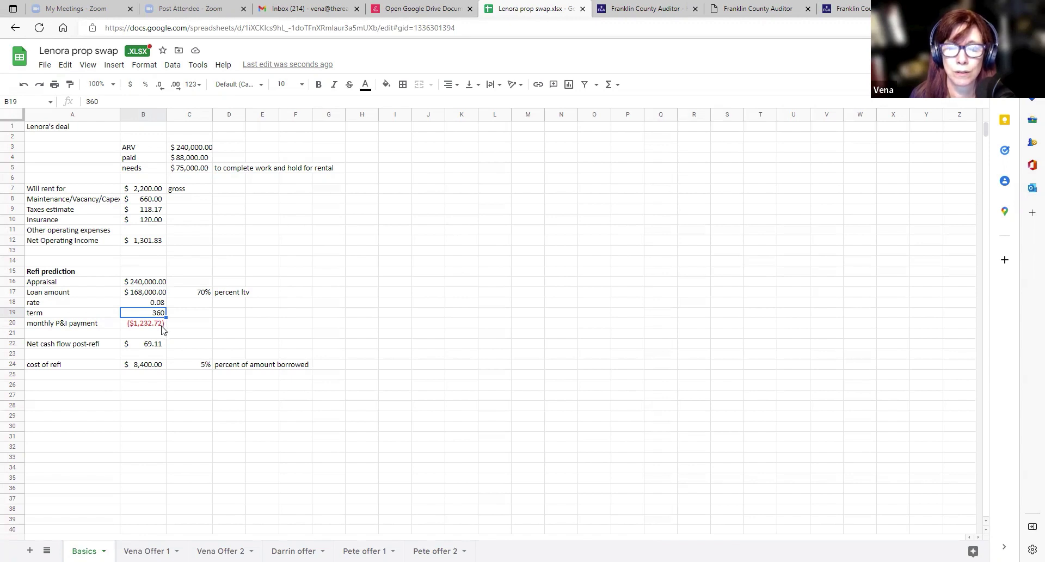
# Review the cost of refi in B24 and the percent of amount borrowed in C24 that drives it.
pyautogui.click(149, 368)
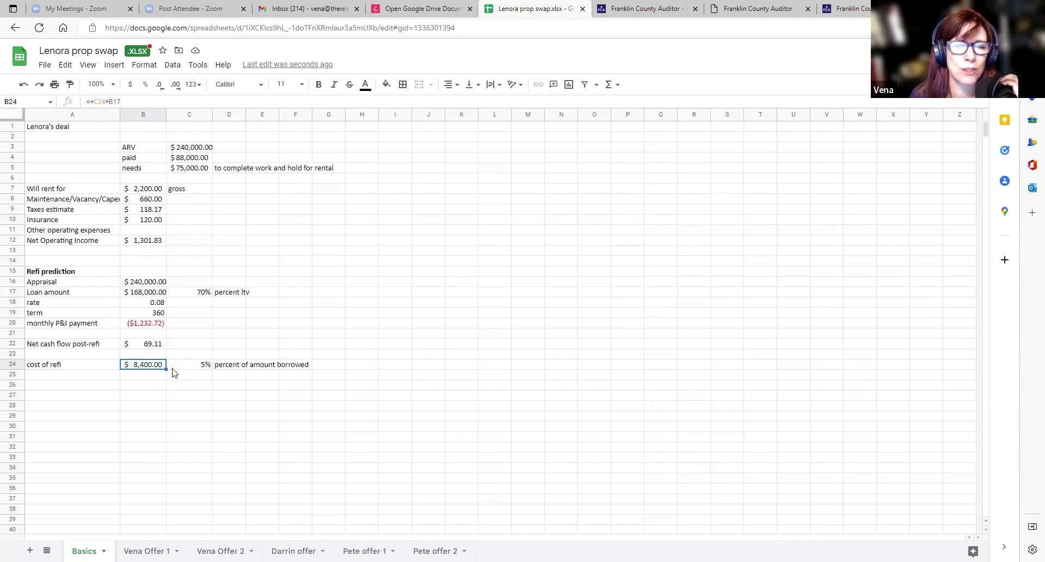
pyautogui.click(208, 370)
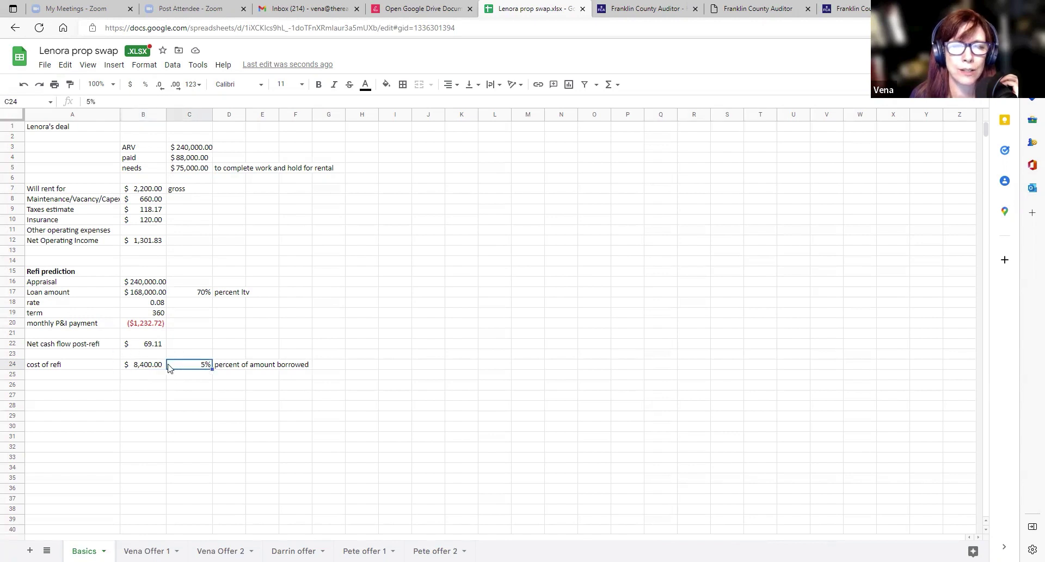
pyautogui.click(154, 367)
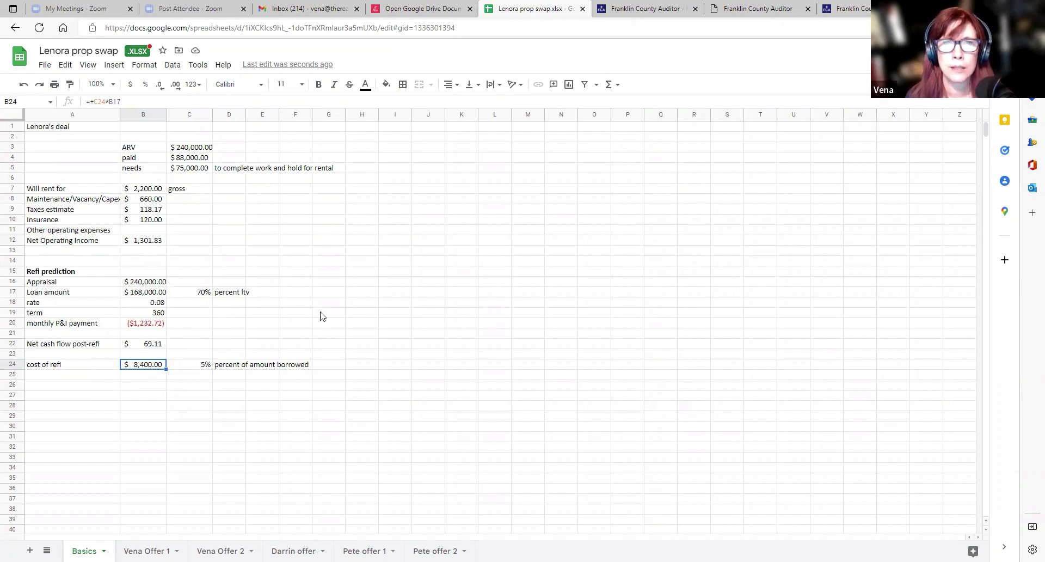
# View the Oct_21_2022_propswap.pdf deal board in Gmail and return to the Lenora prop swap spreadsheet.
pyautogui.click(291, 9)
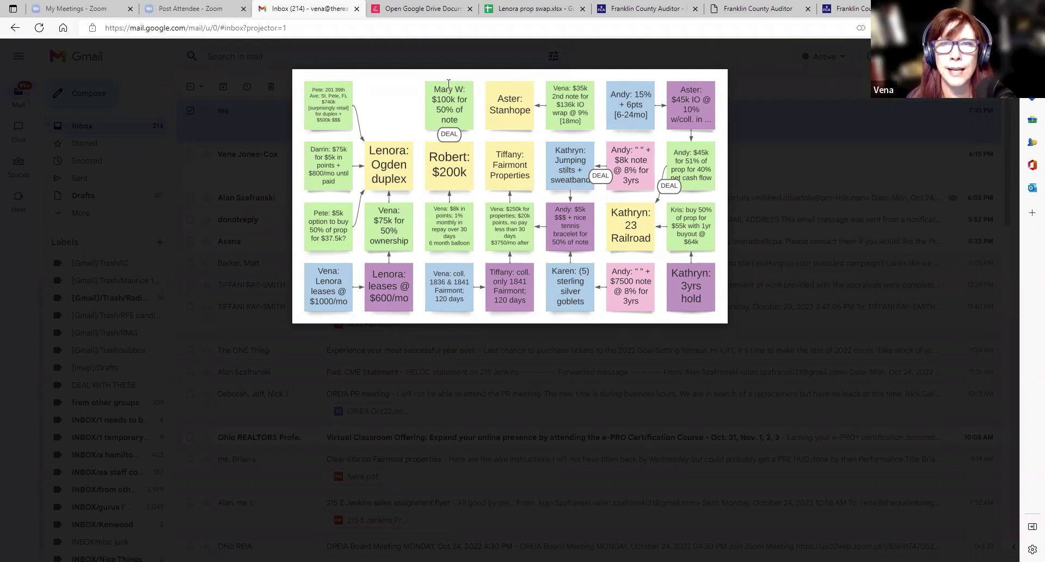
pyautogui.moveTo(506, 20)
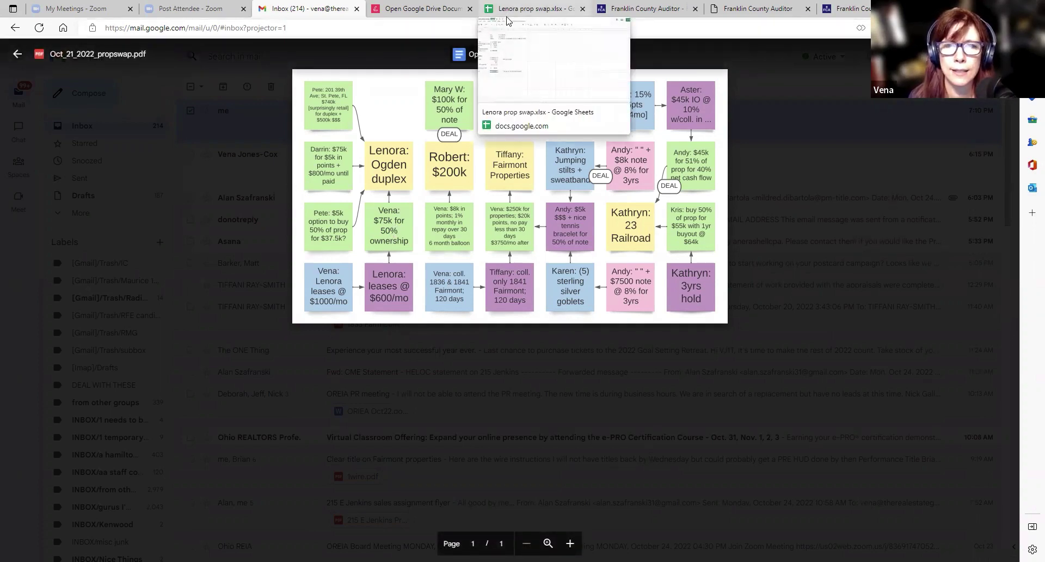
pyautogui.click(506, 18)
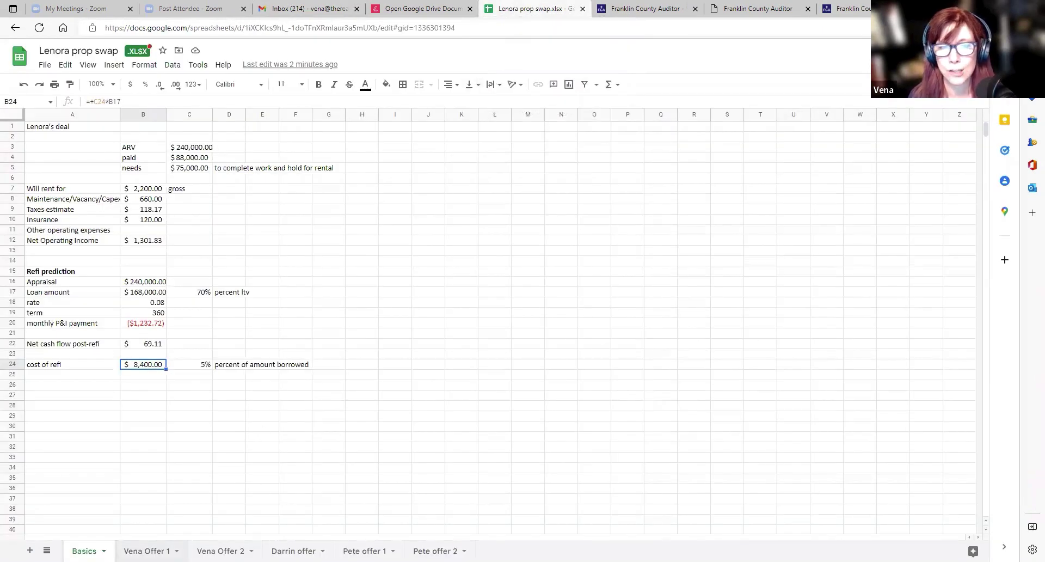
# Open the first offer's sheet and review its funding, ownership and buyback option terms in B2 to B4.
pyautogui.click(147, 550)
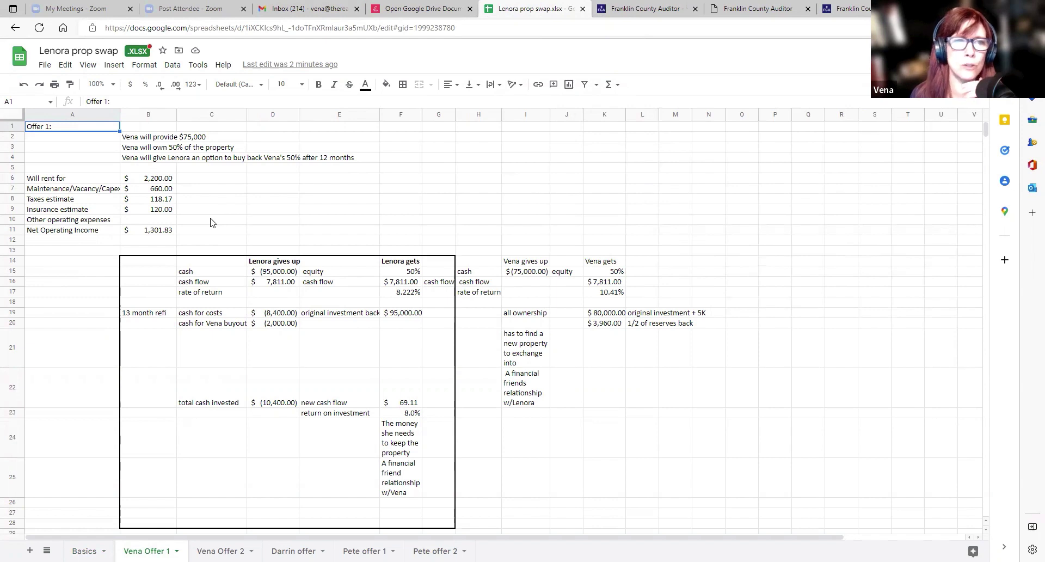
pyautogui.click(172, 141)
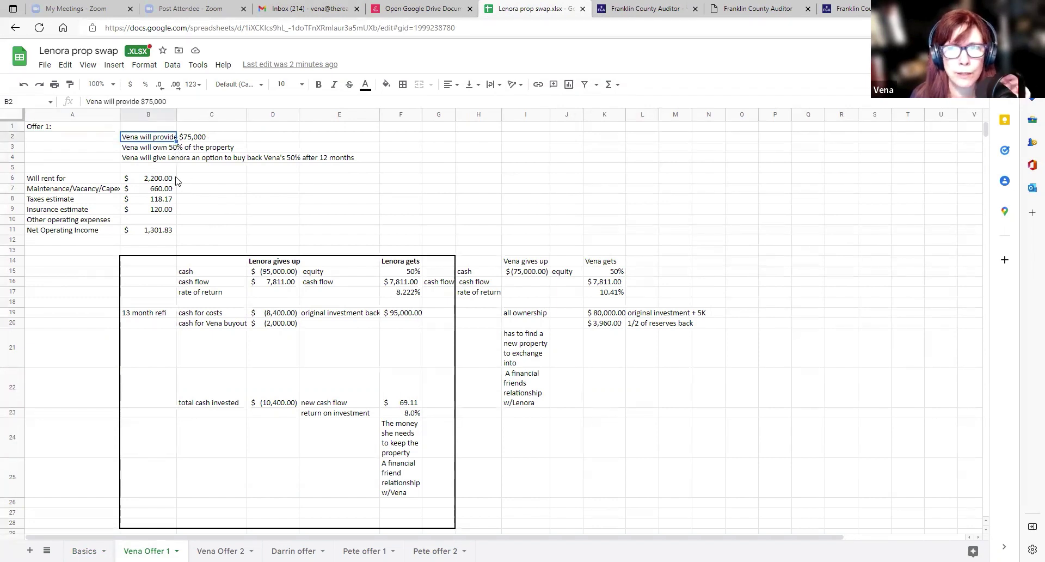
pyautogui.click(165, 147)
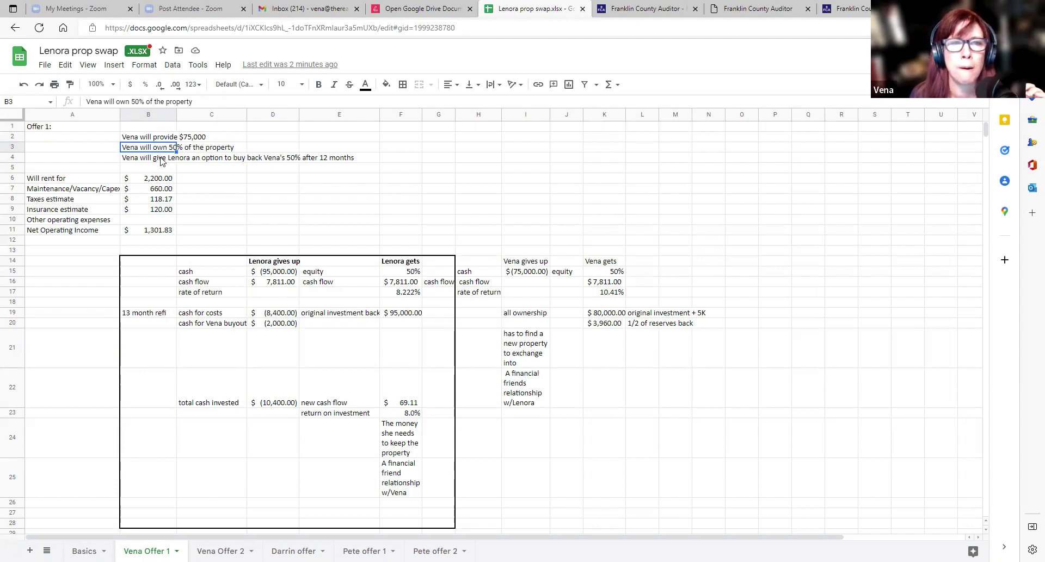
pyautogui.click(161, 160)
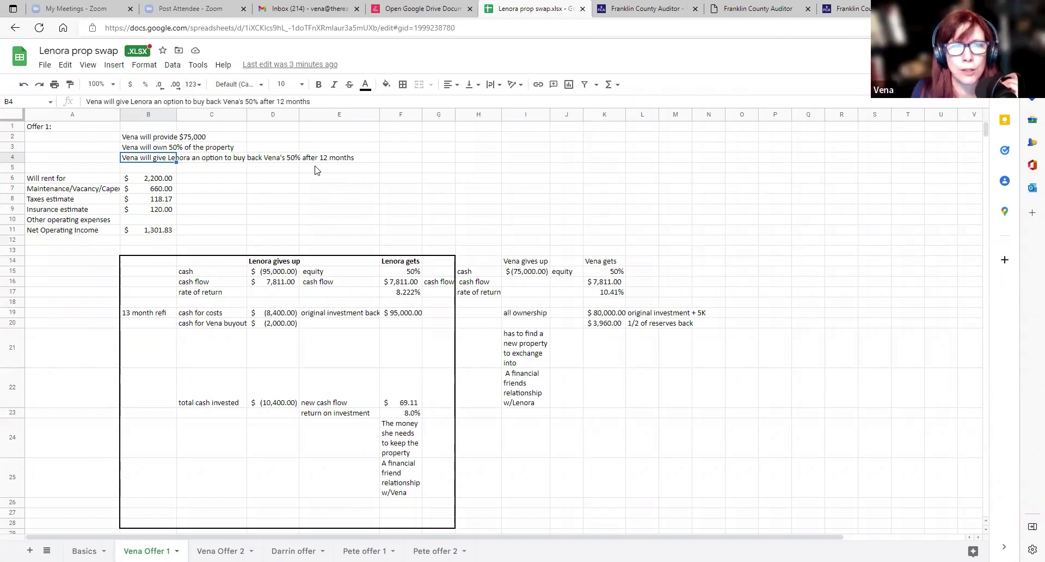
# Set the property owner's cash contribution in D15 to -88000.
pyautogui.click(287, 271)
pyautogui.click(516, 229)
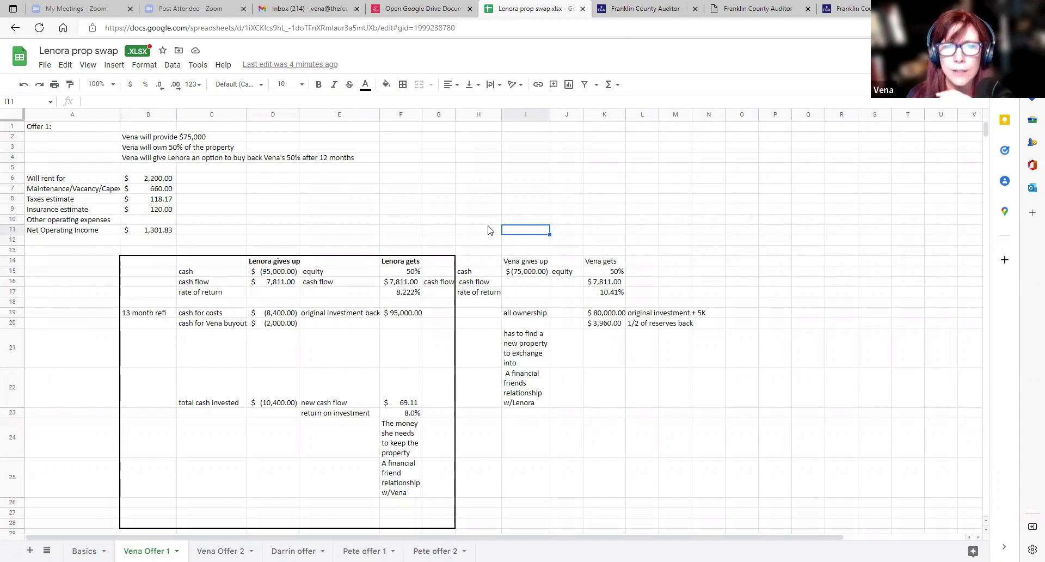
pyautogui.click(274, 274)
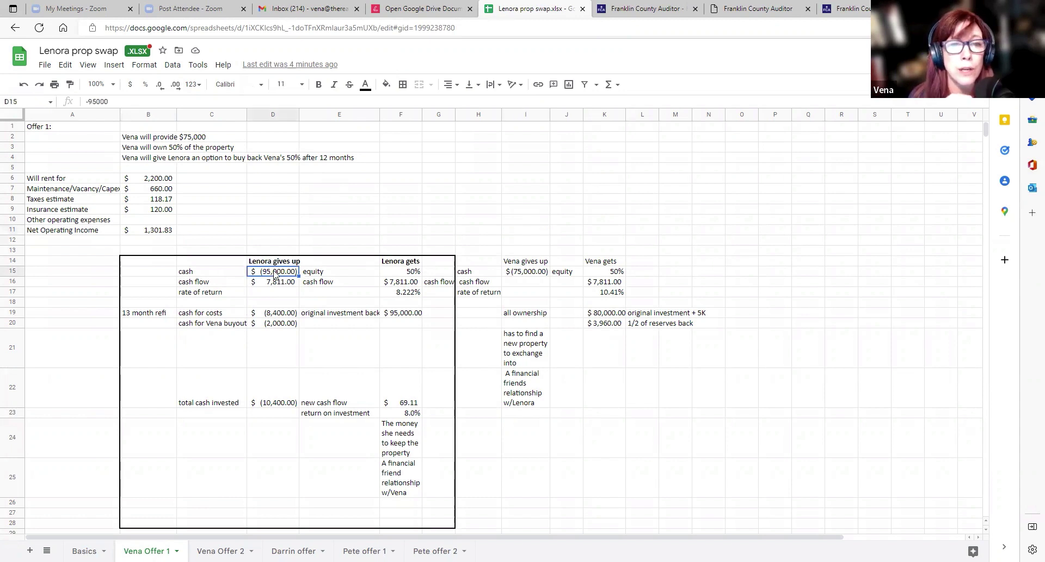
pyautogui.doubleClick(276, 272)
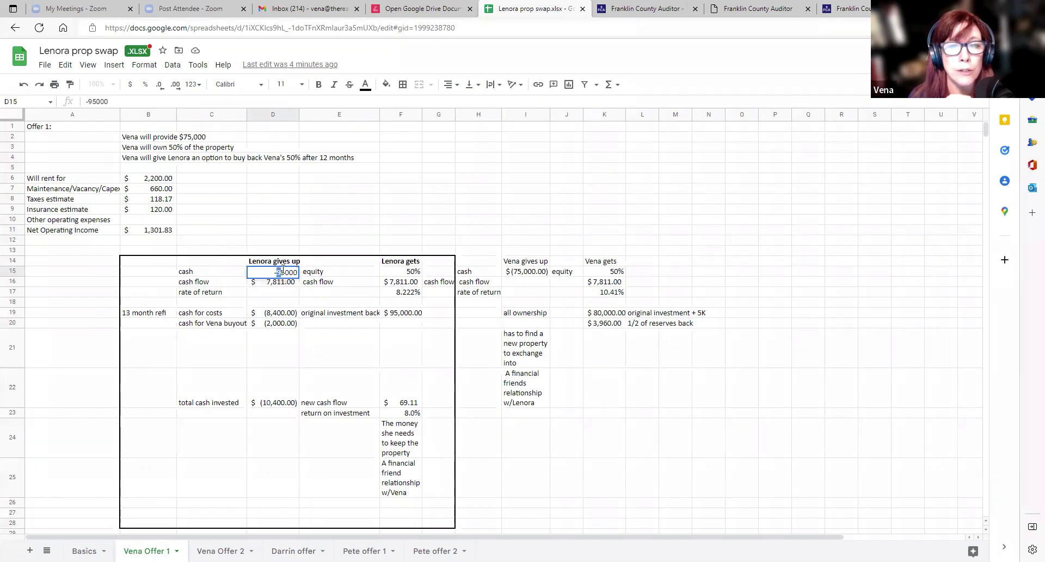
pyautogui.moveTo(282, 269); pyautogui.dragTo(276, 271)
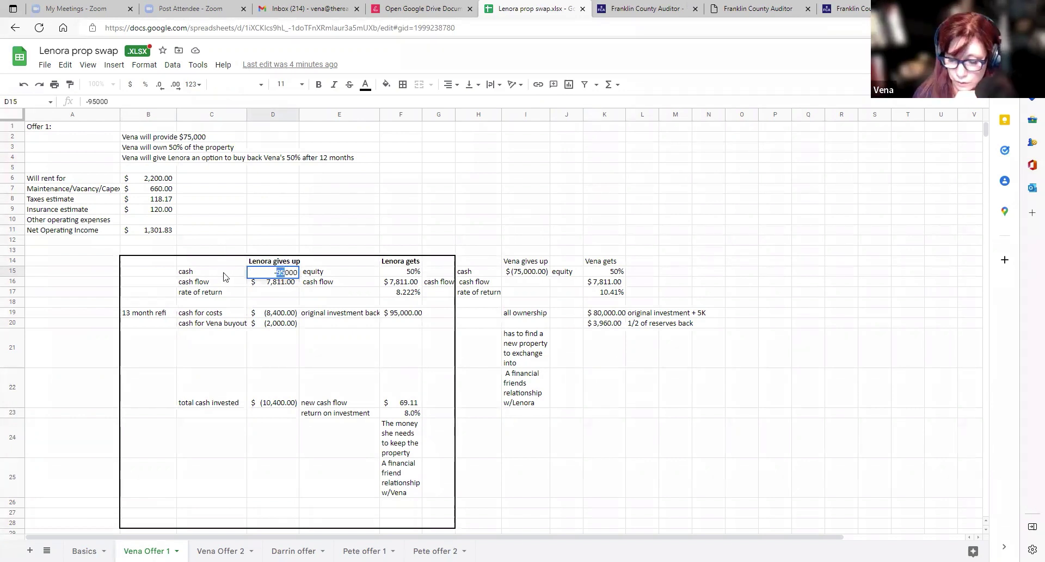
pyautogui.write('88')
pyautogui.press('Return')
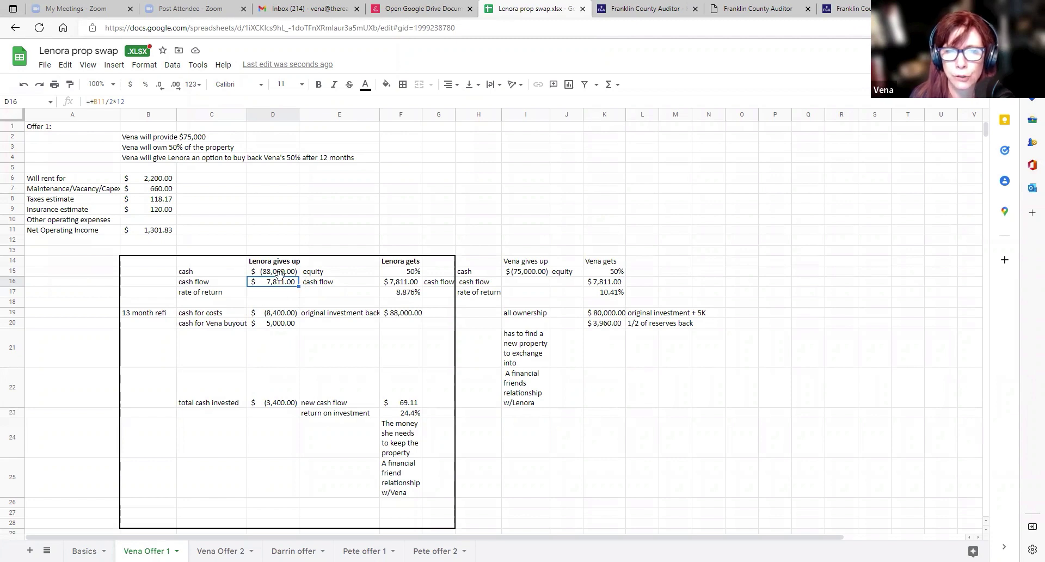
# Examine the owner's rate of return in F17 and the investor's cash, equity, cash flow and rate of return in I15 and K15 to K17.
pyautogui.click(407, 295)
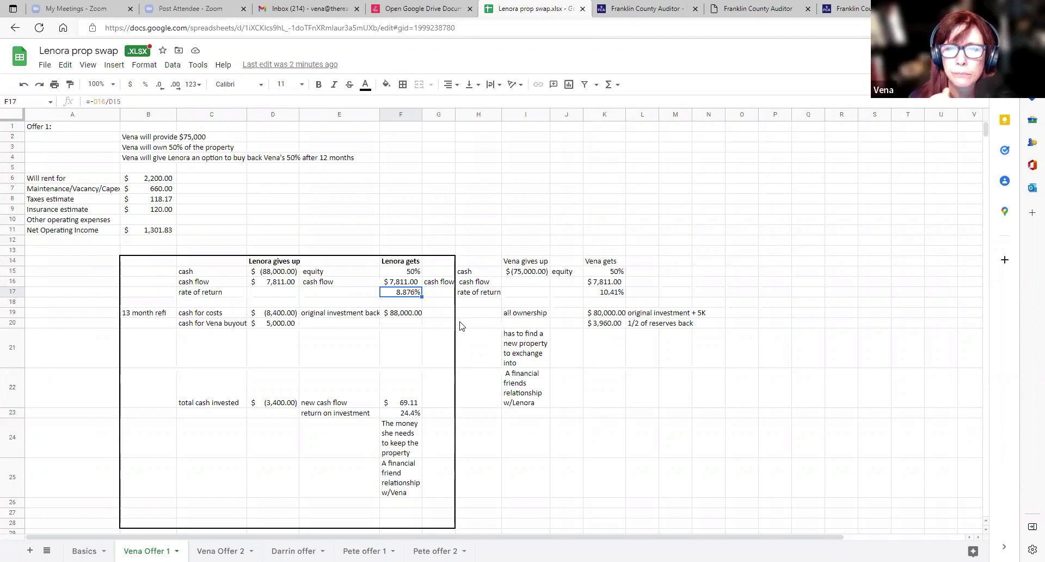
pyautogui.click(538, 274)
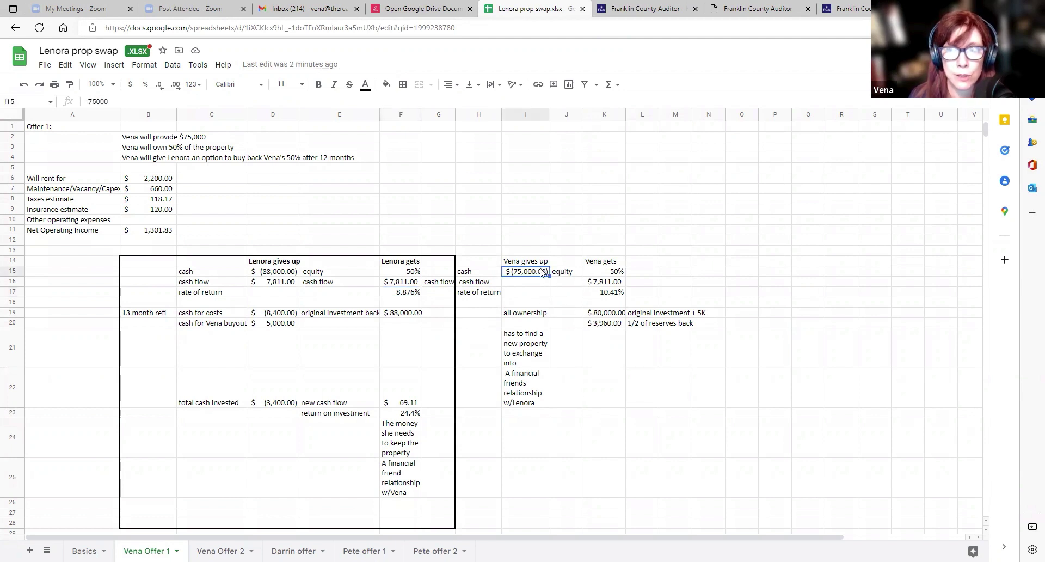
pyautogui.click(621, 273)
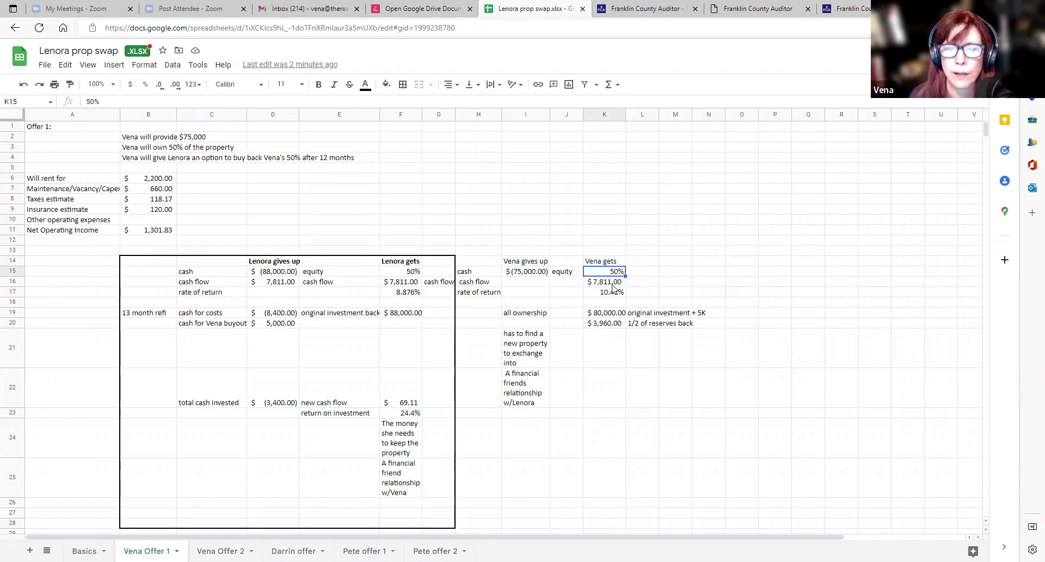
pyautogui.click(612, 284)
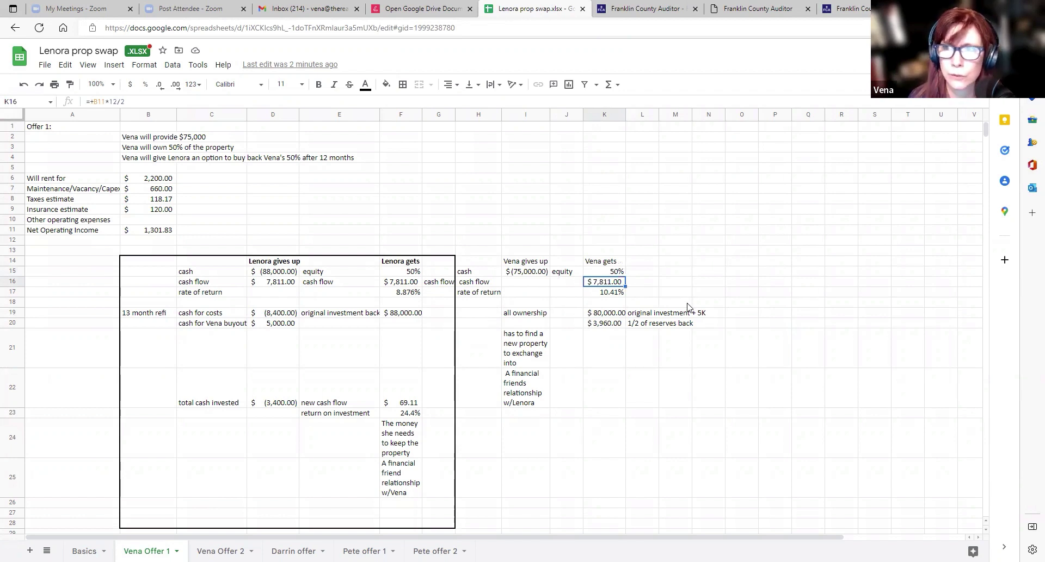
pyautogui.click(608, 294)
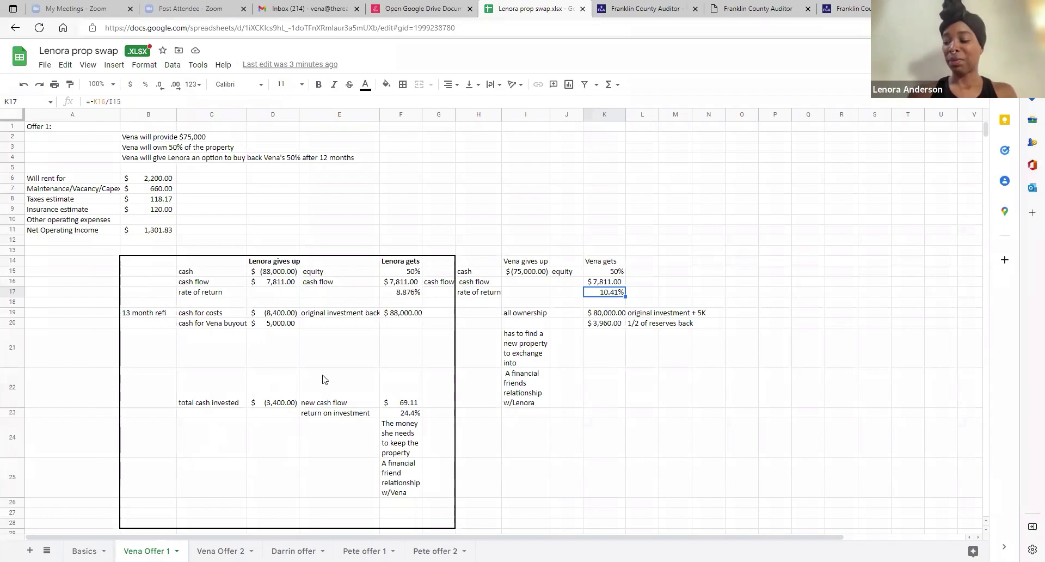
# Examine the 13 month refi cash for costs and the formula behind the cash for the investor buyout in D20.
pyautogui.click(212, 317)
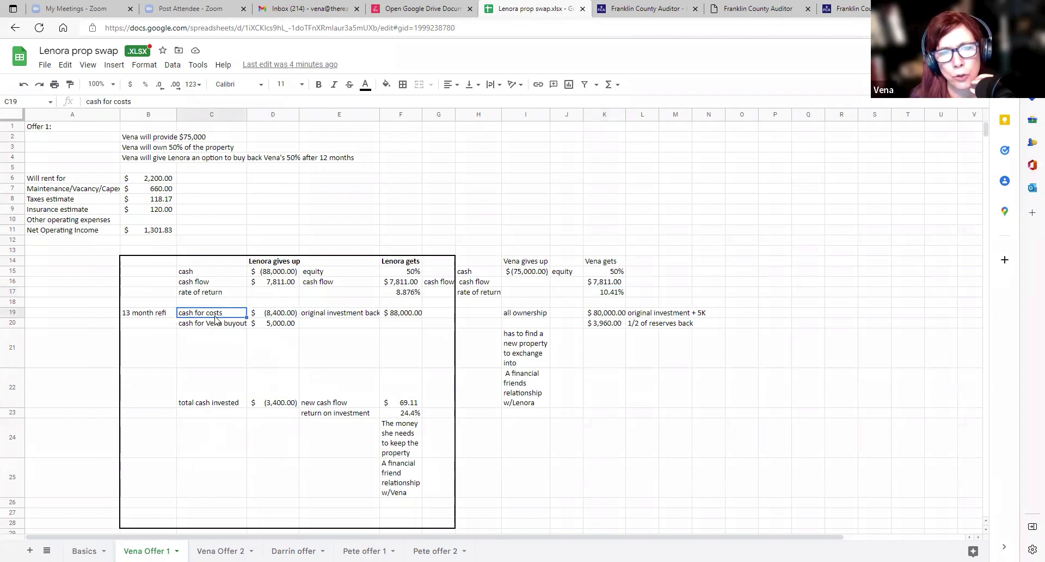
pyautogui.click(271, 327)
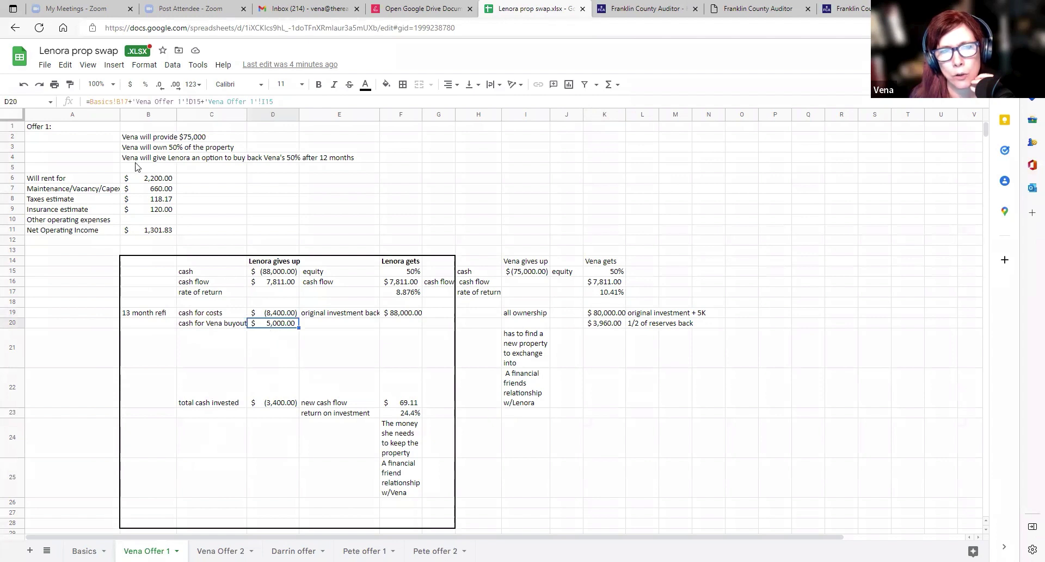
pyautogui.click(91, 102)
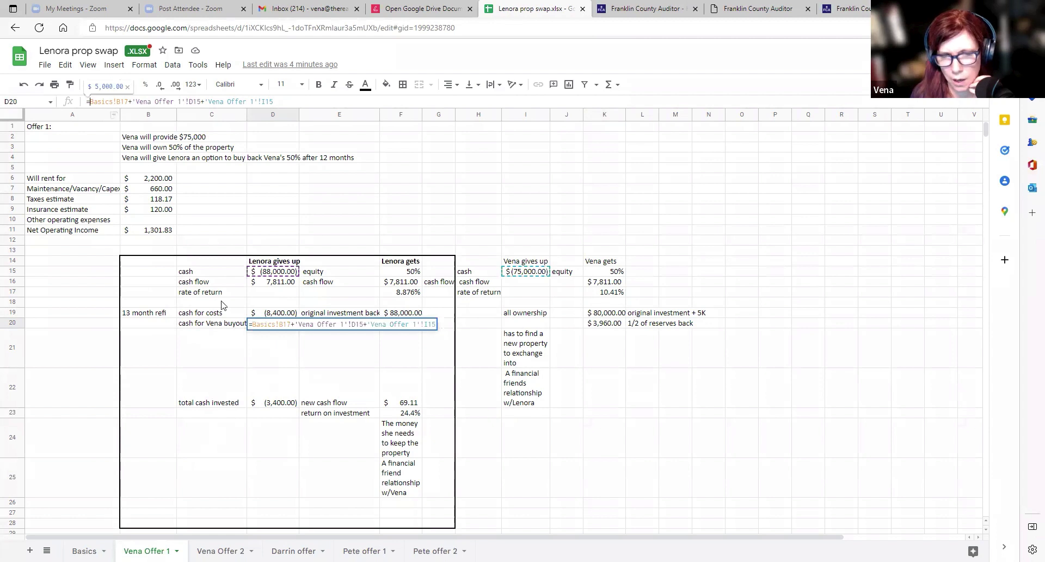
pyautogui.press('Return')
pyautogui.click(276, 316)
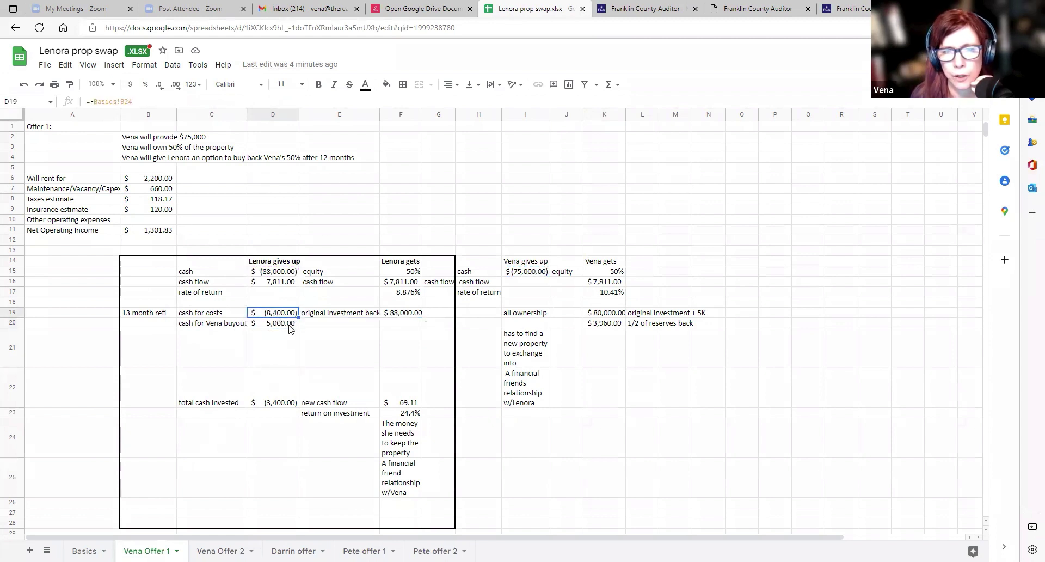
# Change the total cash invested formula in D22 to =+D19-D20.
pyautogui.click(290, 405)
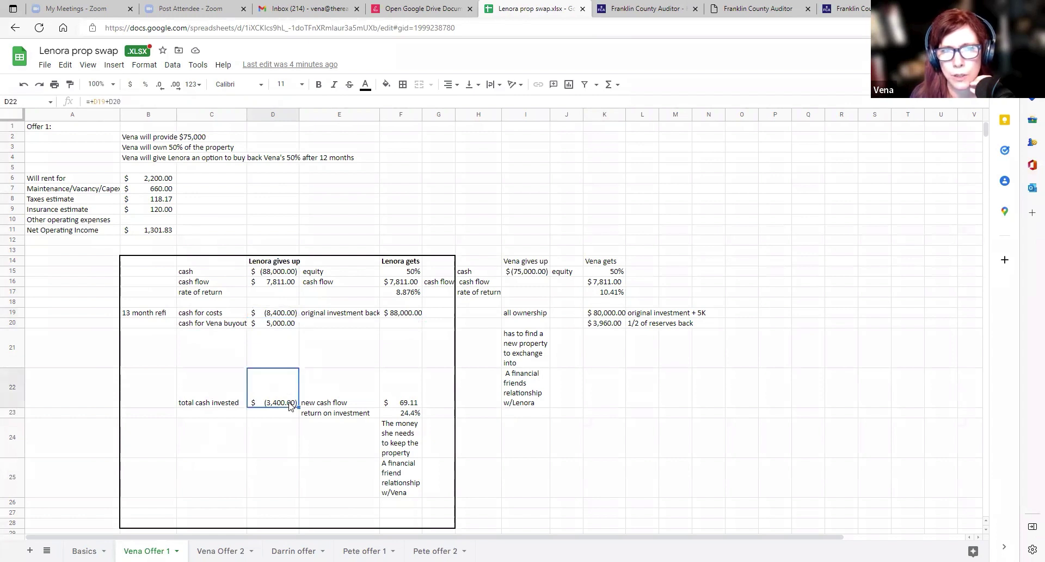
pyautogui.click(108, 102)
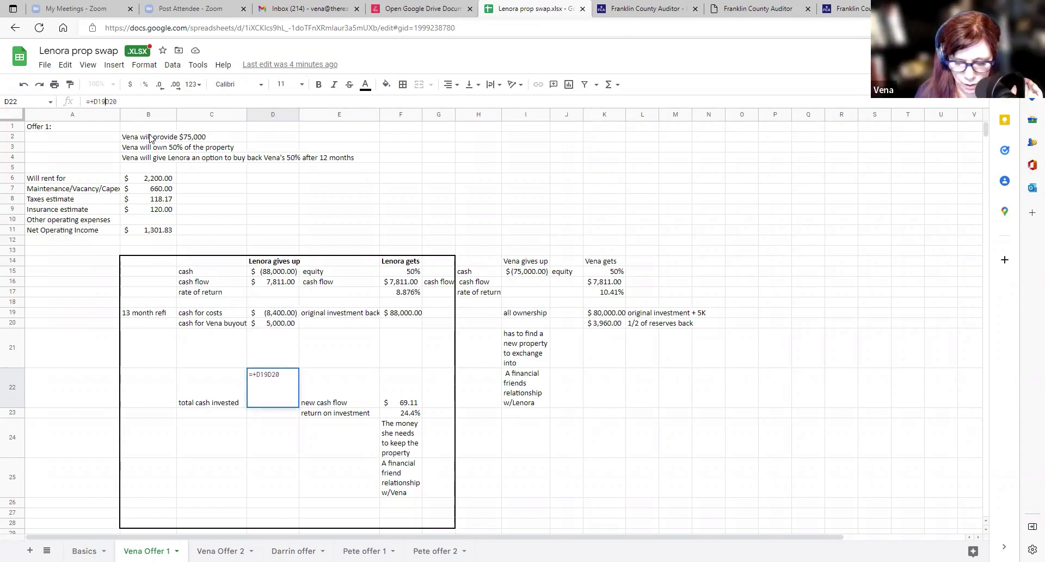
pyautogui.write('-')
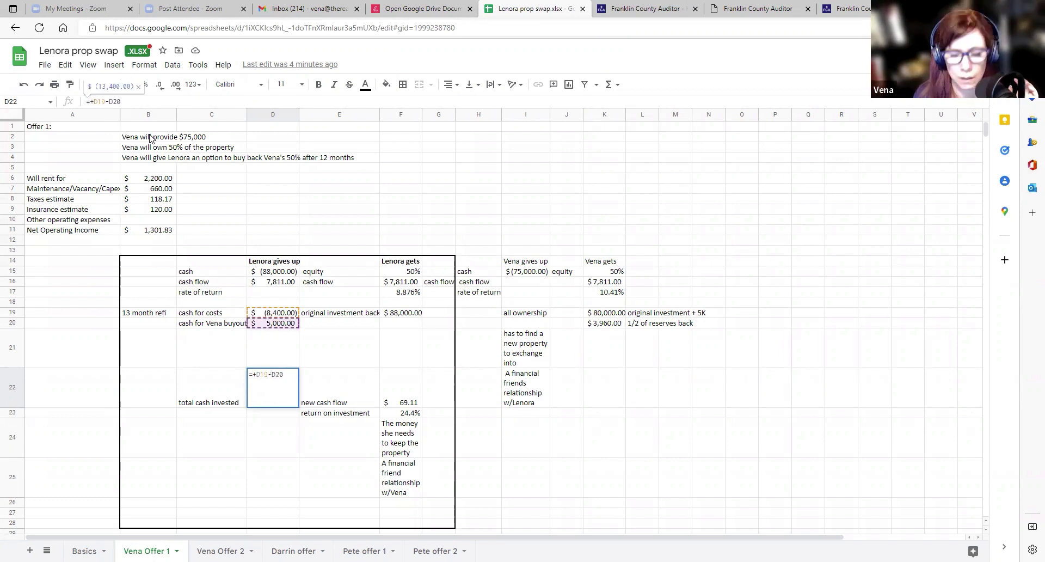
pyautogui.press('Return')
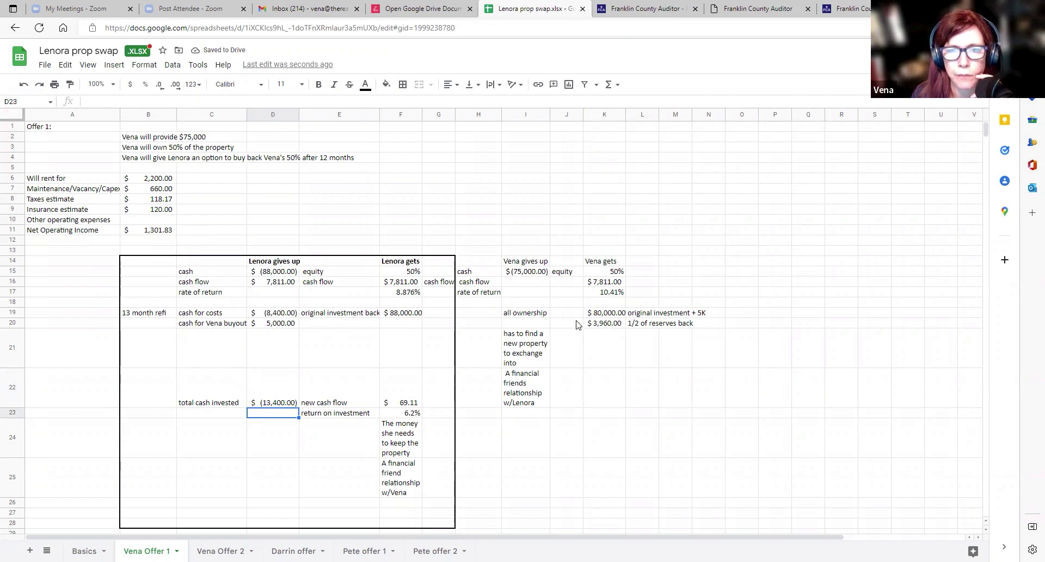
# Check the buyout figures in K19, D20 and D22, and undo the D22 formula edit and the D15 cash edit.
pyautogui.click(605, 314)
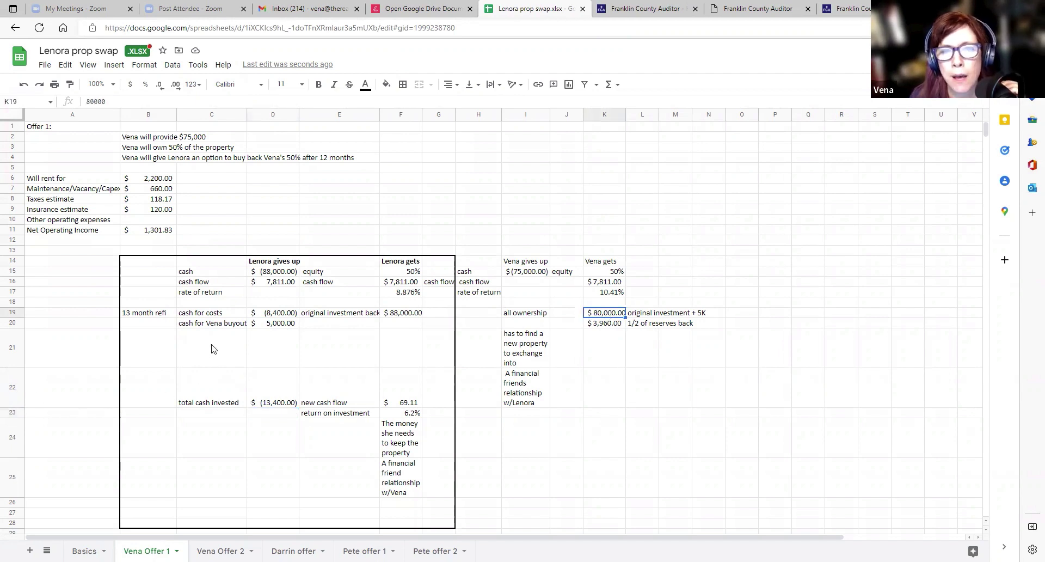
pyautogui.click(275, 325)
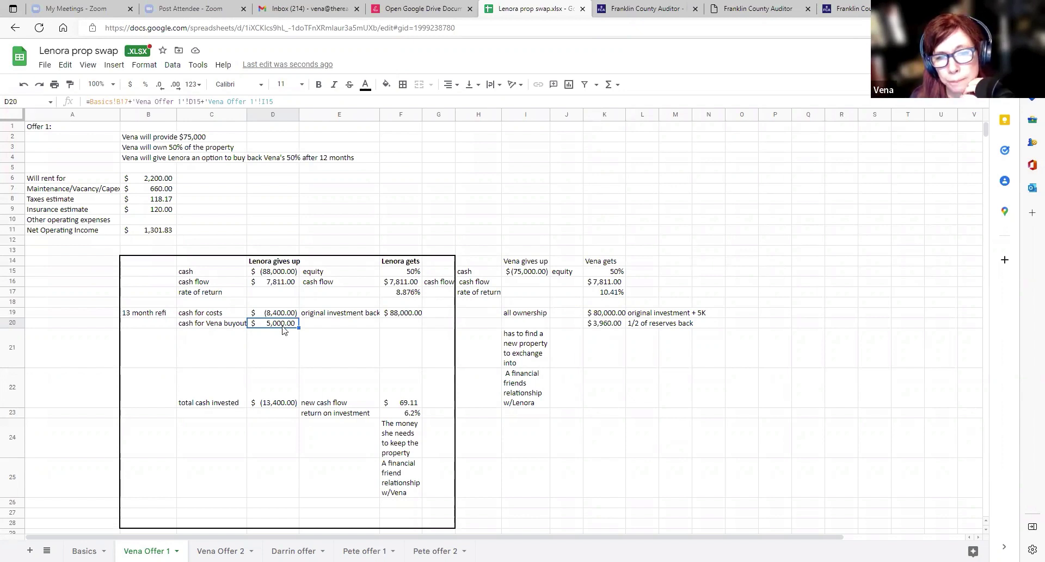
pyautogui.click(296, 403)
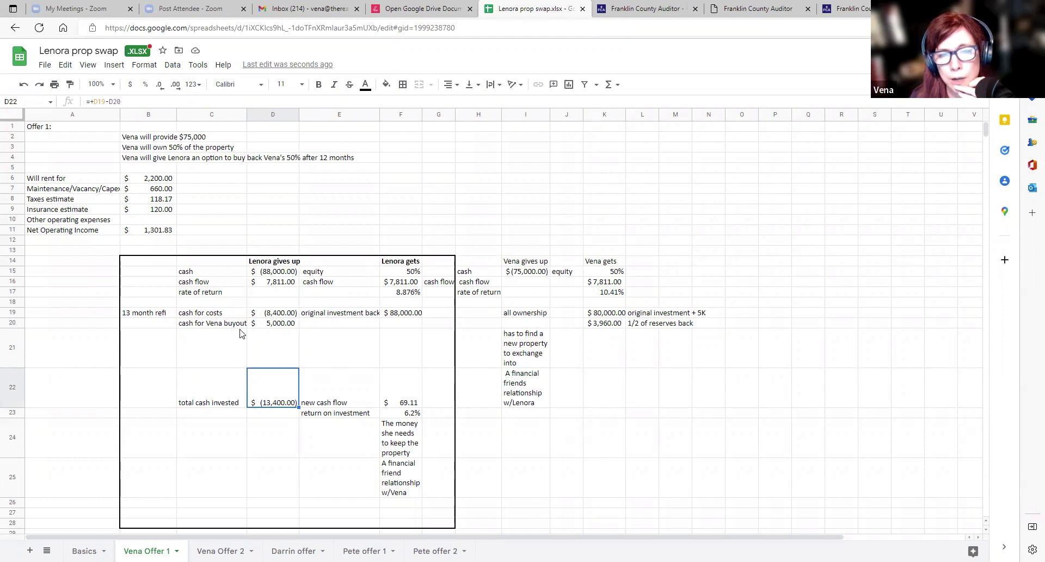
pyautogui.click(23, 85)
pyautogui.click(23, 85)
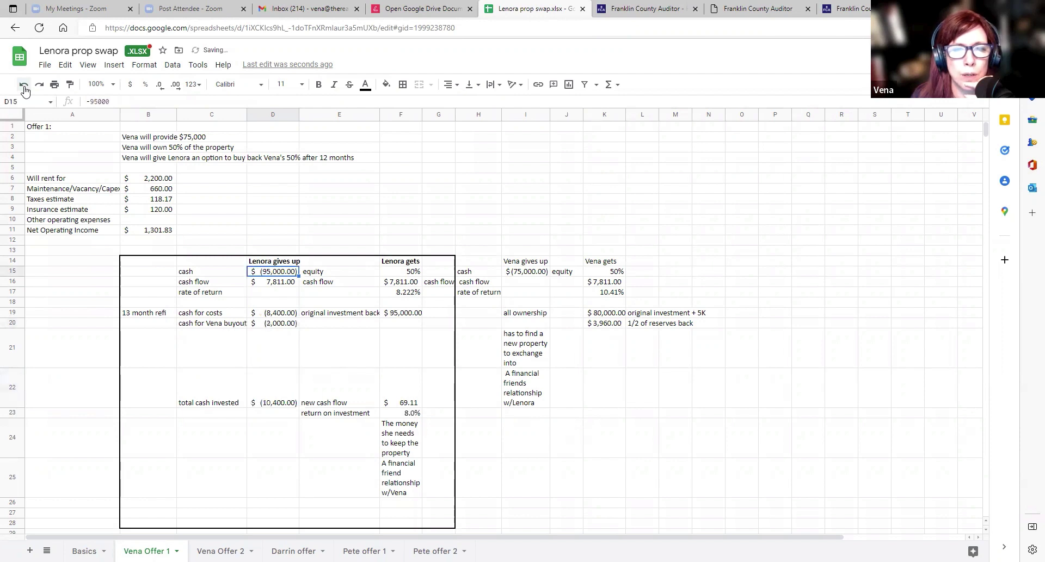
# Recheck the buyout cash in D20, the total cash invested in D22 and the owner's cash in D15.
pyautogui.click(277, 324)
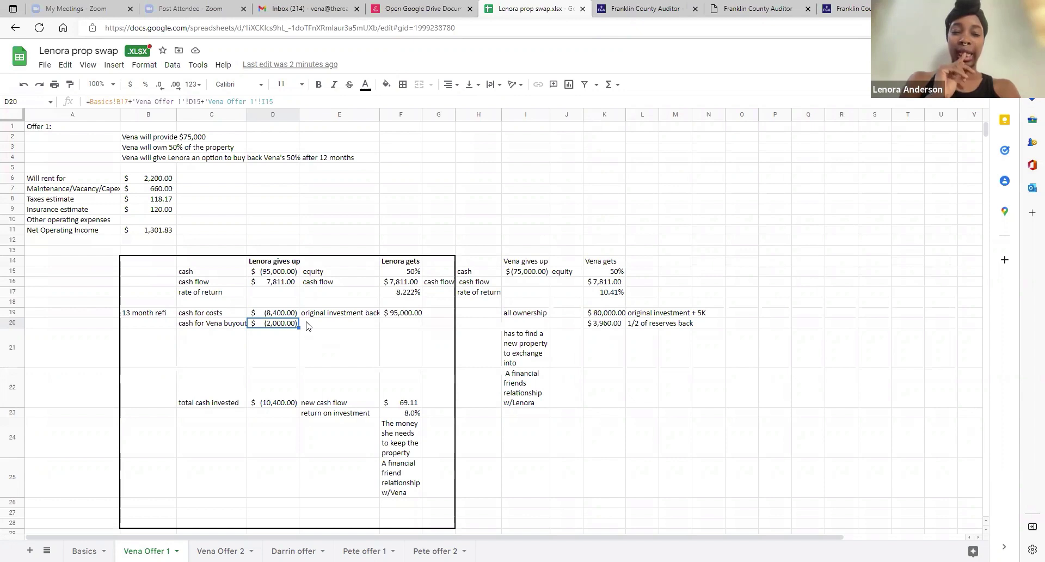
pyautogui.click(272, 405)
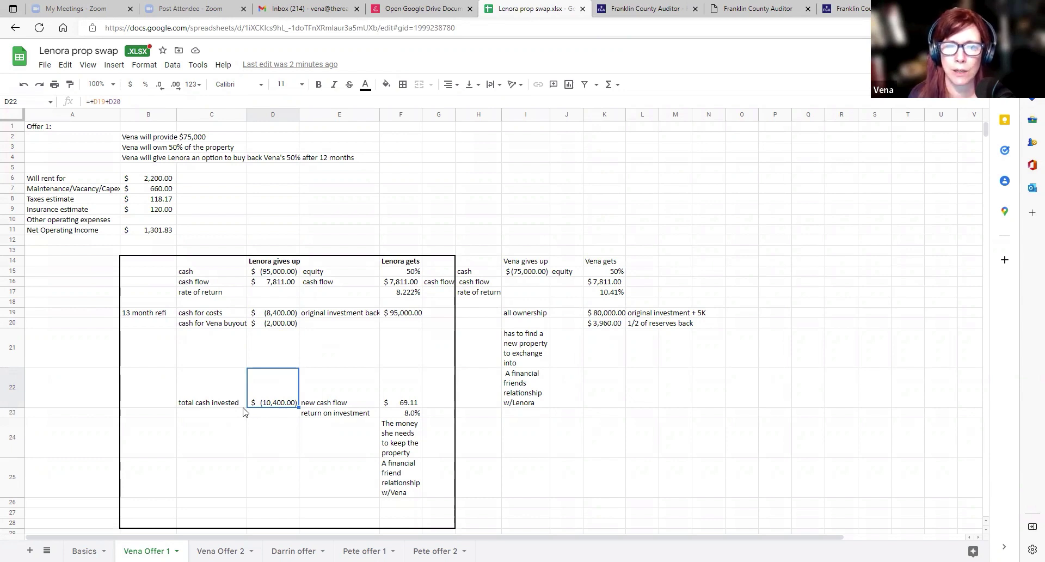
pyautogui.click(267, 272)
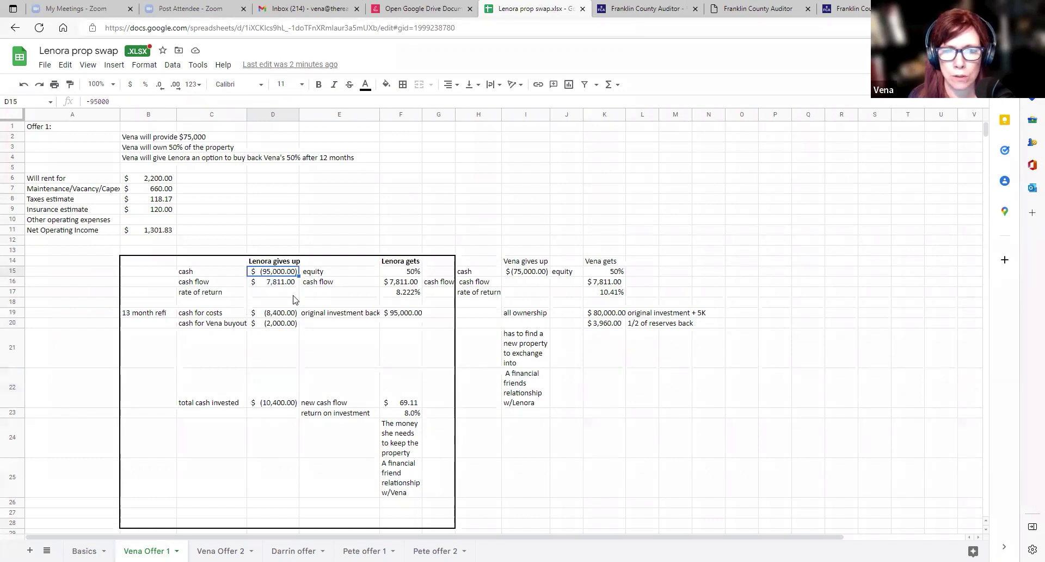
# Replace the owner's cash in D15 with a reference to the paid amount in C4 of the Basics sheet.
pyautogui.write('-')
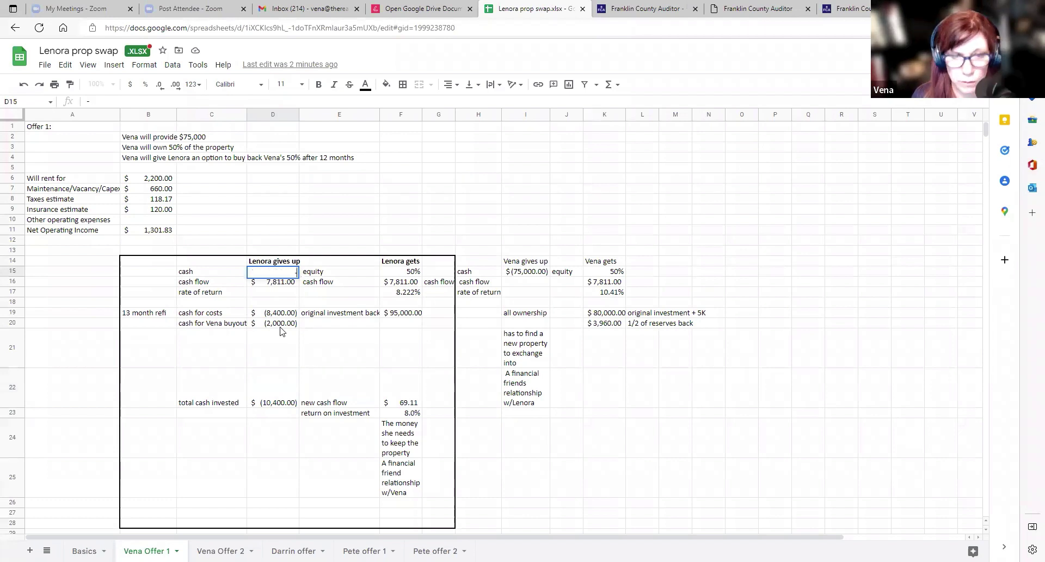
pyautogui.press('Up')
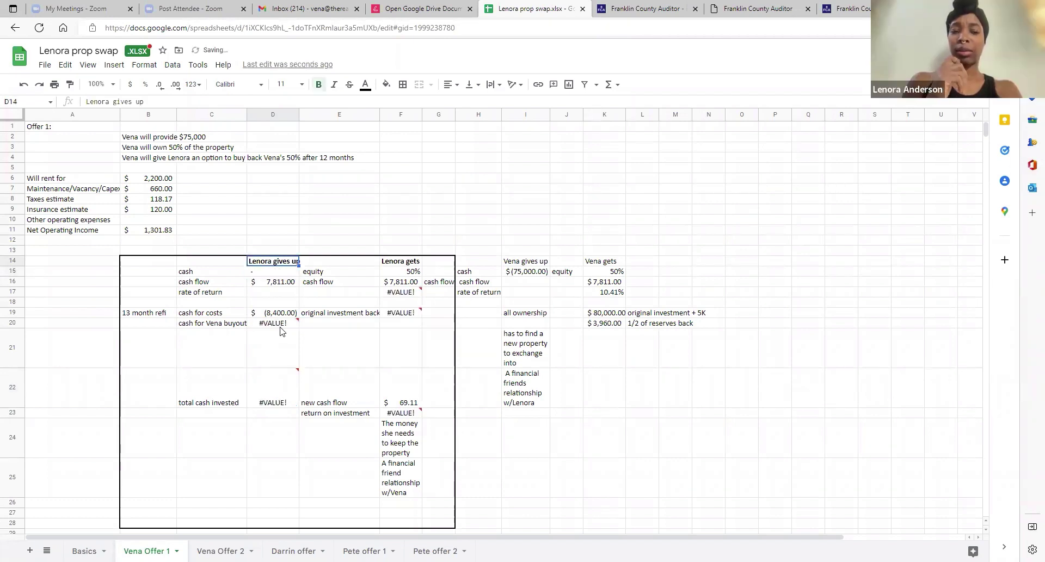
pyautogui.click(271, 274)
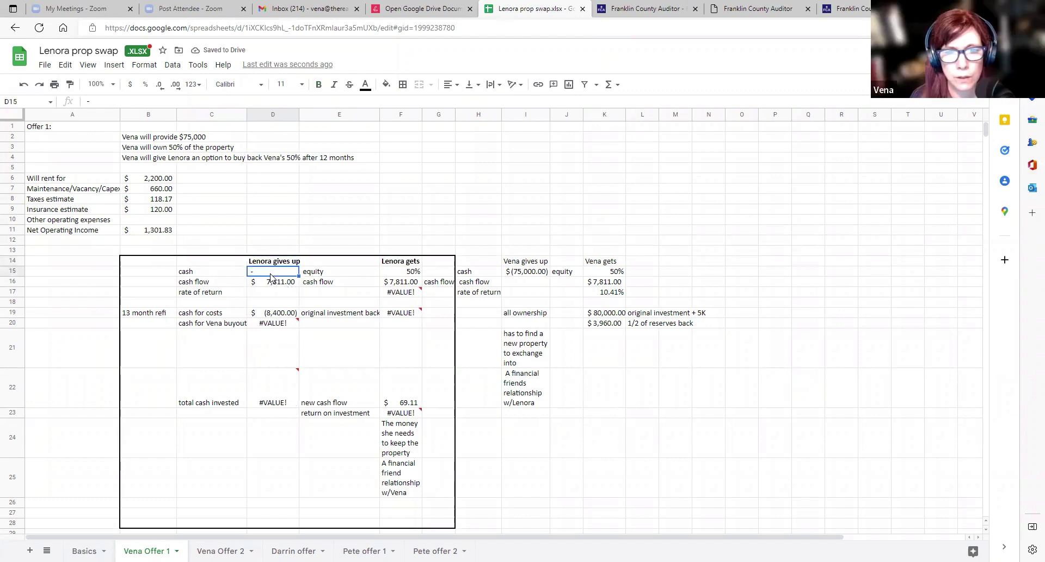
pyautogui.doubleClick(270, 274)
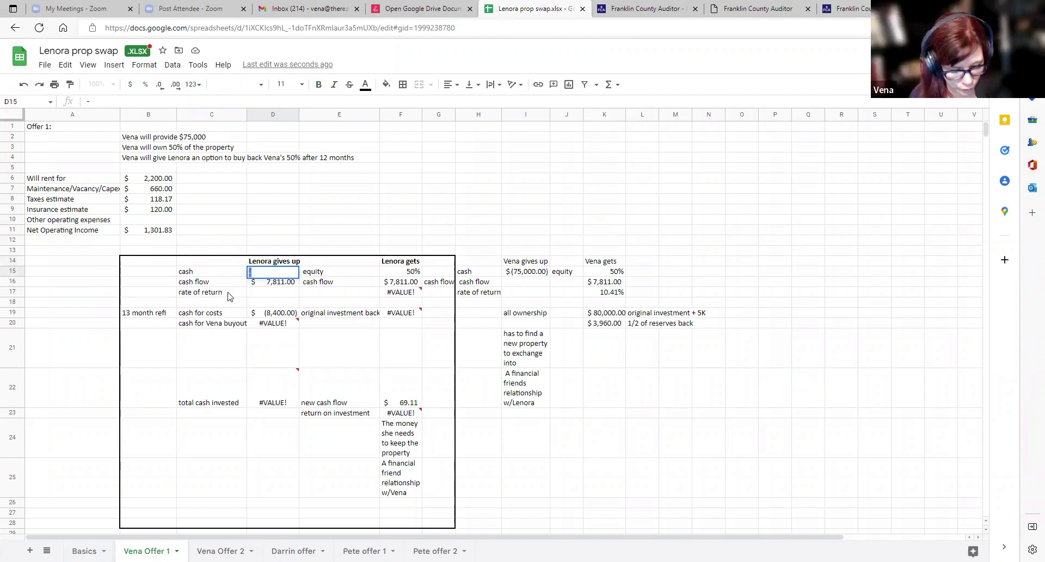
pyautogui.write('+')
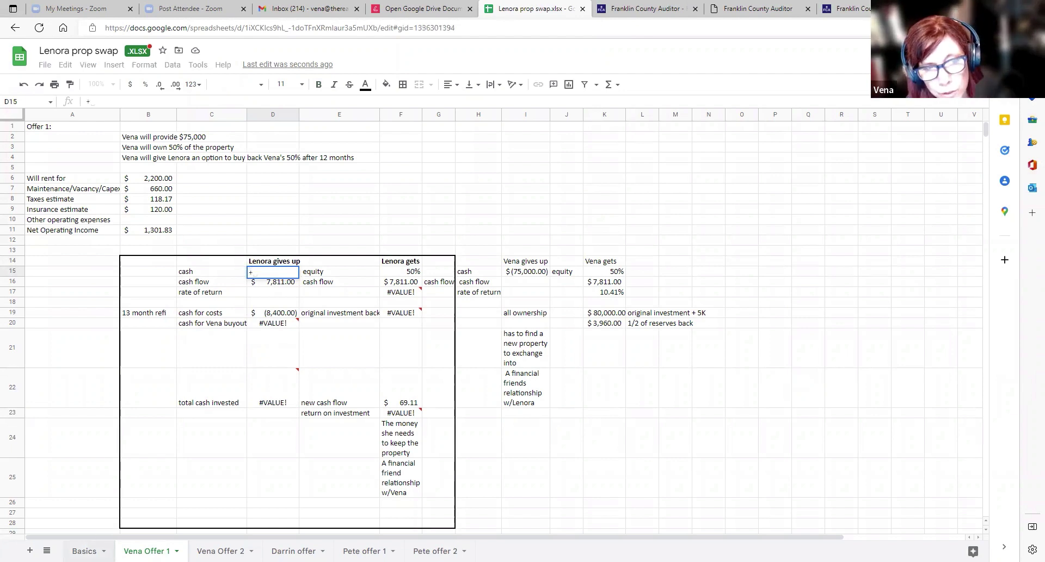
pyautogui.click(84, 550)
pyautogui.click(180, 157)
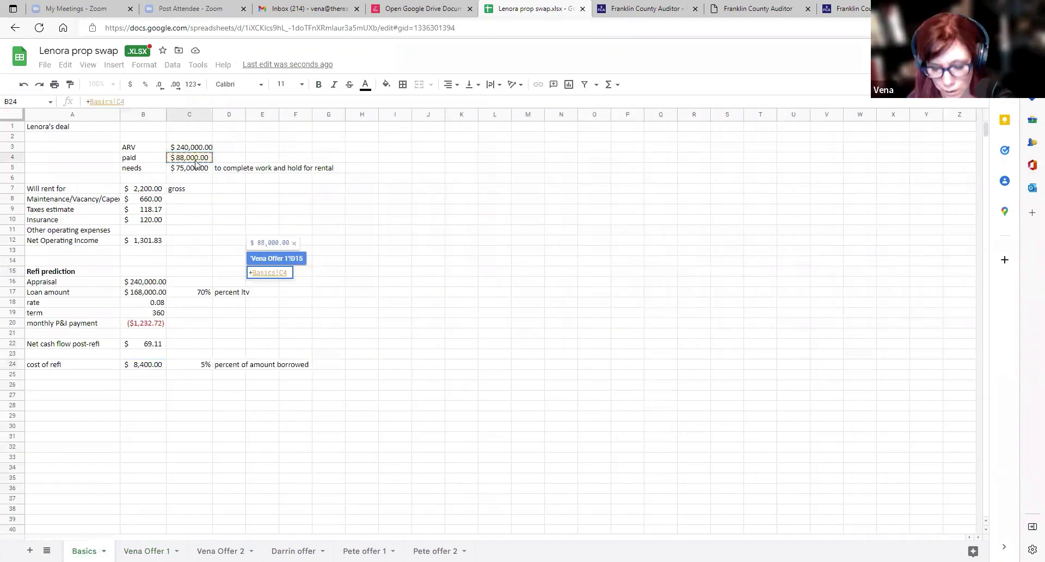
pyautogui.press('Return')
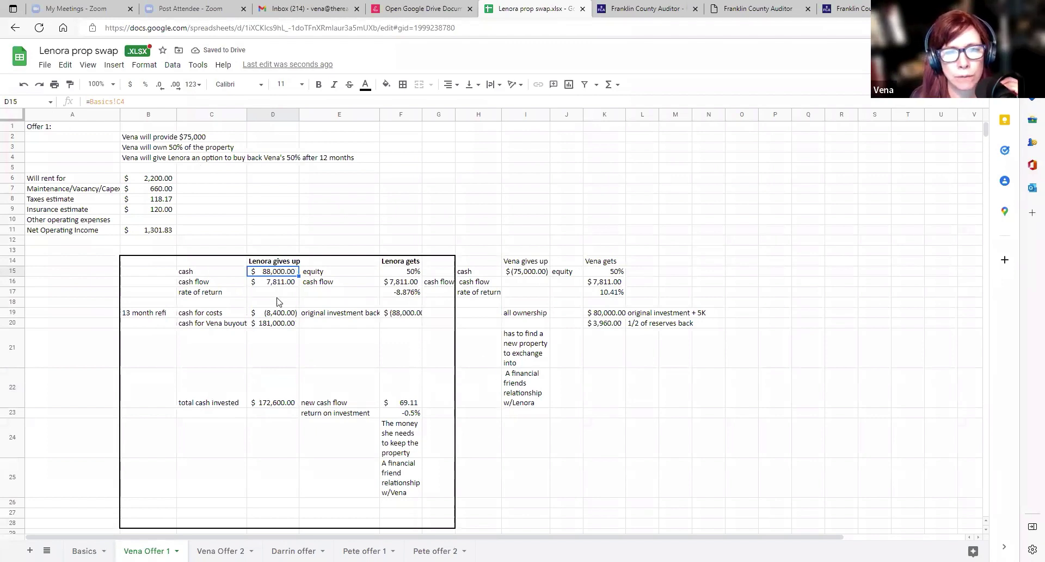
# Change the investor buyout cash formula in D20 to =Basics!B17-Basics!C4-K19.
pyautogui.click(277, 325)
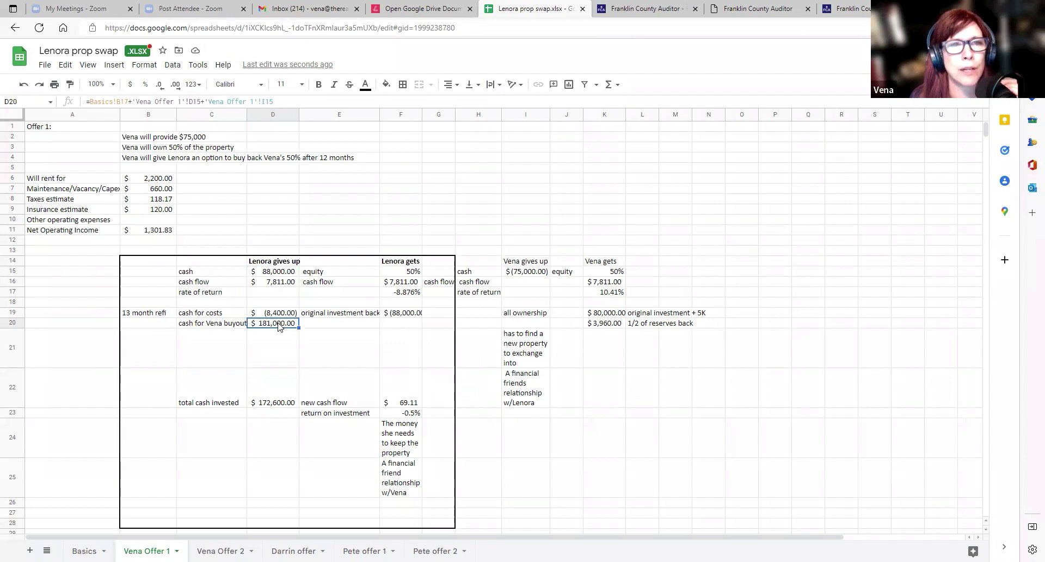
pyautogui.write('+')
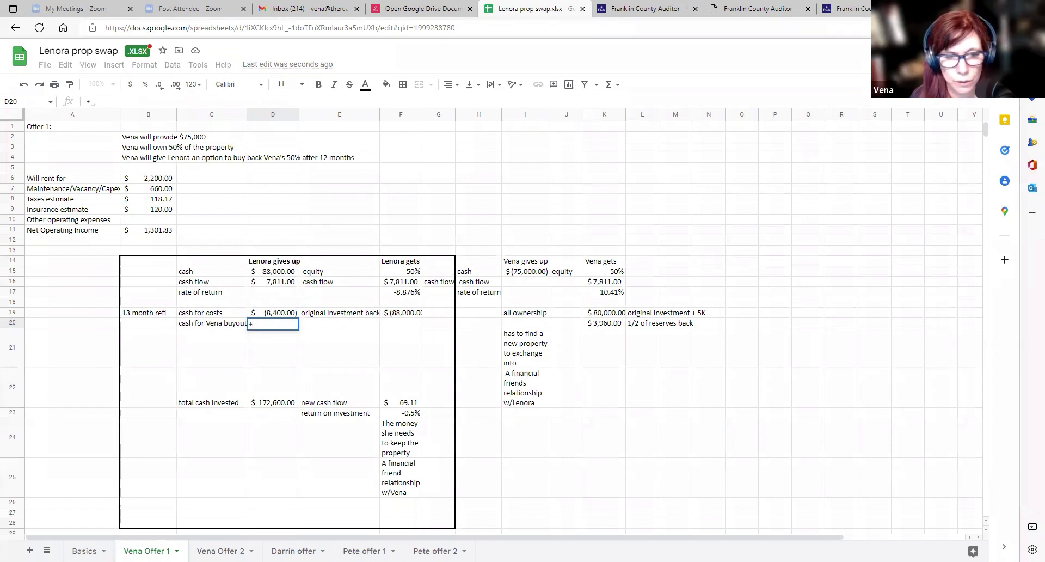
pyautogui.click(85, 550)
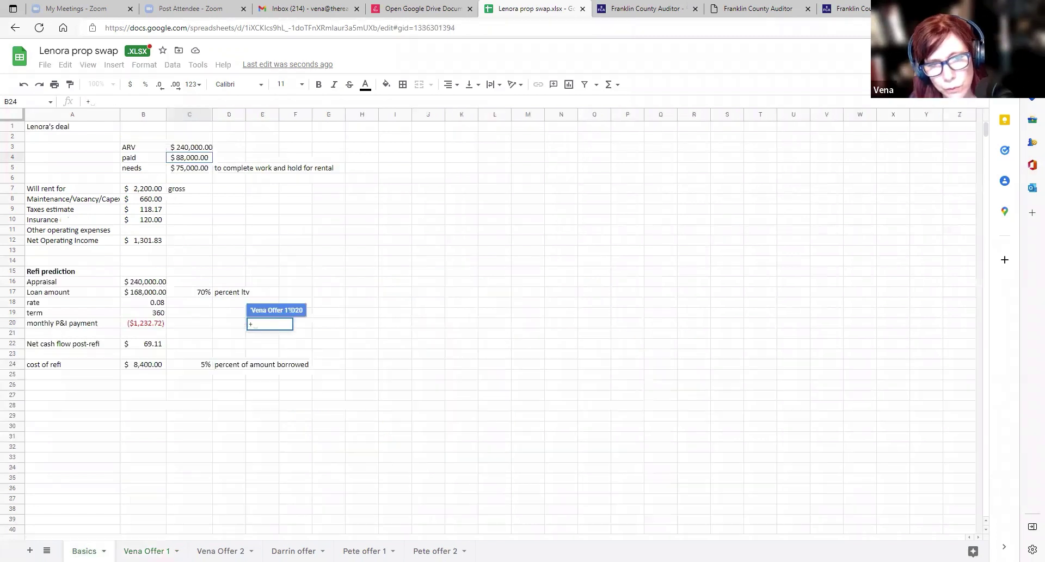
pyautogui.click(144, 293)
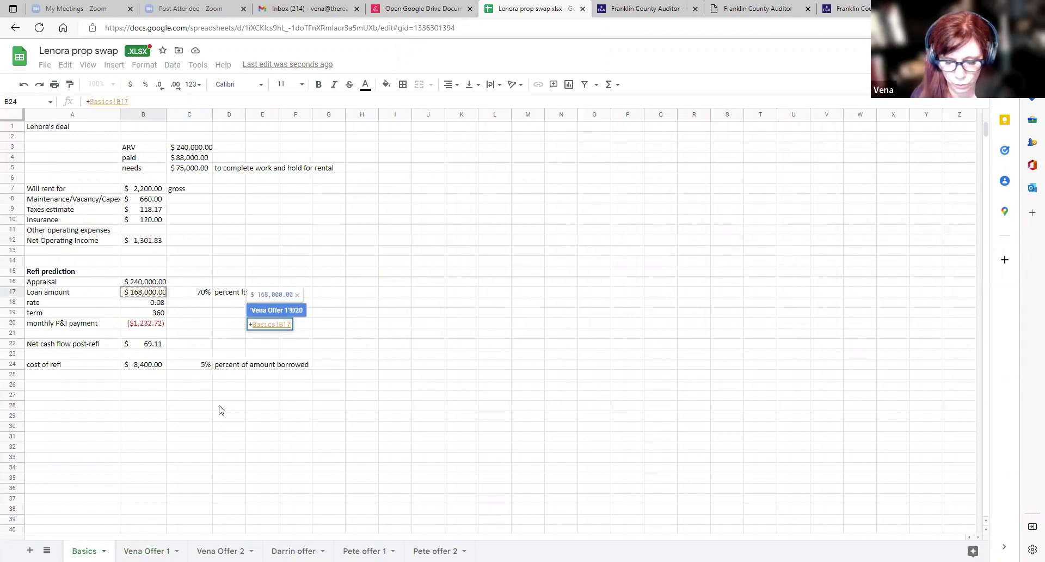
pyautogui.write('-')
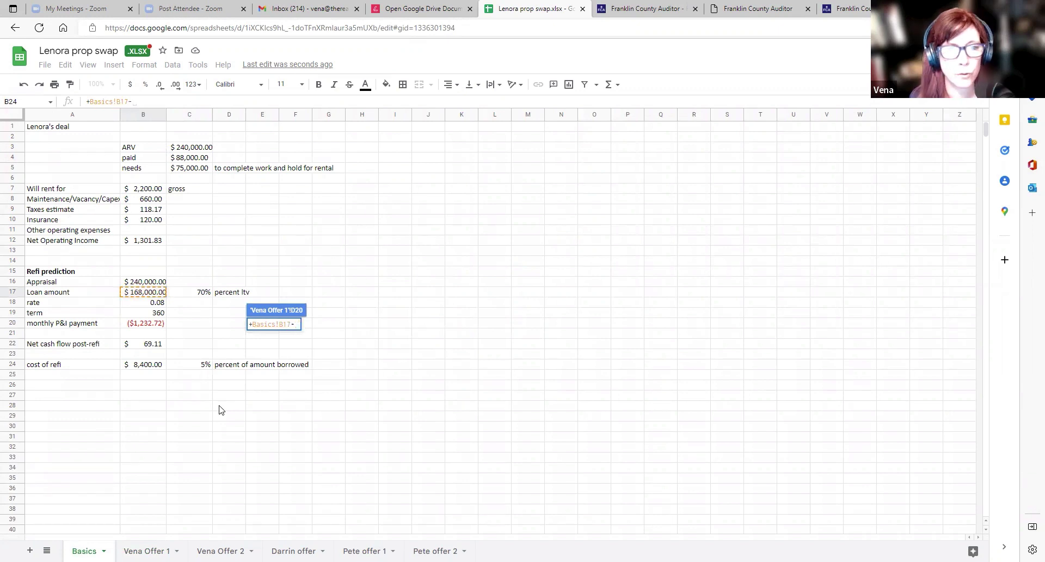
pyautogui.click(191, 159)
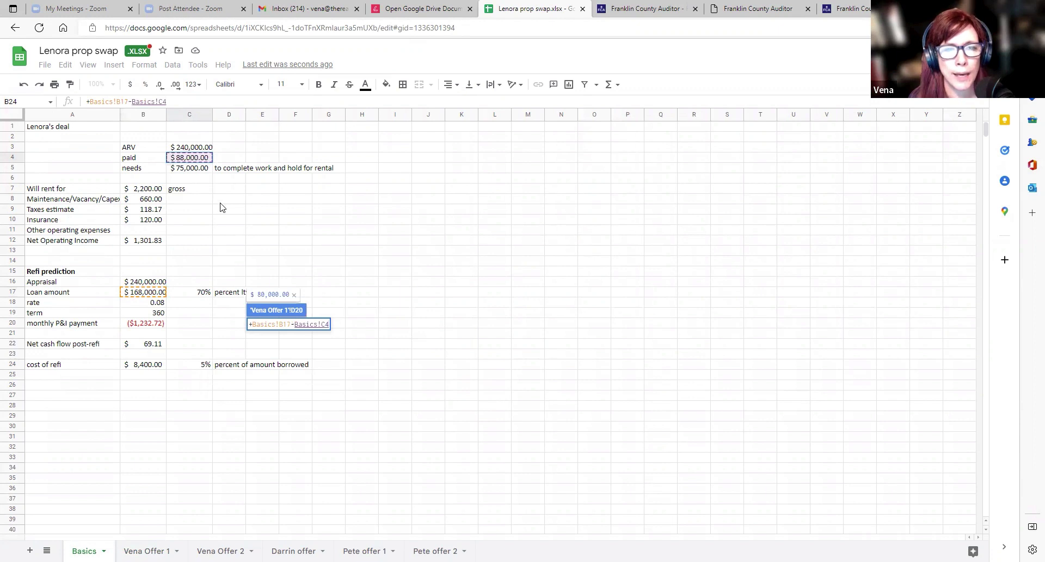
pyautogui.click(145, 550)
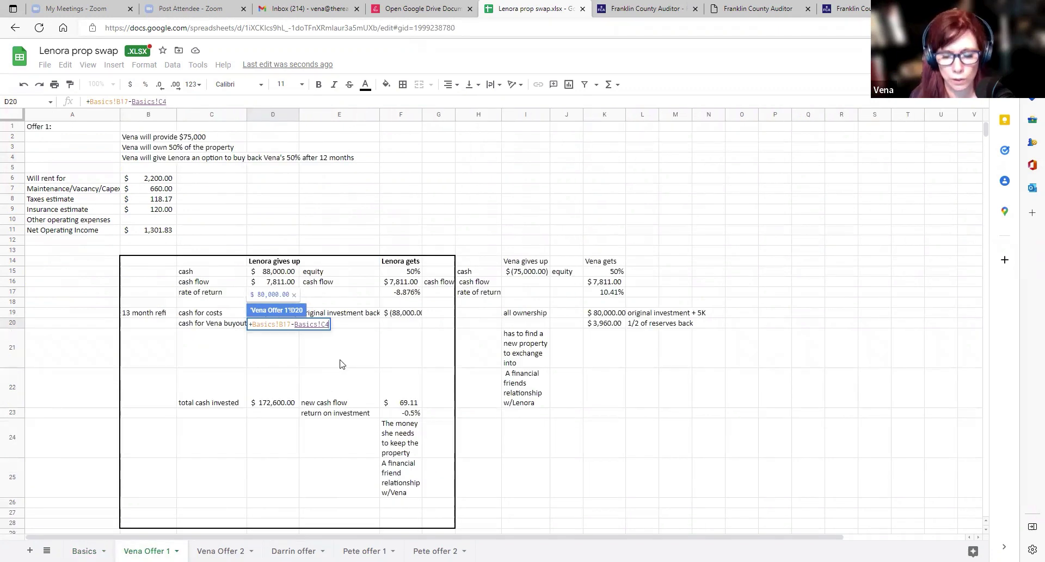
pyautogui.write('-')
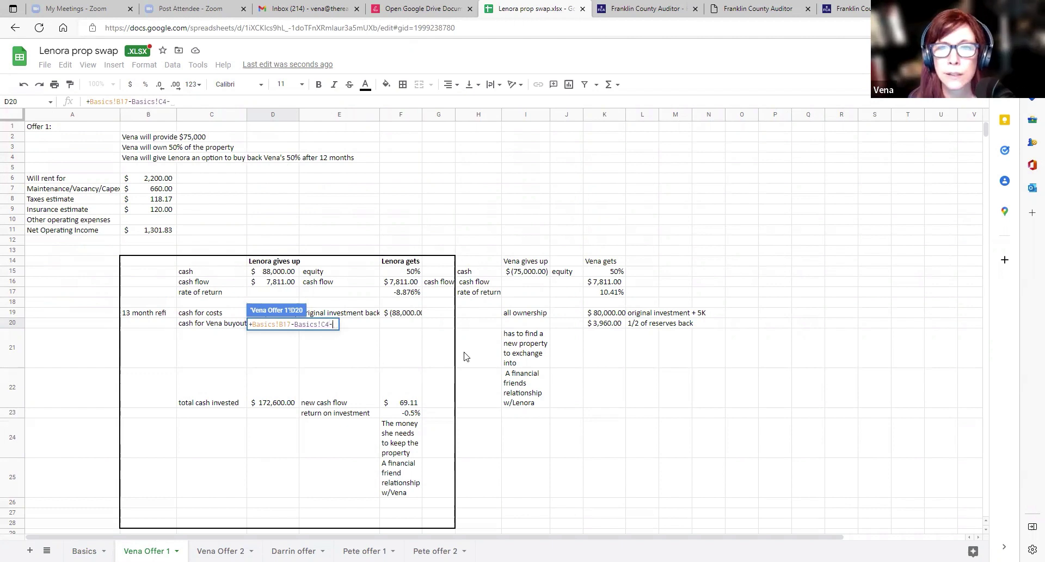
pyautogui.click(610, 312)
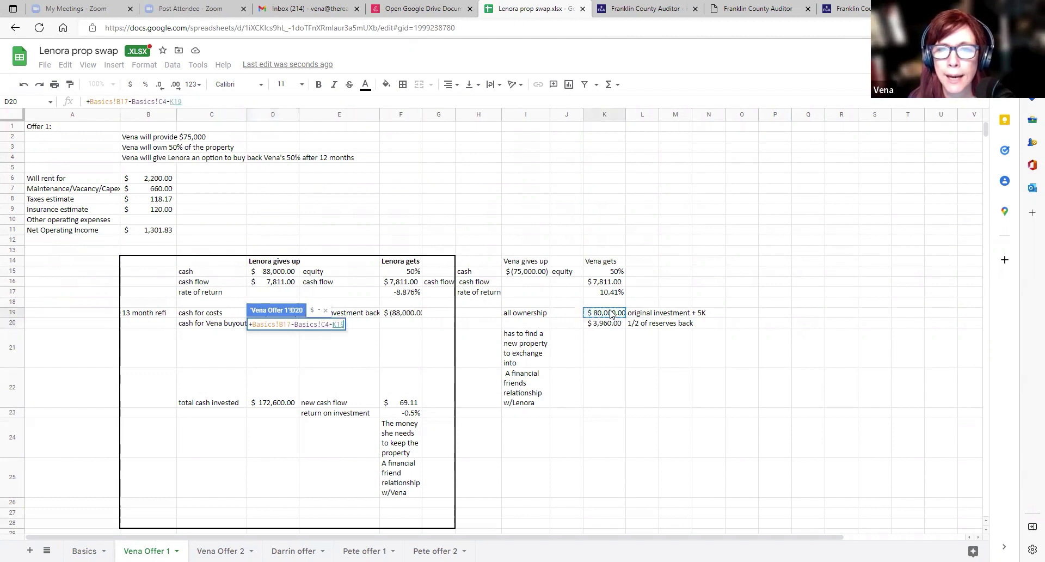
pyautogui.press('Return')
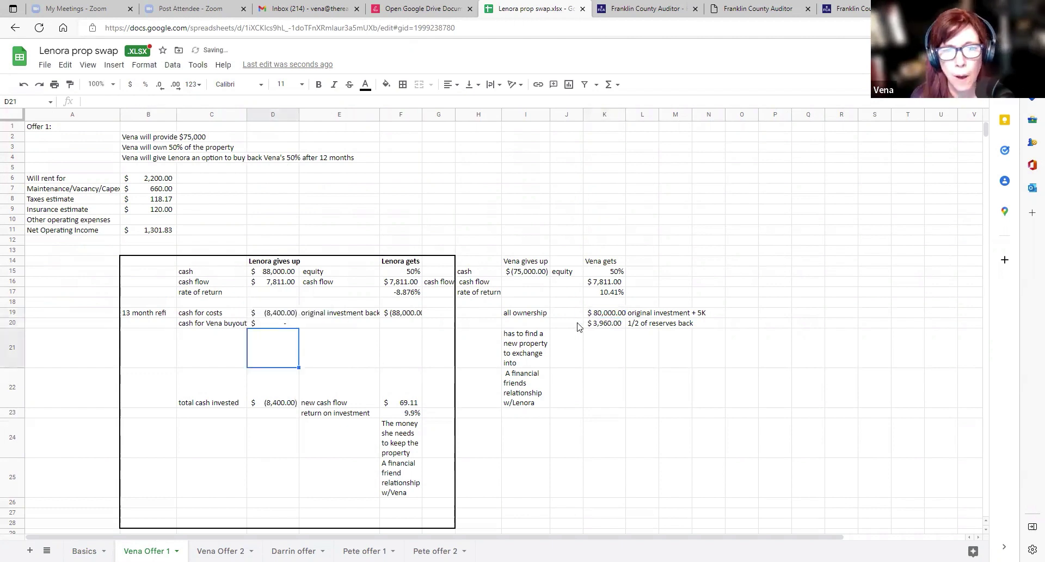
# Examine the buyout cash, total cash invested and new cash flow, plus what the investor gives up and gets at the 13 month refi.
pyautogui.click(280, 324)
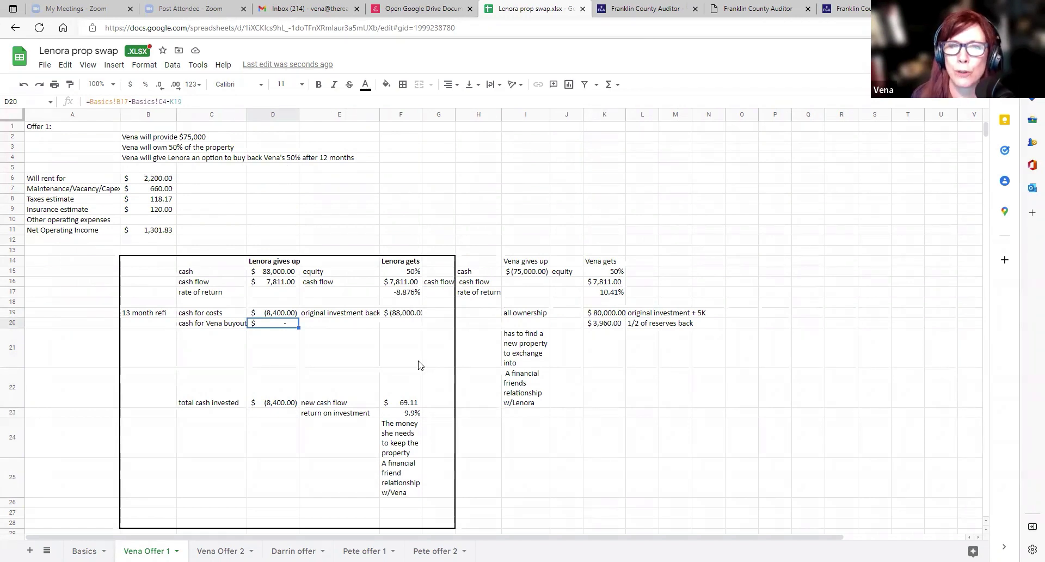
pyautogui.click(297, 405)
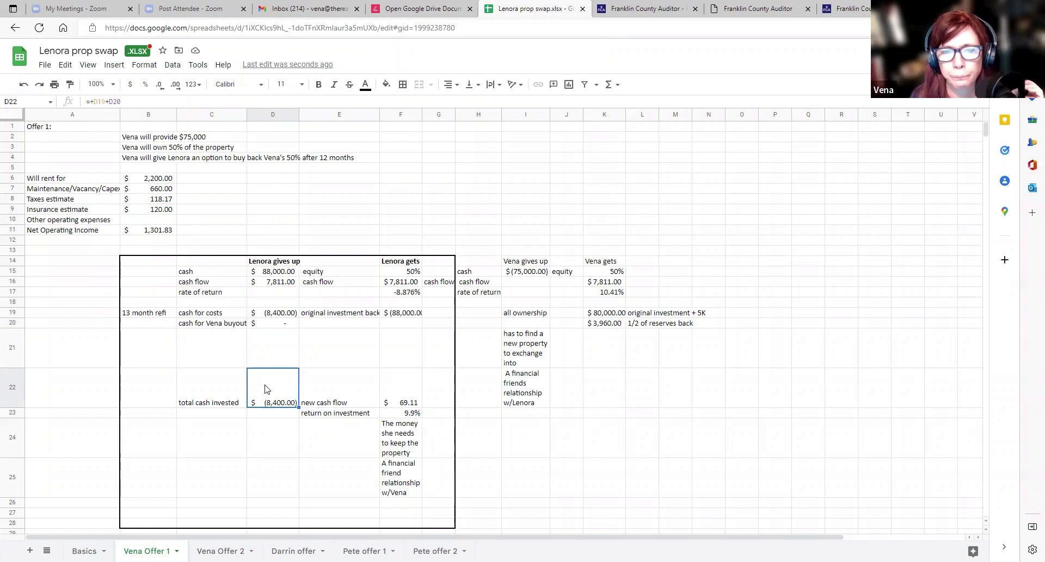
pyautogui.click(412, 403)
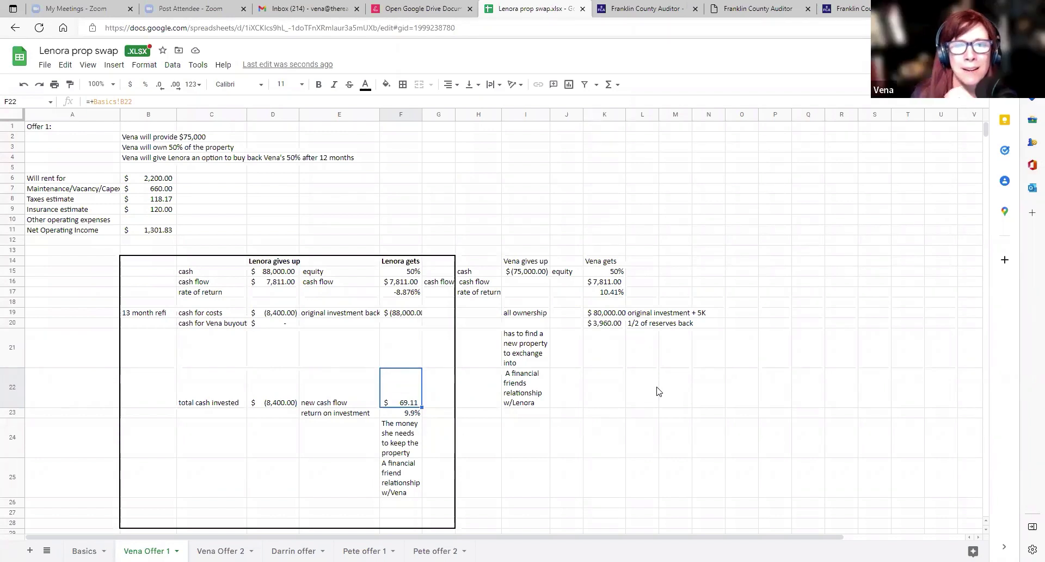
pyautogui.click(535, 314)
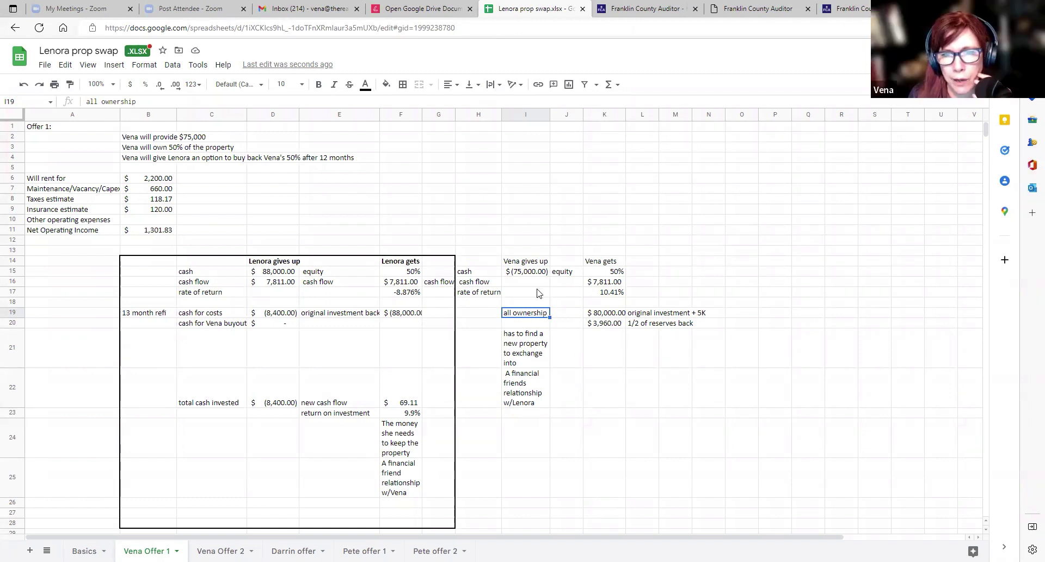
pyautogui.click(541, 366)
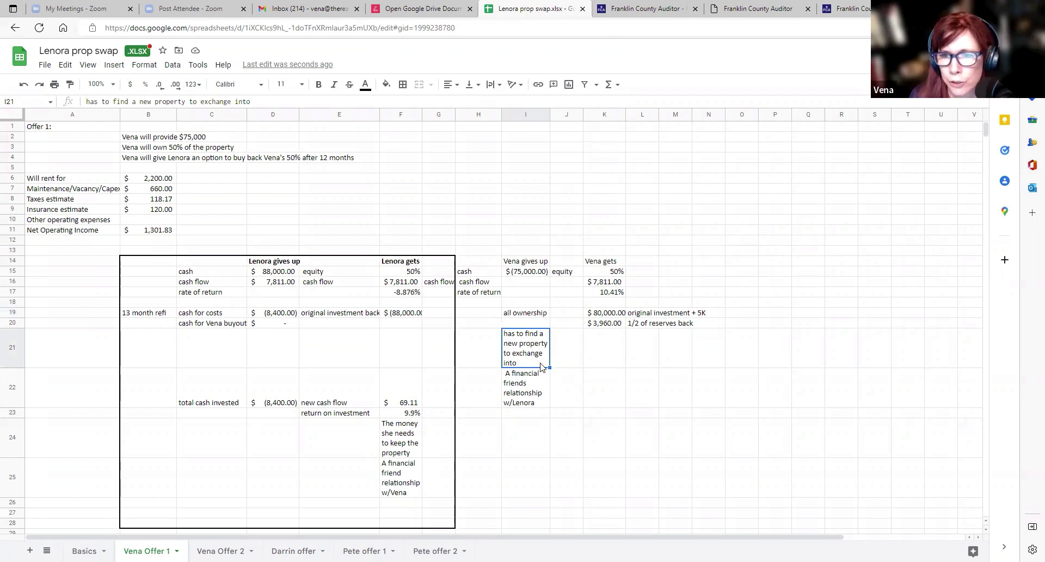
pyautogui.click(608, 315)
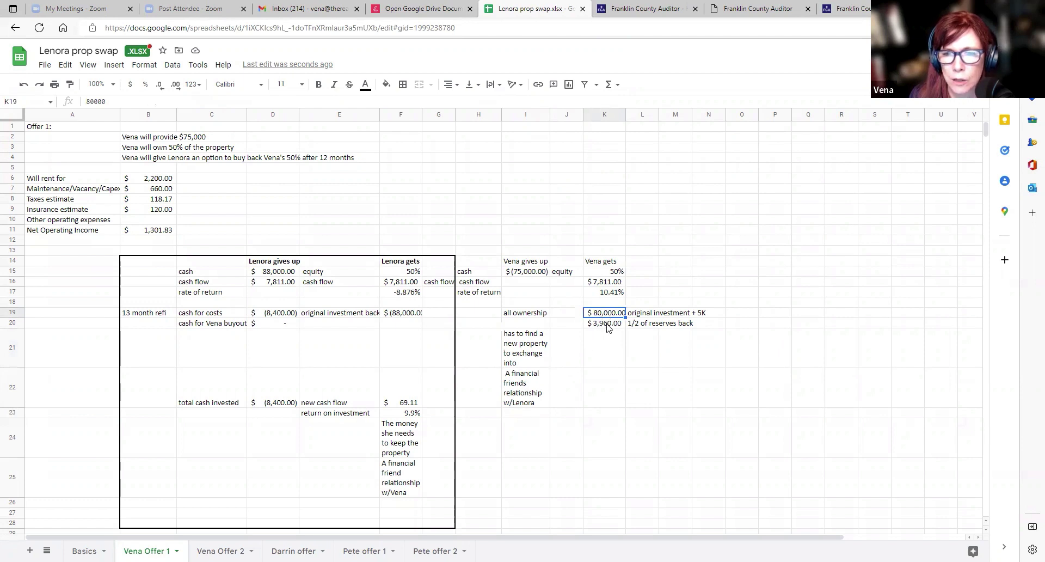
pyautogui.click(608, 325)
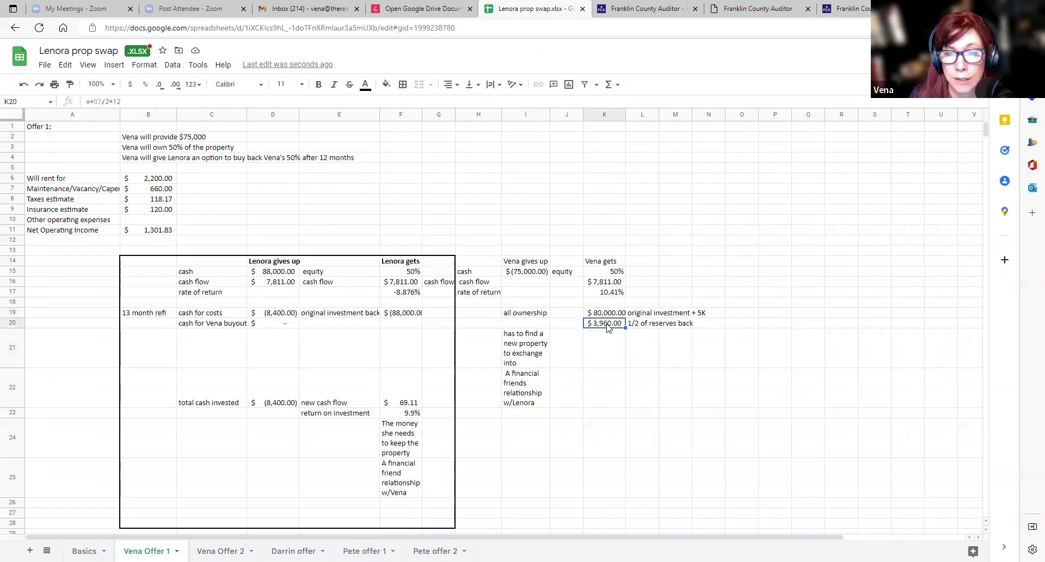
# Move the financial friends relationship note from I22 to K22, under what the investor gets.
pyautogui.click(522, 398)
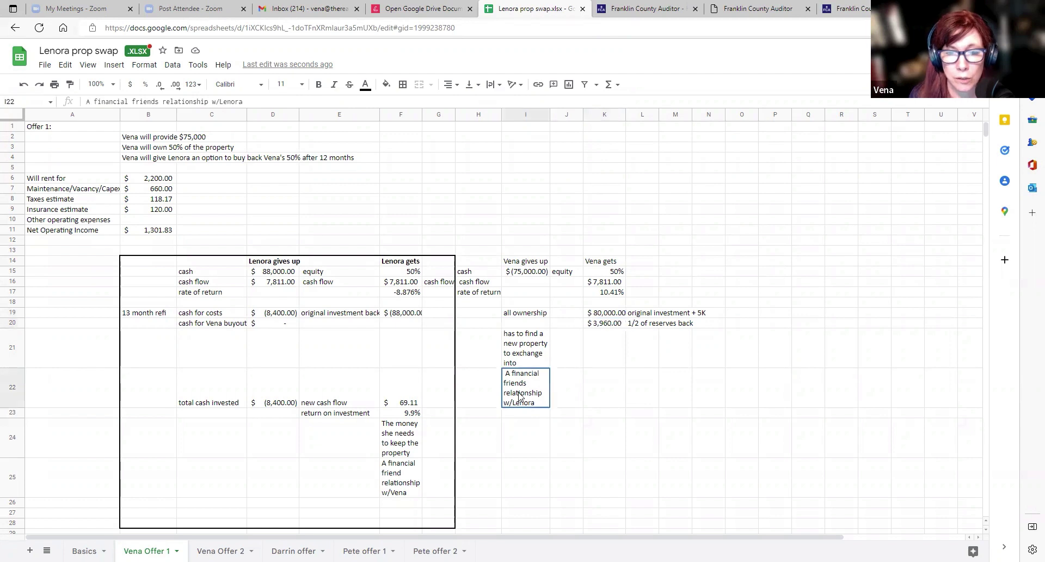
pyautogui.hotkey('ctrl', 'c')
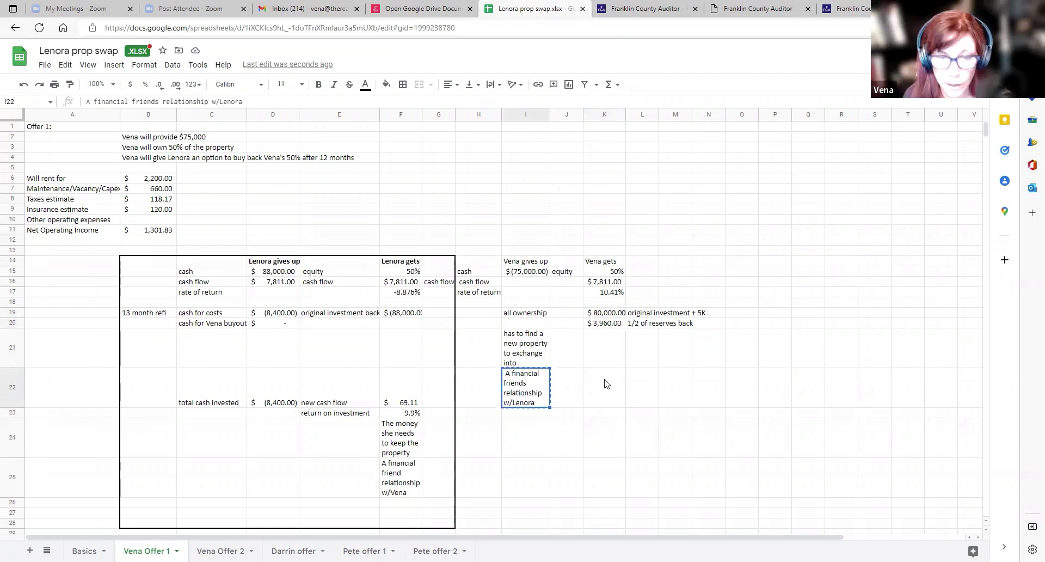
pyautogui.click(598, 385)
pyautogui.hotkey('ctrl', 'v')
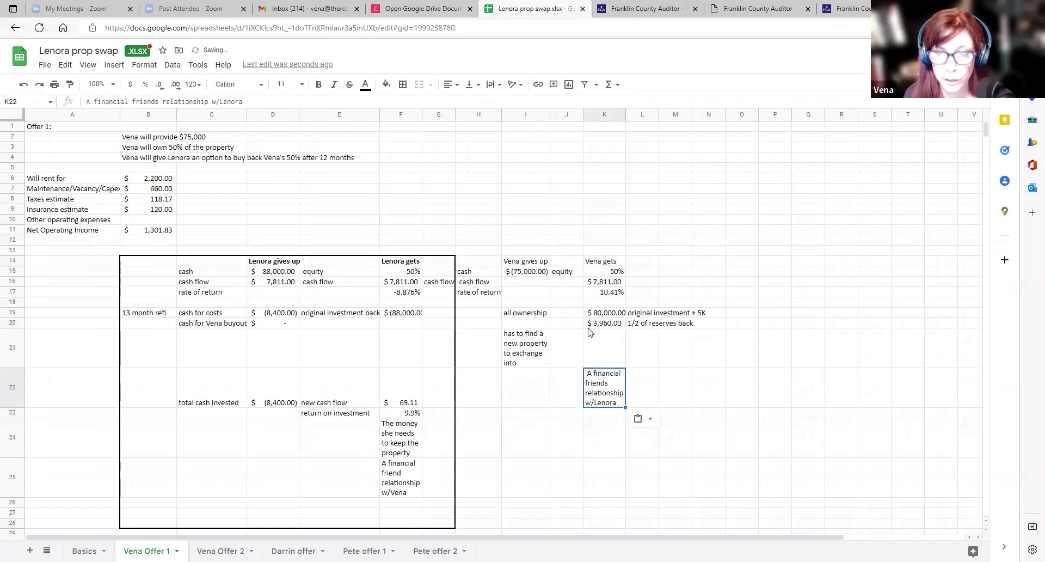
# Review the reserves share in K20, the property exchange note in I21 and the note about keeping the property in F24.
pyautogui.press('Up')
pyautogui.press('Up')
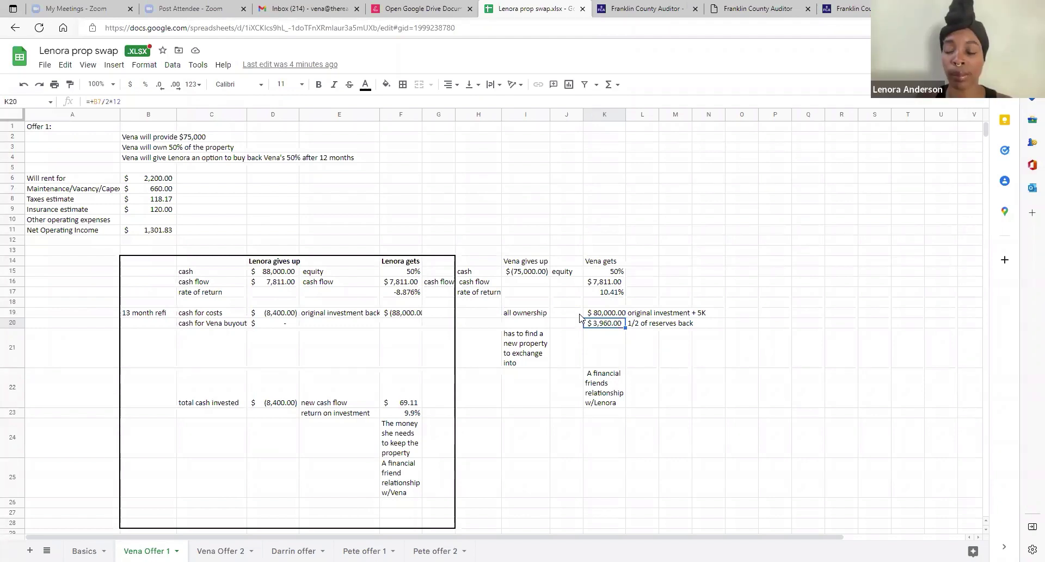
pyautogui.click(523, 355)
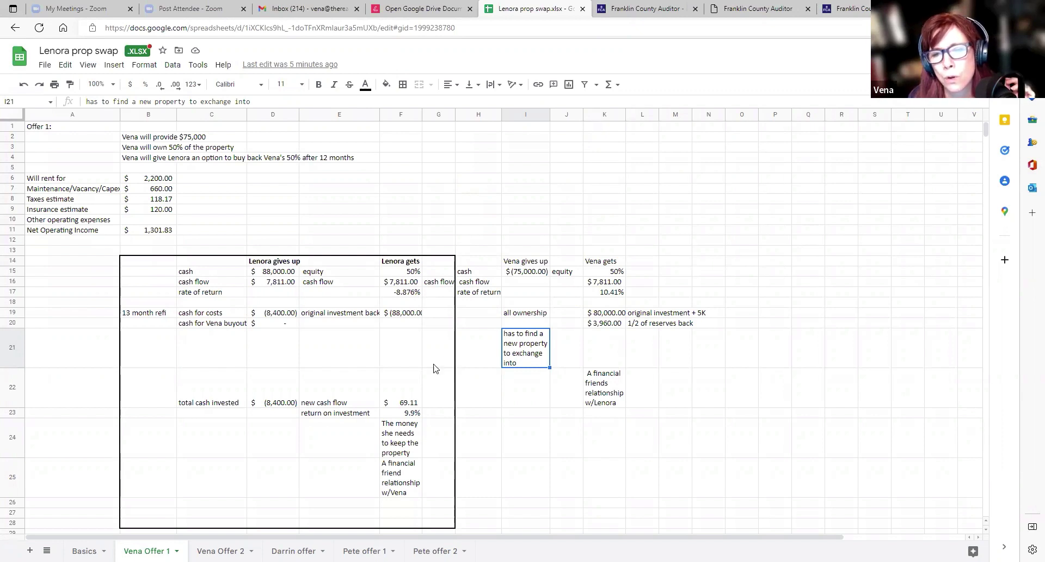
pyautogui.click(398, 451)
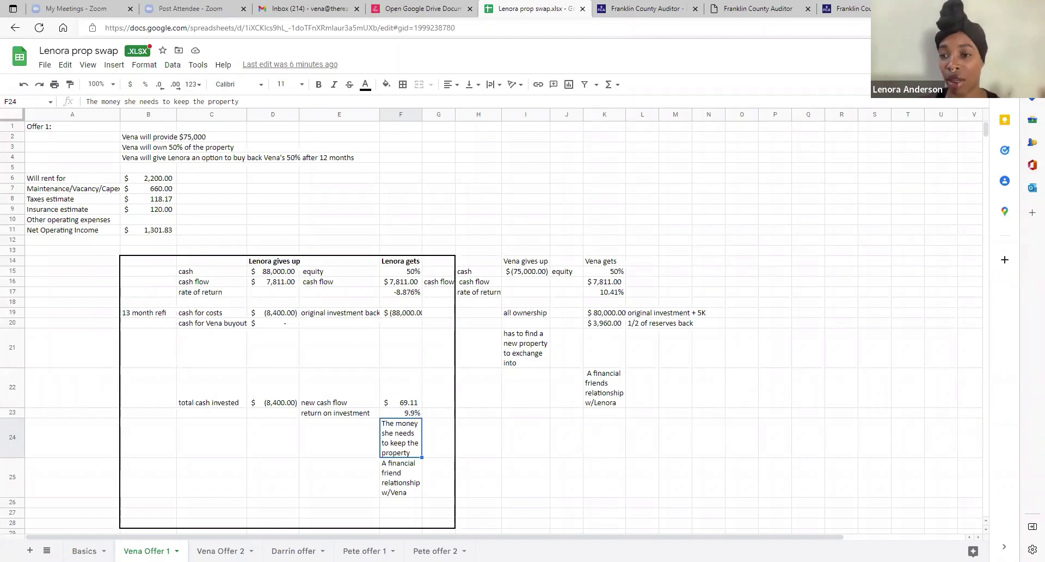
# Set the other operating expenses in B11 of the Basics sheet to 60.
pyautogui.click(86, 550)
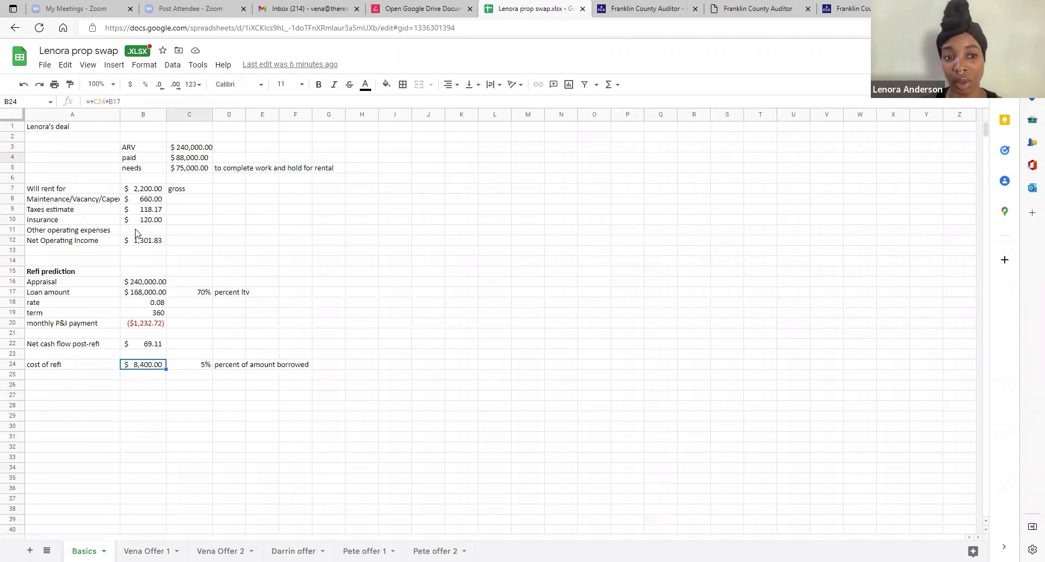
pyautogui.click(136, 230)
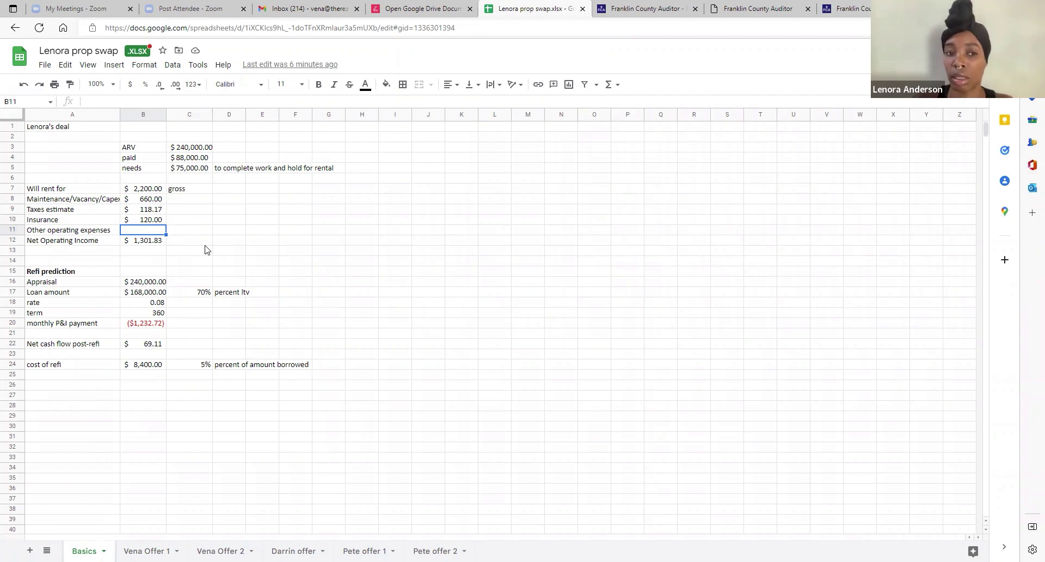
pyautogui.write('60')
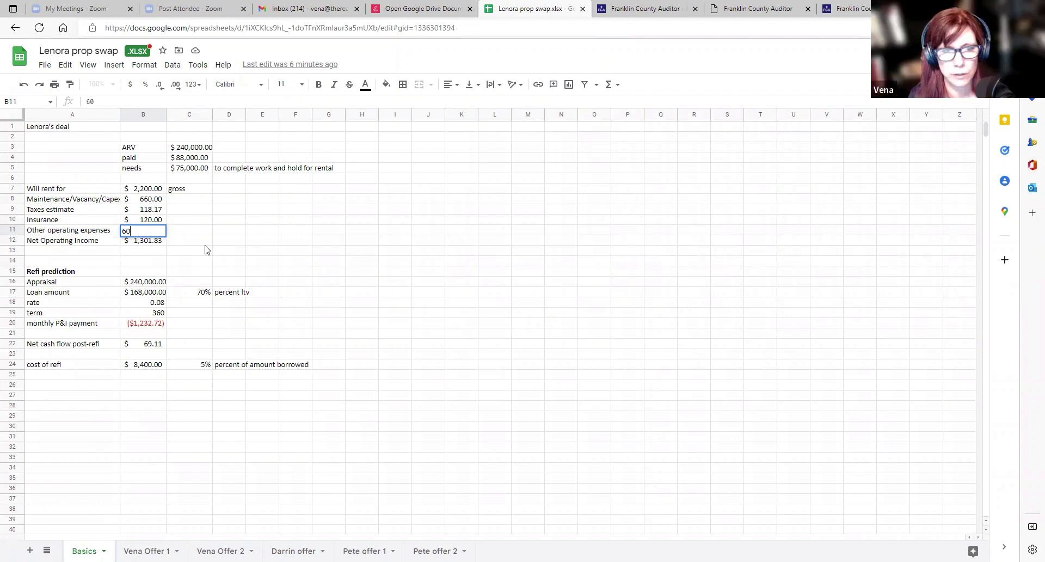
pyautogui.press('Return')
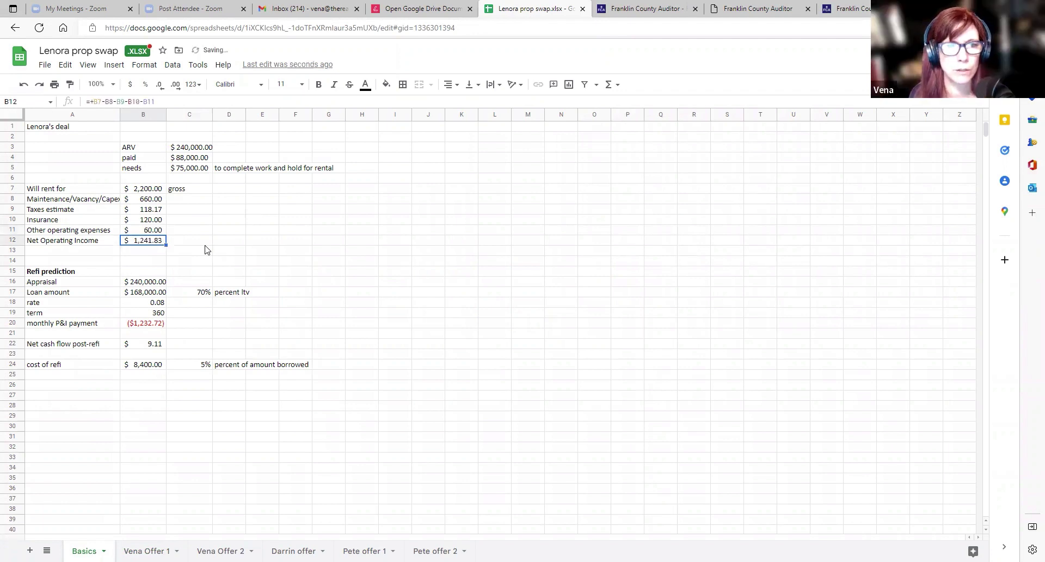
pyautogui.click(156, 232)
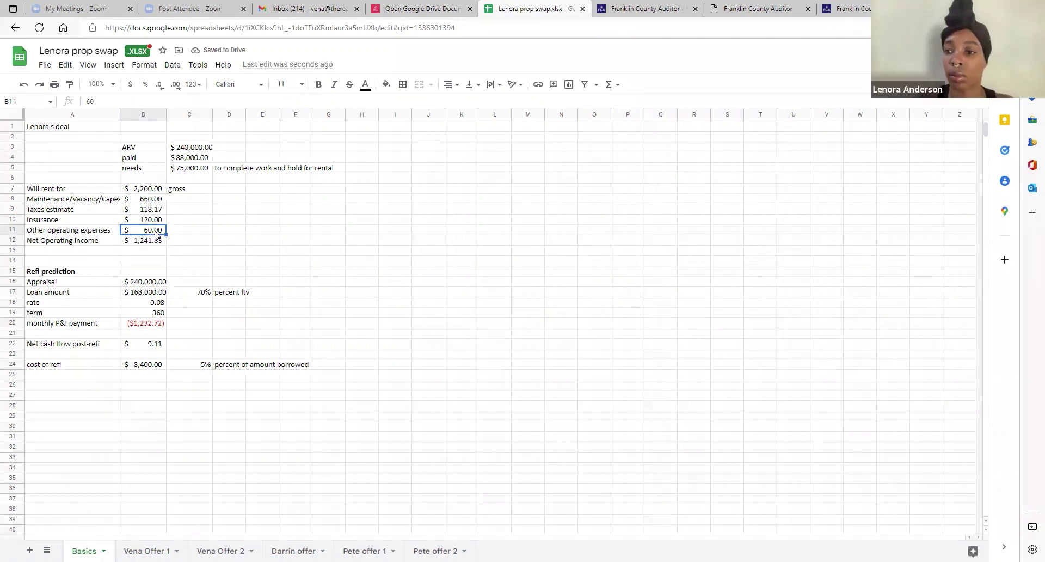
# Set the maintenance, vacancy and capex formula in B8 of the Basics sheet to 25 percent of the gross rent.
pyautogui.click(140, 201)
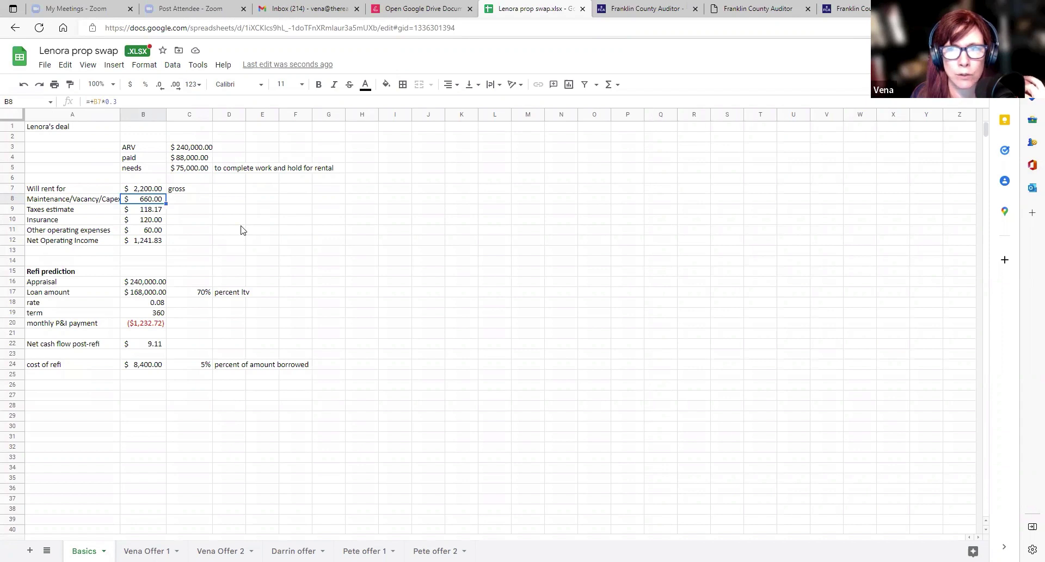
pyautogui.click(152, 231)
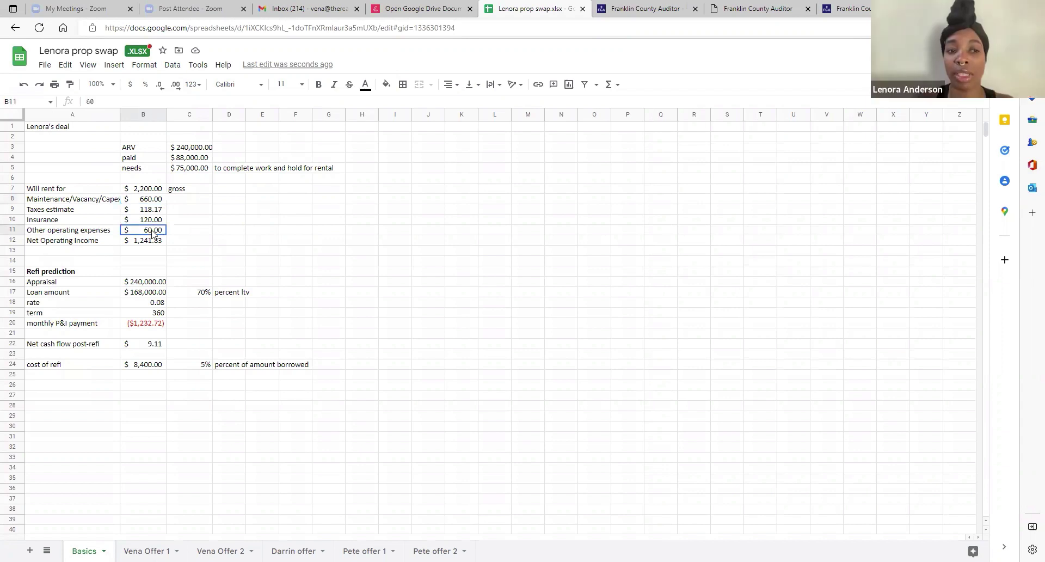
pyautogui.click(141, 203)
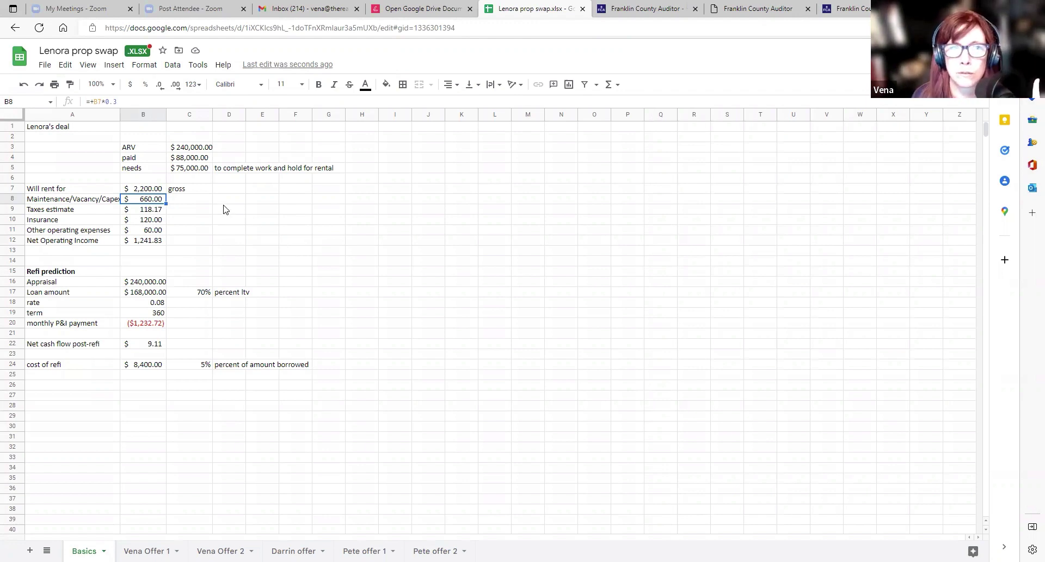
pyautogui.click(123, 101)
pyautogui.press('BackSpace')
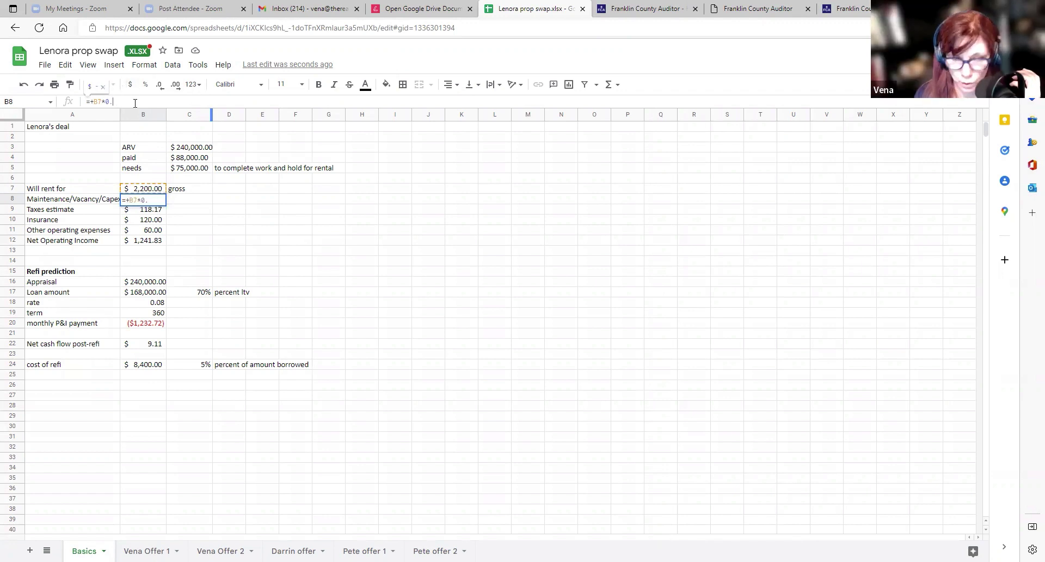
pyautogui.press('Return')
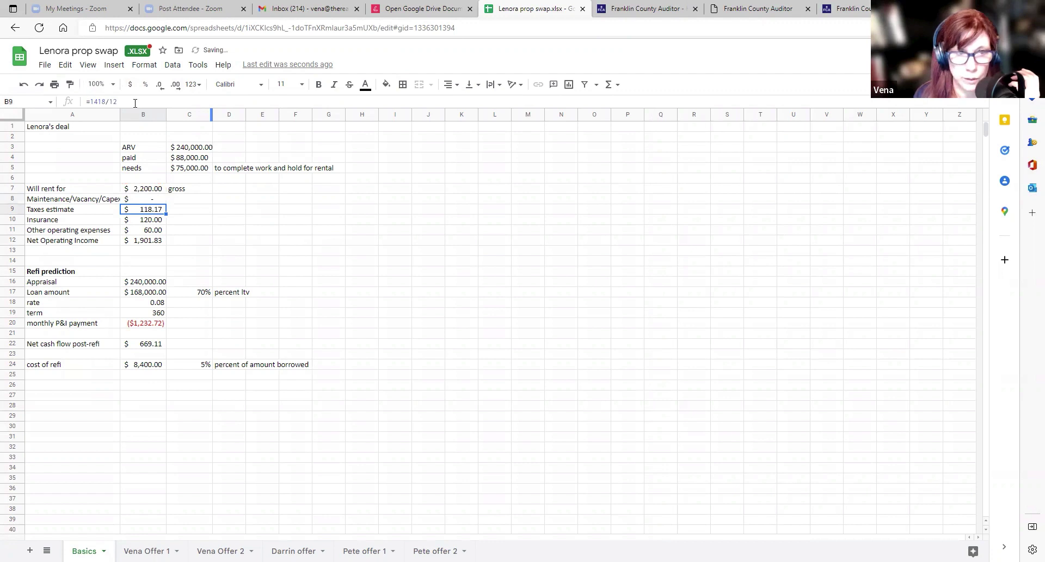
pyautogui.click(160, 199)
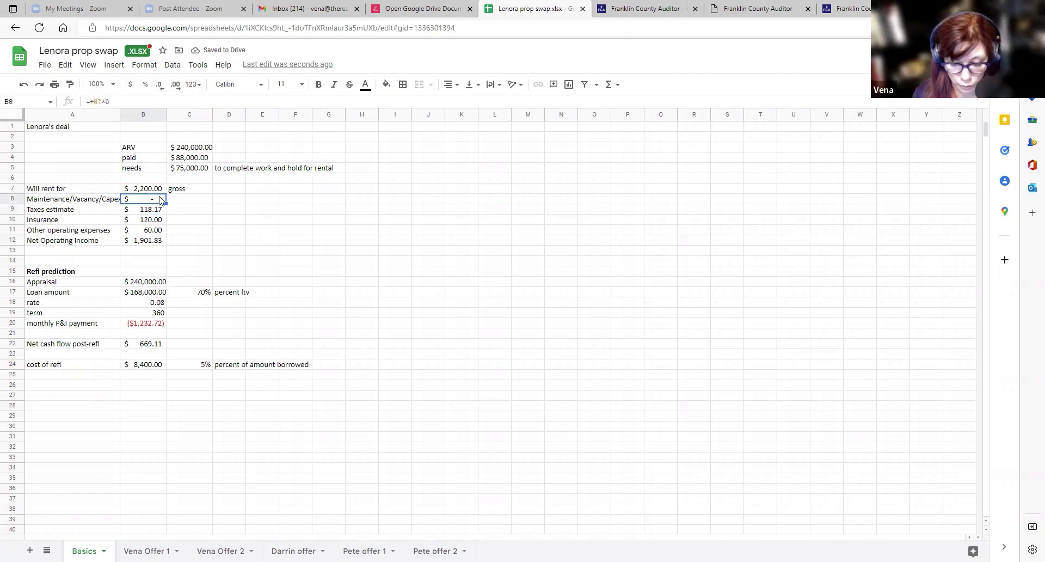
# On the first offer's sheet, replace the rate of return formula in F17 with the cash flow in D16 divided by the cash in D15.
pyautogui.hotkey('ctrl', 'shift', 'pagedown')
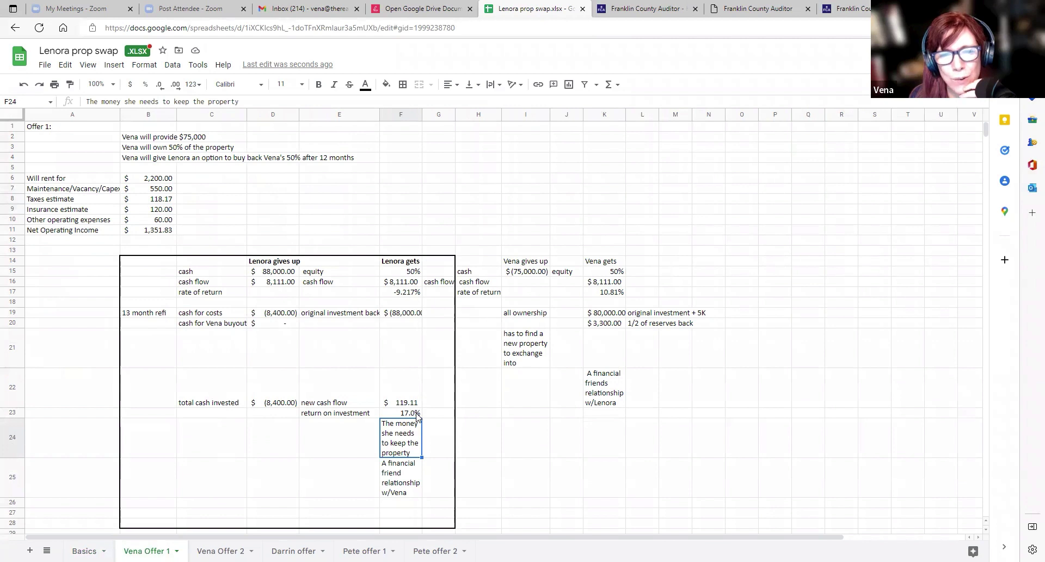
pyautogui.click(417, 415)
pyautogui.click(416, 403)
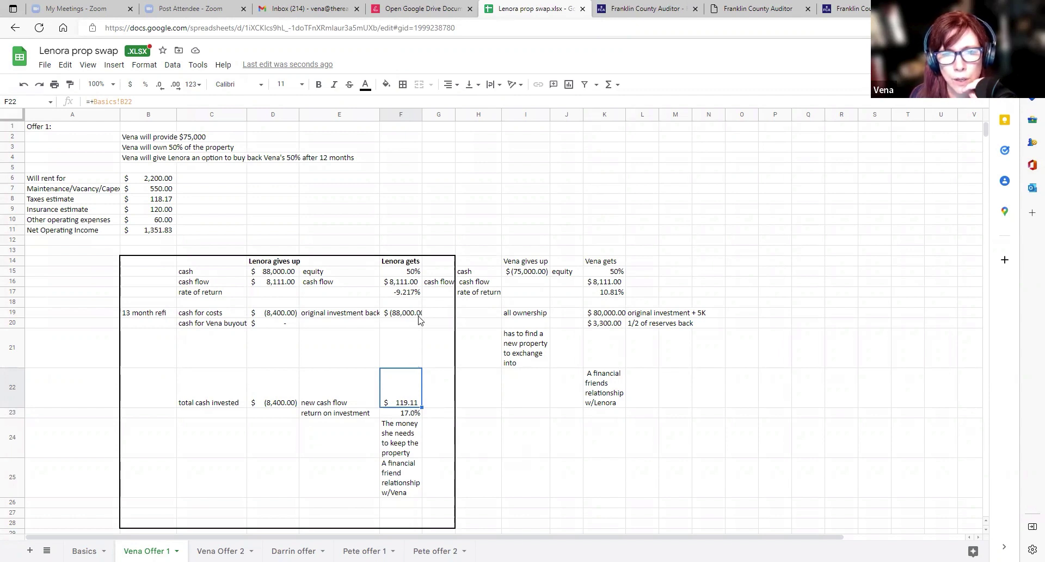
pyautogui.click(414, 294)
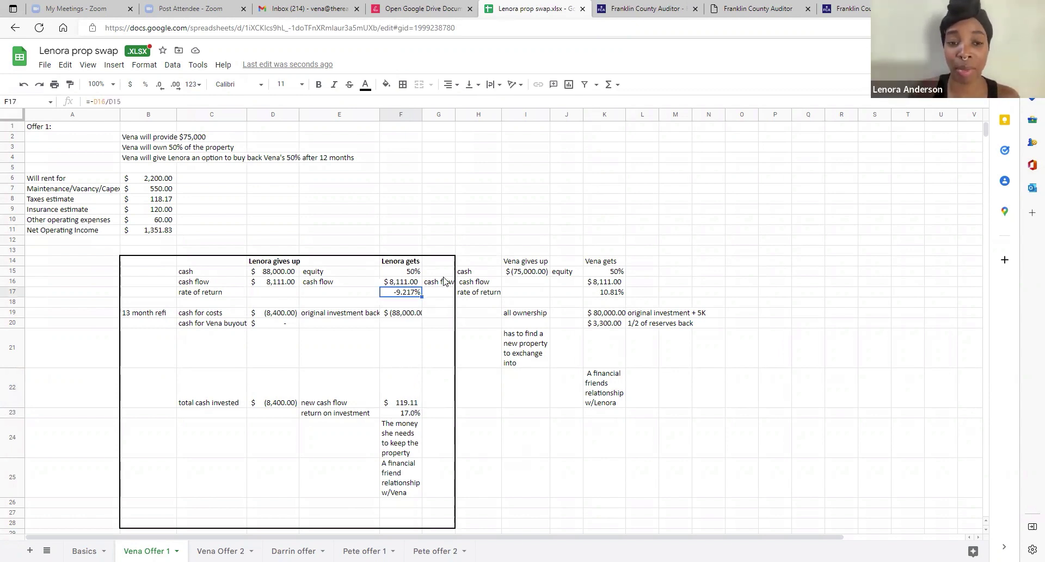
pyautogui.write('+')
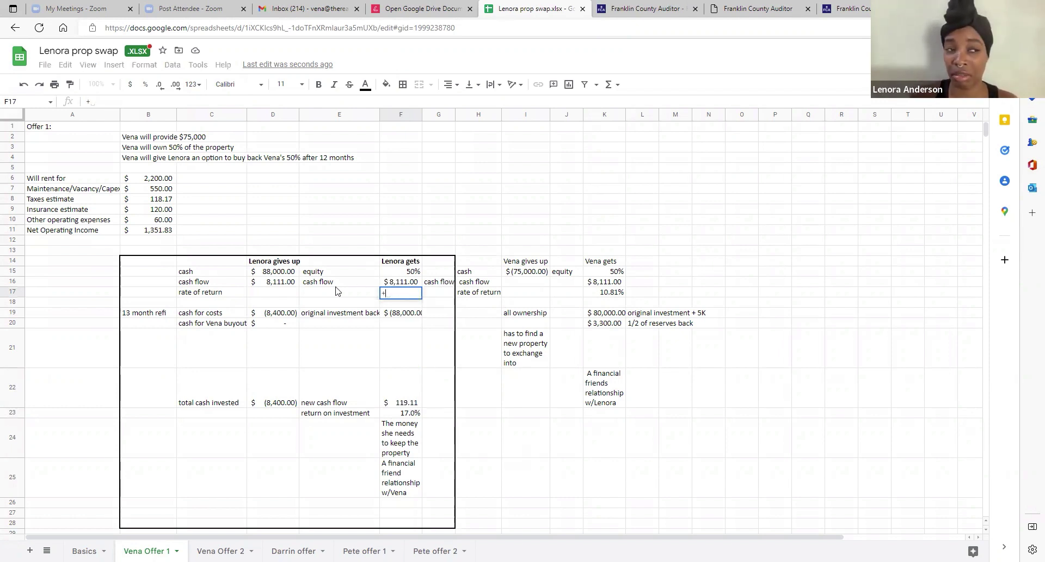
pyautogui.click(279, 284)
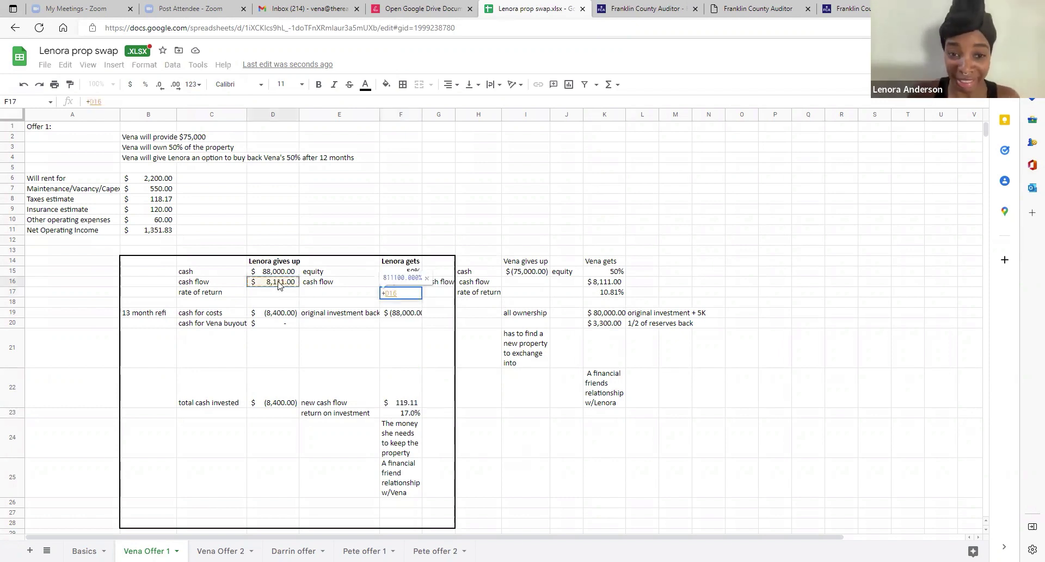
pyautogui.write('/')
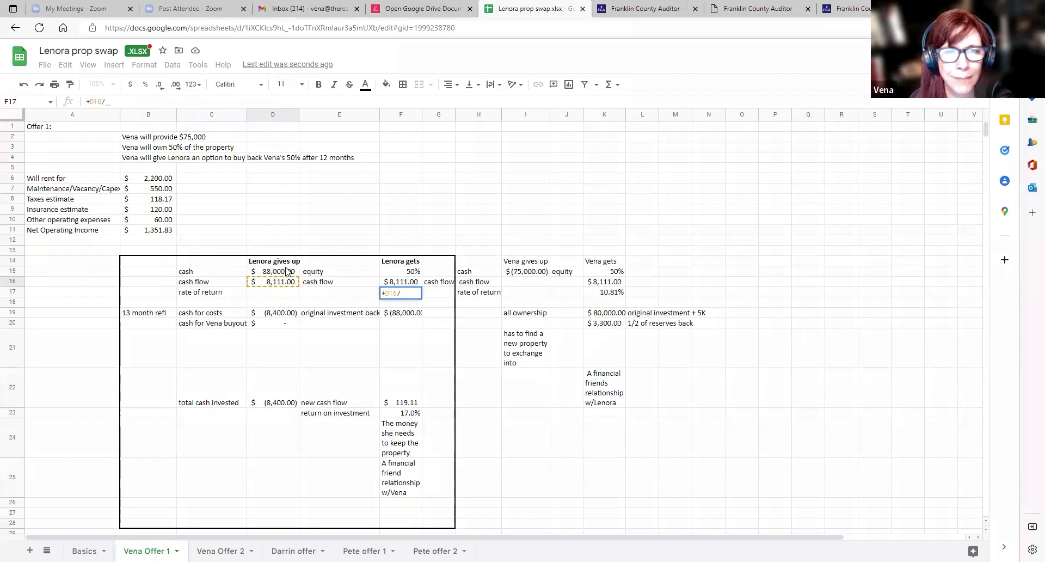
pyautogui.click(286, 270)
pyautogui.press('Return')
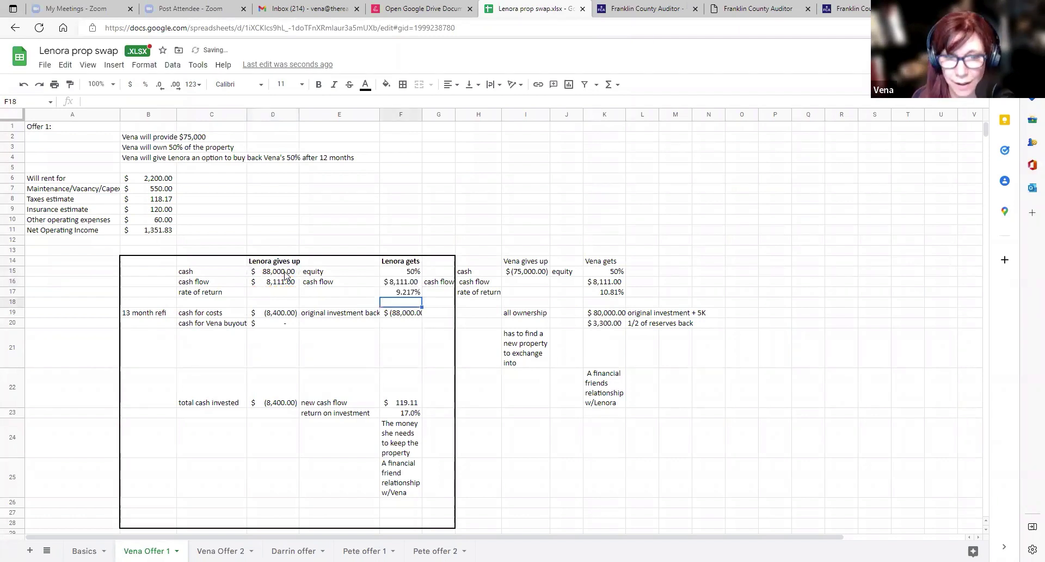
# Review the owner's rate of return in F17, return on investment in F23, total cash invested in D22 and cash flow in F16.
pyautogui.scroll(-1, 424, 307)
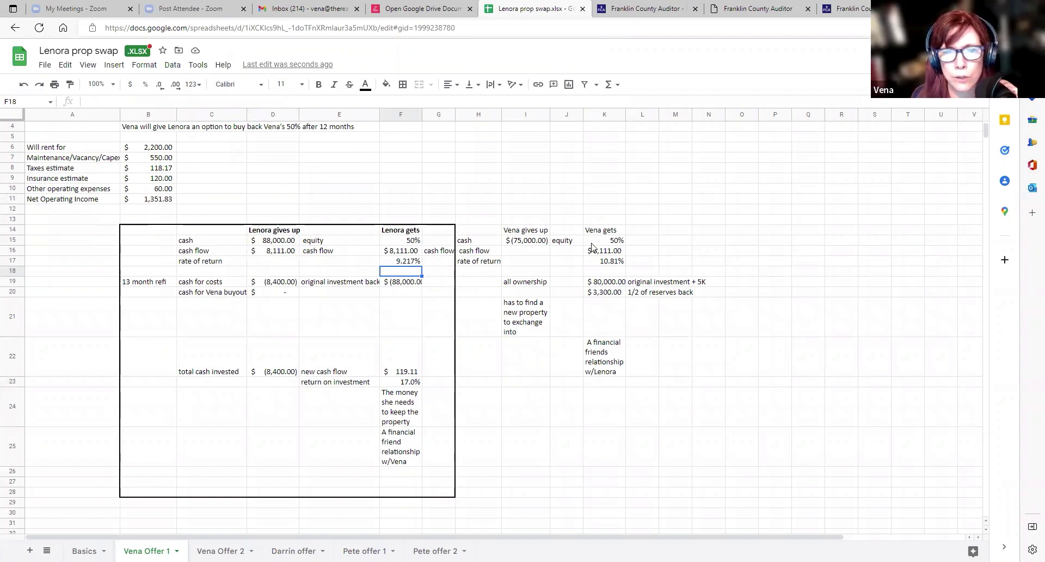
pyautogui.click(401, 262)
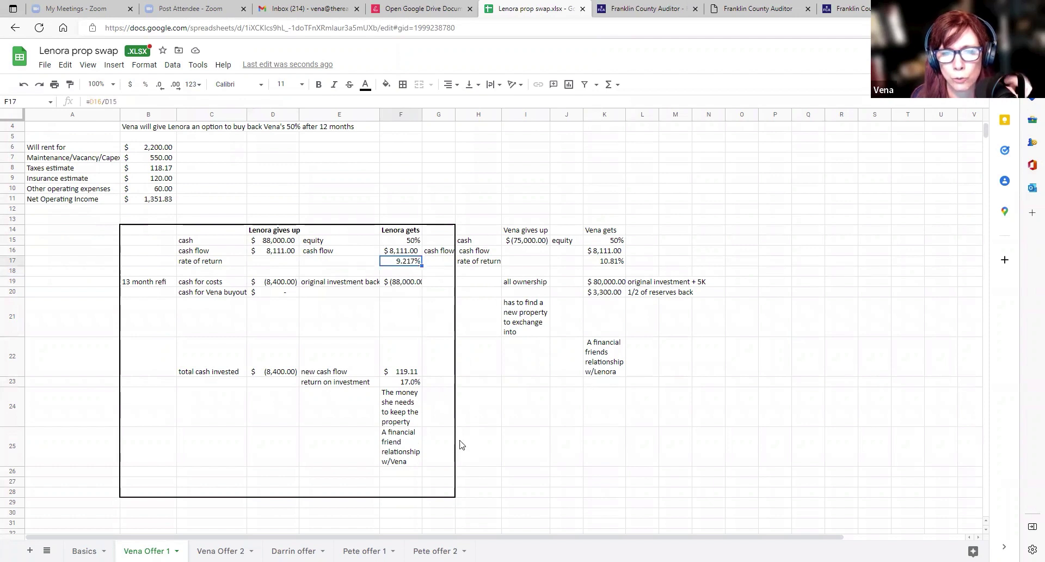
pyautogui.click(396, 383)
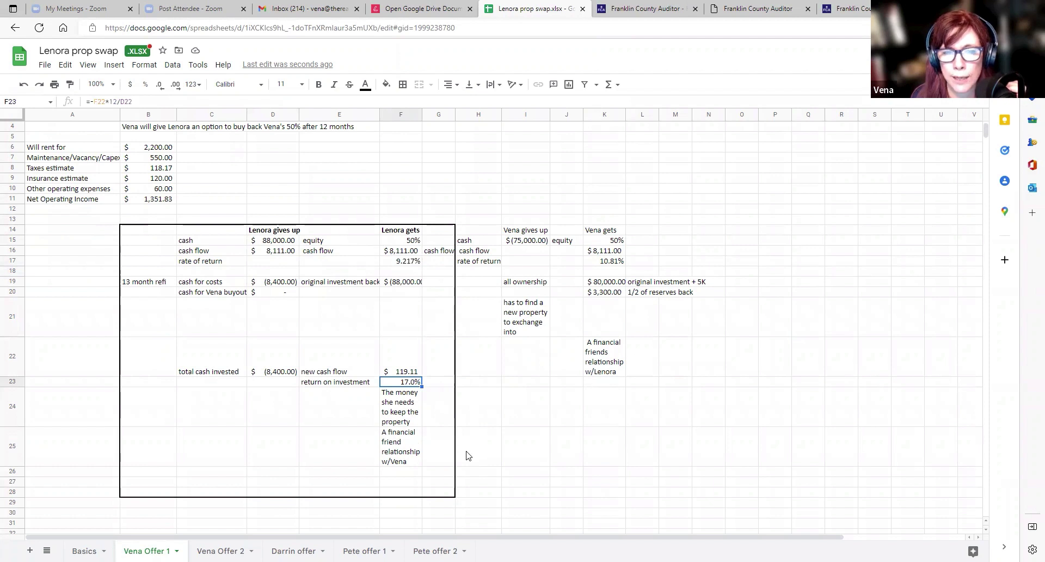
pyautogui.click(280, 375)
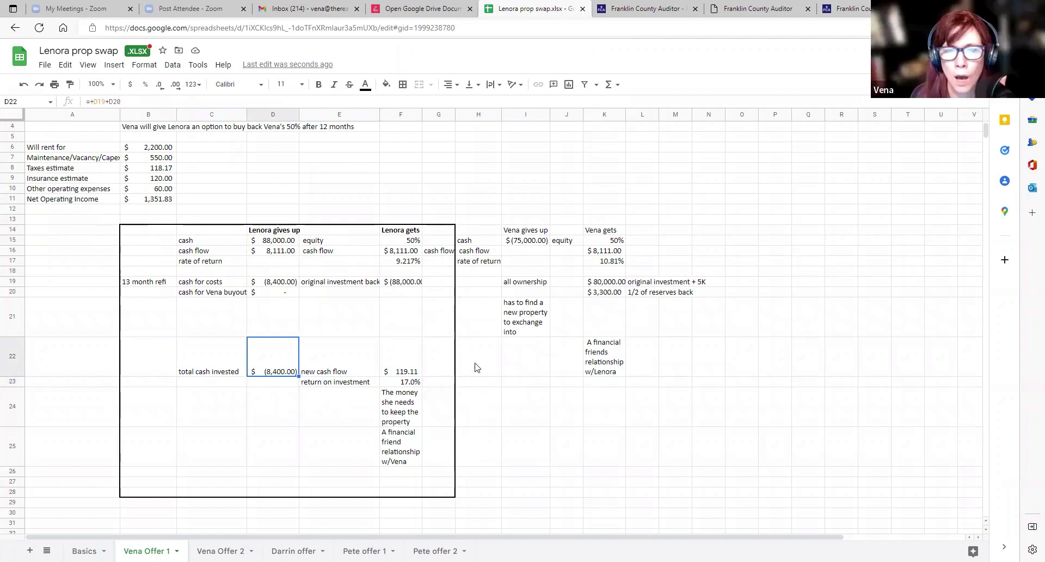
pyautogui.click(401, 252)
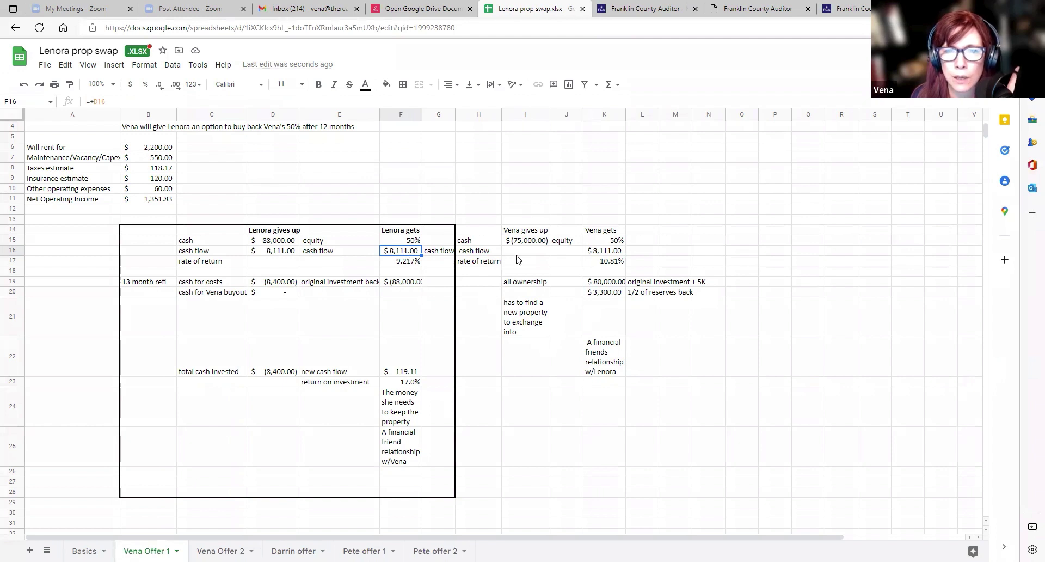
# Review the buyout in K19, reserves share in K20, exchange note in I21, the notes in K22, F24 and F25, and the investor's return in K17.
pyautogui.click(597, 284)
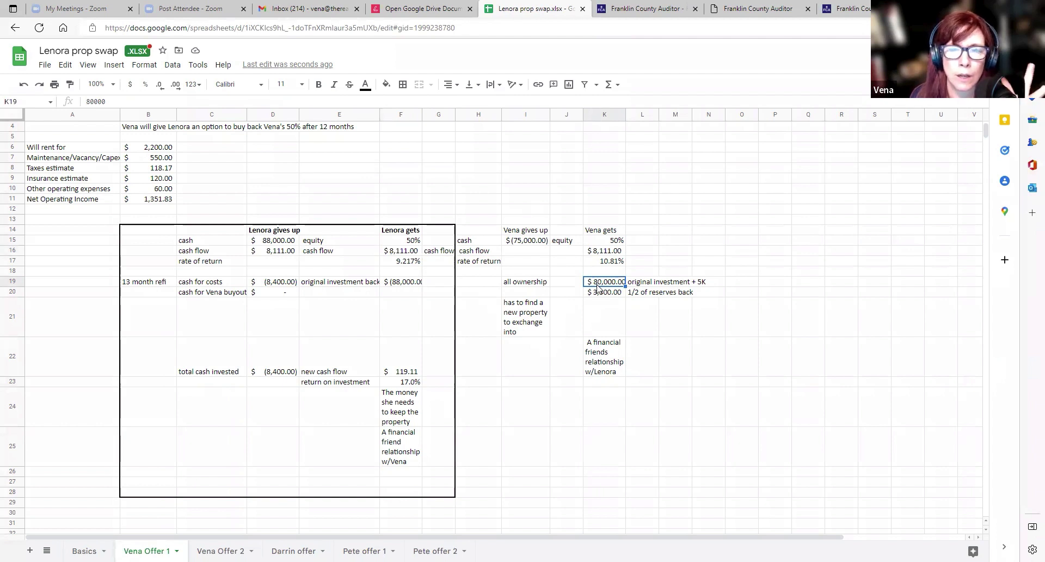
pyautogui.click(528, 327)
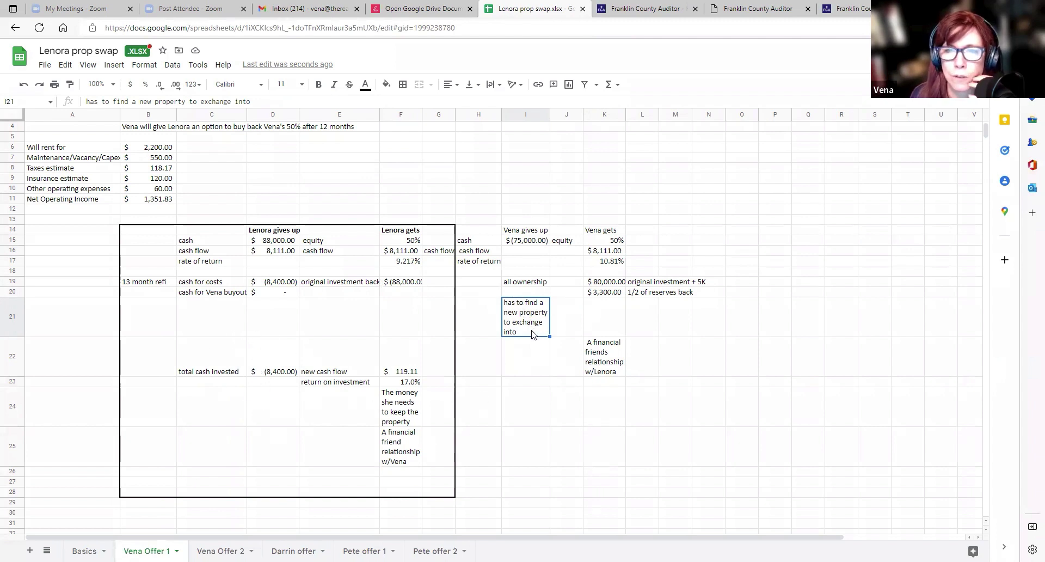
pyautogui.click(604, 297)
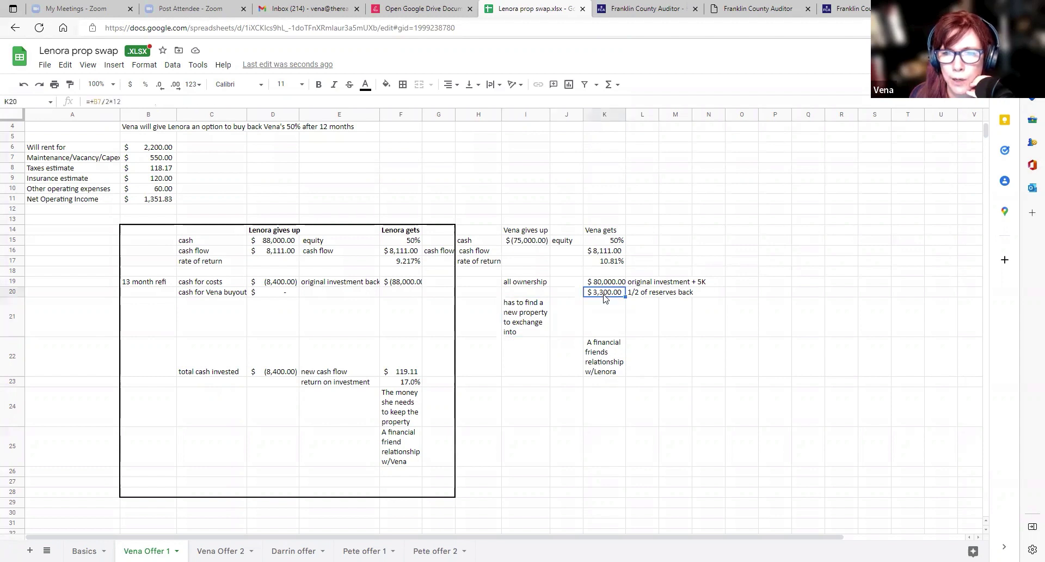
pyautogui.click(614, 369)
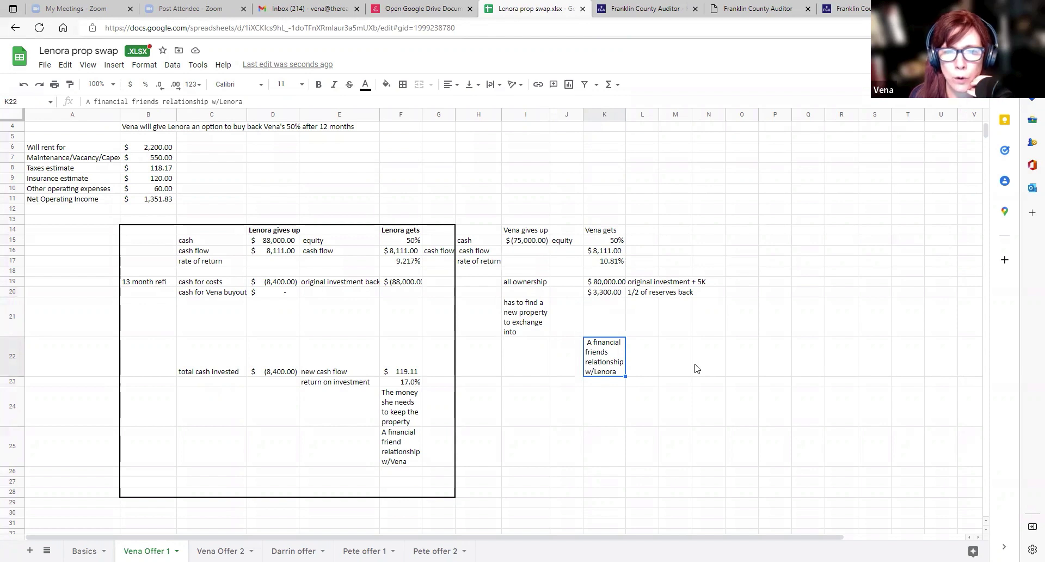
pyautogui.click(398, 414)
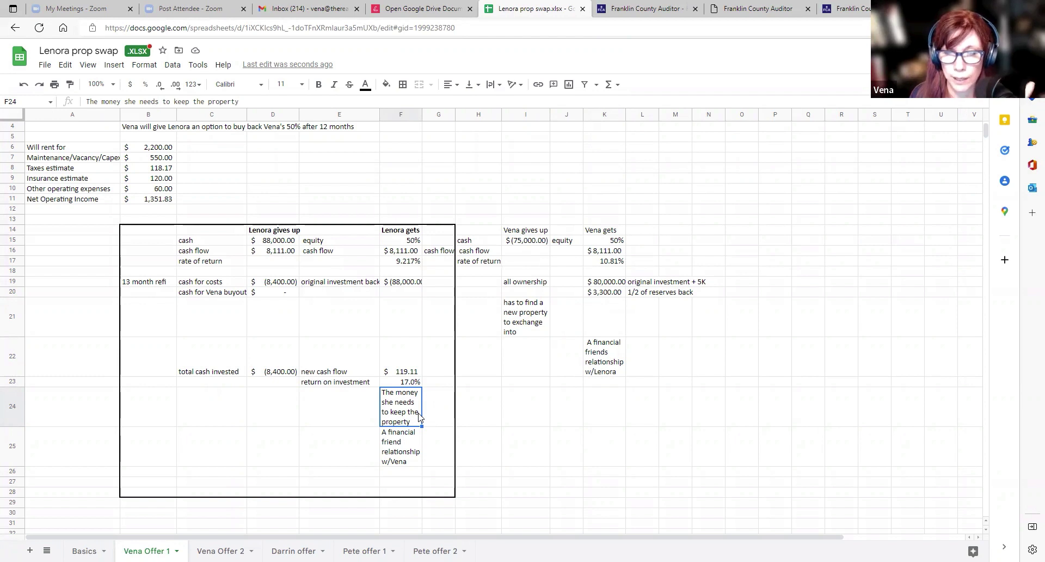
pyautogui.click(411, 452)
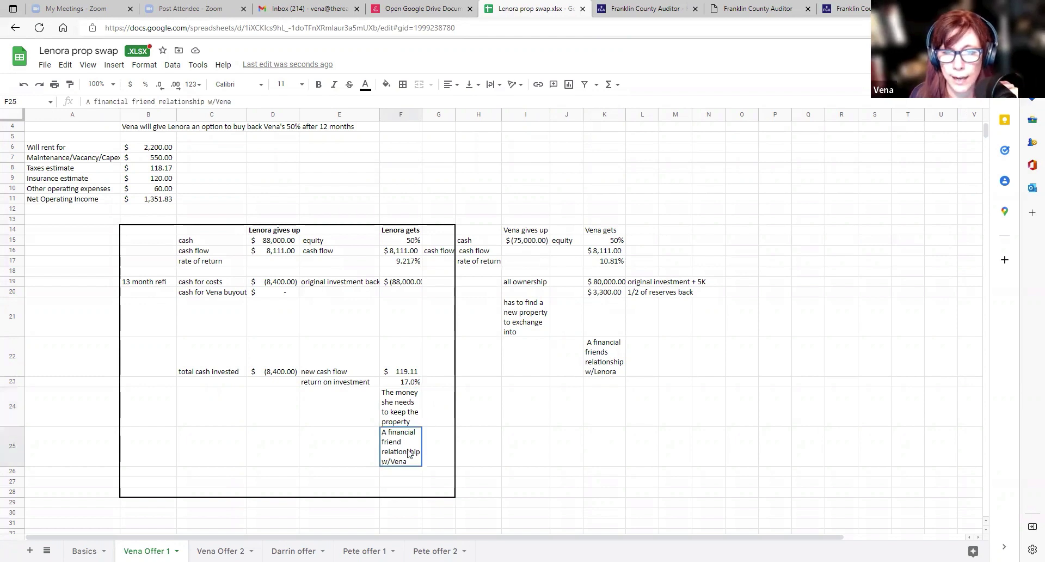
pyautogui.click(618, 266)
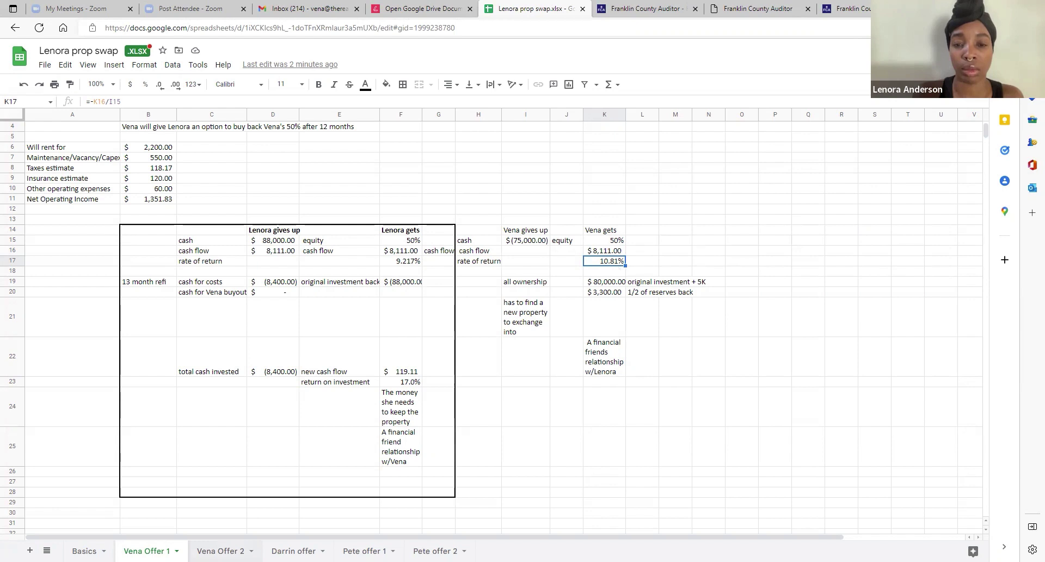
# Check the second offer's sheet and the deal board image in Gmail, and return to the buyout and reserves amounts on the first offer's sheet.
pyautogui.hotkey('ctrl', 'pagedown')
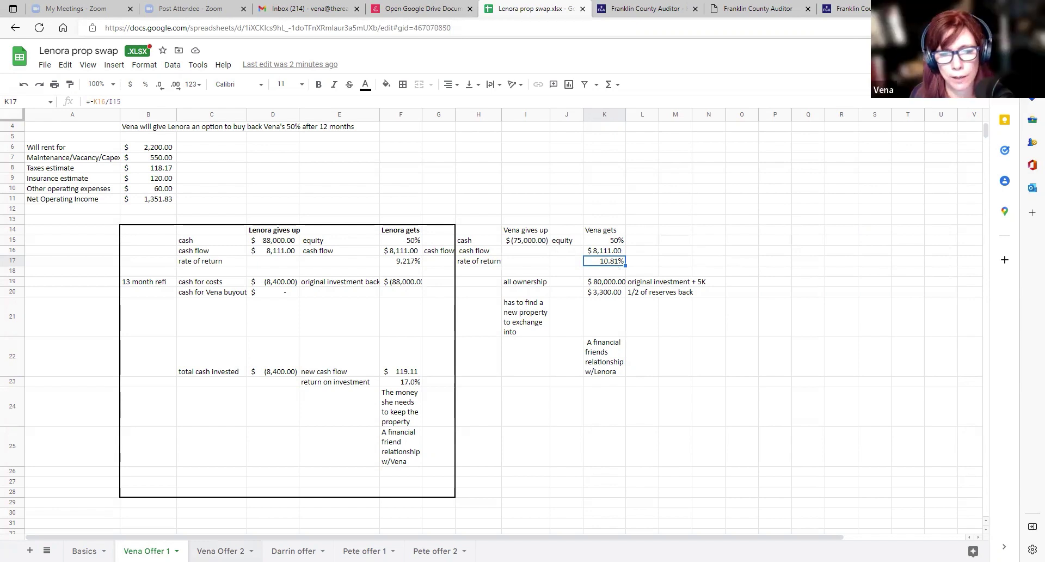
pyautogui.click(326, 9)
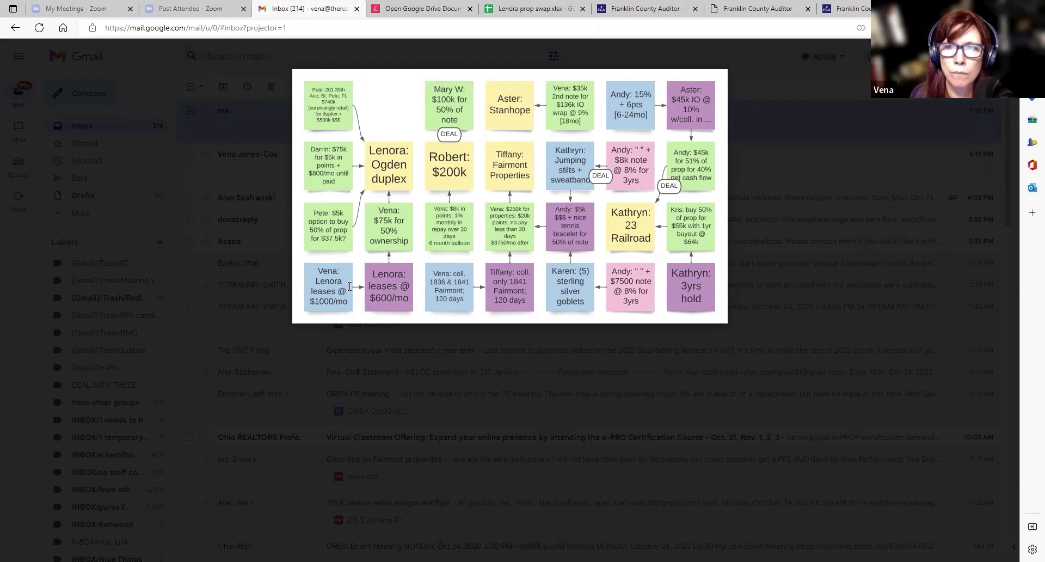
pyautogui.click(489, 17)
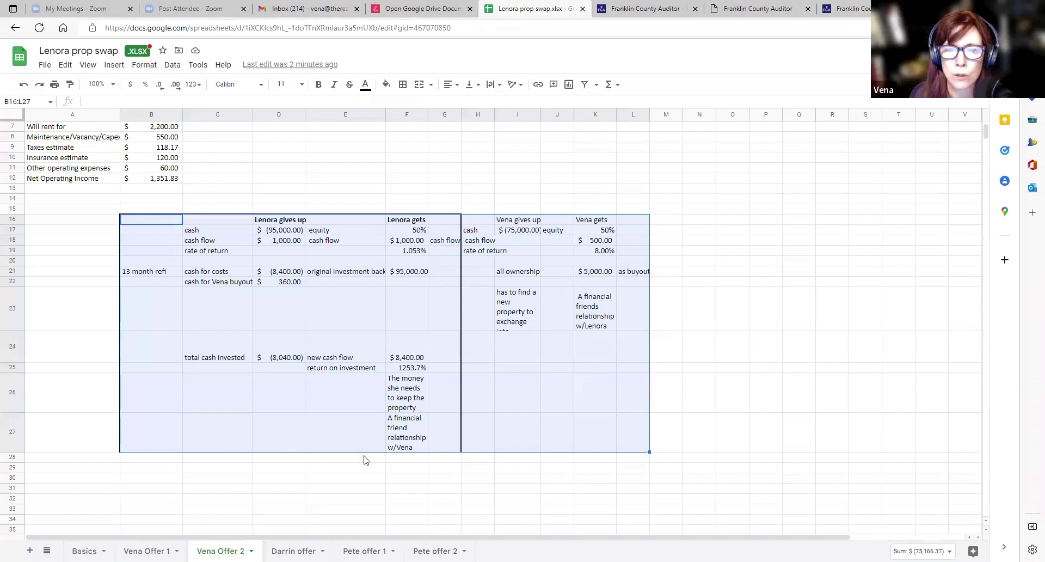
pyautogui.click(146, 550)
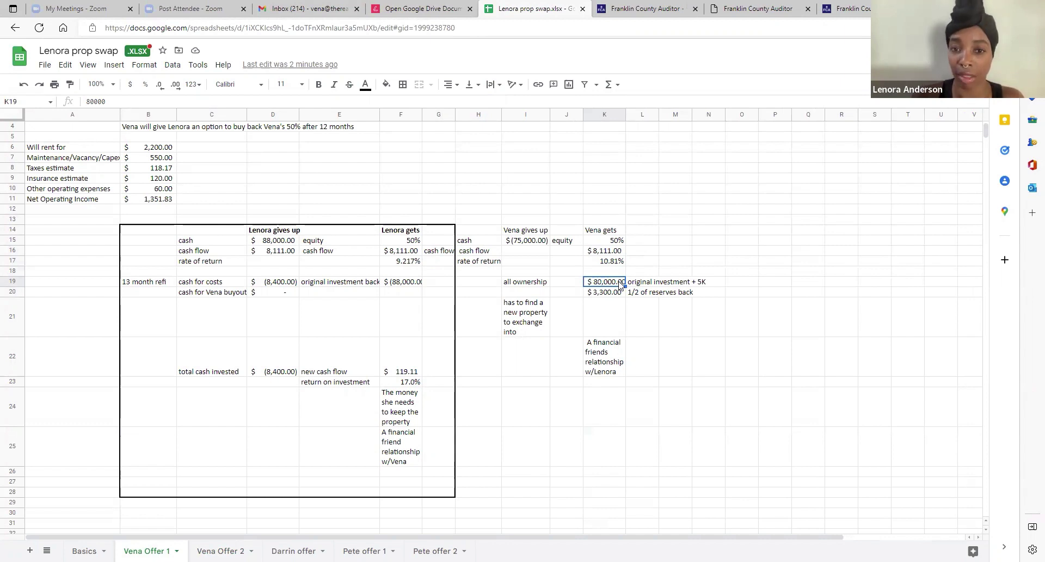
pyautogui.click(617, 293)
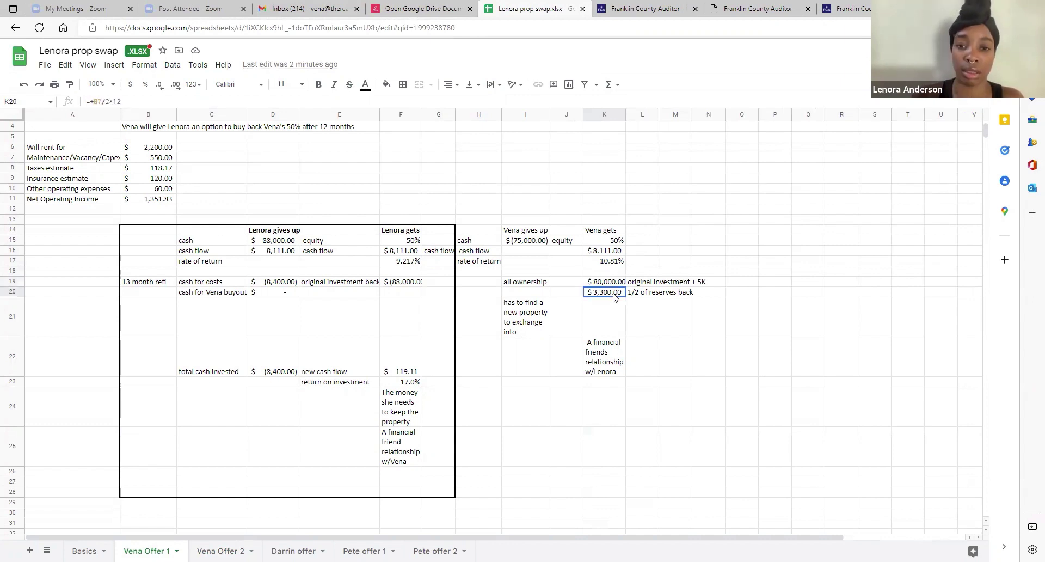
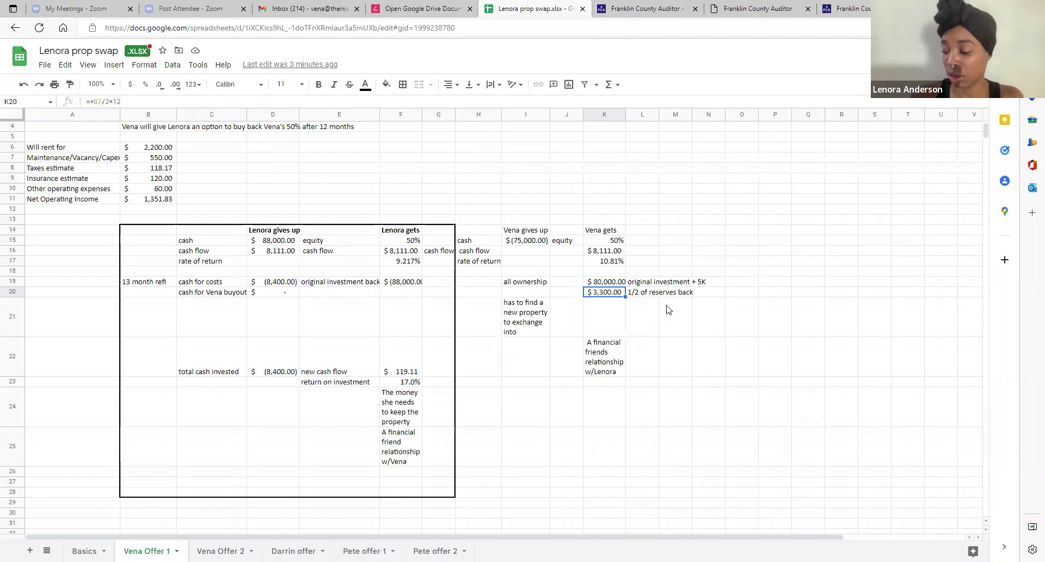
# Change the investor's cash flow formula in K16 to half of the net operating income over 8 months, =+B11*8/2.
pyautogui.click(603, 255)
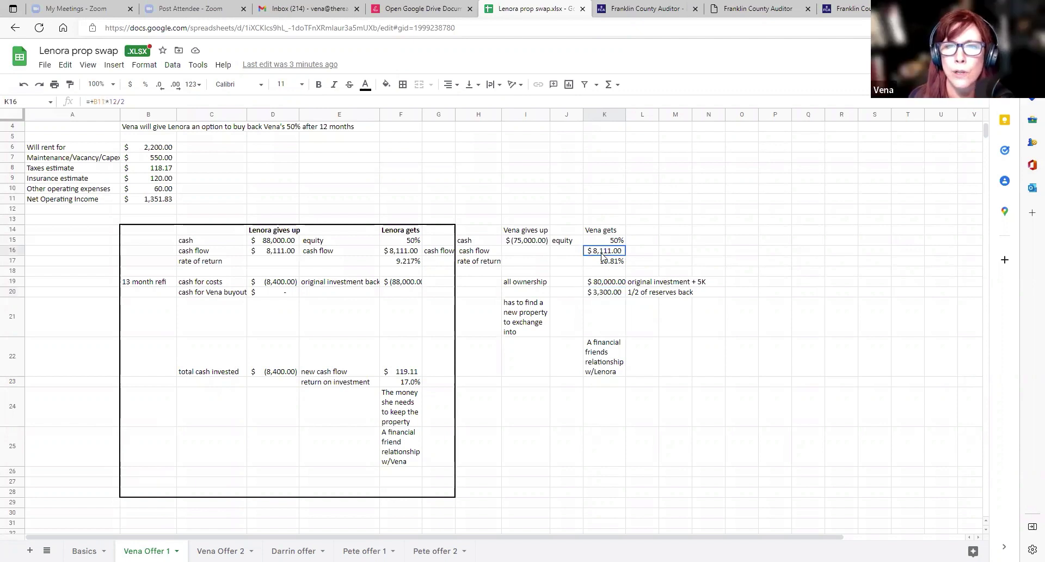
pyautogui.click(116, 102)
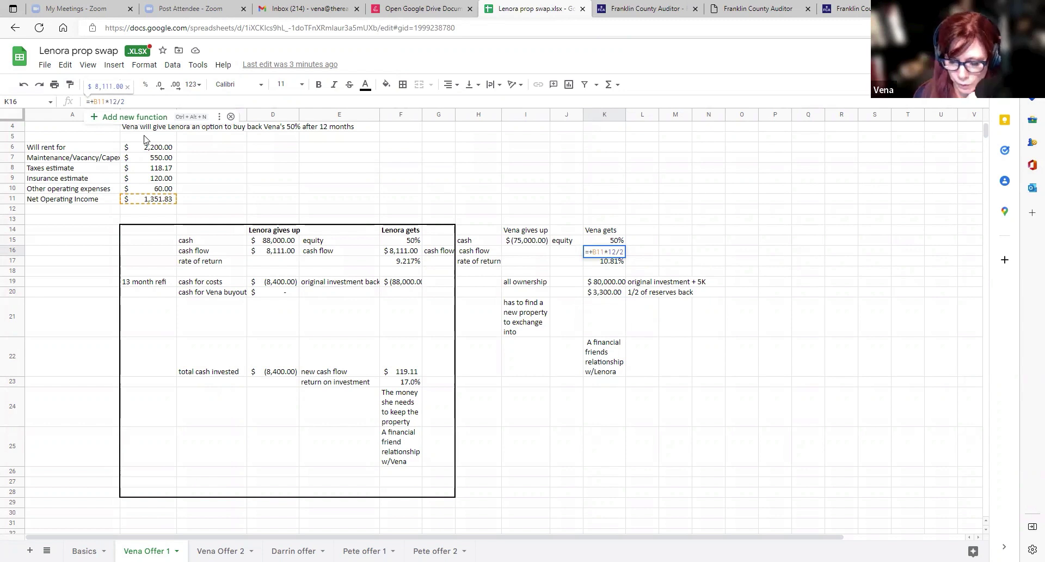
pyautogui.press('BackSpace')
pyautogui.press('BackSpace')
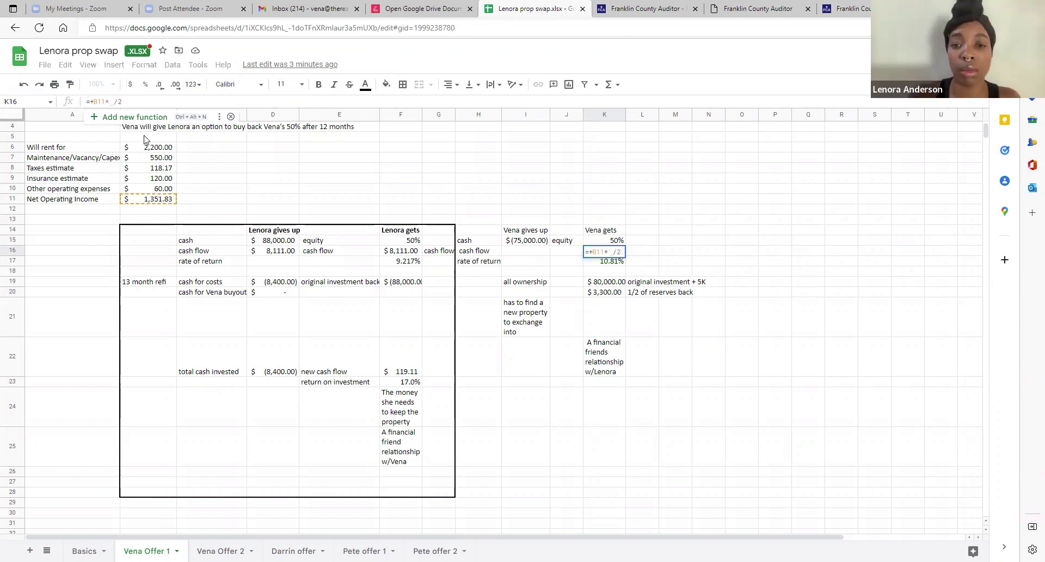
pyautogui.write('8')
pyautogui.press('Return')
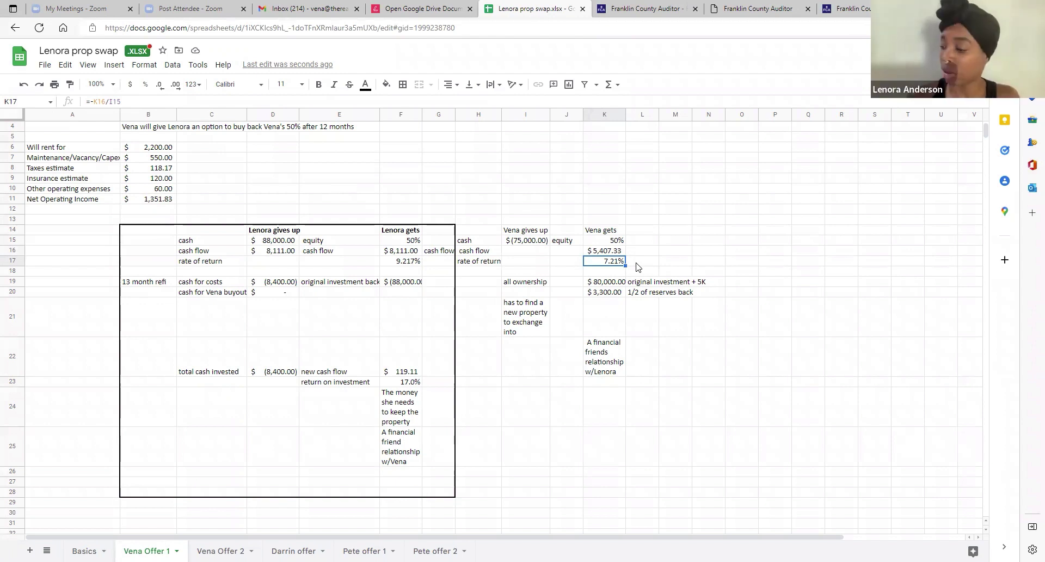
# Undo the last cash flow change in K16, and enlarge row 23 on the second offer's sheet to fit its text.
pyautogui.click(22, 86)
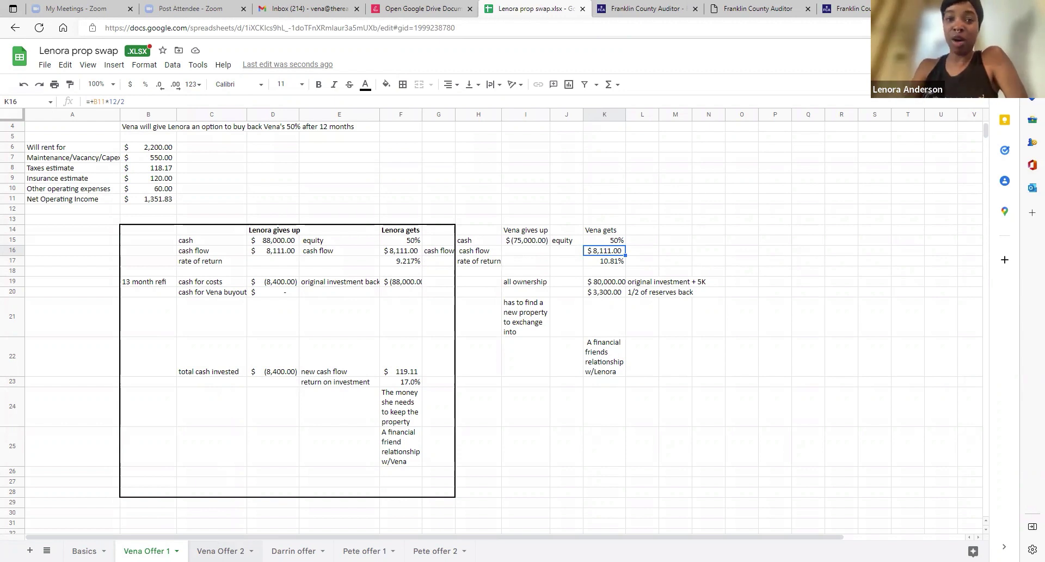
pyautogui.hotkey('ctrl', 'shift', 'pagedown')
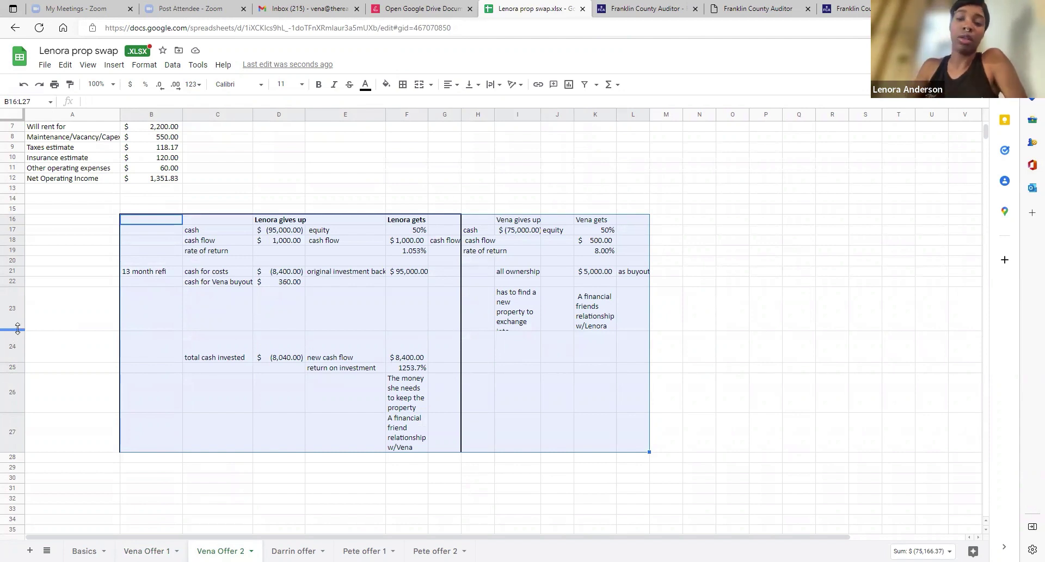
pyautogui.moveTo(18, 329); pyautogui.dragTo(18, 334)
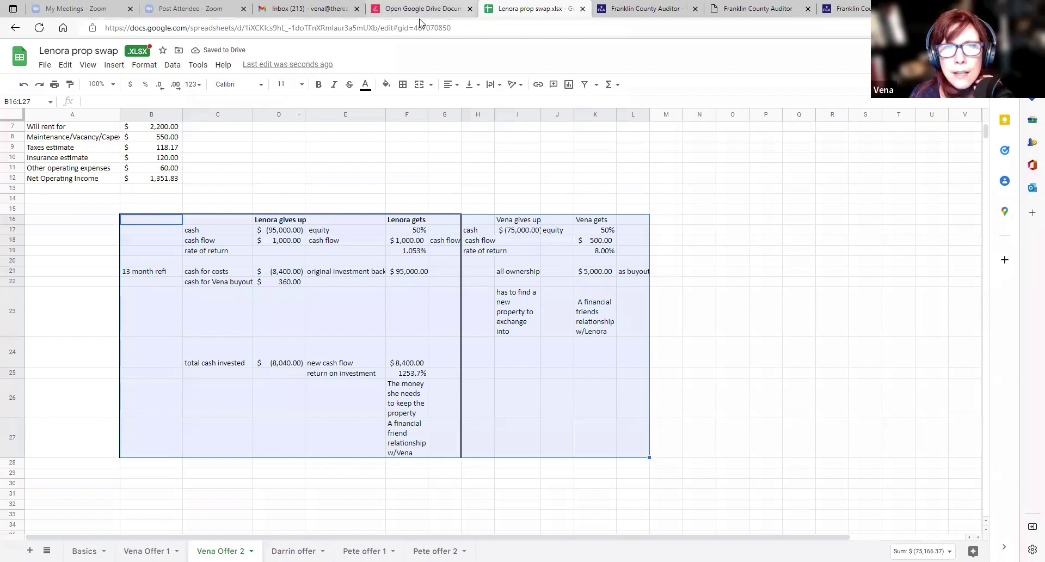
# Check the deal board image in Gmail, and change the heading in A1 of the second offer's sheet to "Offer 2:".
pyautogui.click(286, 8)
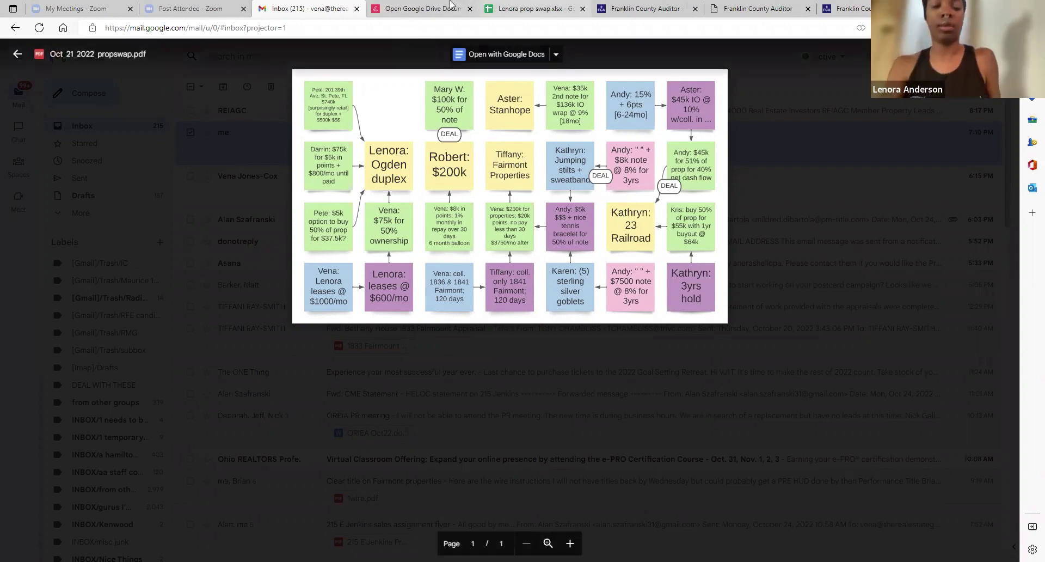
pyautogui.click(531, 8)
pyautogui.scroll(-1, 576, 316)
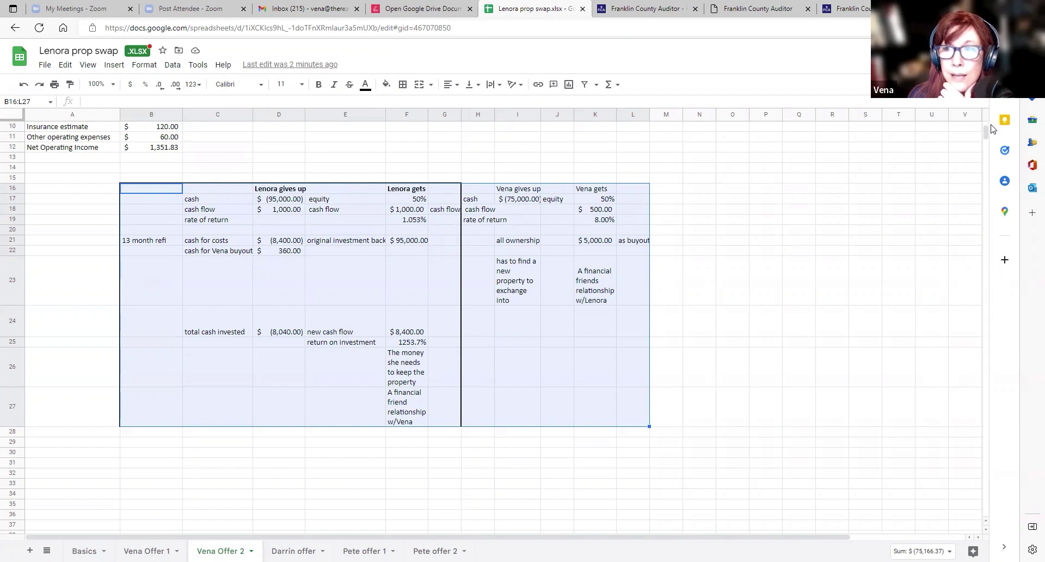
pyautogui.scroll(3, 986, 137)
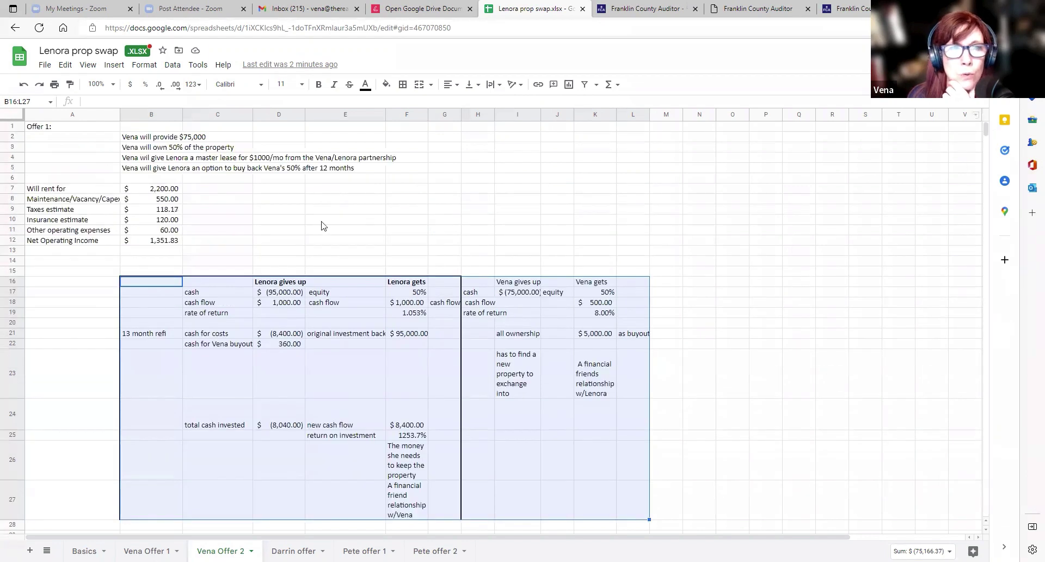
pyautogui.doubleClick(71, 126)
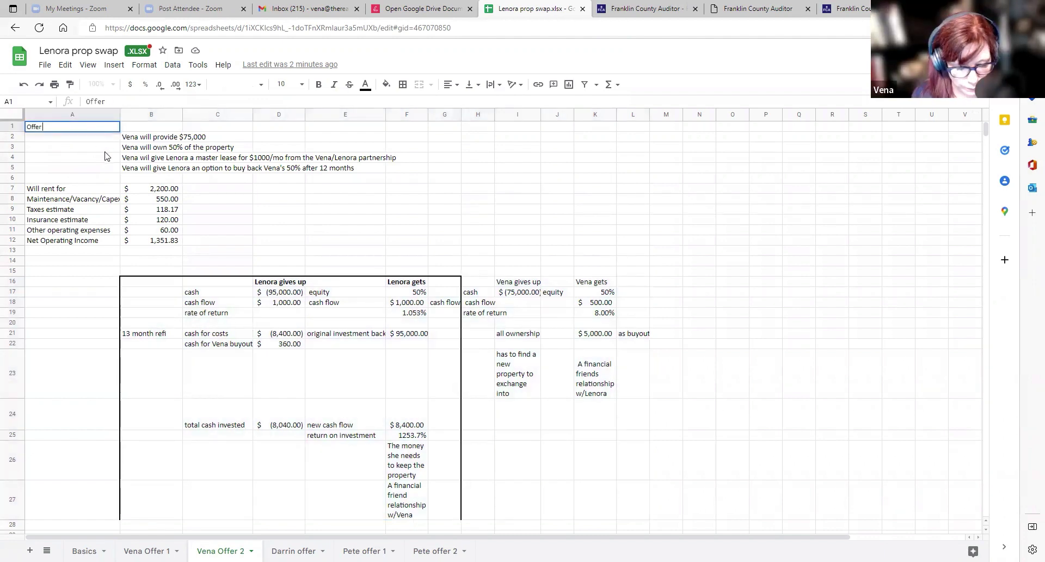
pyautogui.write('2:')
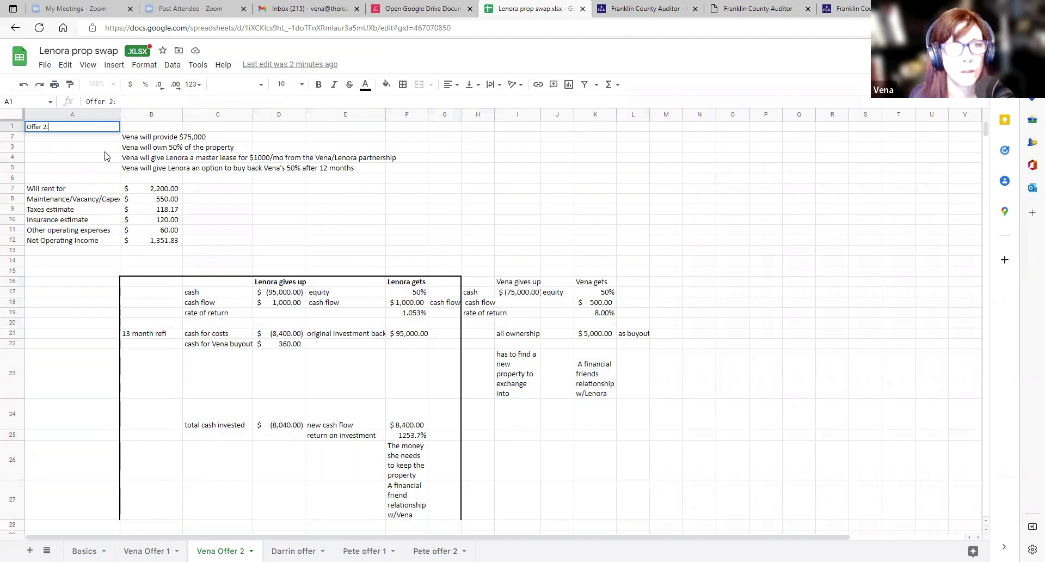
pyautogui.click(158, 149)
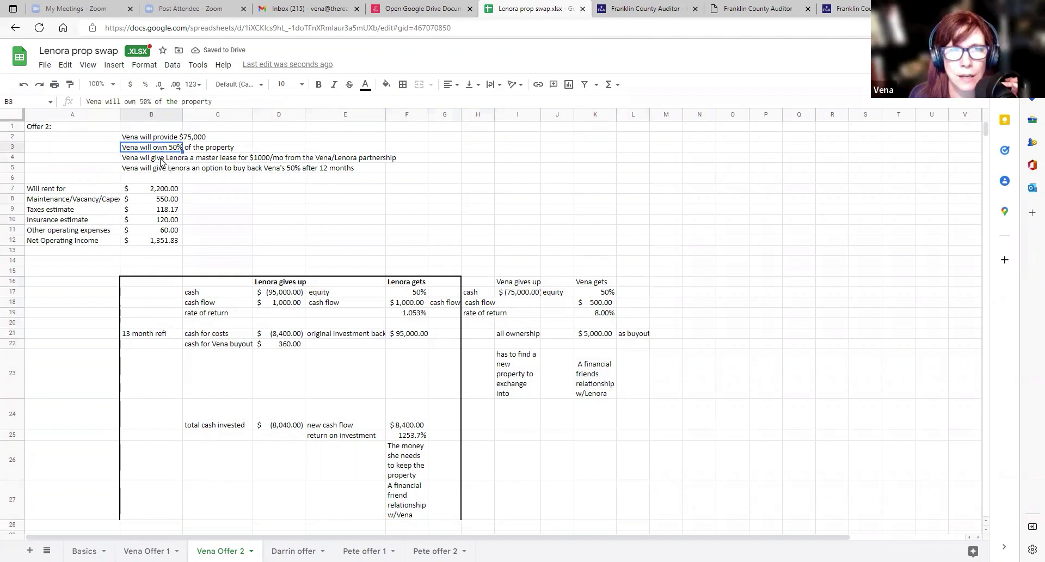
# Add "and" plus the owner's first name after the investor's name in the master lease term in B4.
pyautogui.click(142, 159)
pyautogui.doubleClick(142, 159)
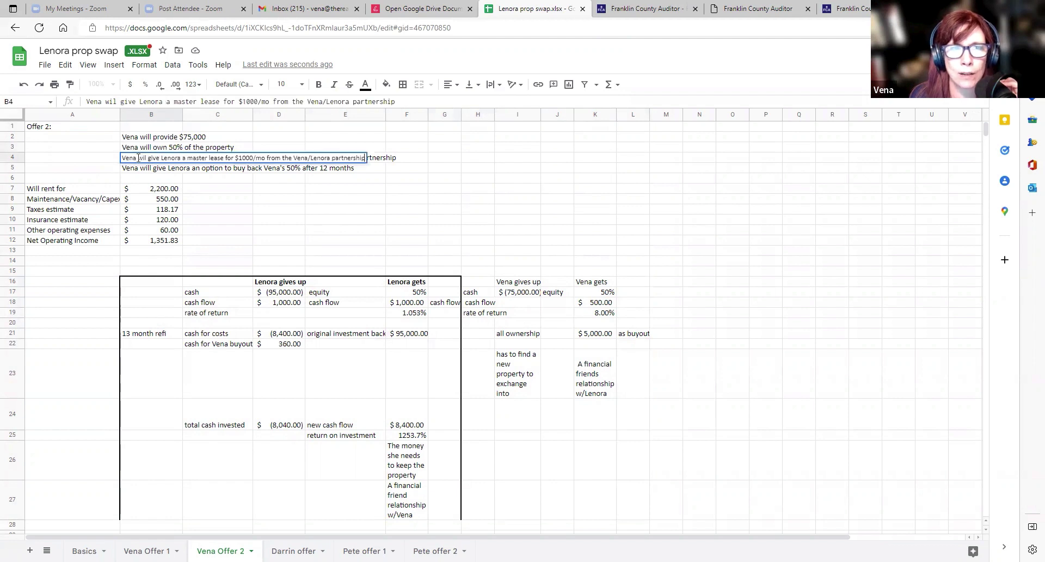
pyautogui.write('and Le')
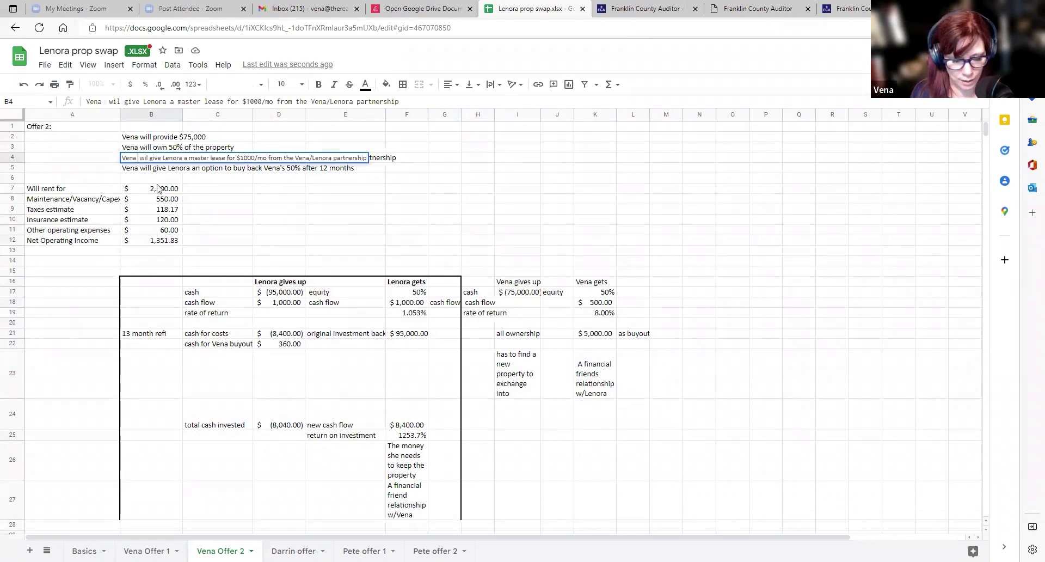
pyautogui.write('nora')
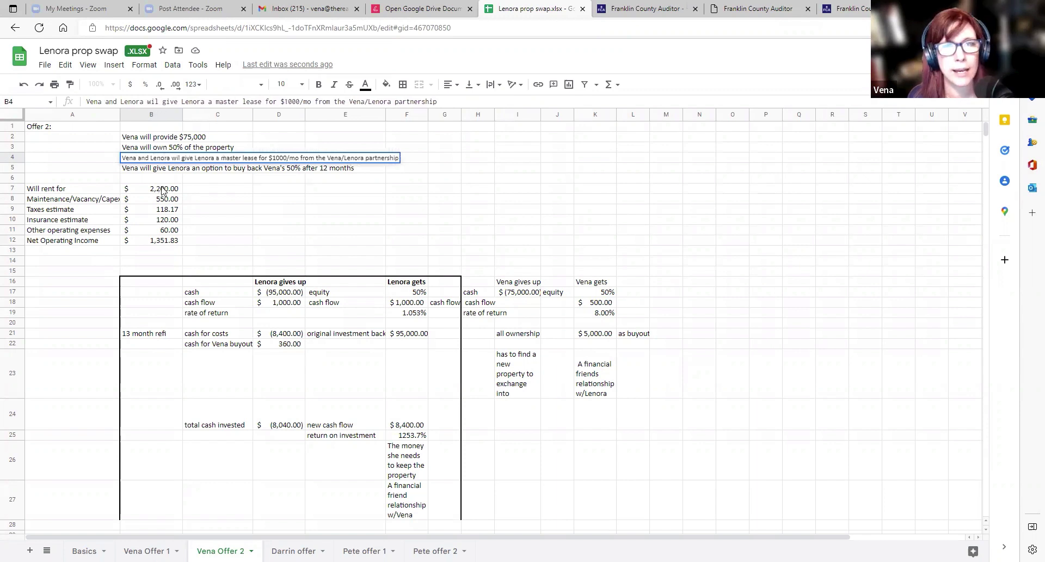
pyautogui.click(223, 182)
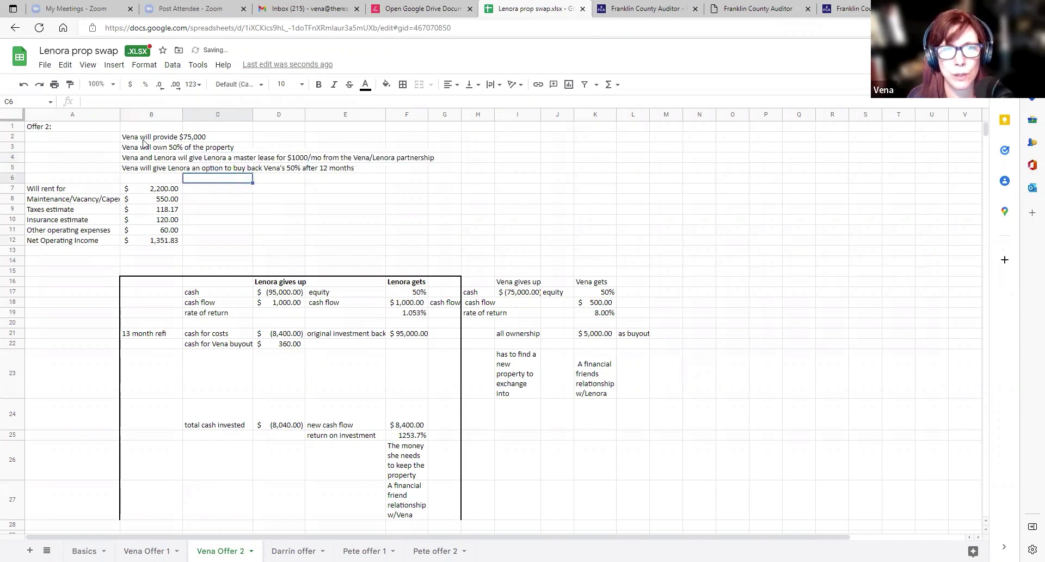
pyautogui.click(151, 158)
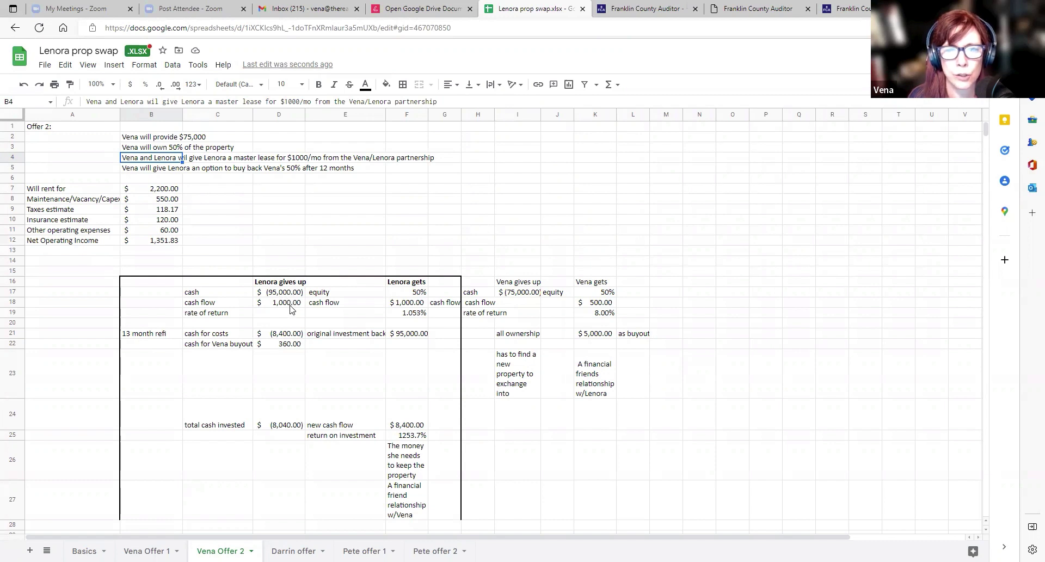
# Replace the owner's cash amount in D17 with a reference to the paid price on the Basics sheet, +Basics!C4.
pyautogui.click(290, 304)
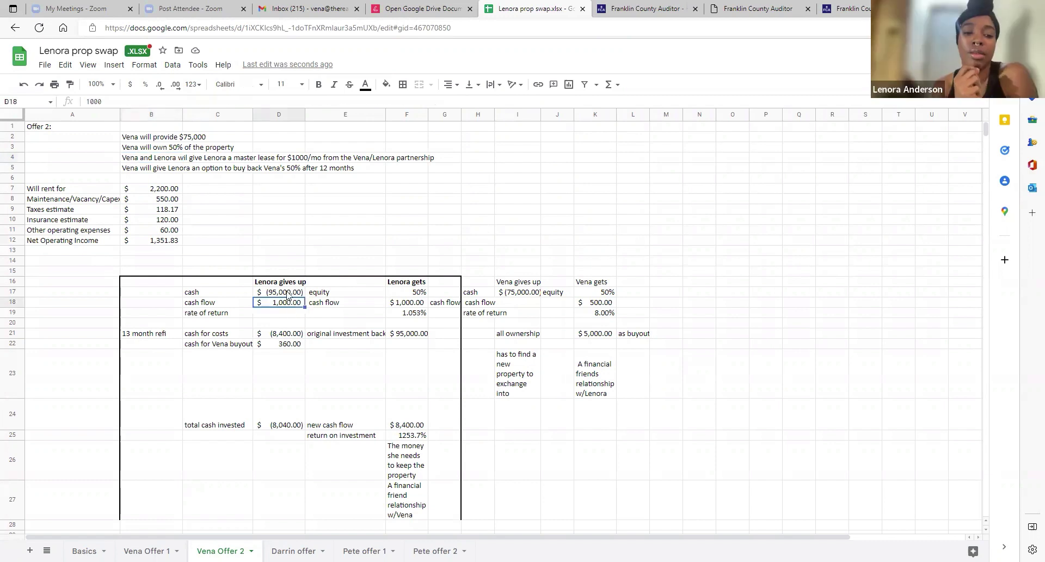
pyautogui.click(287, 292)
pyautogui.doubleClick(287, 292)
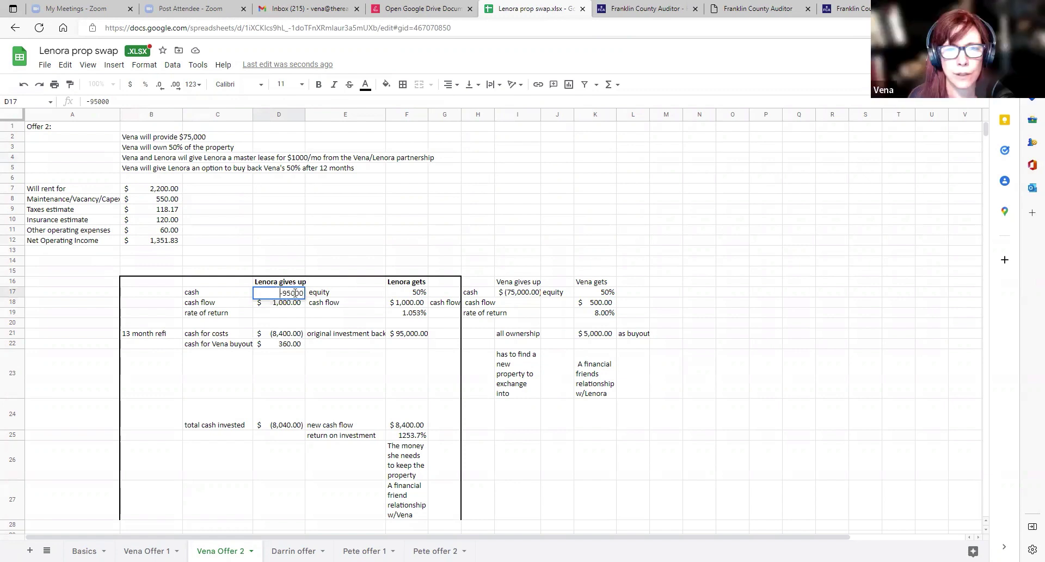
pyautogui.moveTo(277, 292); pyautogui.dragTo(318, 286)
pyautogui.write('+')
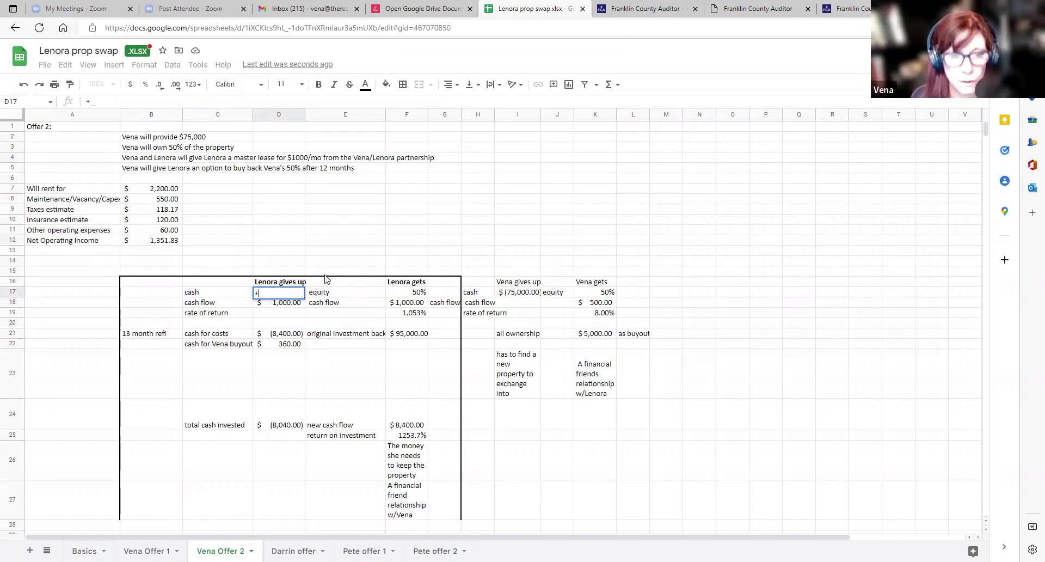
pyautogui.click(87, 550)
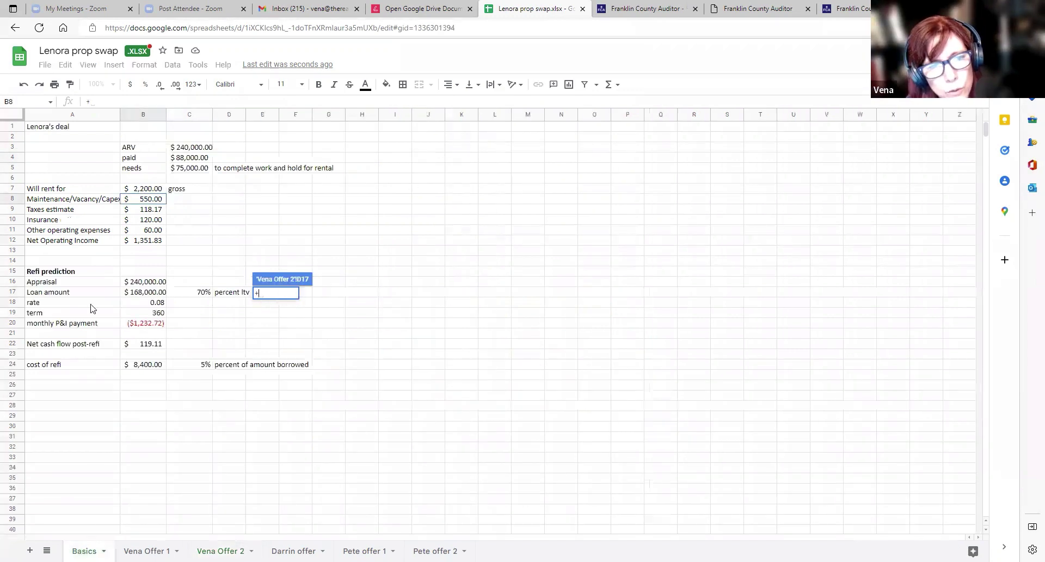
pyautogui.click(196, 160)
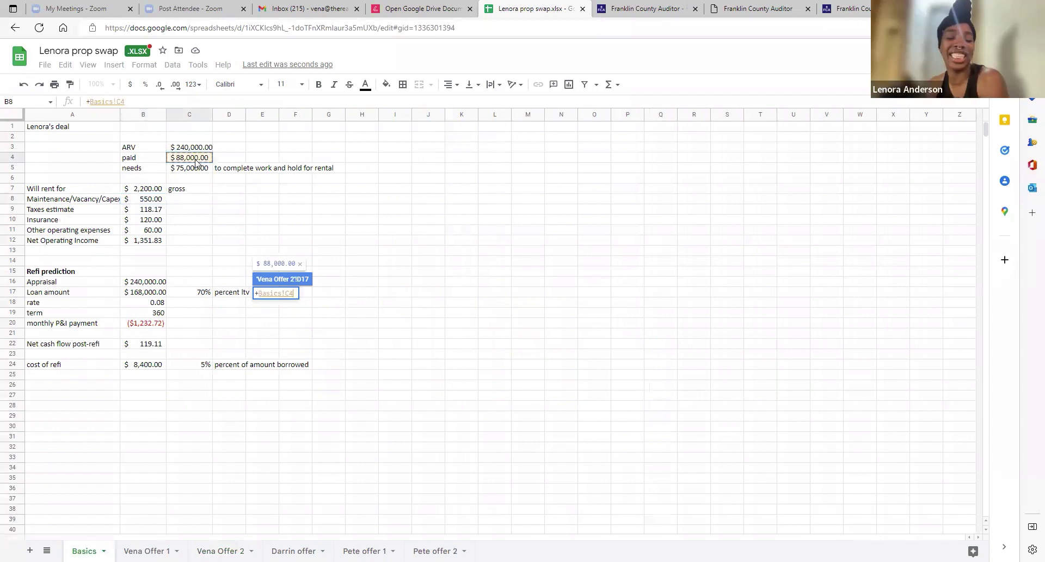
pyautogui.press('Return')
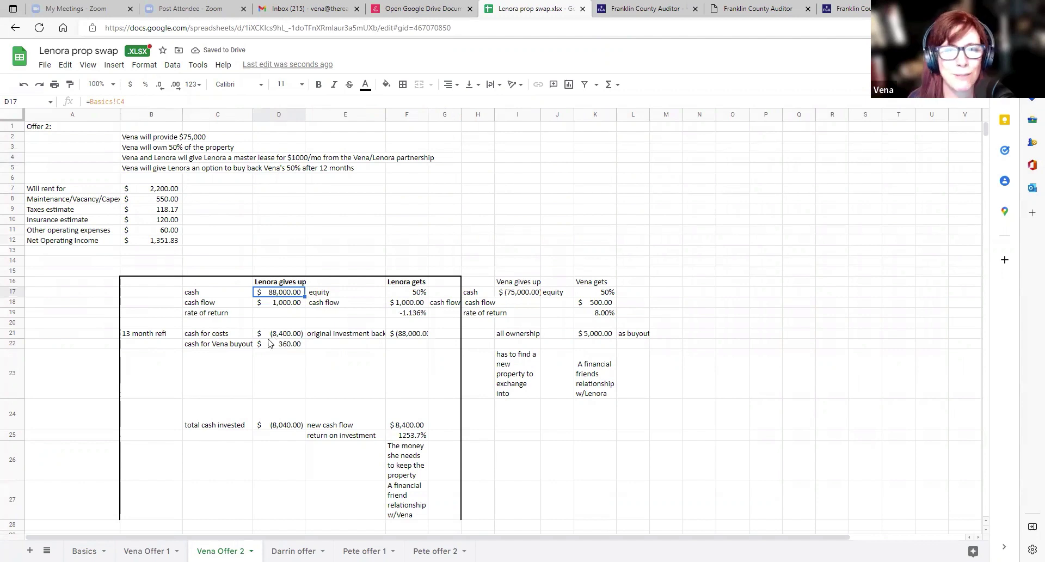
# Change the owner's cash flow formula in F18 to net operating income minus 1000 plus 500, +B12-1000+500.
pyautogui.click(291, 307)
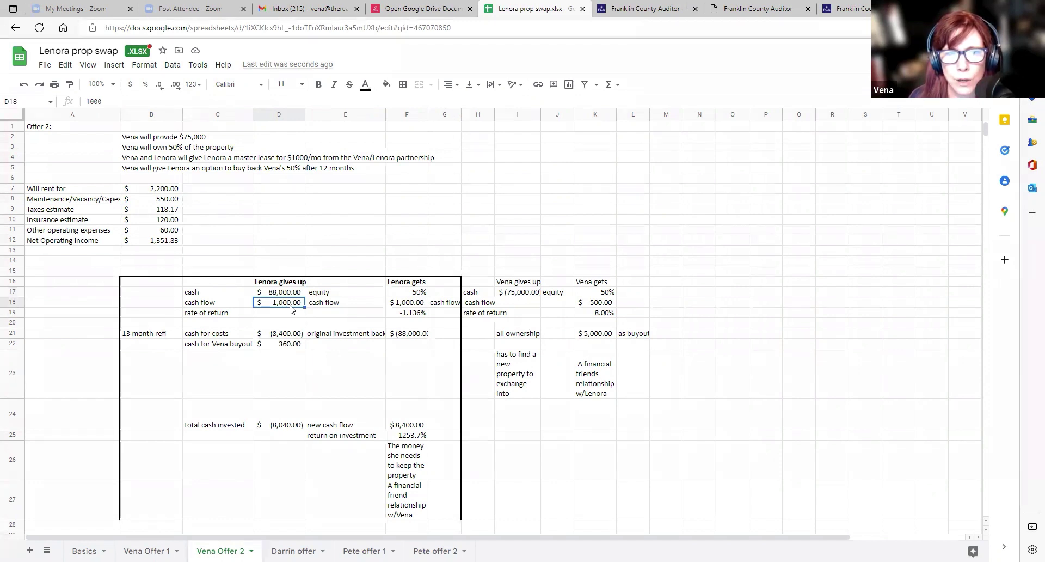
pyautogui.click(418, 307)
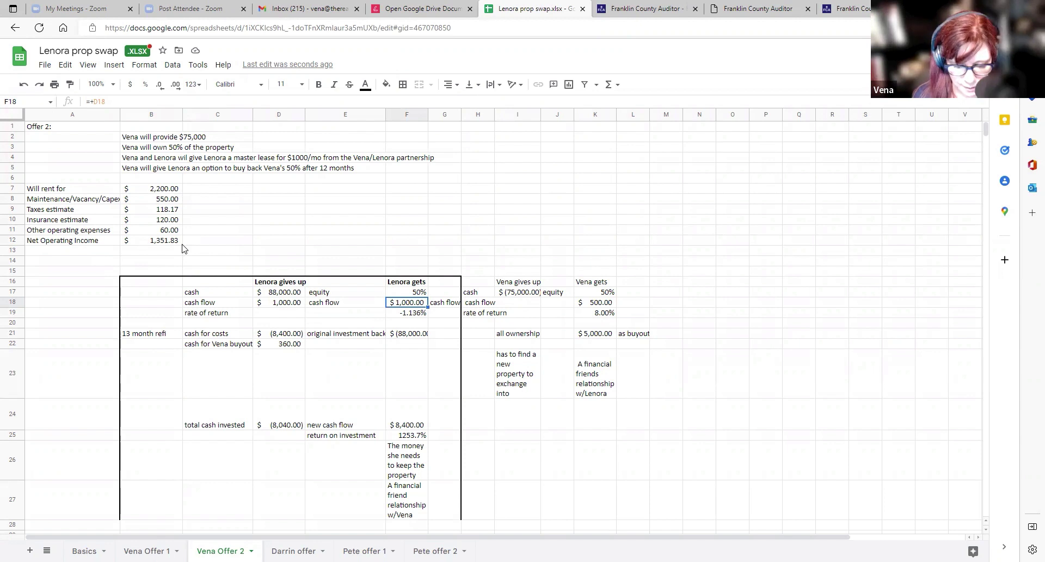
pyautogui.write('+B12')
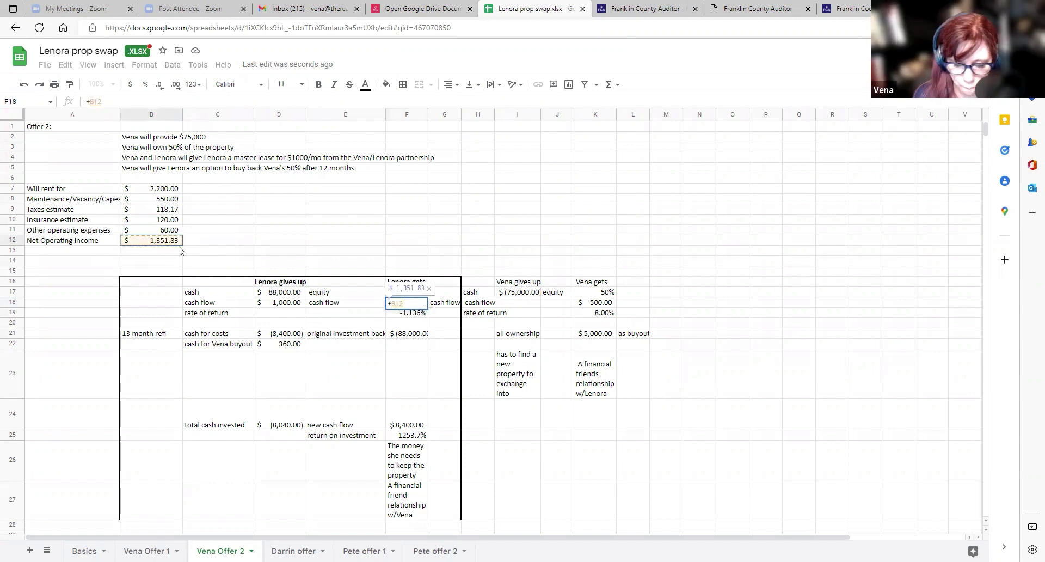
pyautogui.click(179, 243)
pyautogui.write('-')
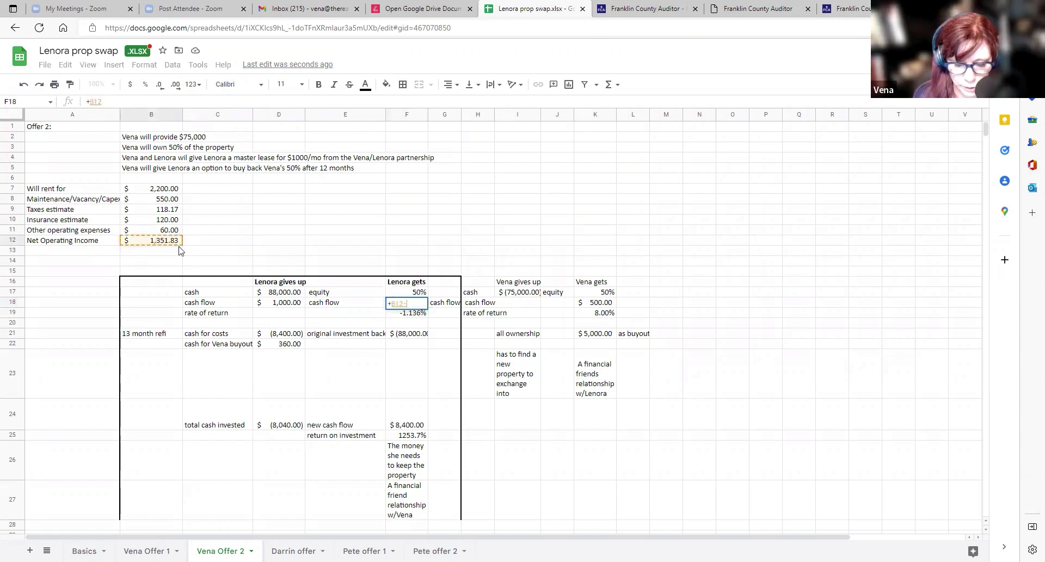
pyautogui.write('100')
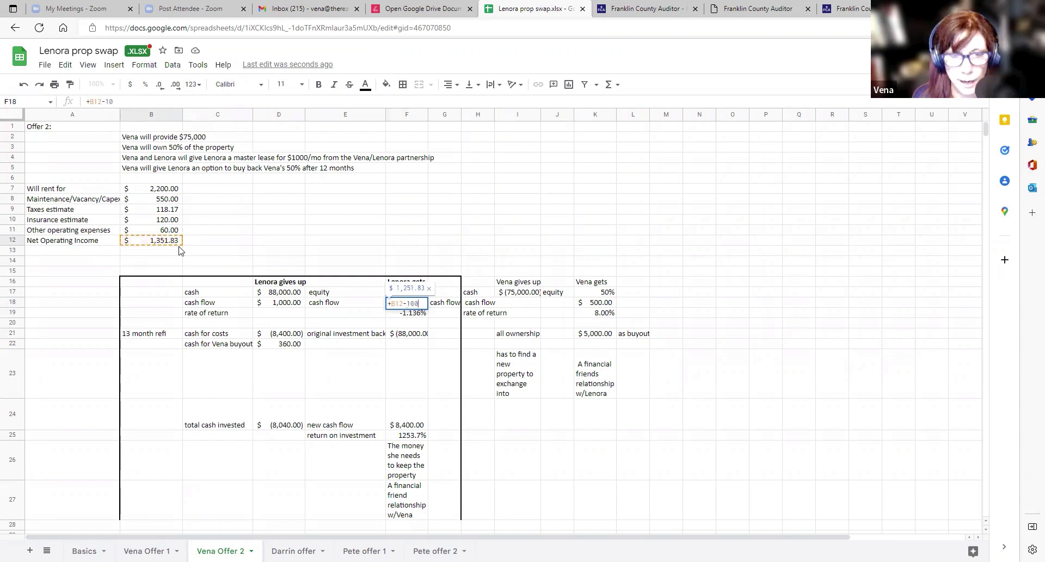
pyautogui.write('0')
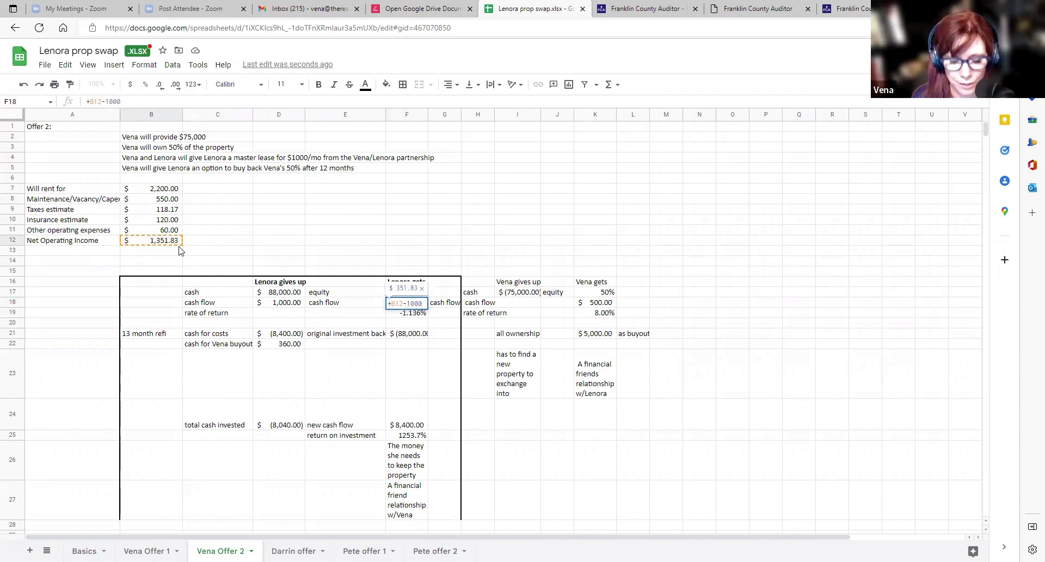
pyautogui.write('+')
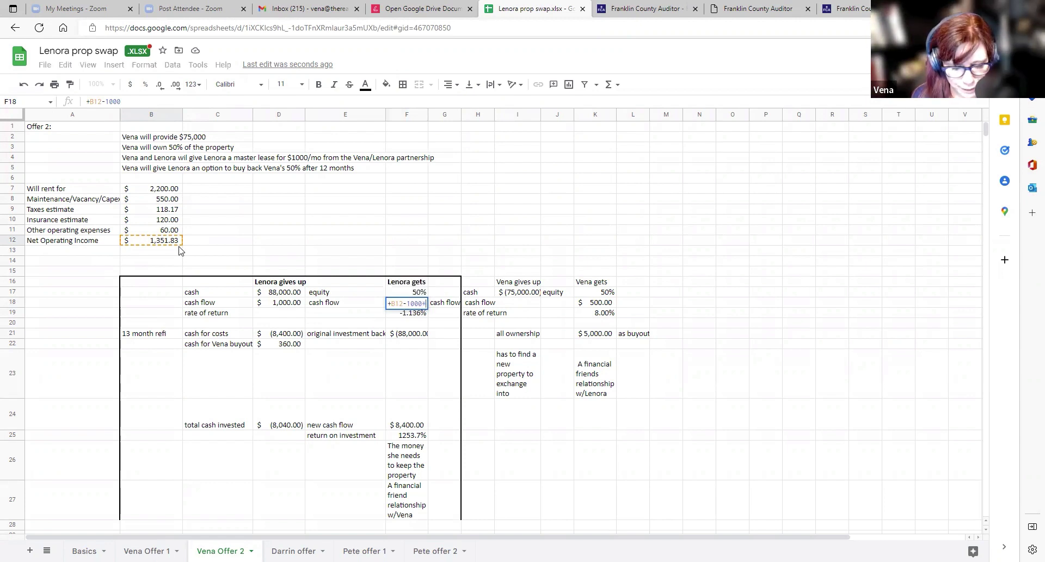
pyautogui.write('500')
pyautogui.press('Return')
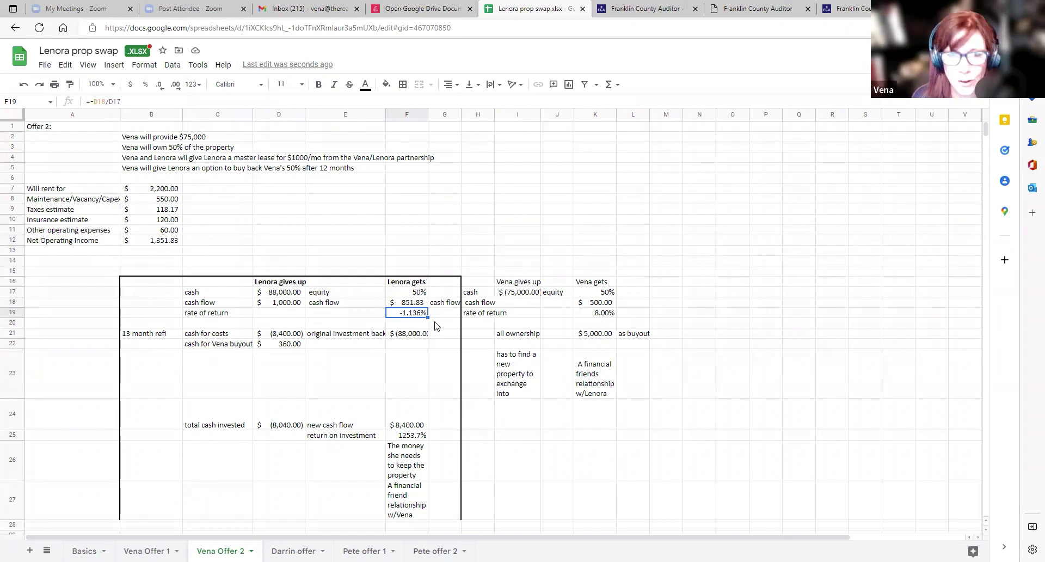
pyautogui.write('+')
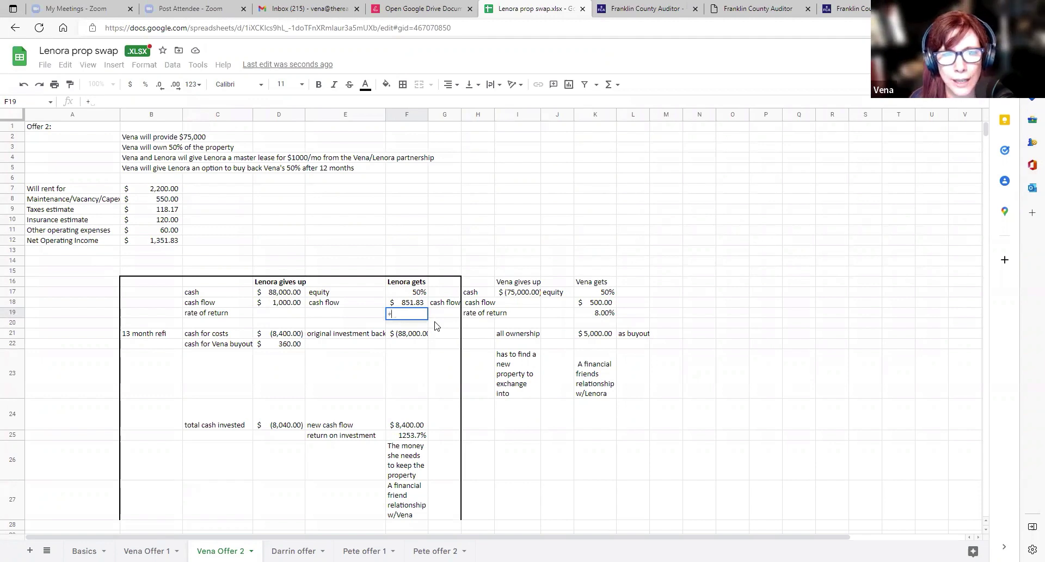
pyautogui.click(401, 307)
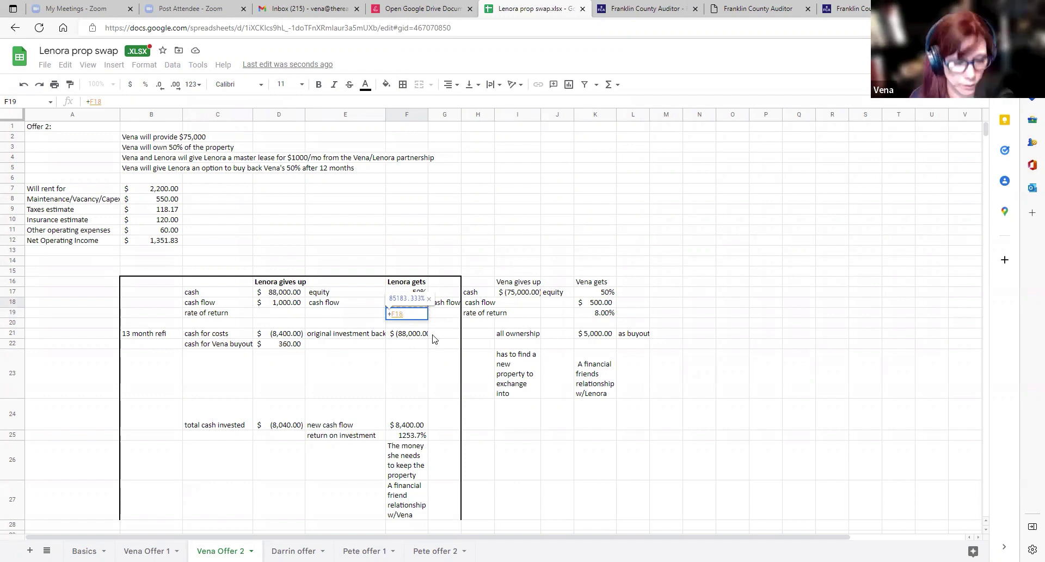
pyautogui.press('Escape')
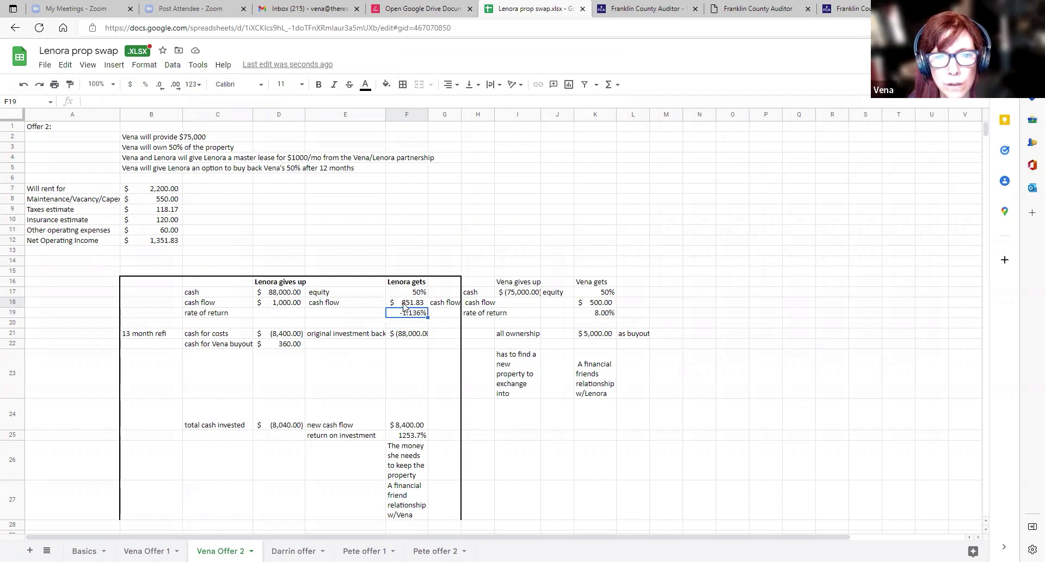
# Annualize the owner's cash flow in F18 by enclosing B12-1000+500 in parentheses and multiplying it by 12.
pyautogui.click(404, 303)
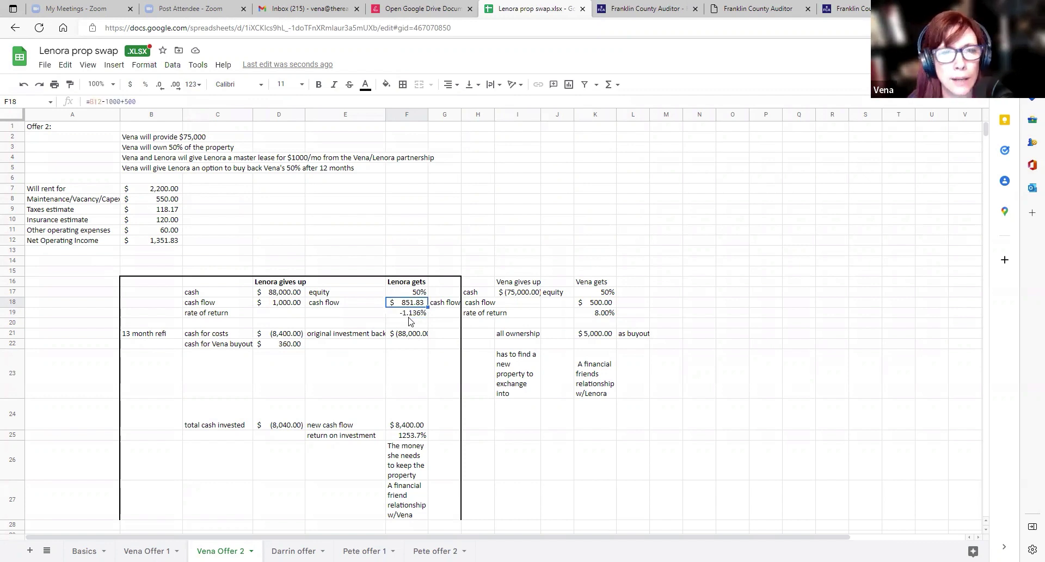
pyautogui.click(157, 97)
pyautogui.write(')')
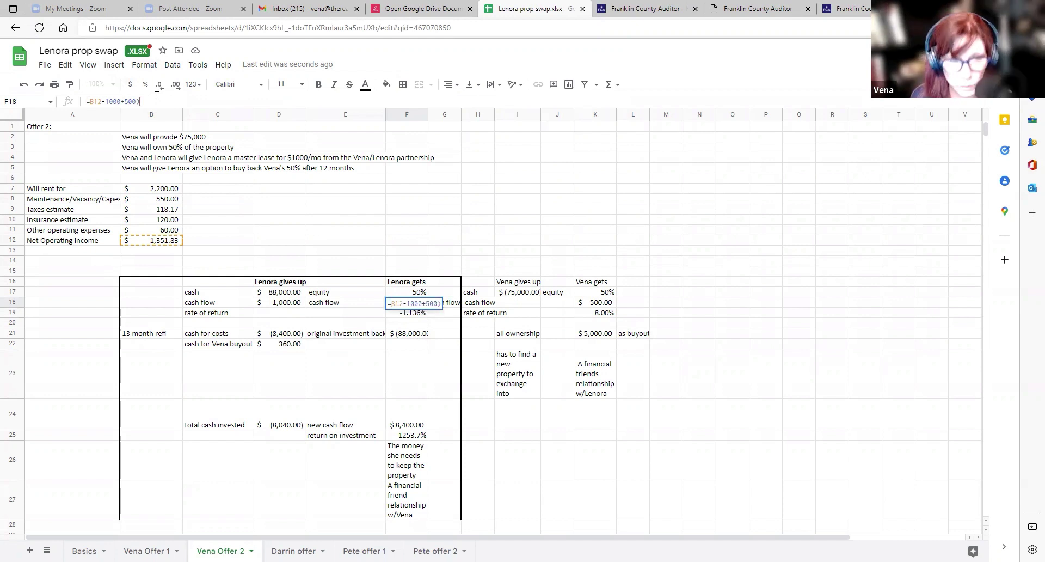
pyautogui.click(87, 102)
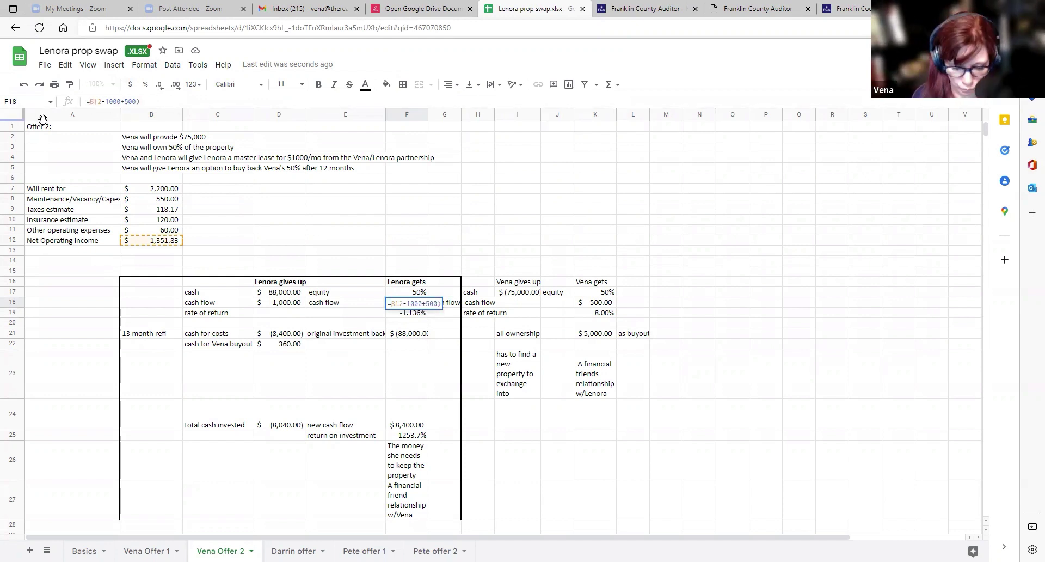
pyautogui.write('(')
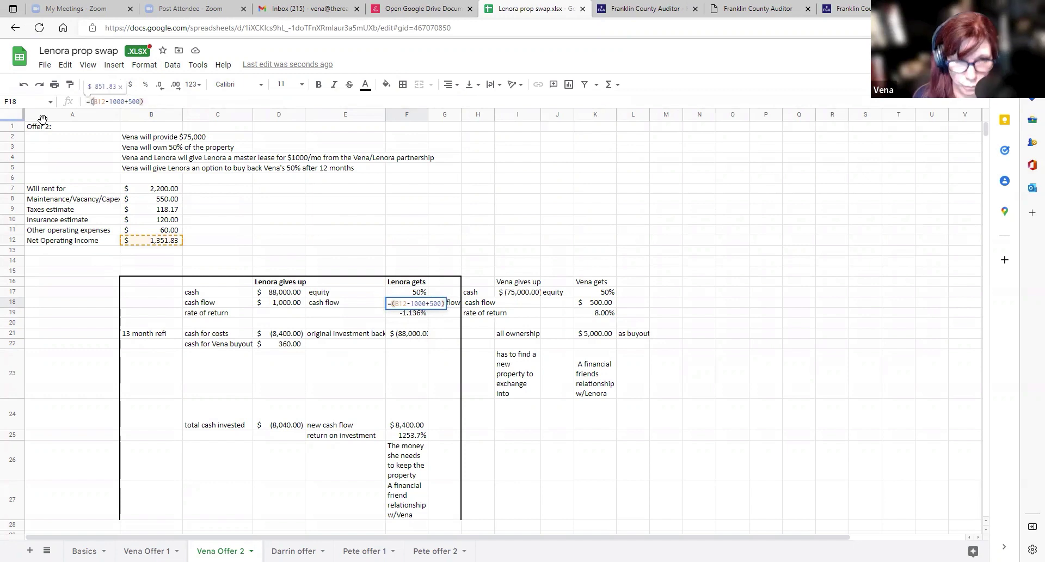
pyautogui.click(177, 102)
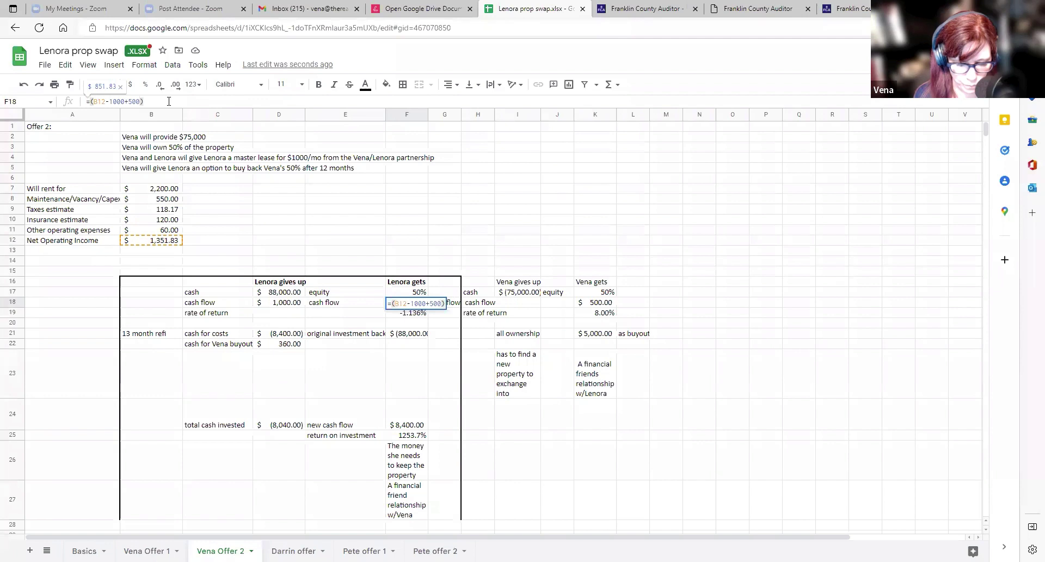
pyautogui.press('Return')
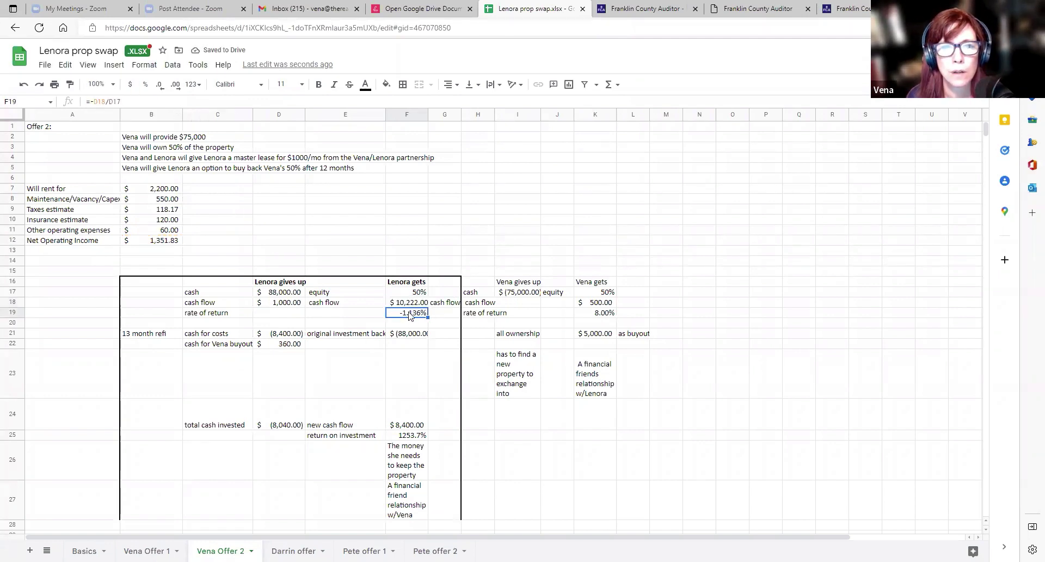
# Replace the owner's rate of return formula in F19 with cash flow divided by cash given up, +F18/D17.
pyautogui.write('+')
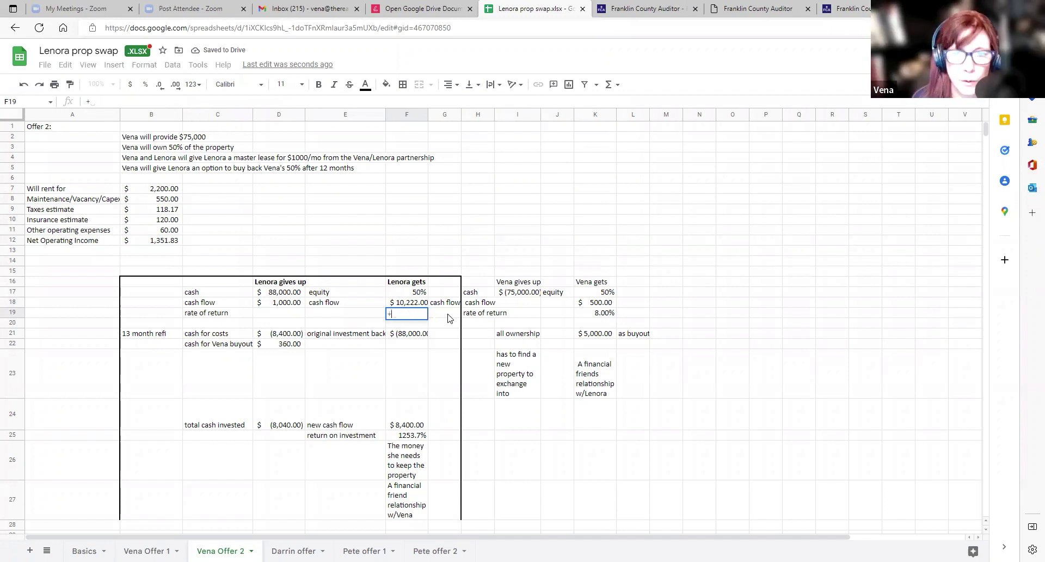
pyautogui.click(407, 304)
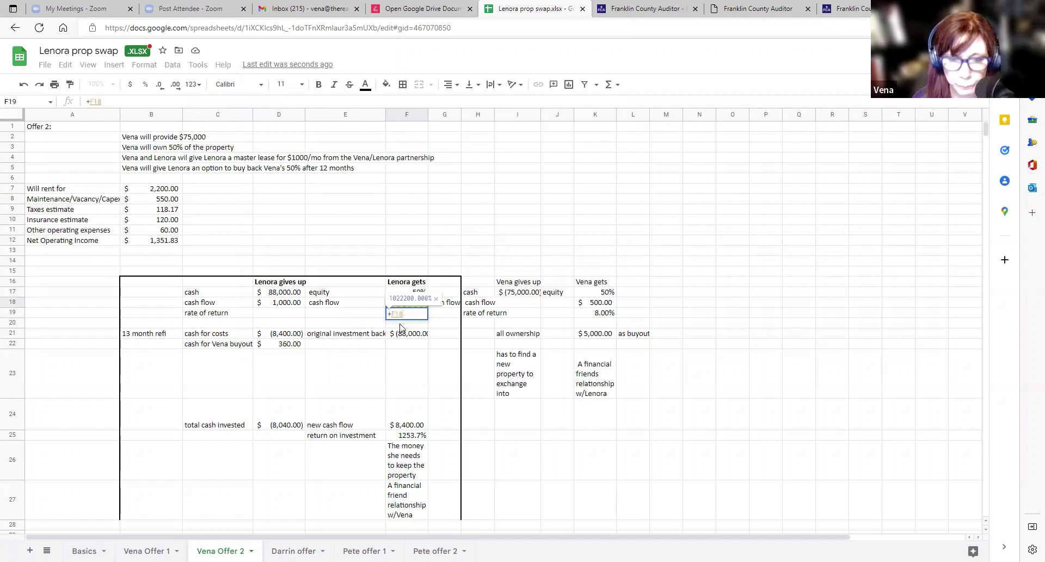
pyautogui.write('/')
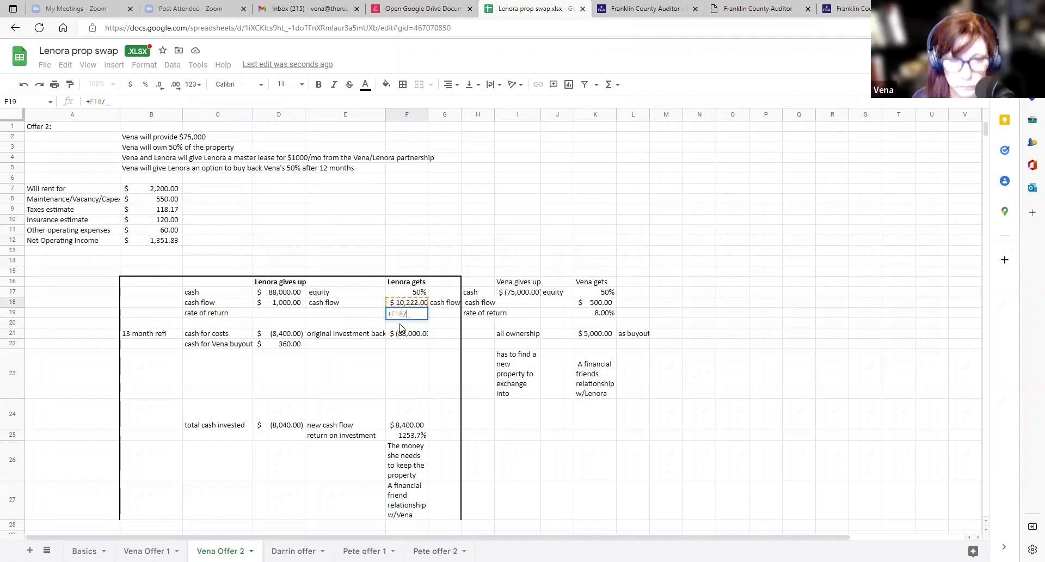
pyautogui.click(281, 292)
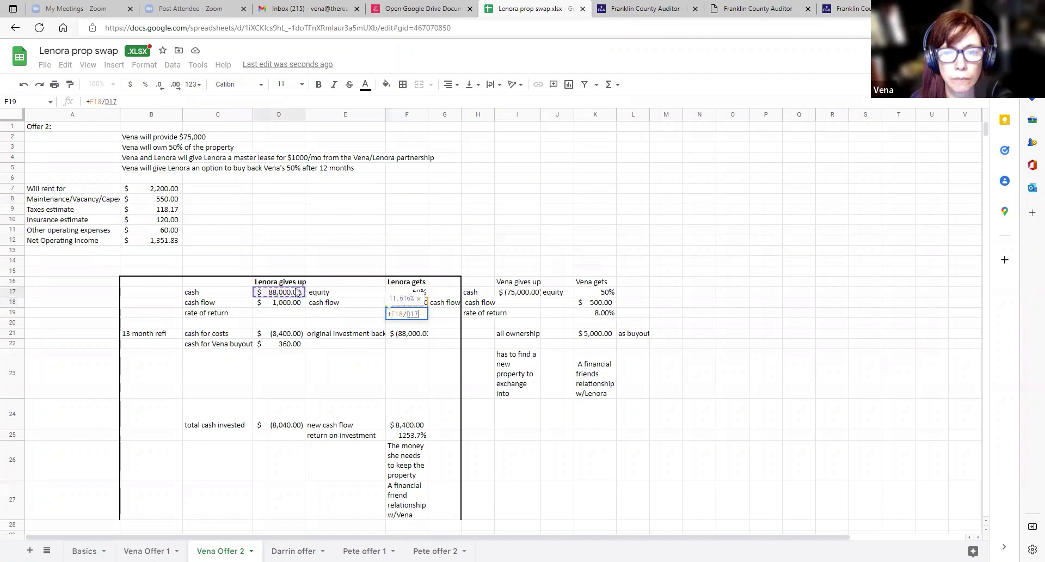
pyautogui.press('Return')
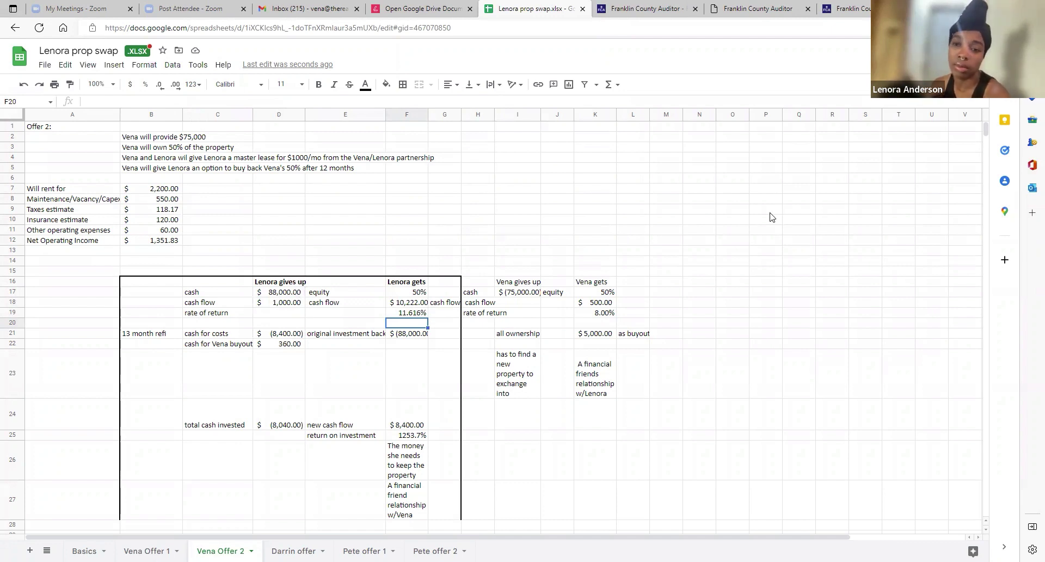
# Set the investor's buyout amount in K21 to 10000.
pyautogui.click(603, 337)
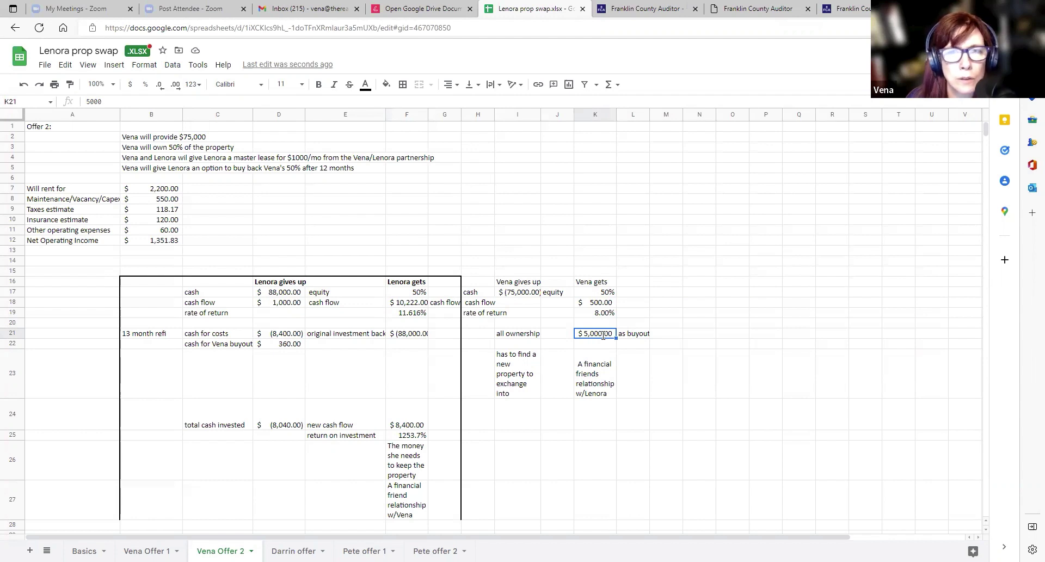
pyautogui.doubleClick(603, 335)
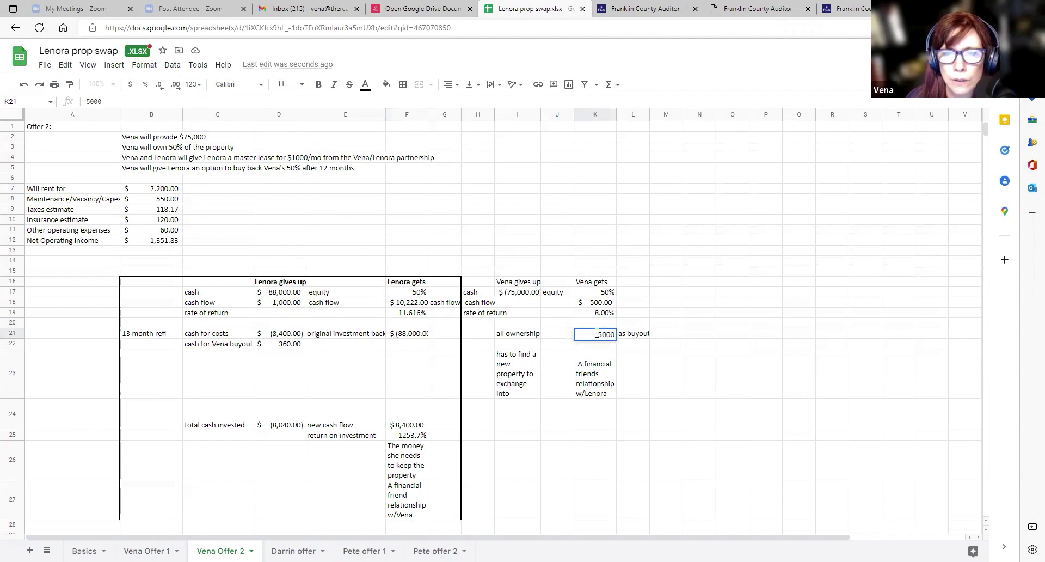
pyautogui.moveTo(598, 334); pyautogui.dragTo(605, 330)
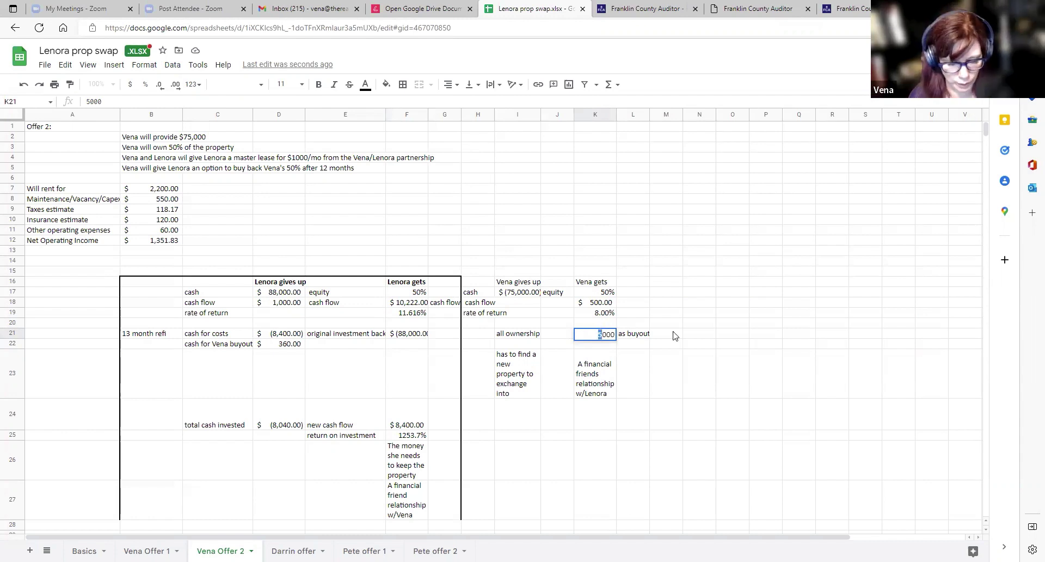
pyautogui.write('10')
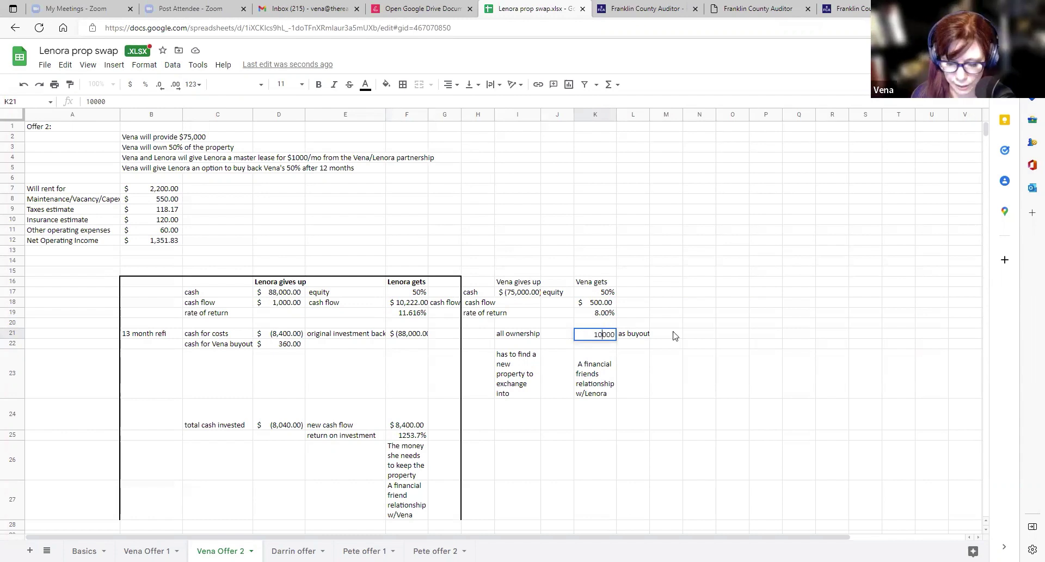
pyautogui.press('Return')
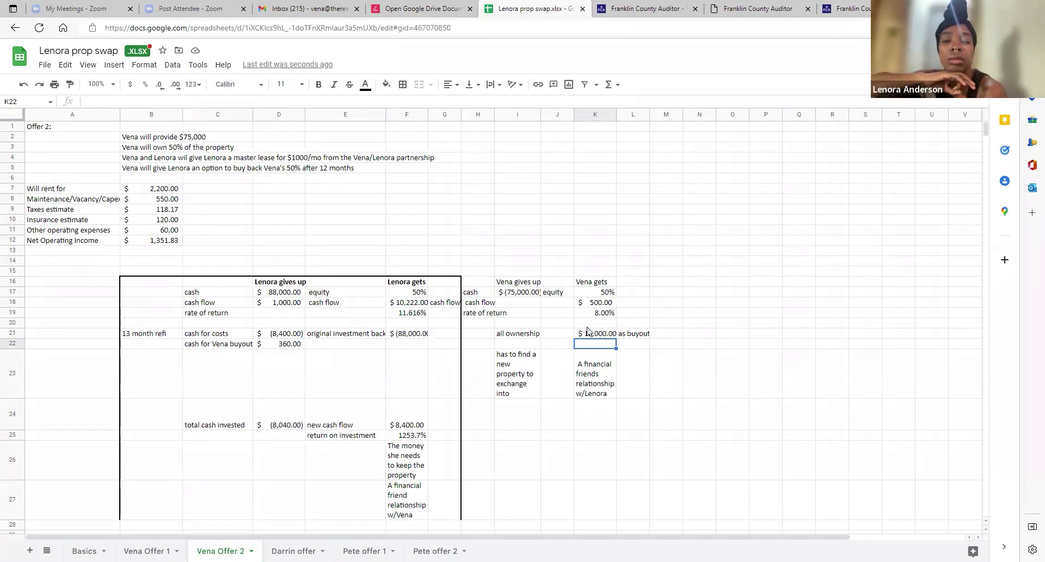
pyautogui.click(597, 313)
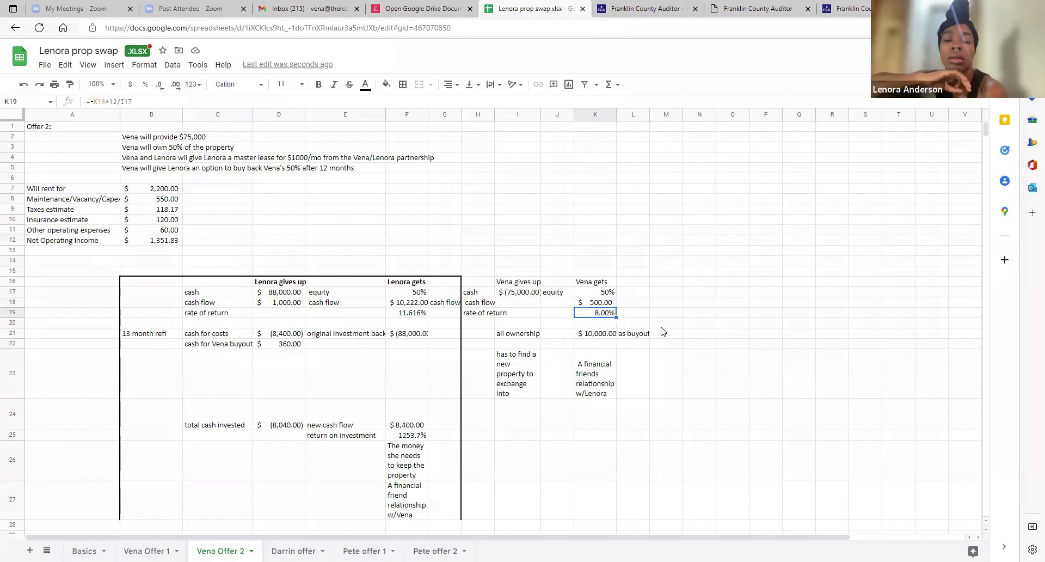
pyautogui.click(603, 339)
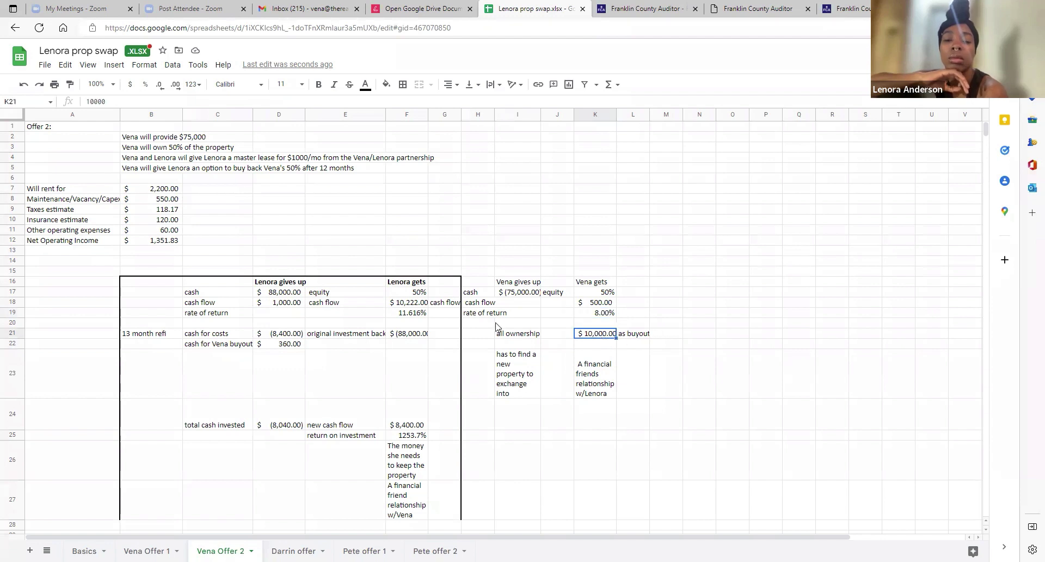
# Replace the return on investment formula in F25 with new cash flow divided by total cash invested, +F24/D24.
pyautogui.click(420, 315)
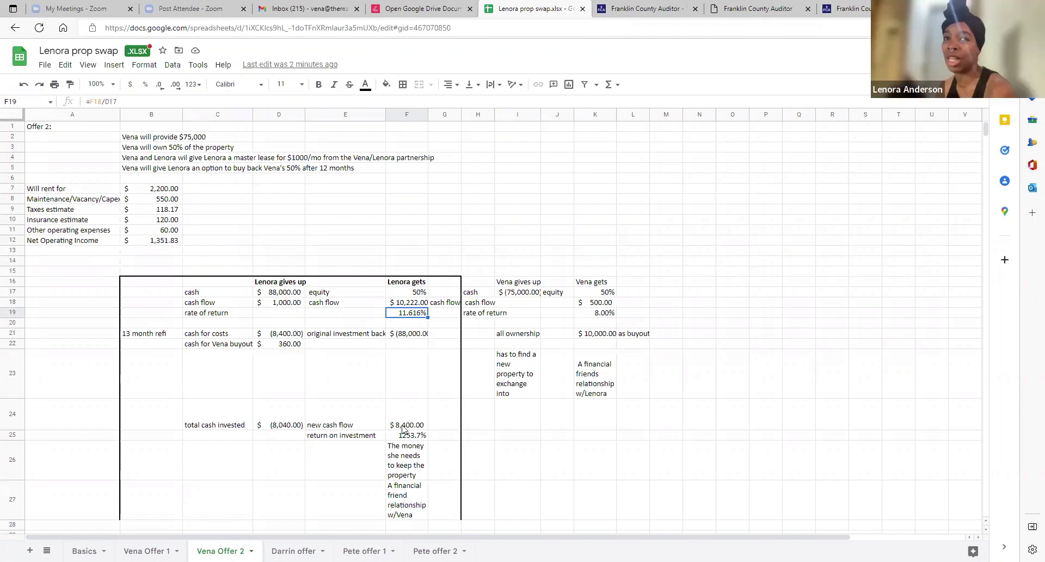
pyautogui.click(421, 437)
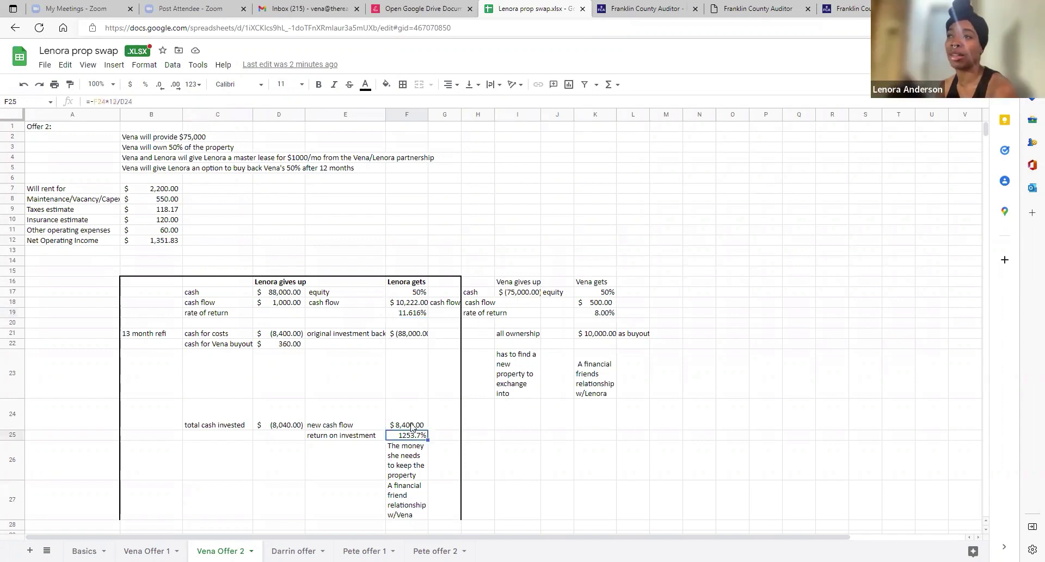
pyautogui.click(412, 426)
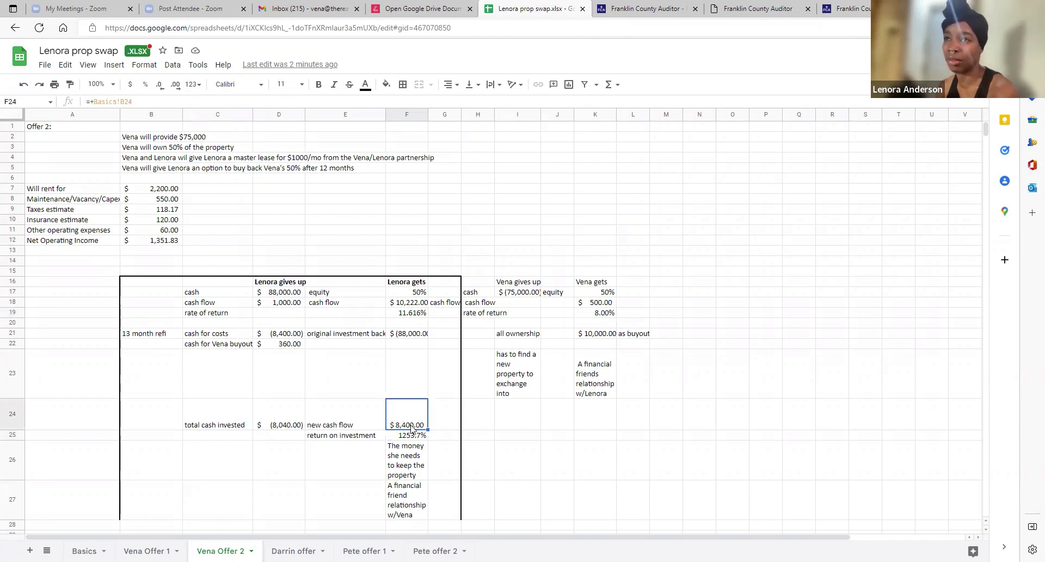
pyautogui.click(413, 438)
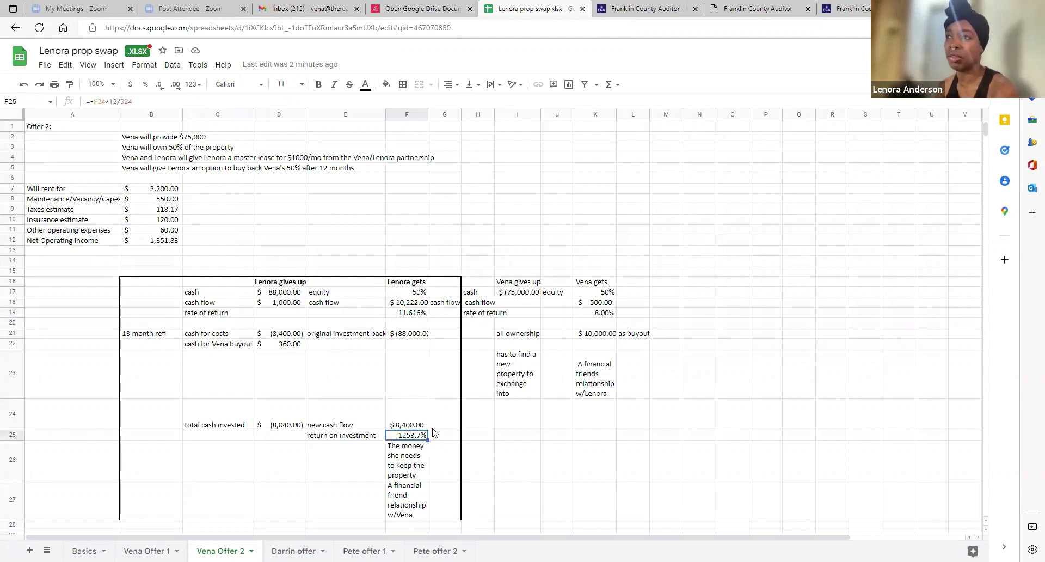
pyautogui.write('+')
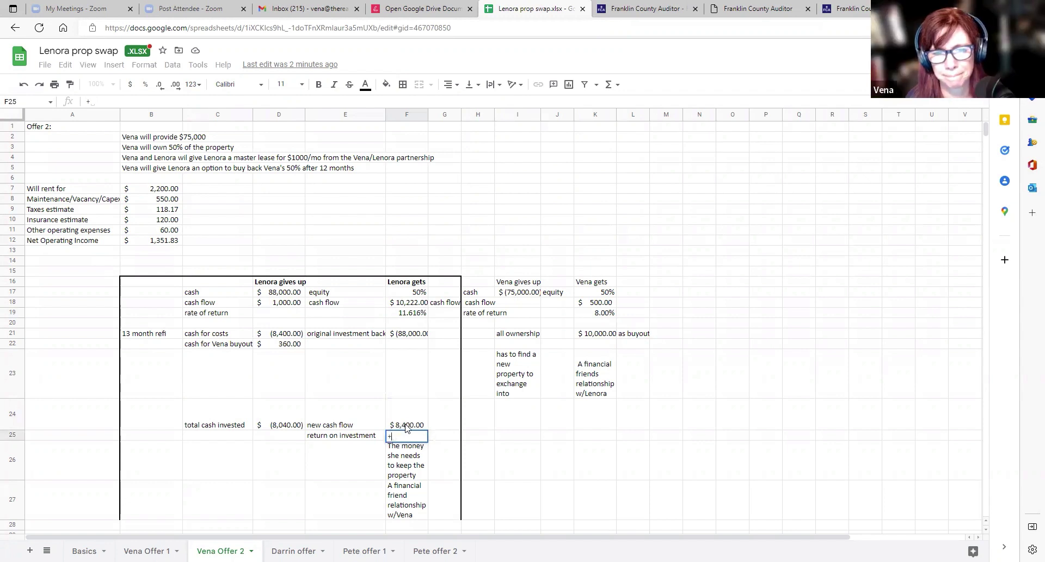
pyautogui.click(406, 427)
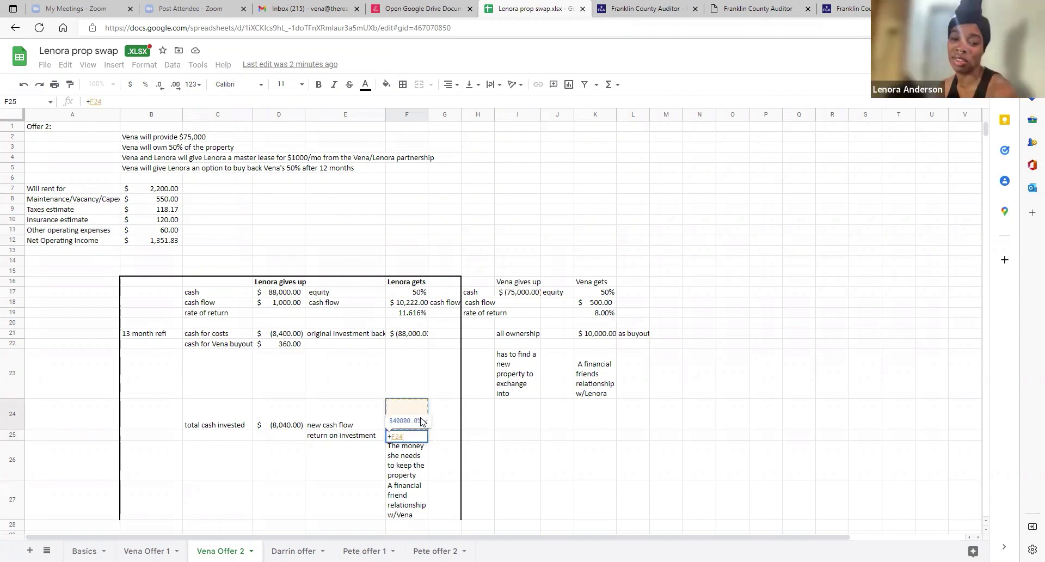
pyautogui.write('/')
pyautogui.click(294, 428)
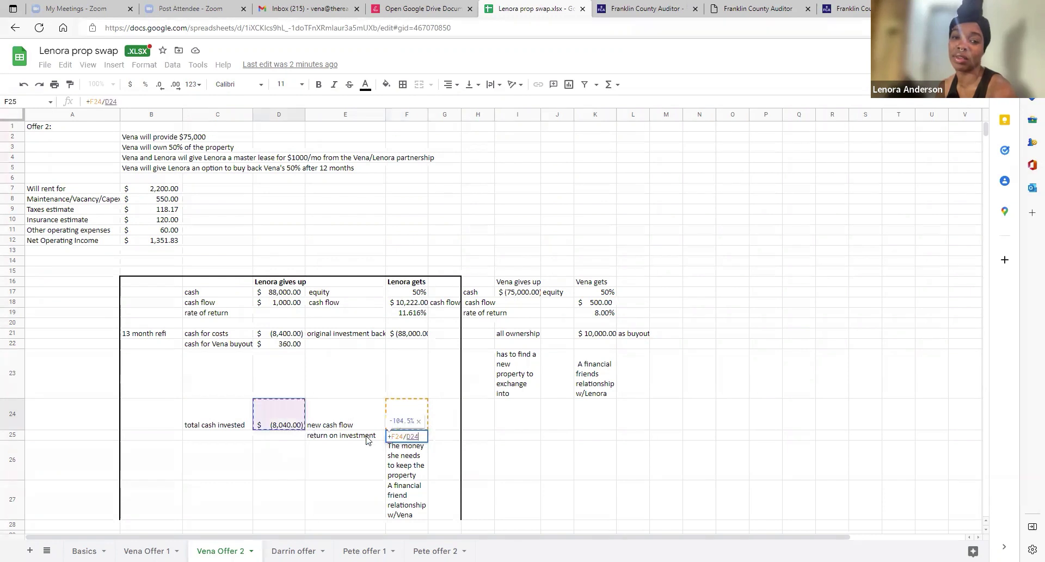
pyautogui.press('Return')
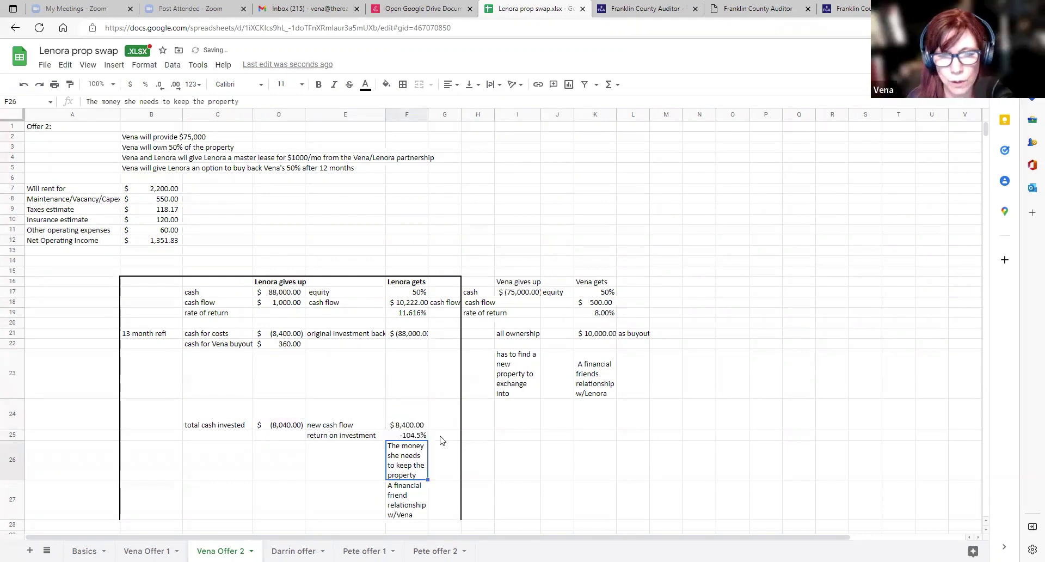
# Negate the return on investment formula in F25 so it reads =-F24/D24.
pyautogui.click(412, 434)
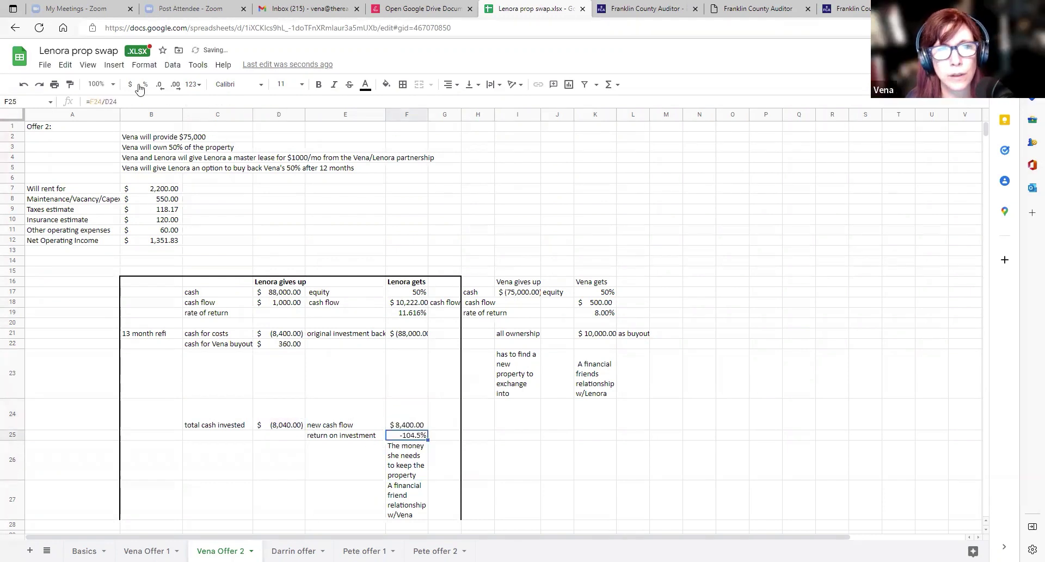
pyautogui.click(90, 103)
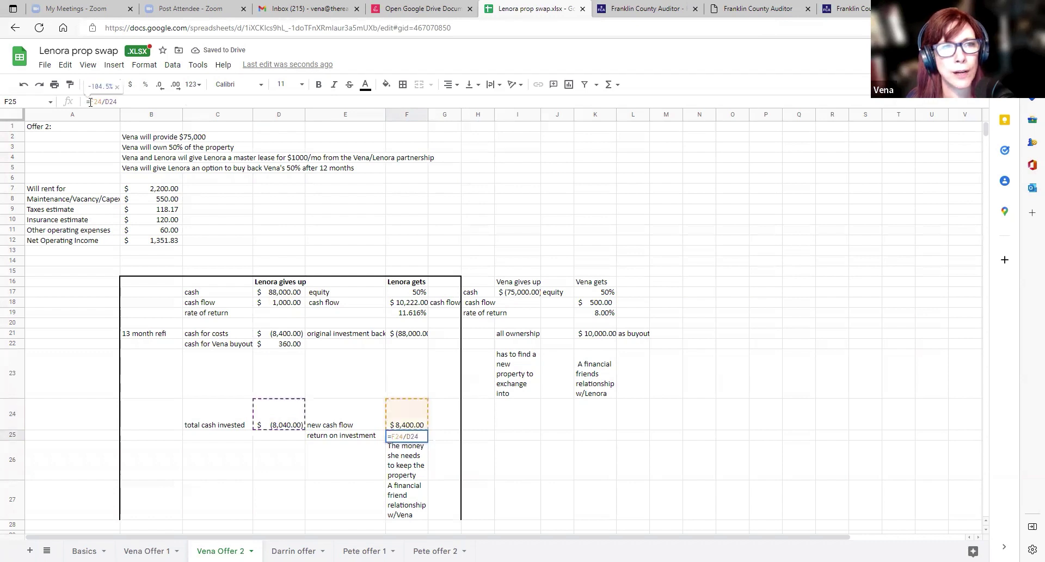
pyautogui.write('=')
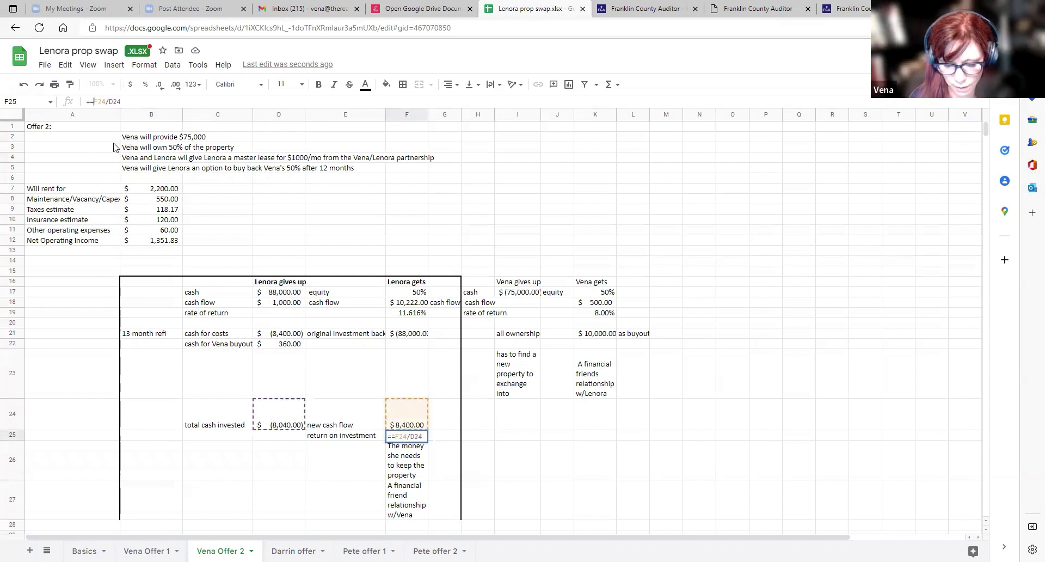
pyautogui.press('BackSpace')
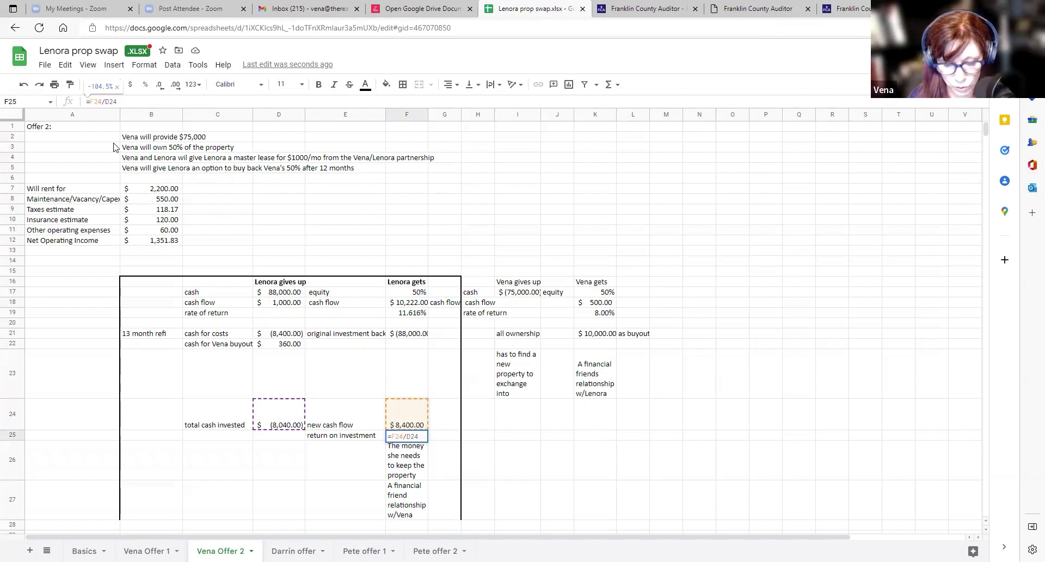
pyautogui.write('-')
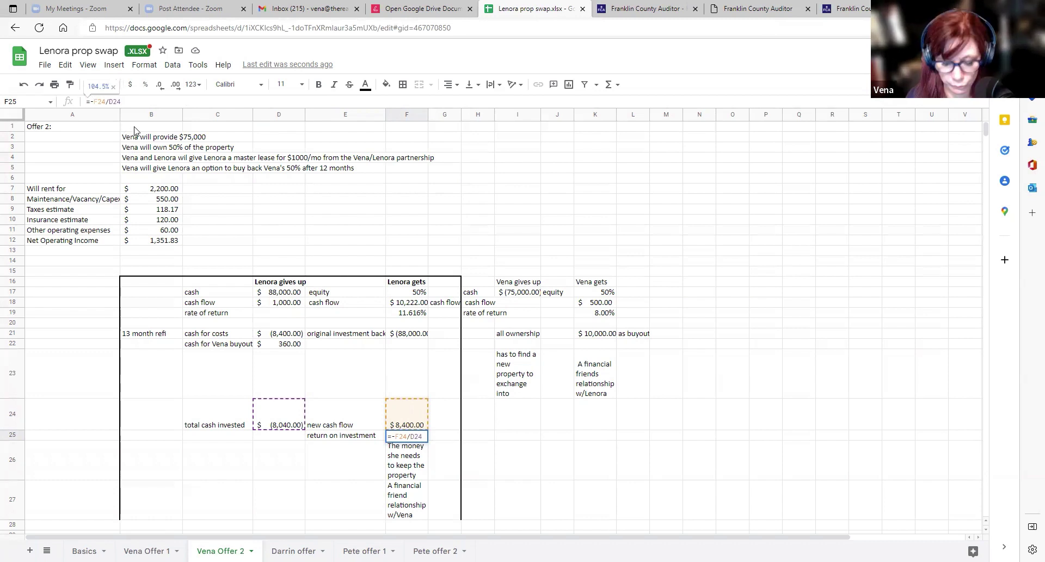
pyautogui.press('Return')
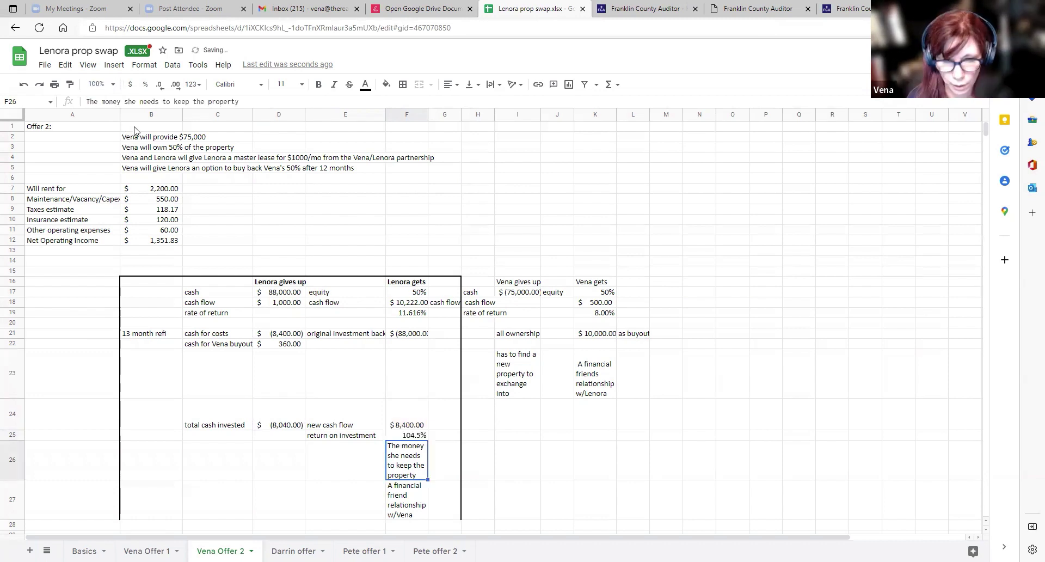
# Replace the formula for the owner's cash for the investor buyout in D22 with -5000.
pyautogui.click(296, 349)
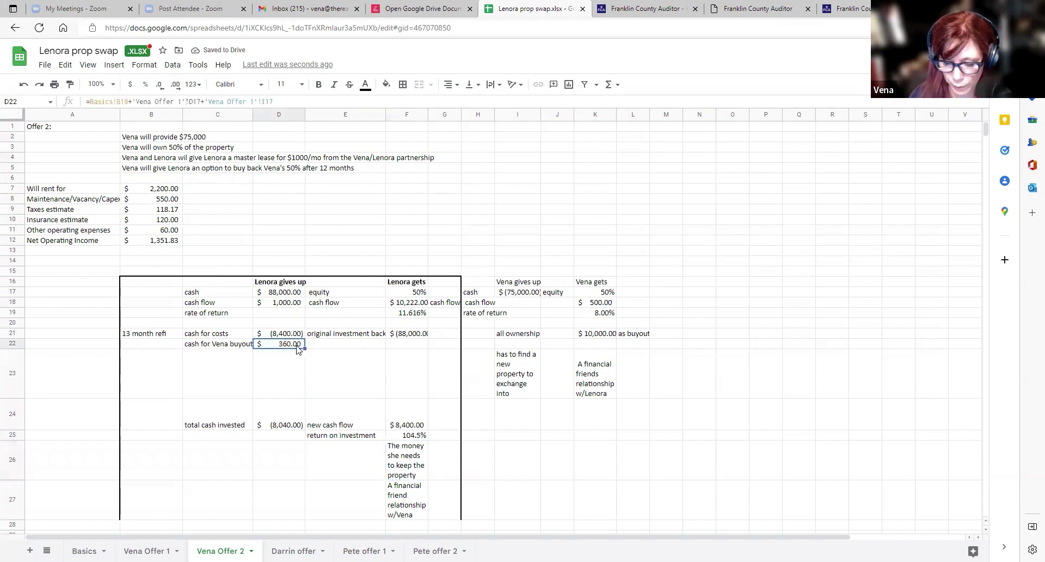
pyautogui.write('-5000')
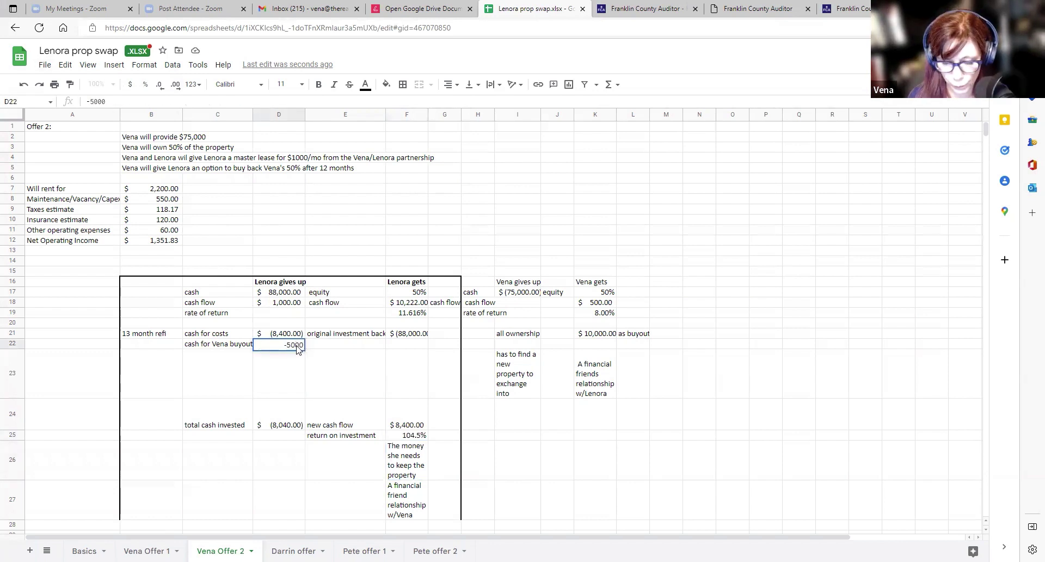
pyautogui.press('Return')
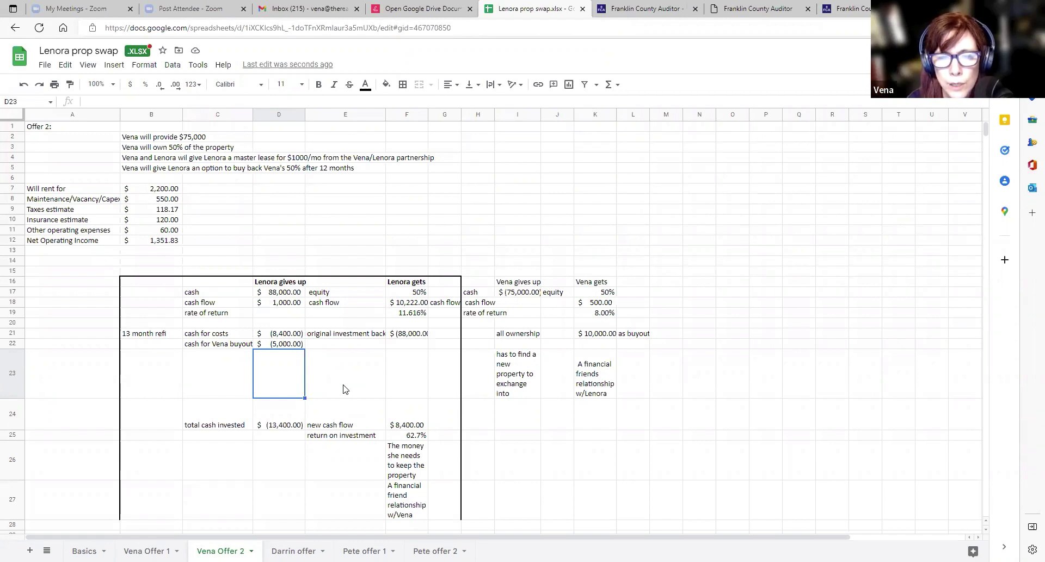
# Replace the new cash flow formula in F24 with the annualized post-refi net cash flow, =Basics!B22*12.
pyautogui.click(423, 427)
pyautogui.click(424, 435)
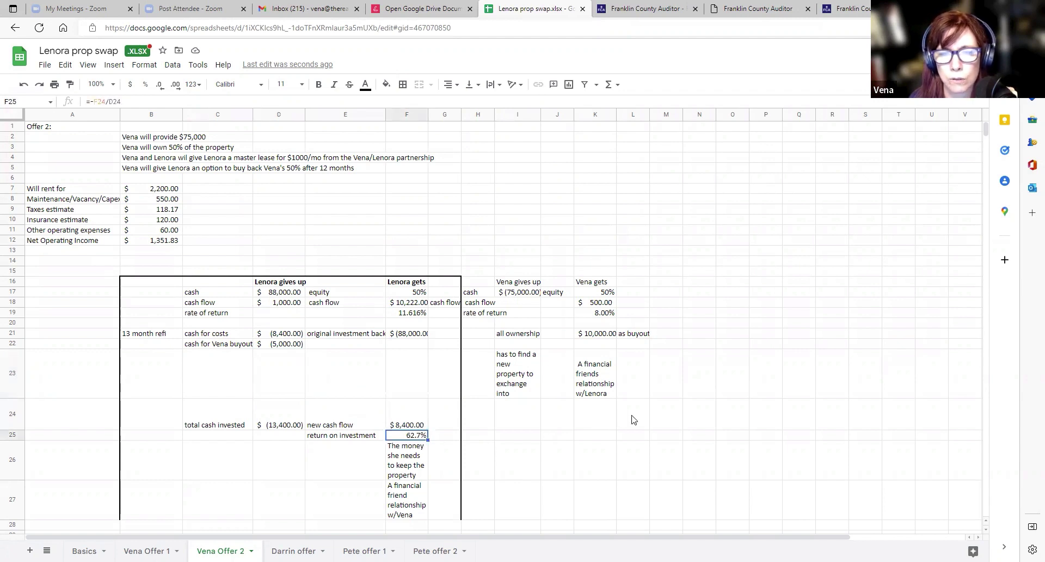
pyautogui.click(410, 427)
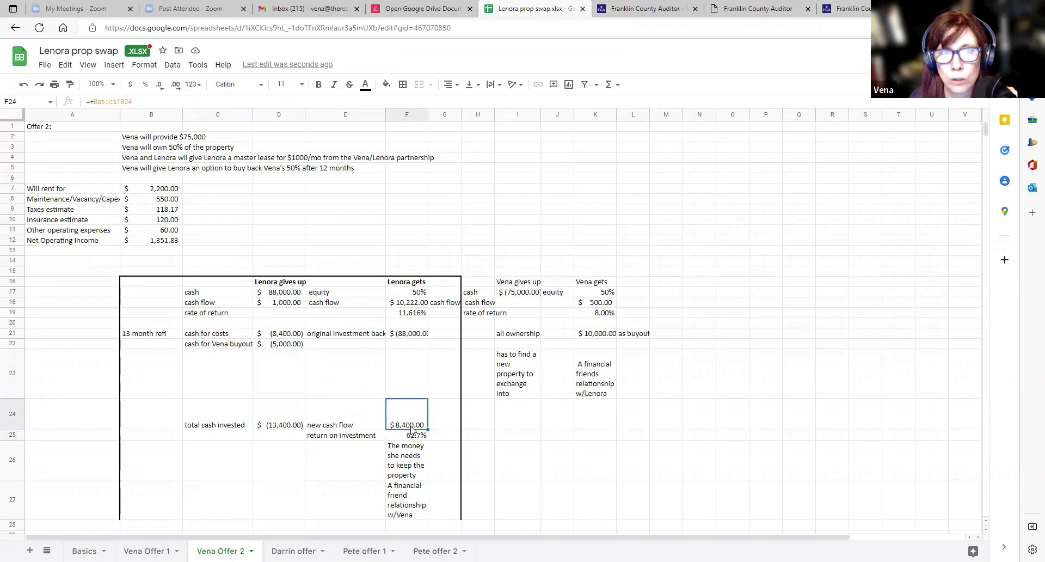
pyautogui.click(119, 549)
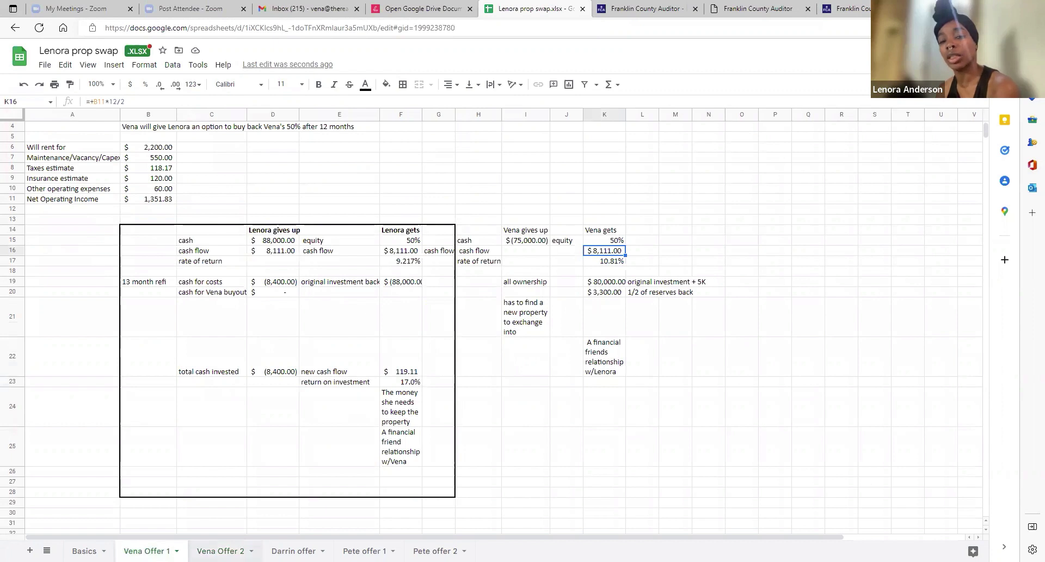
pyautogui.click(220, 550)
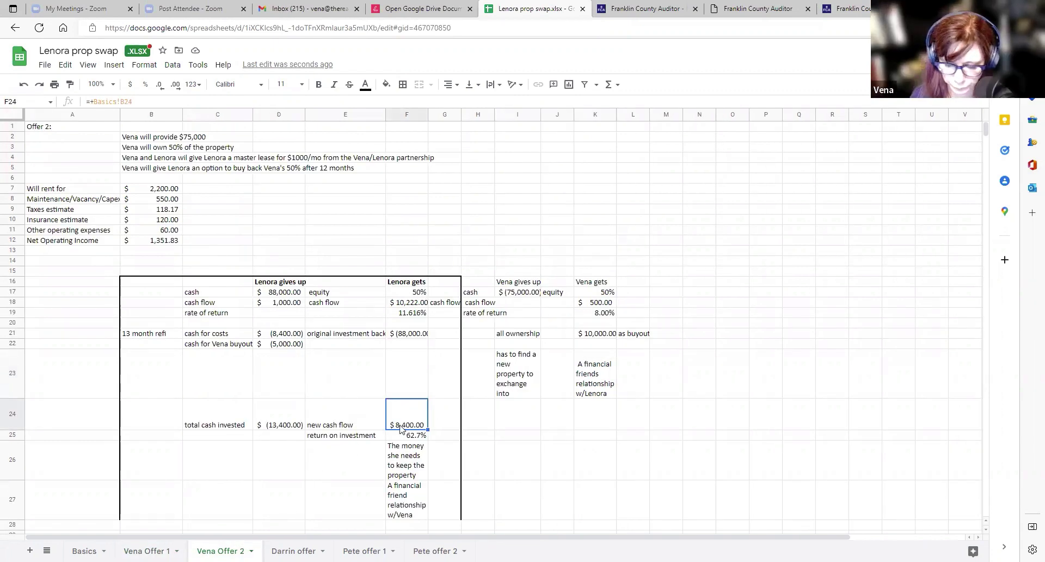
pyautogui.write('=')
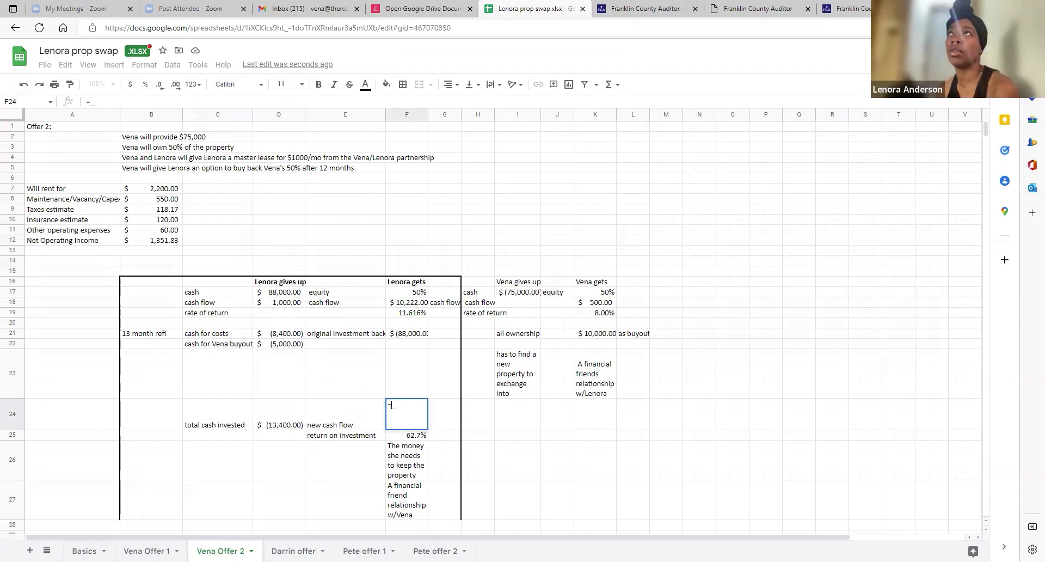
pyautogui.click(84, 550)
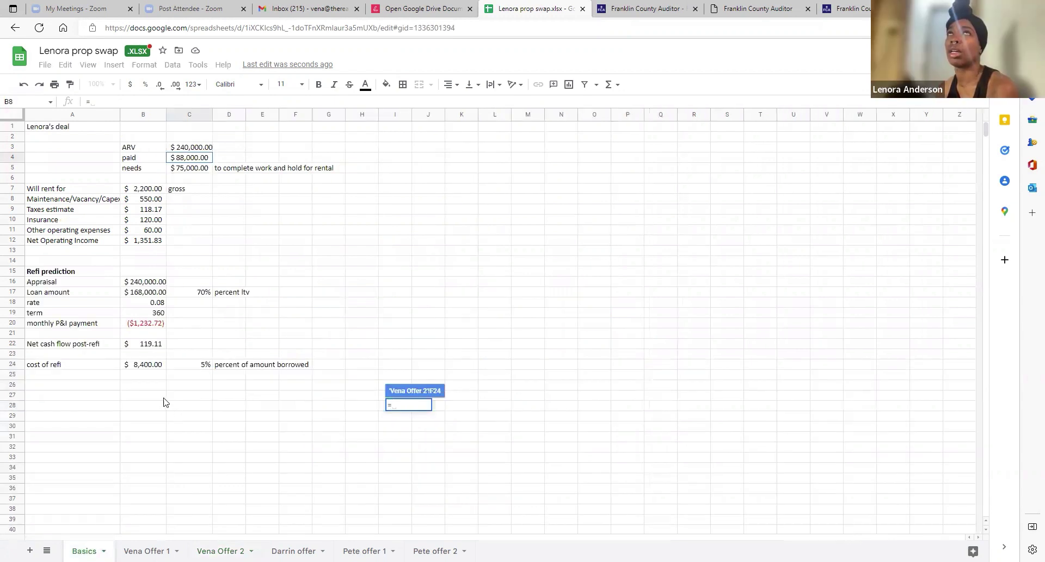
pyautogui.click(137, 344)
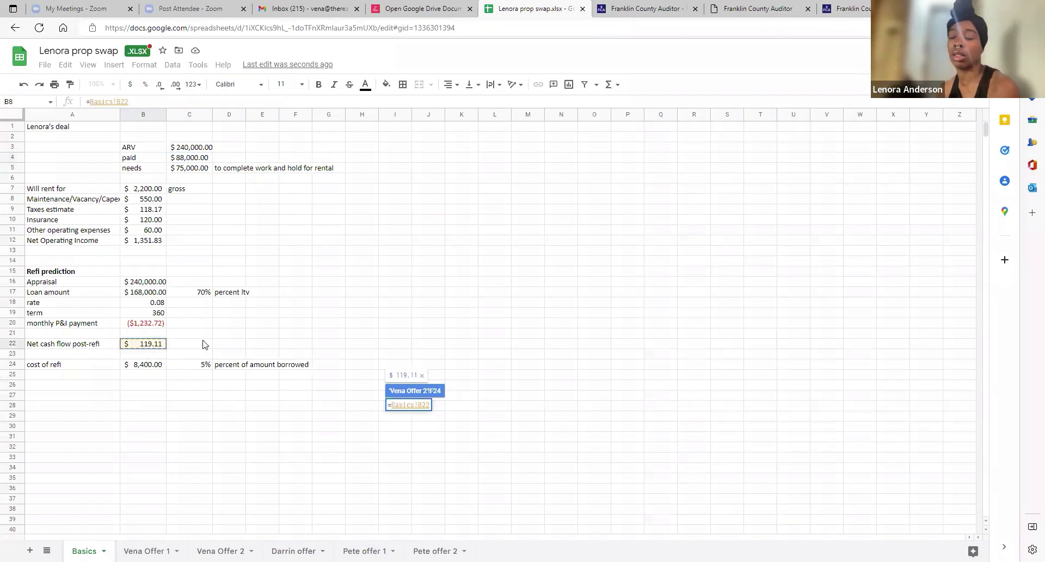
pyautogui.write('*12')
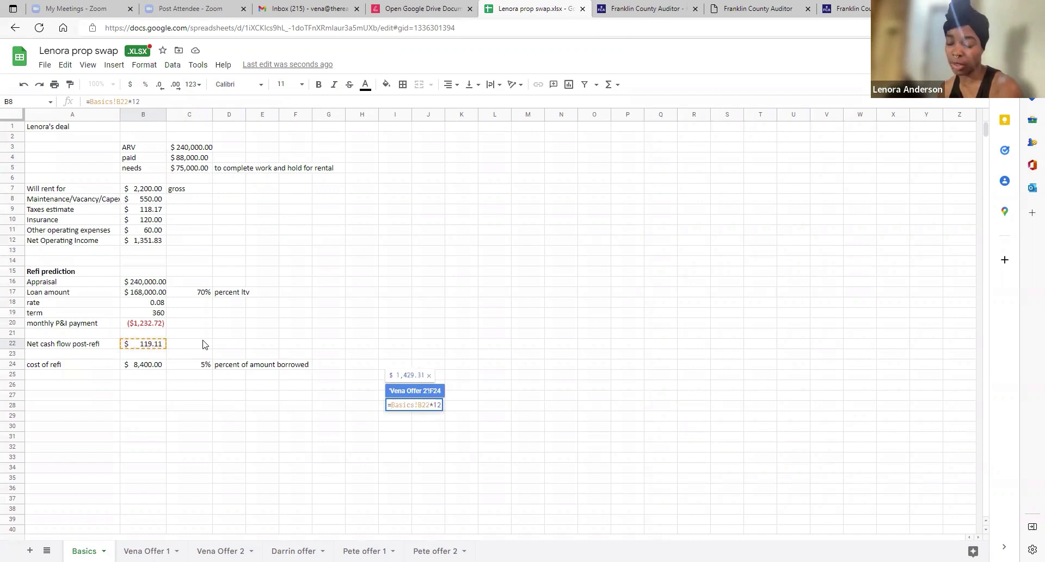
pyautogui.press('Return')
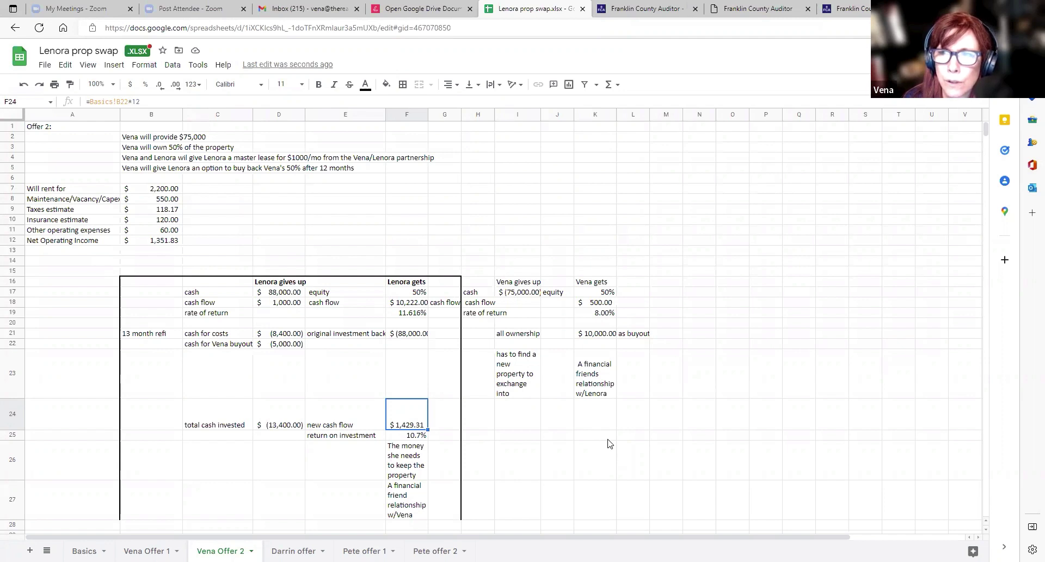
# Examine the investor's cash flow, rate of return and buyout amount in K18, K19 and K21.
pyautogui.click(600, 305)
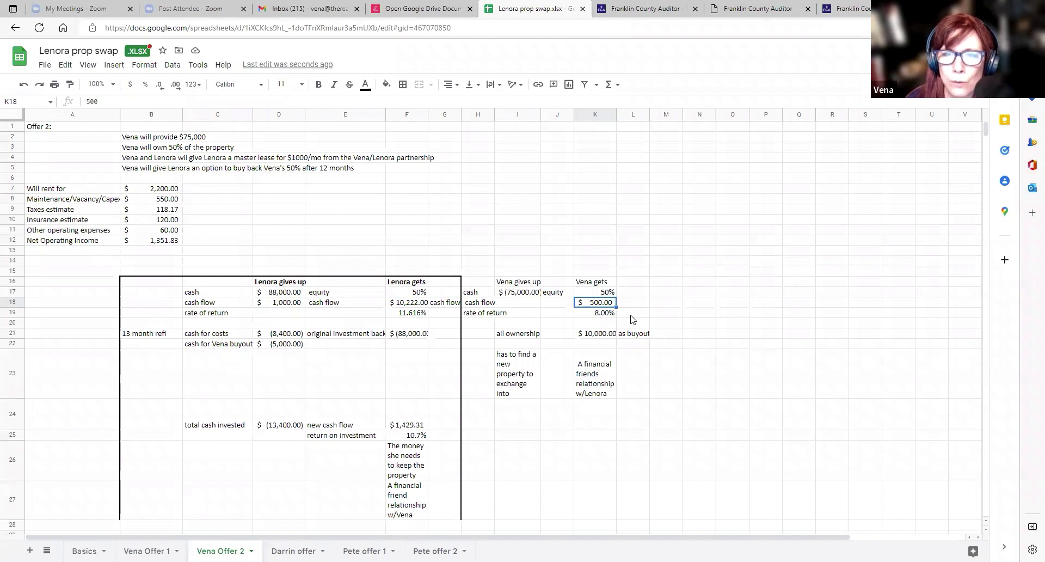
pyautogui.click(603, 313)
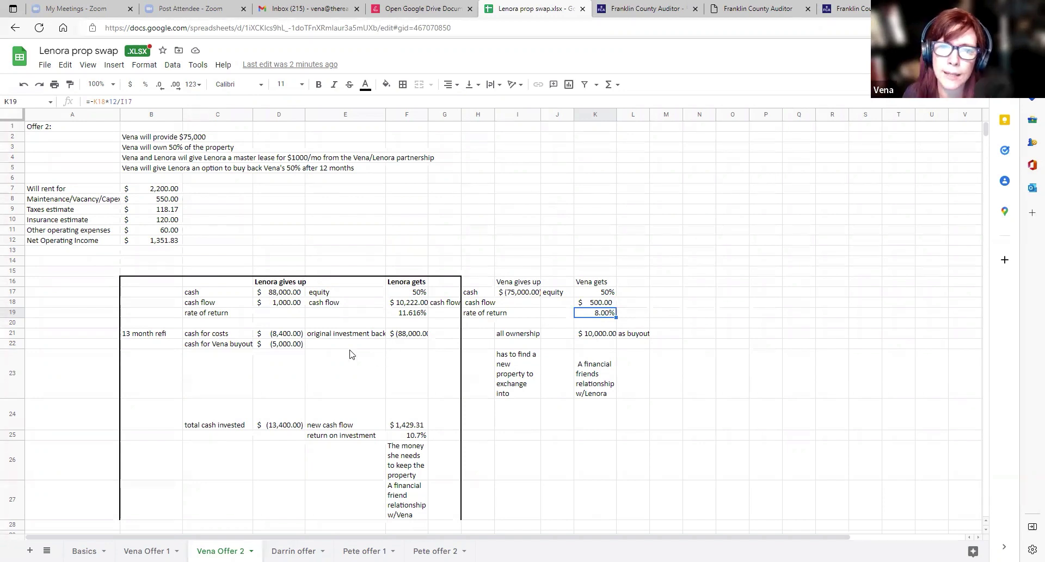
pyautogui.scroll(-1, 351, 354)
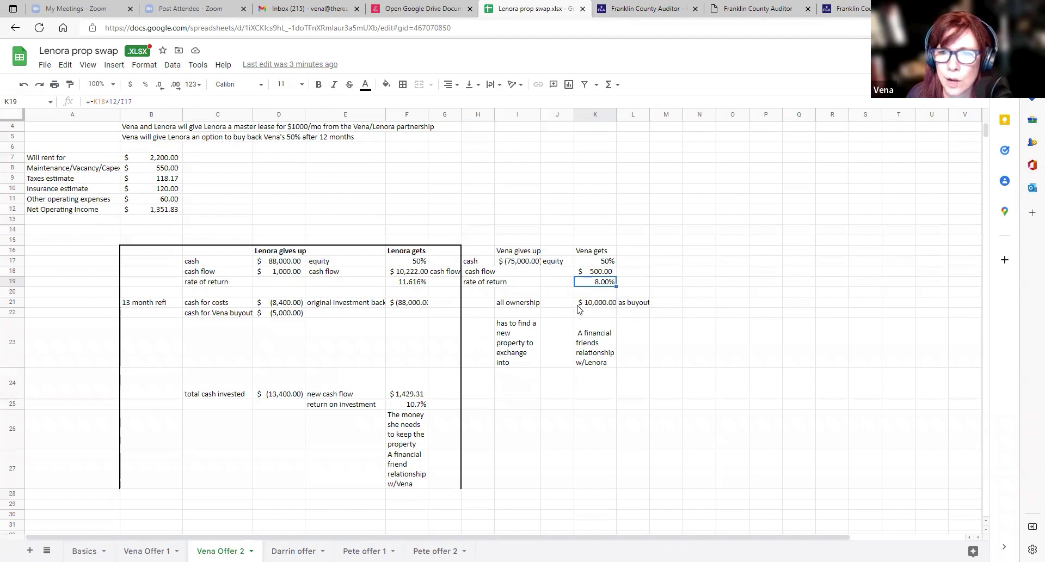
pyautogui.click(610, 304)
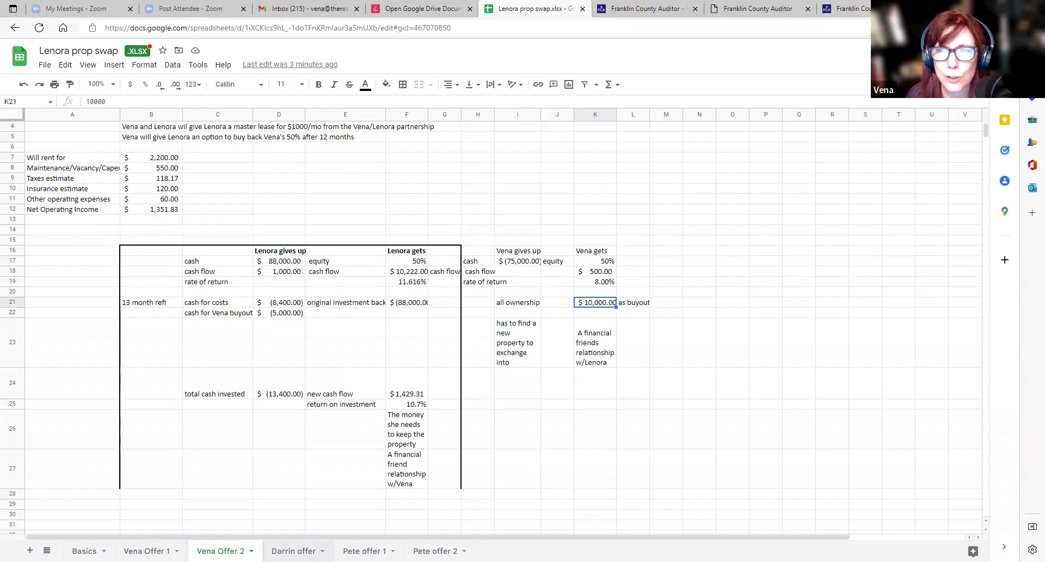
# Open the lender's $75,000 loan offer sheet and increase the height of row 24 to fit its wrapped note.
pyautogui.click(293, 550)
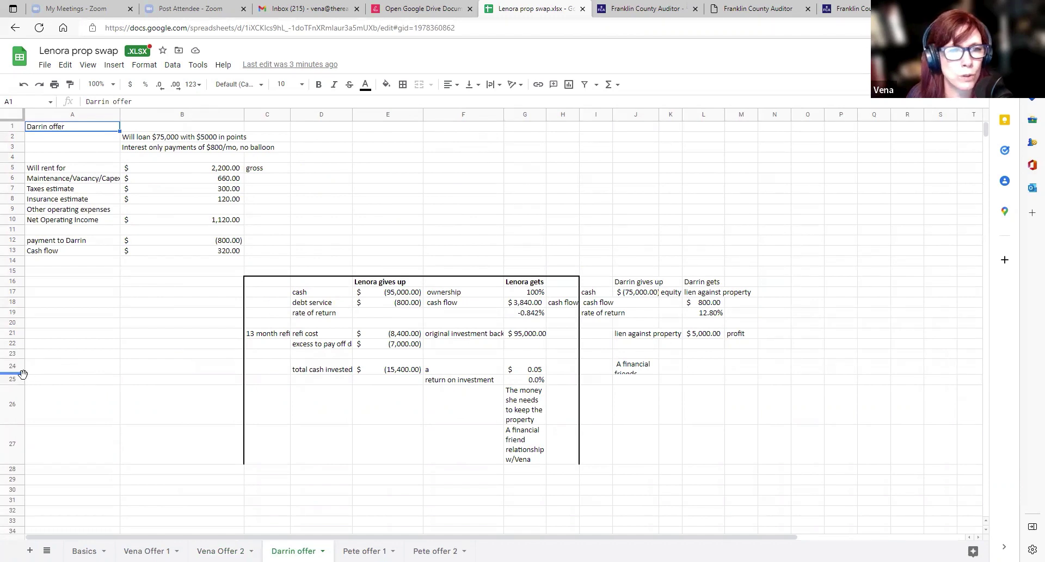
pyautogui.moveTo(22, 373); pyautogui.dragTo(31, 392)
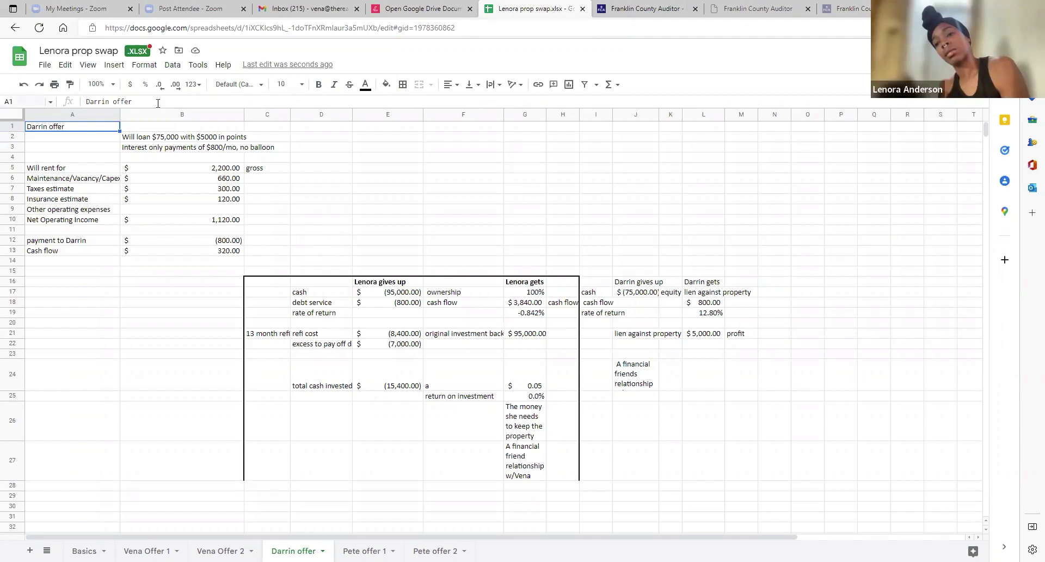
# Replace the taxes estimate in B7 of the loan offer sheet with a reference to Basics!B9.
pyautogui.click(221, 191)
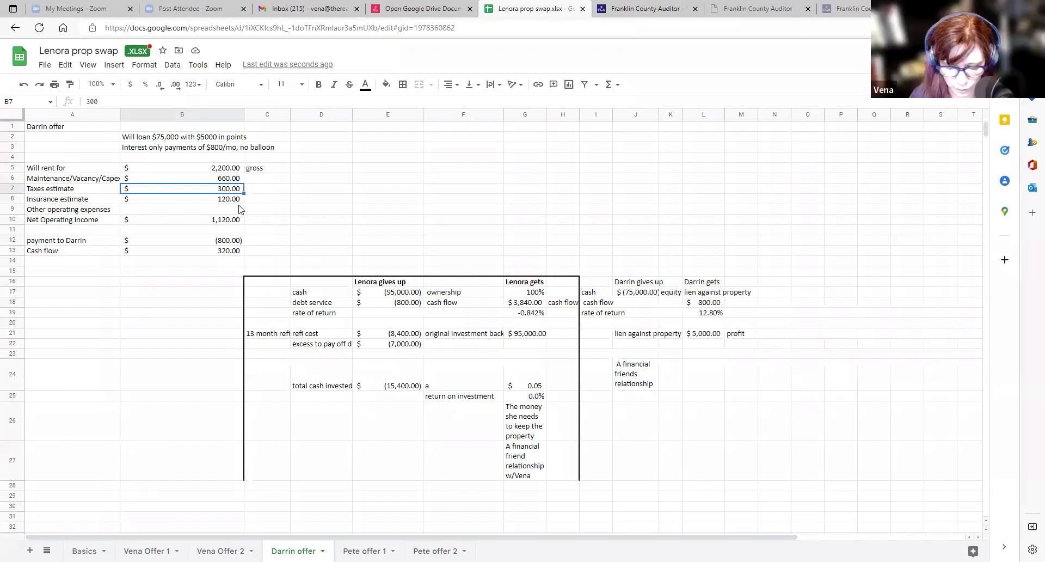
pyautogui.write('+')
pyautogui.click(84, 550)
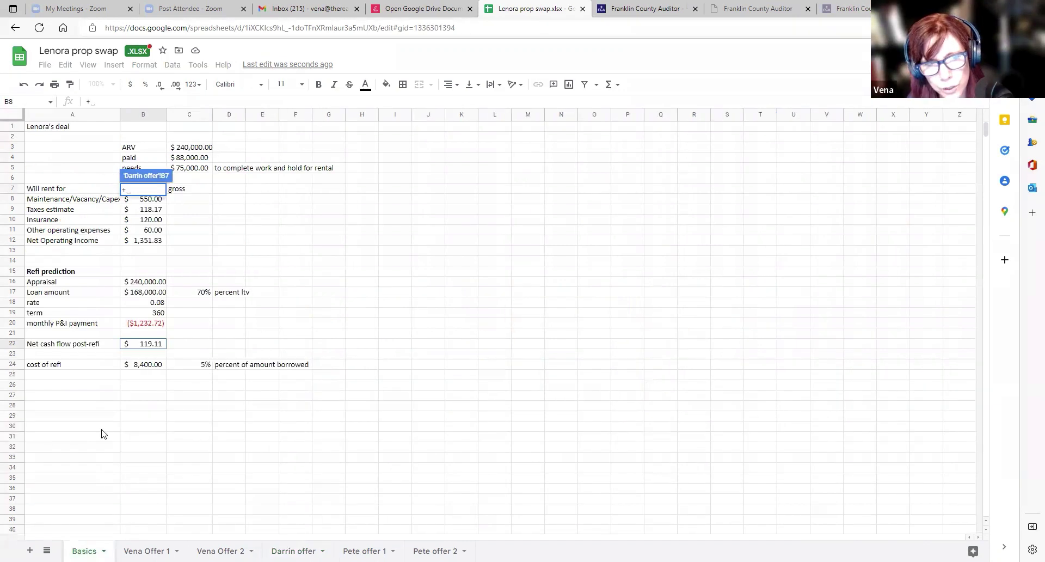
pyautogui.click(145, 212)
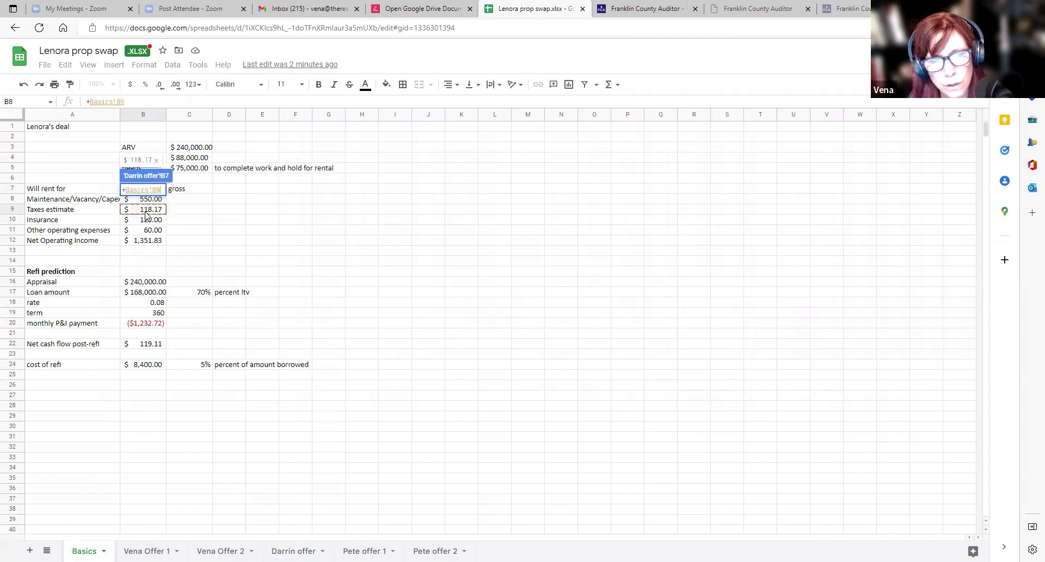
pyautogui.press('Return')
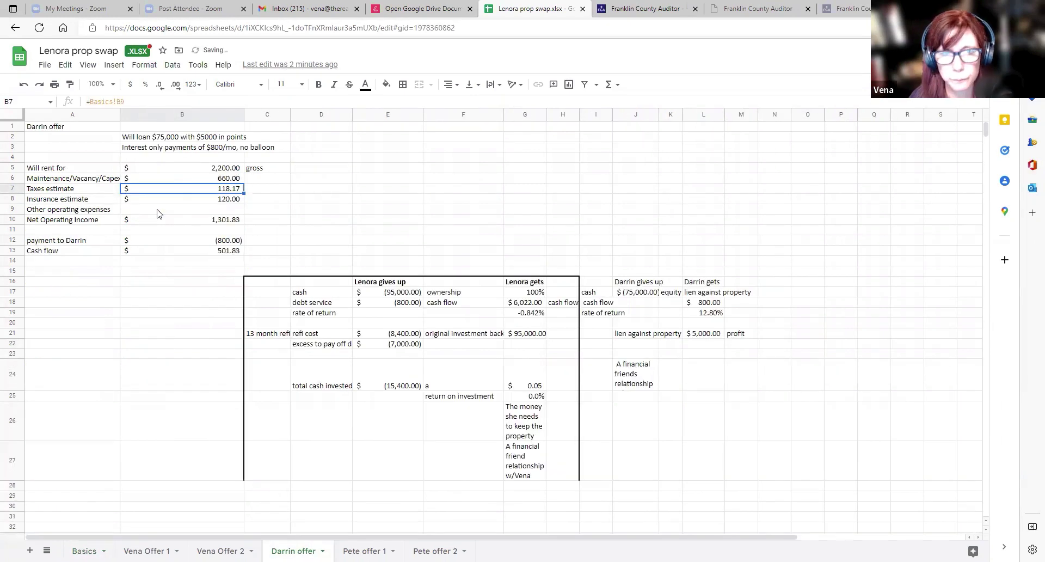
# Replace the maintenance, vacancy and capex formula in B6 with a reference to Basics!B8.
pyautogui.click(224, 200)
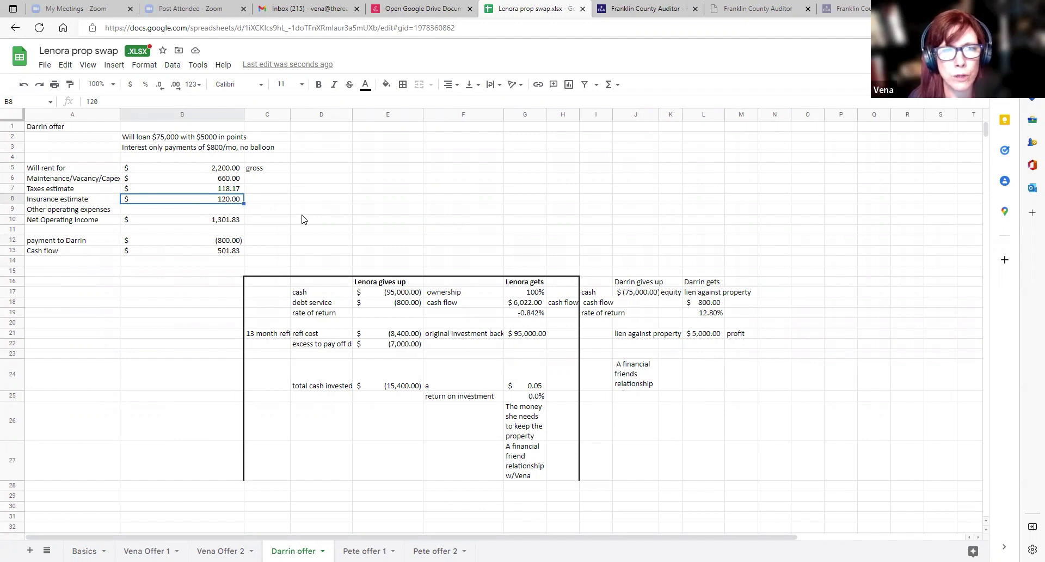
pyautogui.click(224, 181)
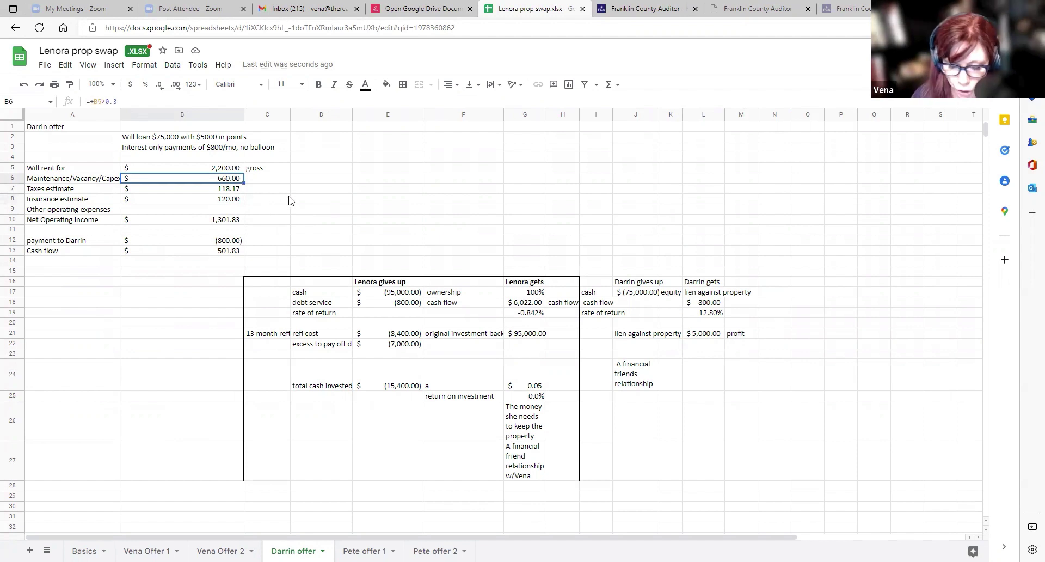
pyautogui.write('+')
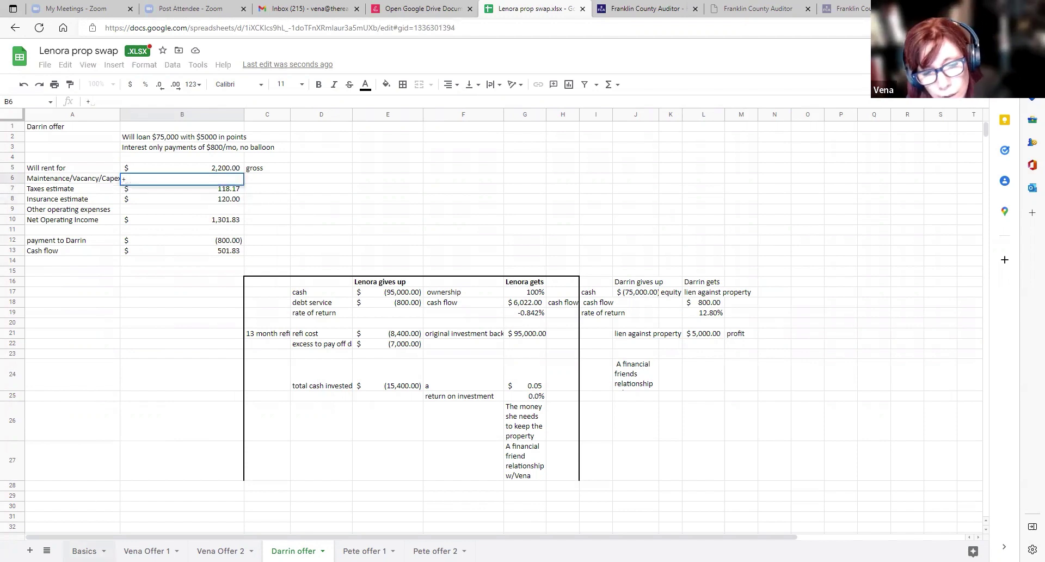
pyautogui.click(84, 550)
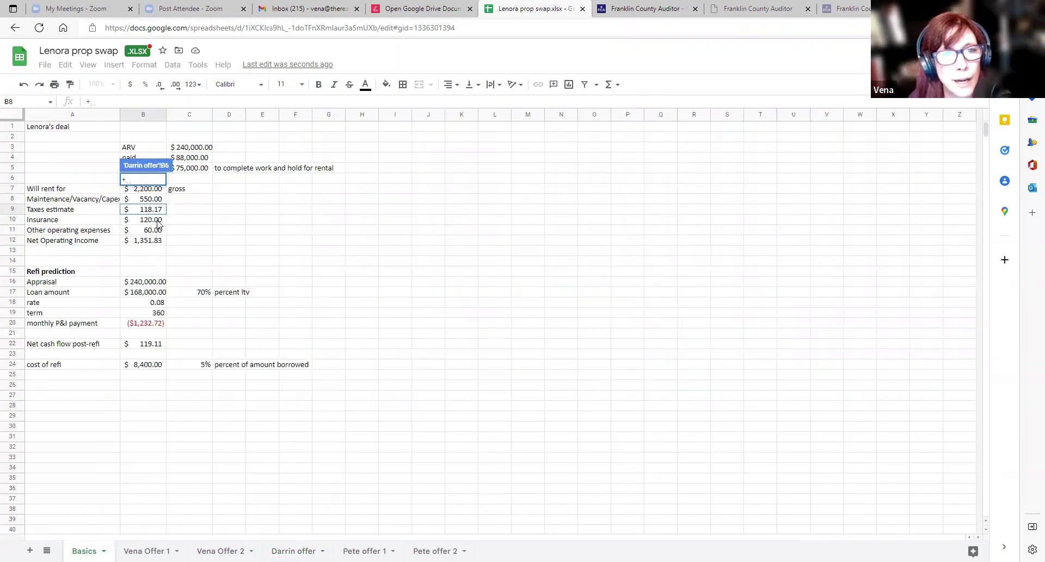
pyautogui.click(156, 200)
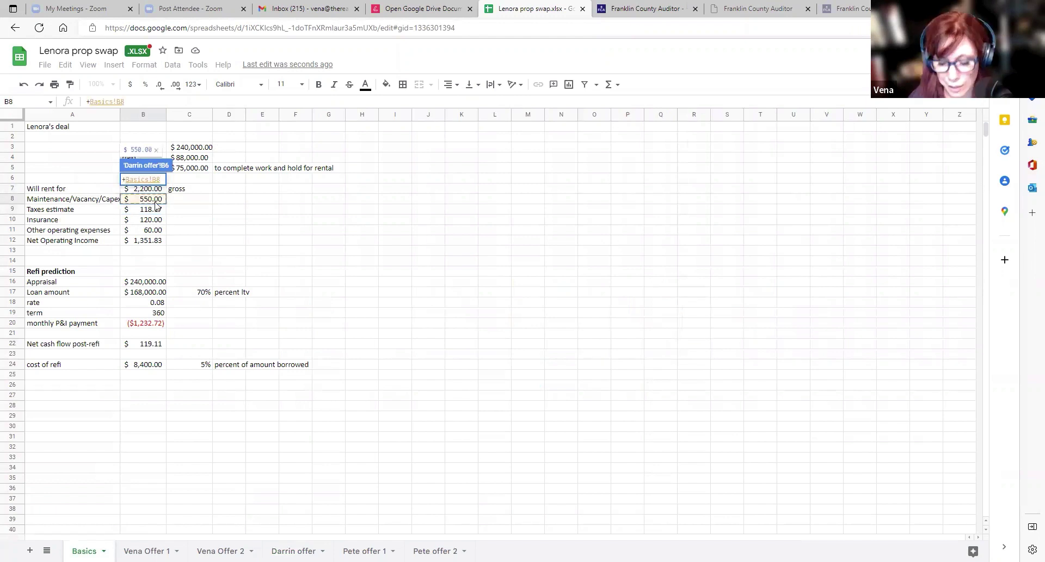
pyautogui.press('Return')
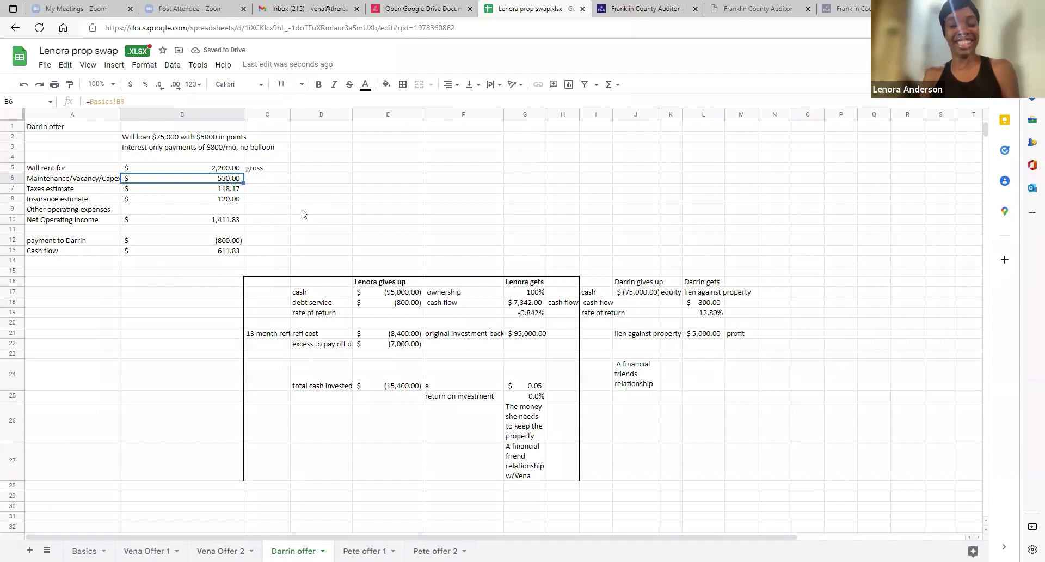
# Review the loan offer's rent, expenses, net operating income, lender payment and cash flow in B5 through B13.
pyautogui.click(241, 169)
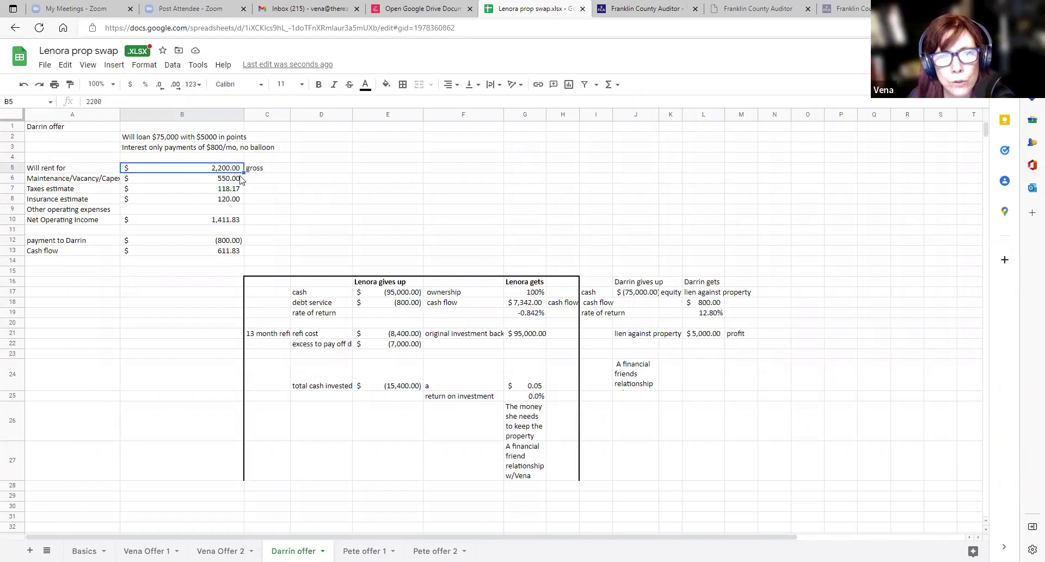
pyautogui.click(241, 179)
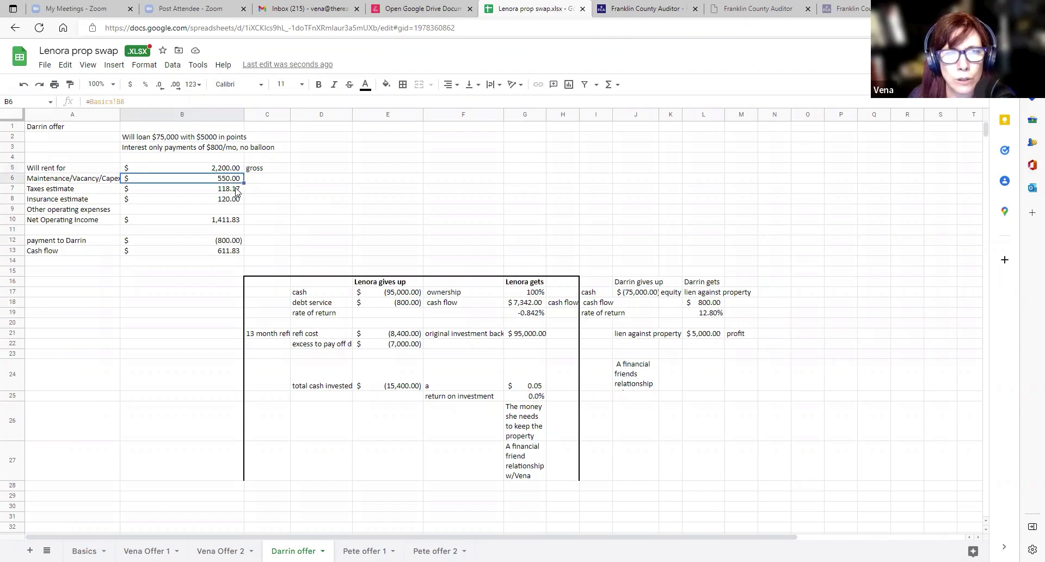
pyautogui.click(237, 190)
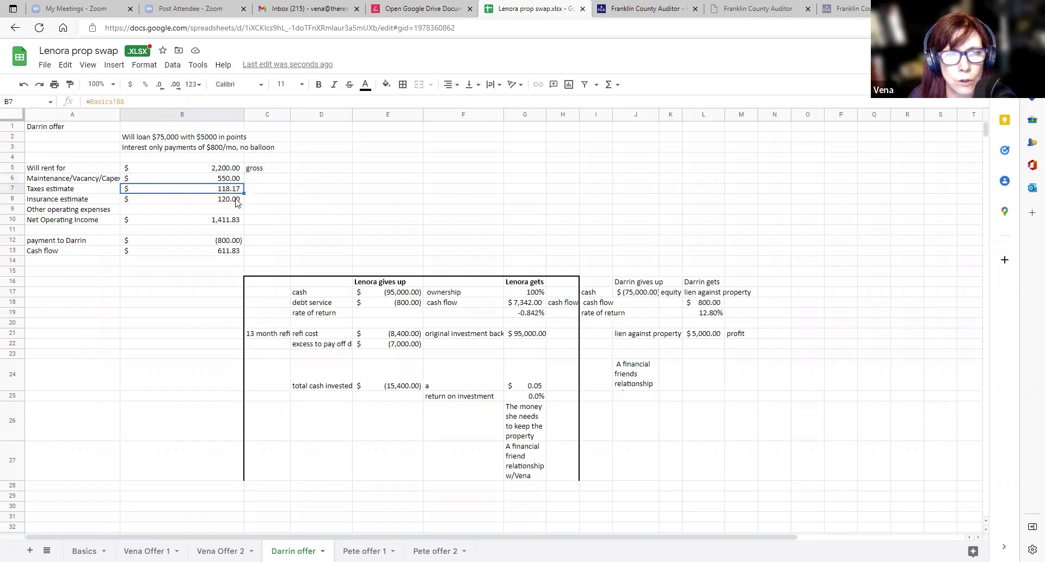
pyautogui.click(237, 201)
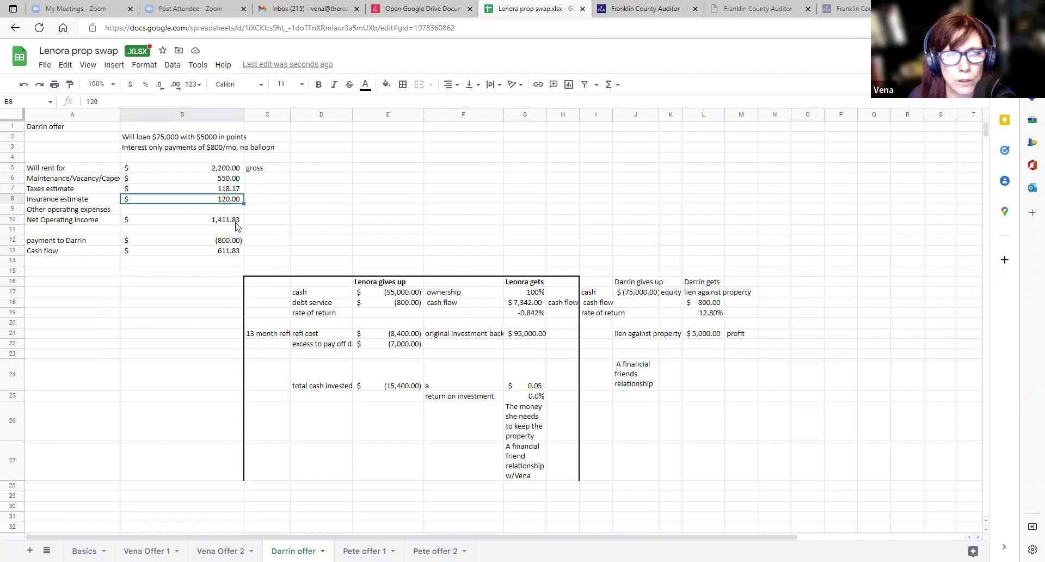
pyautogui.click(237, 225)
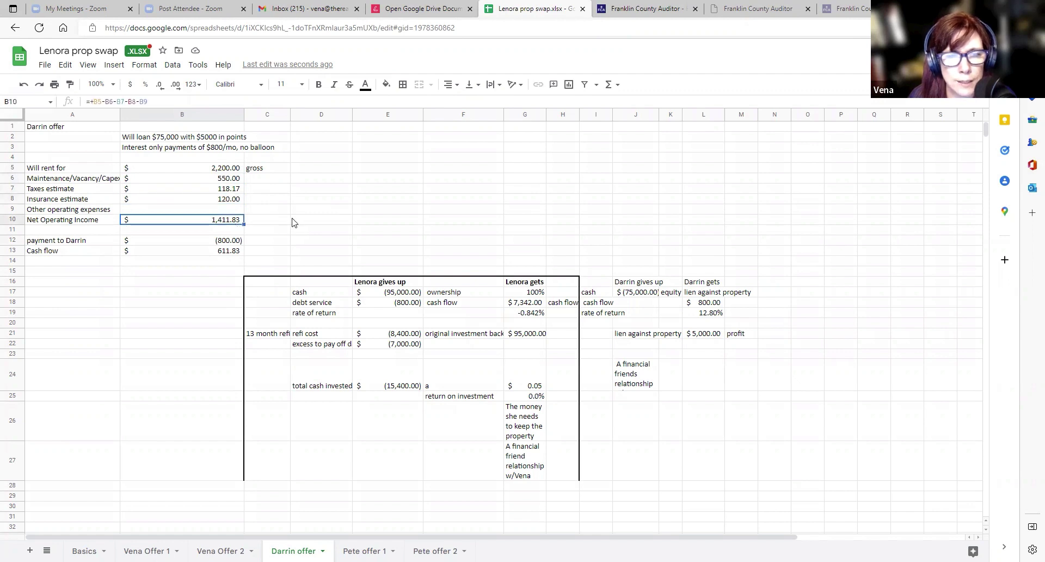
pyautogui.click(233, 243)
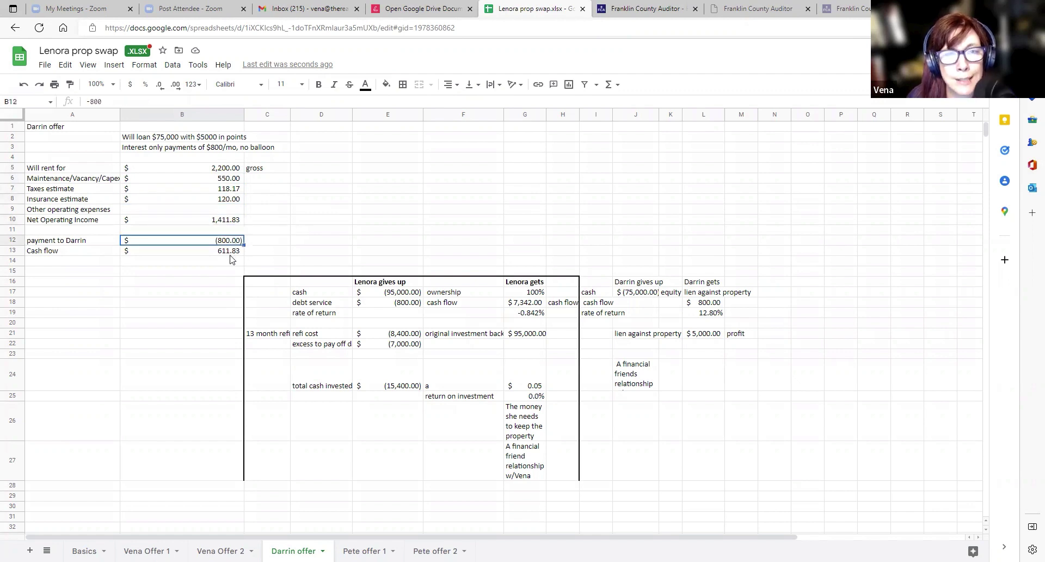
pyautogui.click(231, 254)
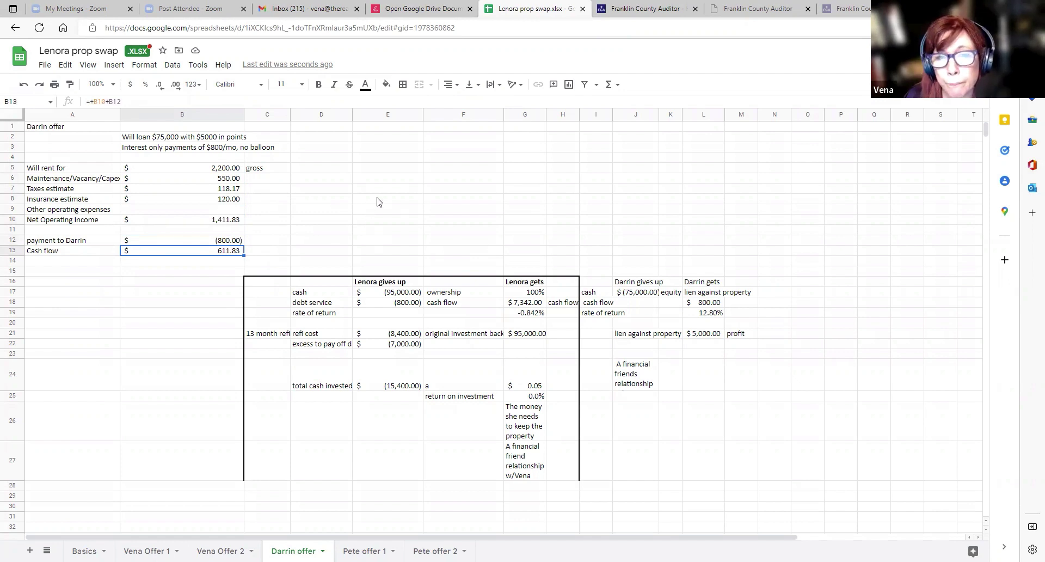
# Replace the borrower's cash figure in E17 of the loan offer sheet with a reference to Basics!C4.
pyautogui.click(405, 292)
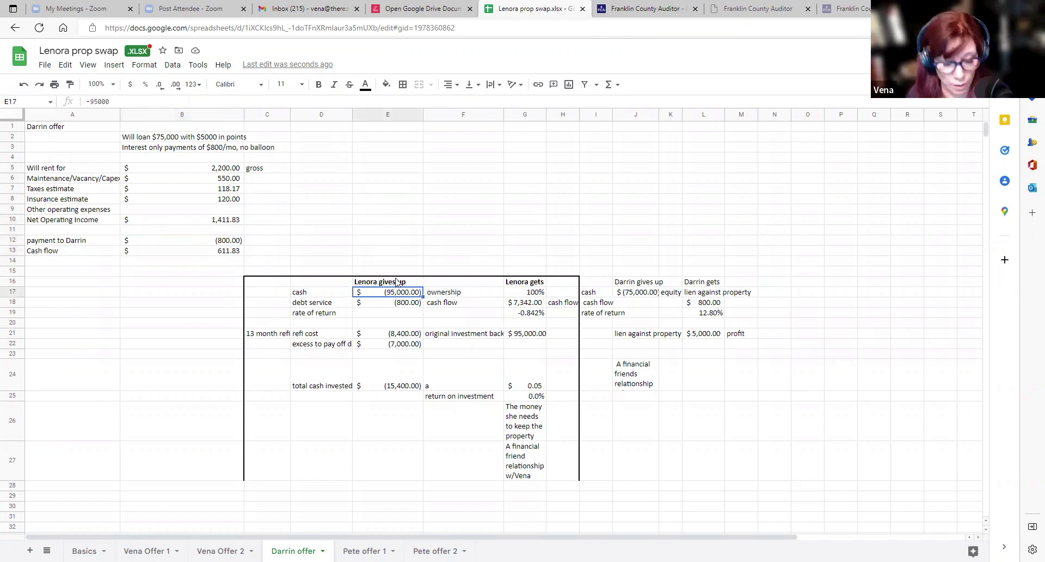
pyautogui.write('+')
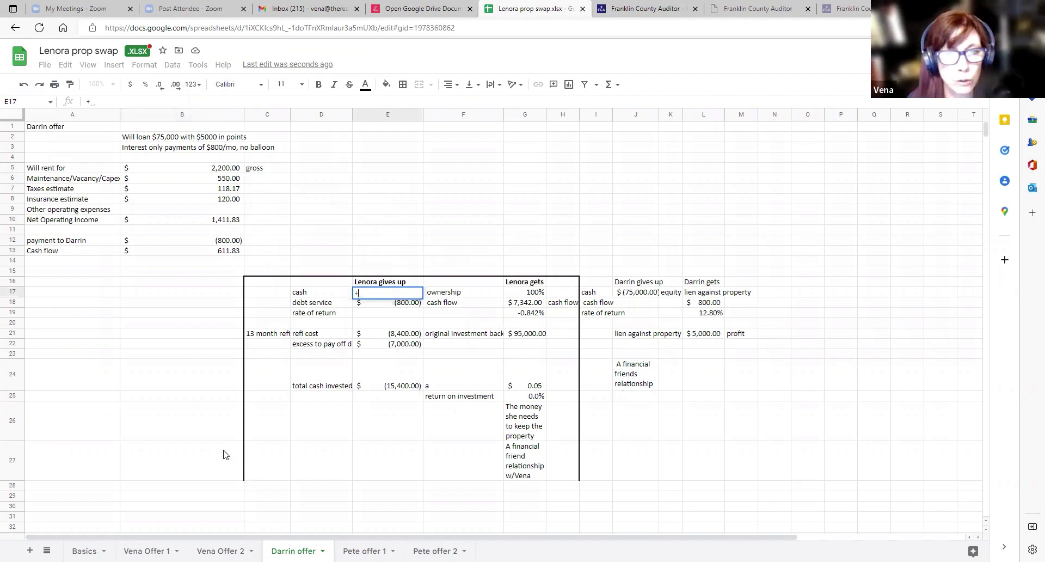
pyautogui.click(85, 550)
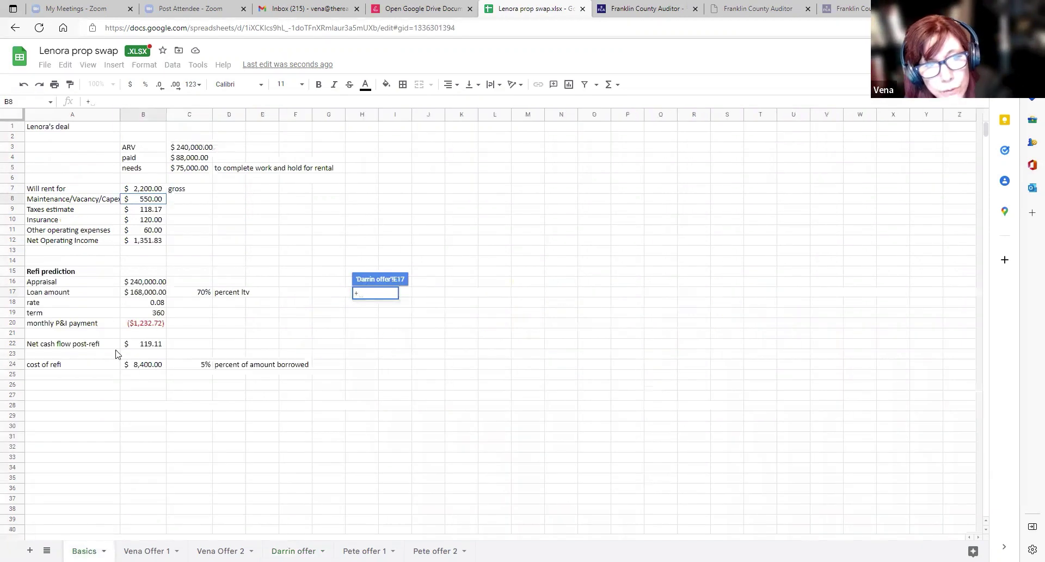
pyautogui.click(174, 158)
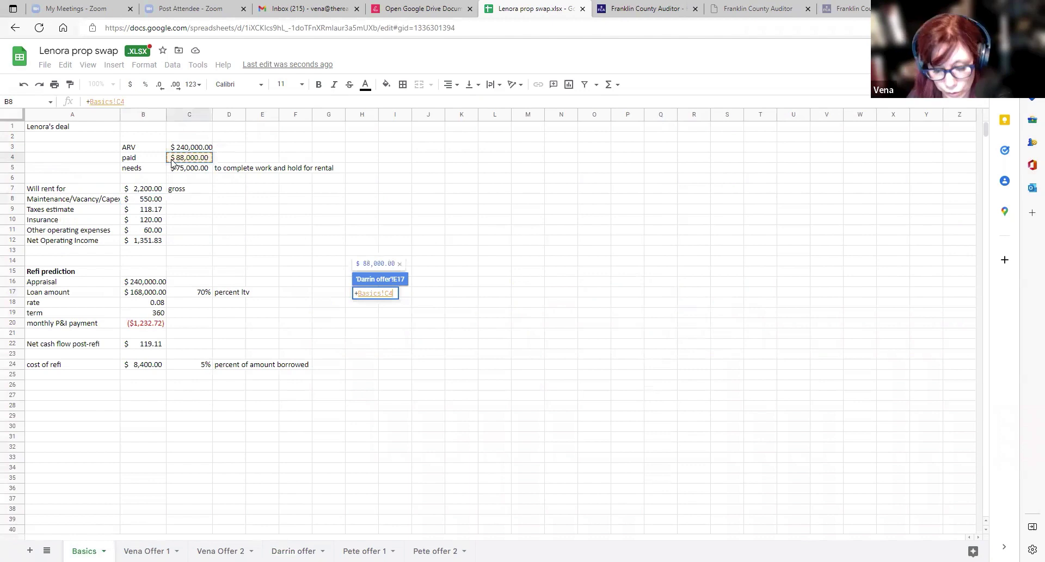
pyautogui.press('Return')
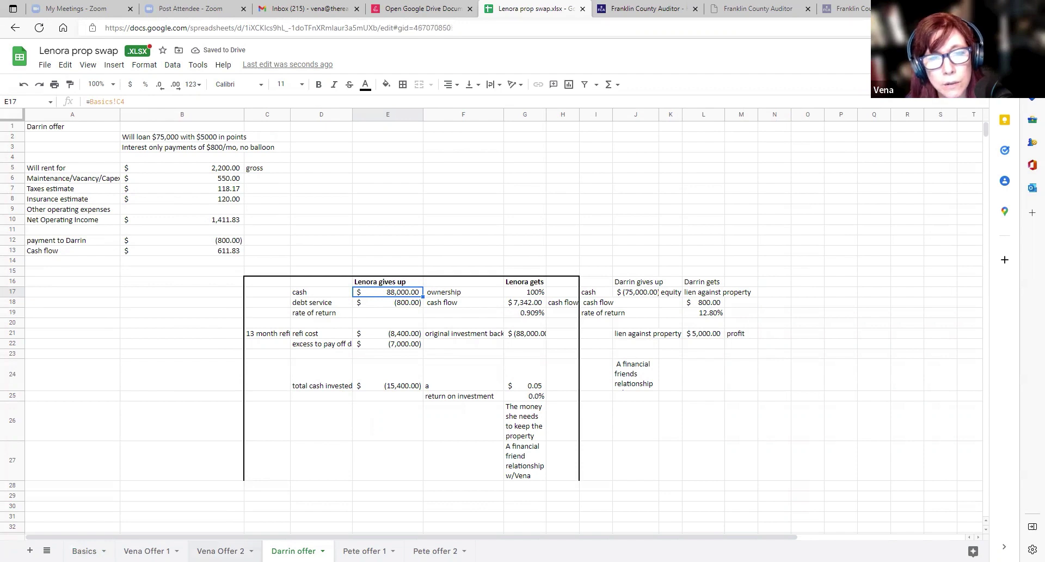
# Check the second investor offer sheet, and widen columns G and D of the loan offer sheet to fit their contents.
pyautogui.click(220, 551)
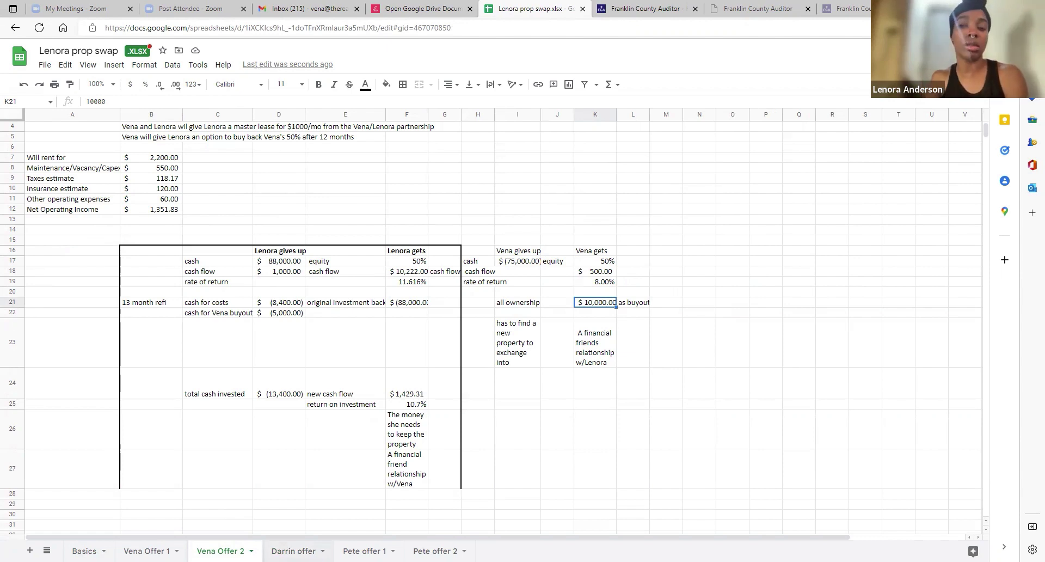
pyautogui.click(293, 550)
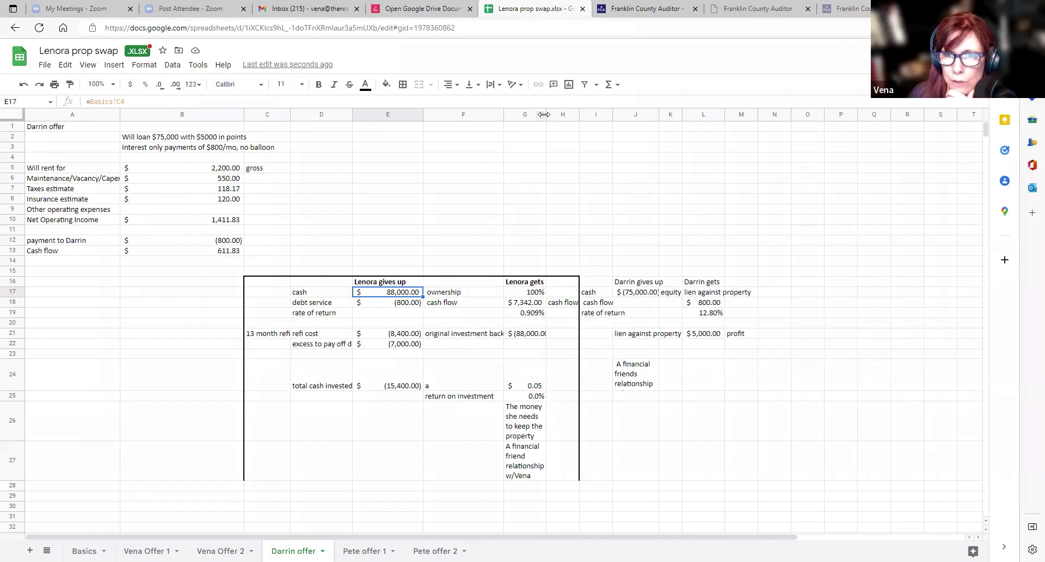
pyautogui.moveTo(544, 114); pyautogui.dragTo(550, 116)
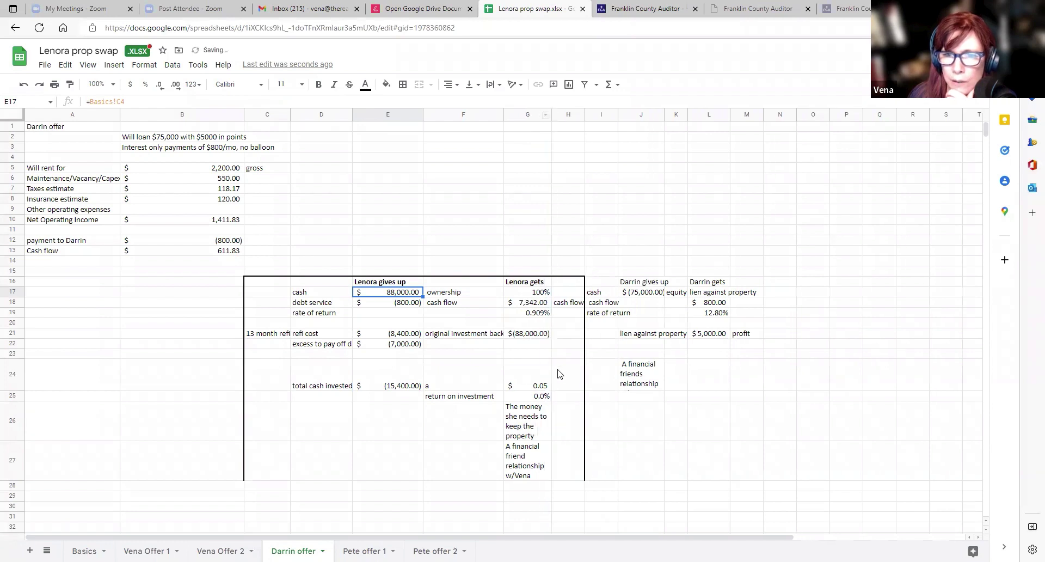
pyautogui.click(413, 337)
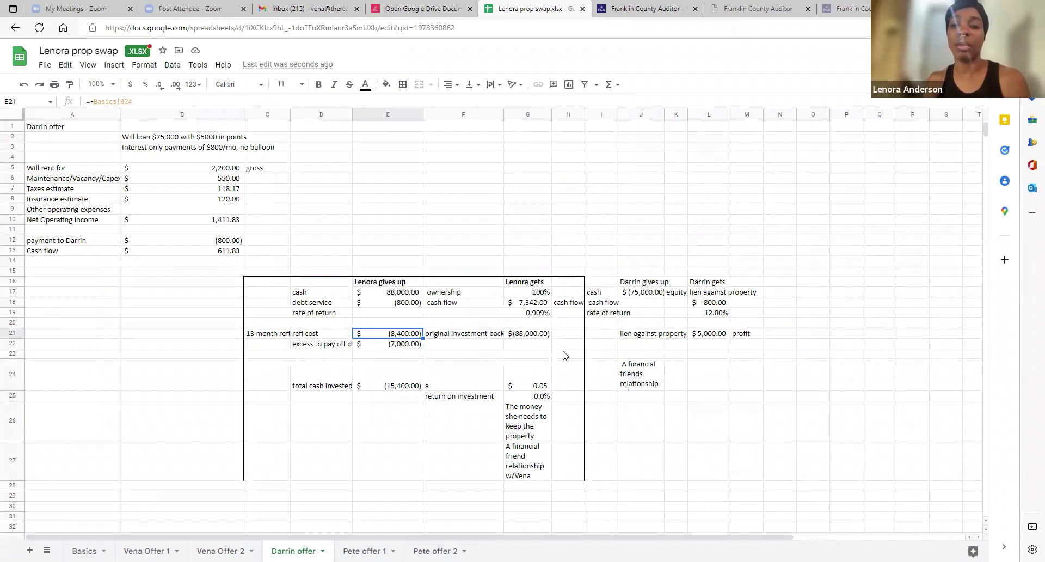
pyautogui.moveTo(350, 119); pyautogui.dragTo(368, 119)
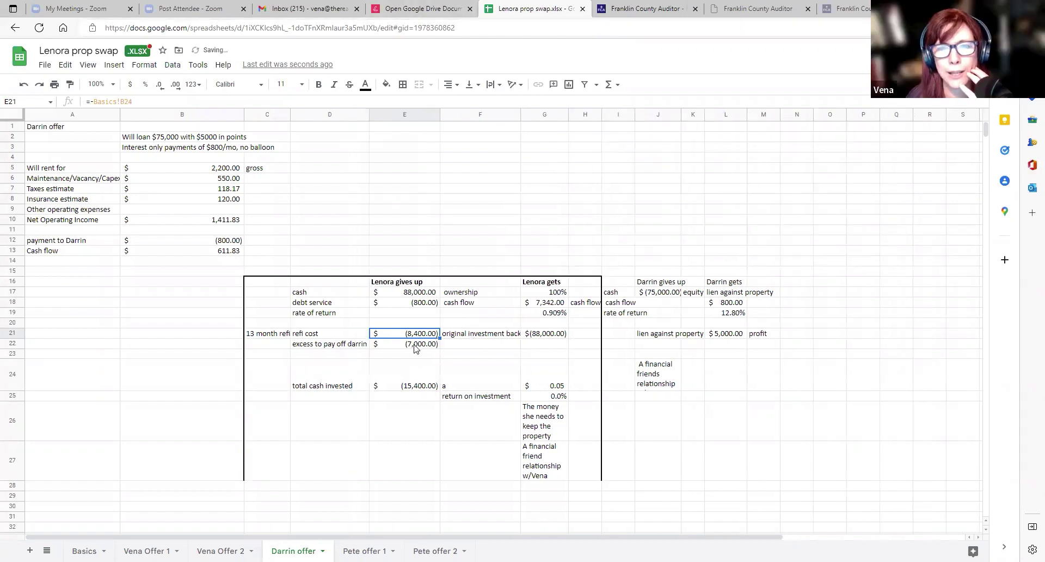
# Change the 95000 in E22's lender payoff formula to 88000 and check the total cash invested in E24.
pyautogui.click(415, 347)
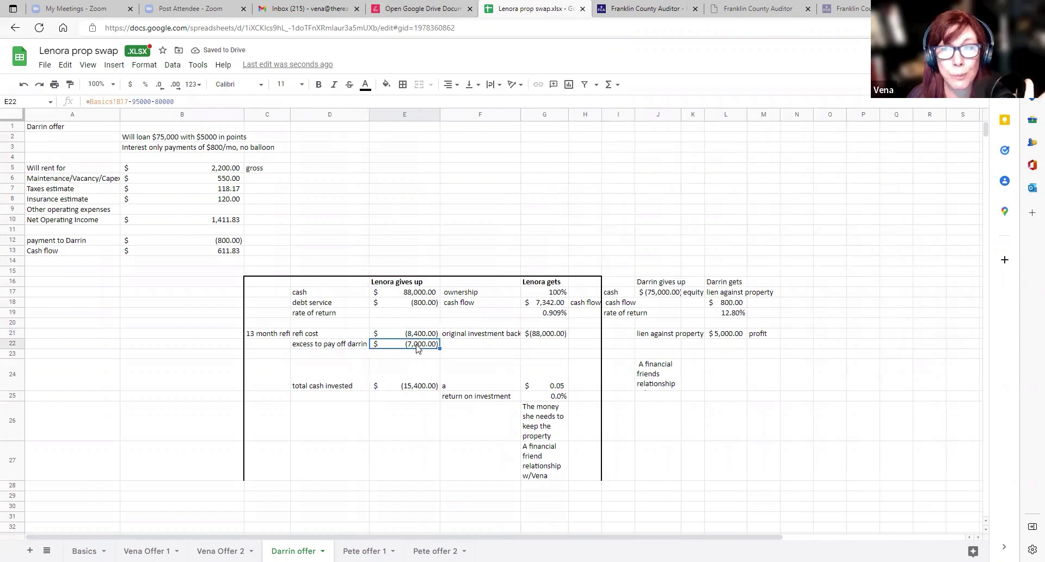
pyautogui.click(425, 388)
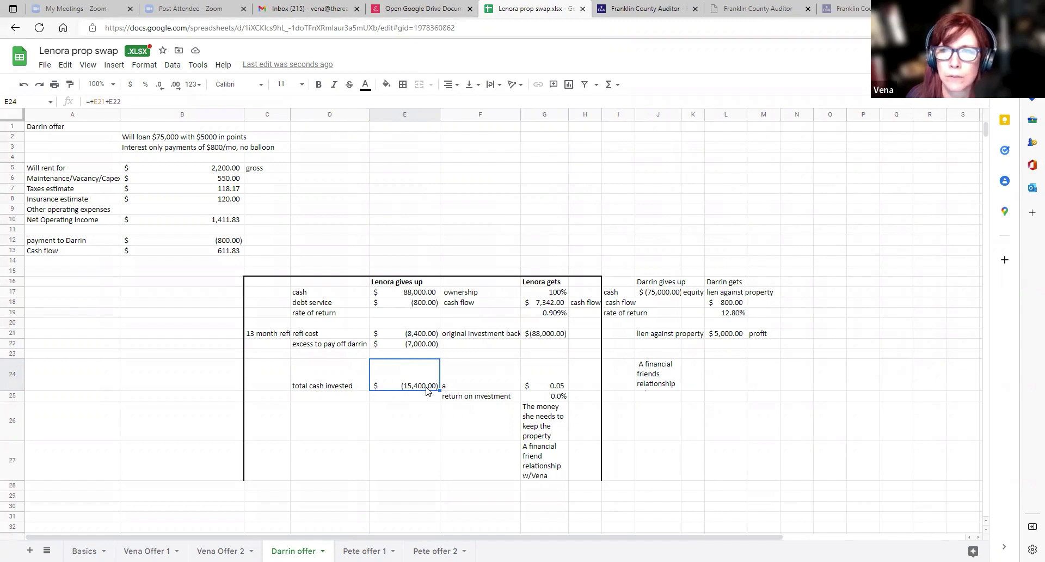
pyautogui.click(425, 345)
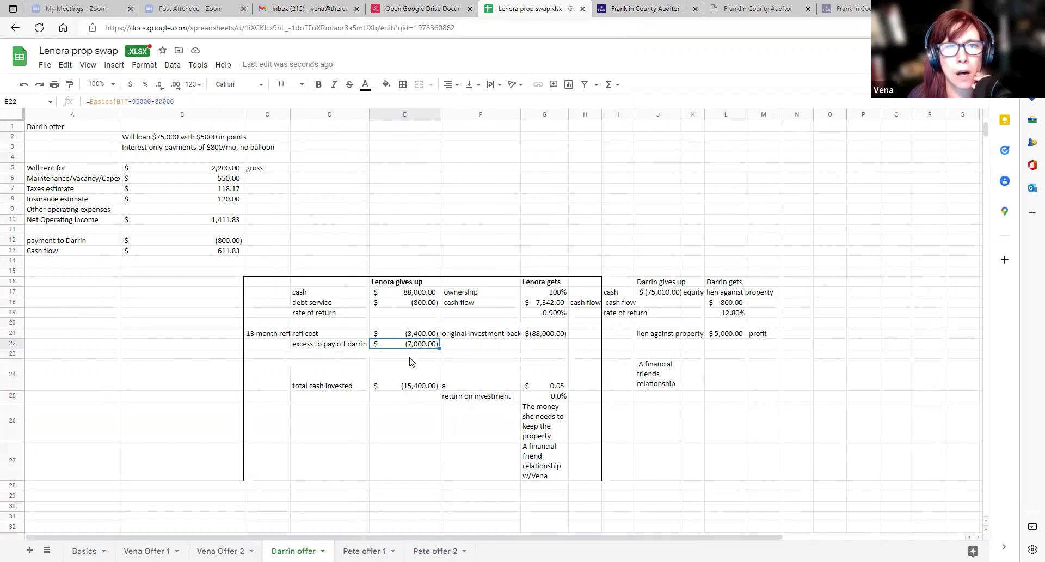
pyautogui.click(137, 102)
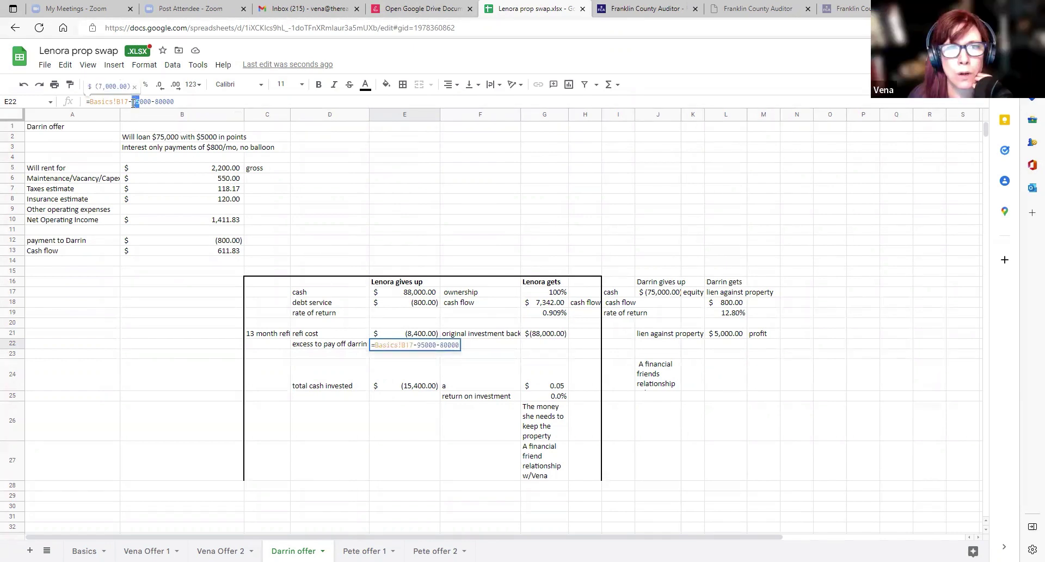
pyautogui.moveTo(133, 102); pyautogui.dragTo(139, 102)
pyautogui.write('88')
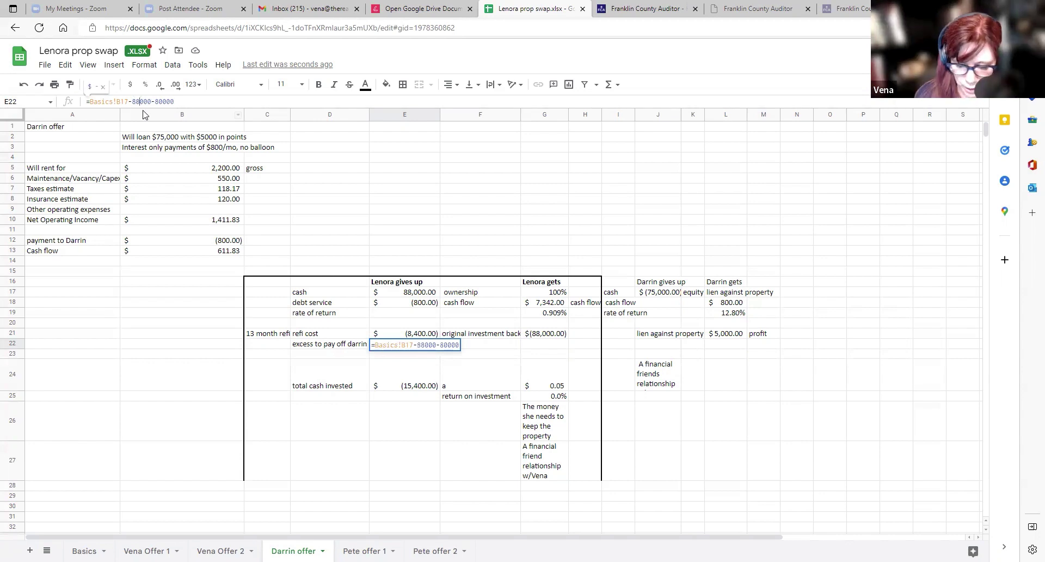
pyautogui.press('Return')
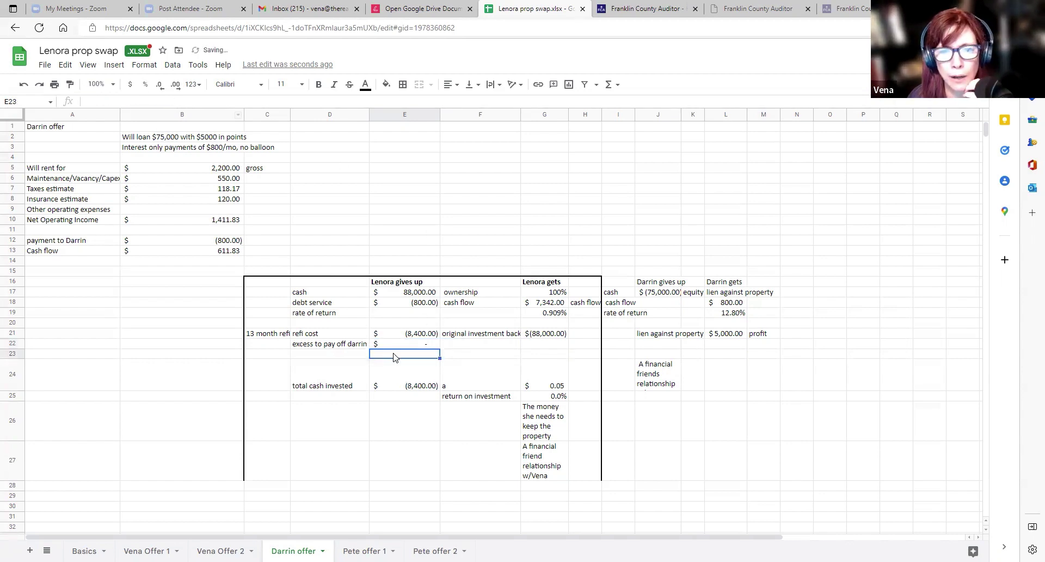
pyautogui.click(415, 345)
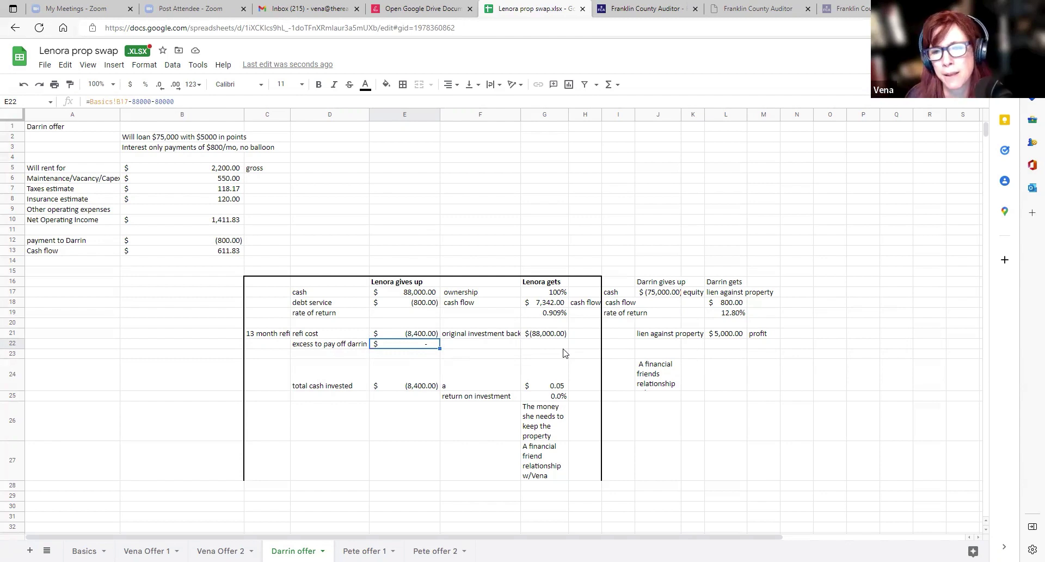
pyautogui.click(415, 386)
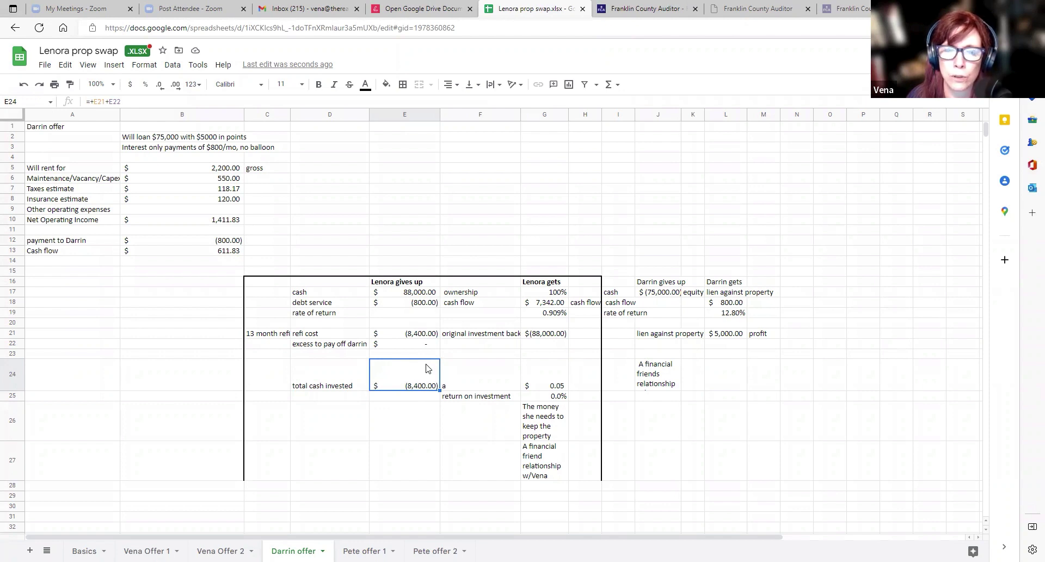
# Replace the stray letter in F24, beside the total cash invested, with the label "cash flow".
pyautogui.click(553, 387)
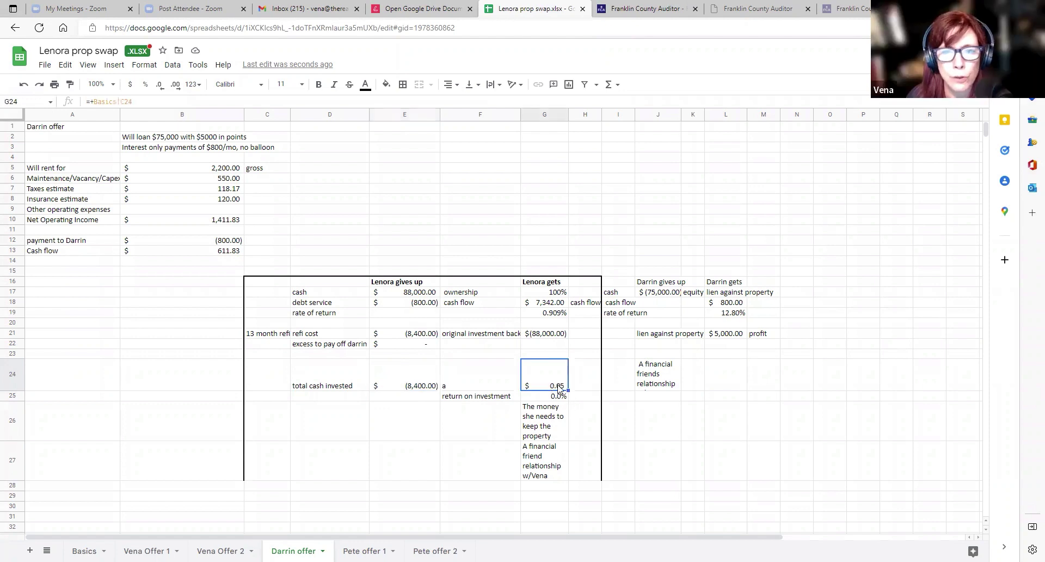
pyautogui.doubleClick(476, 388)
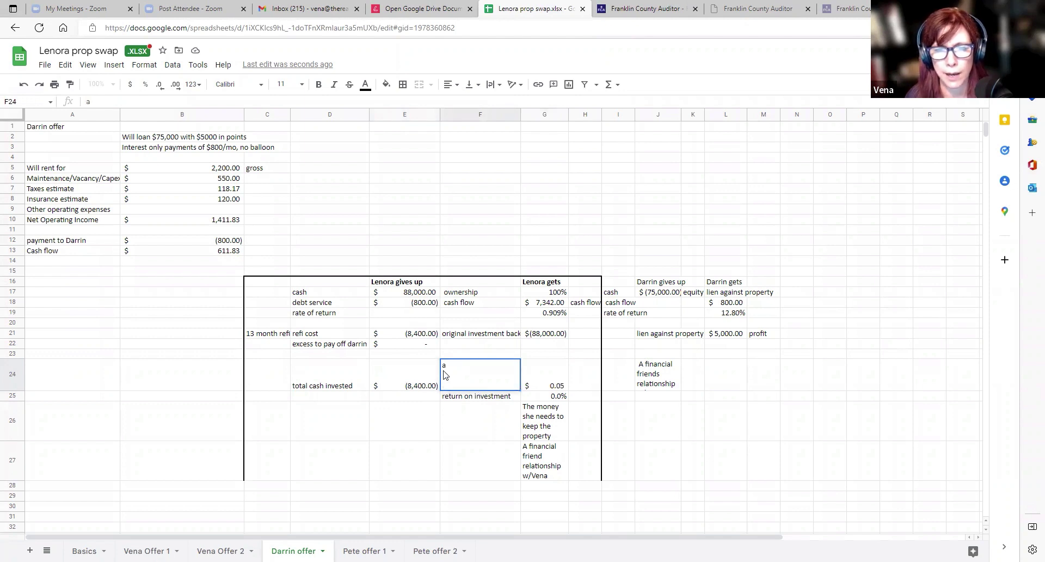
pyautogui.click(456, 354)
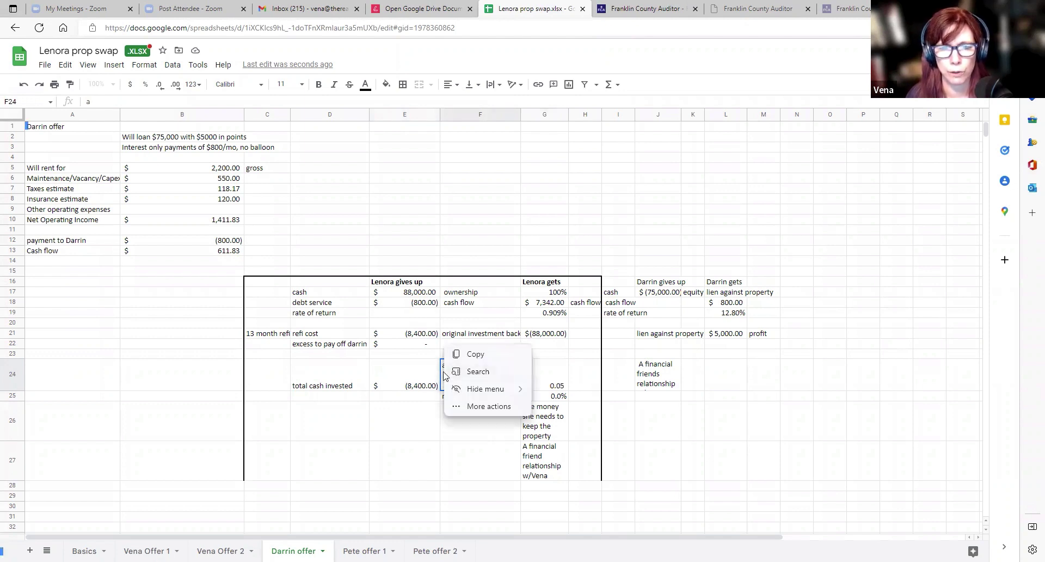
pyautogui.click(449, 377)
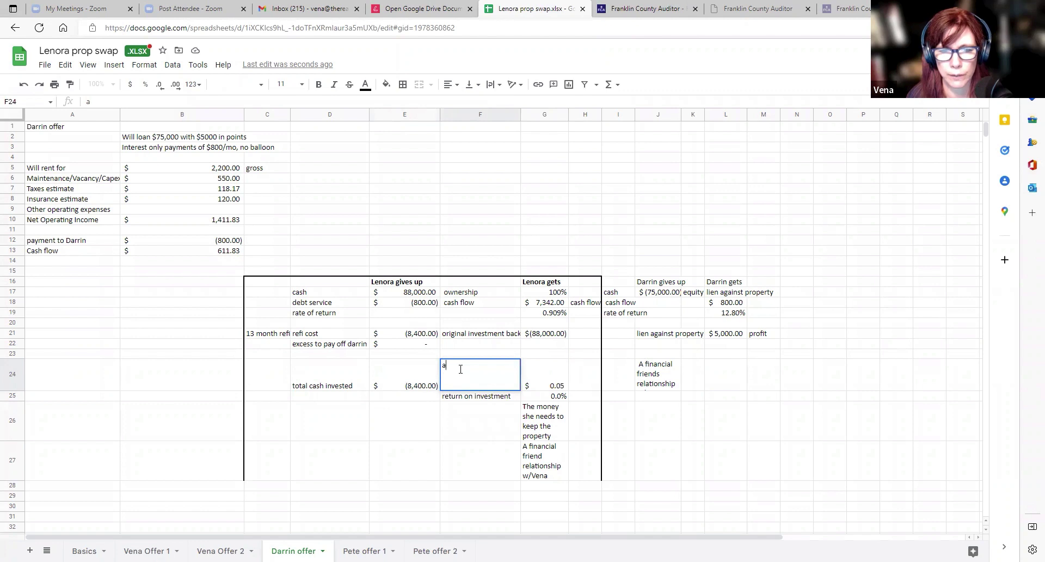
pyautogui.press('BackSpace')
pyautogui.write('c')
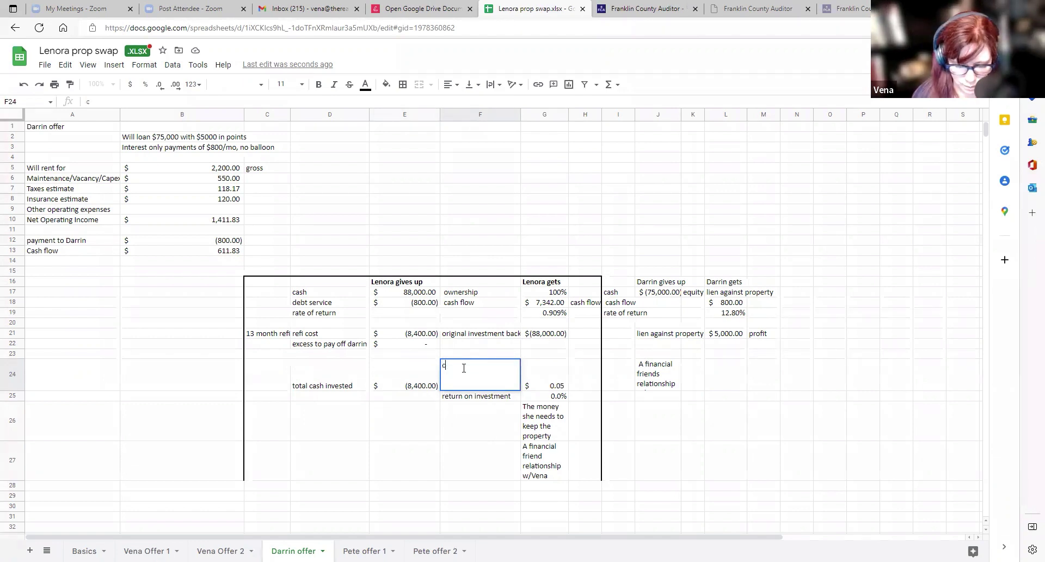
pyautogui.write('ash flow')
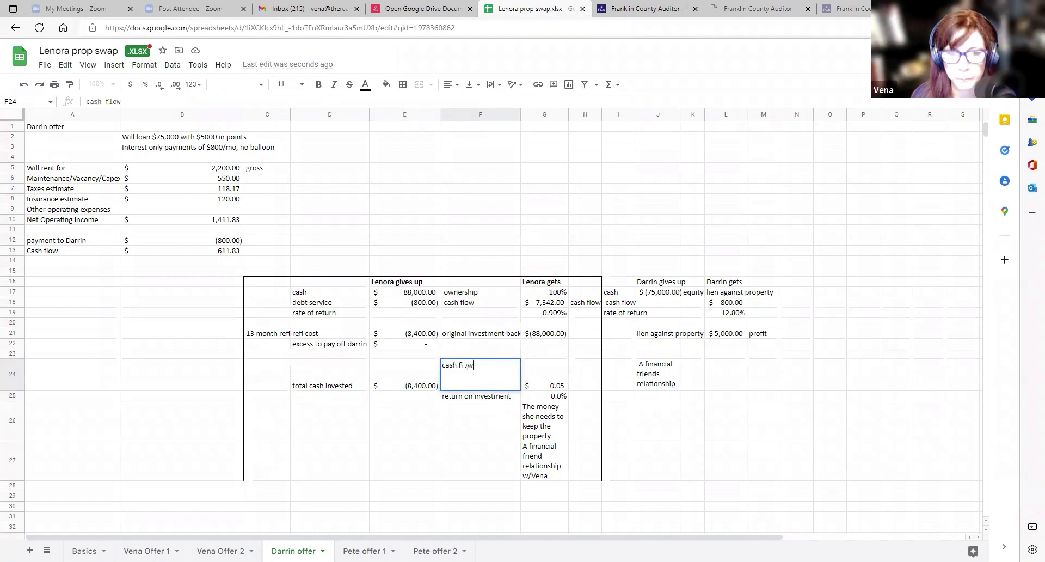
pyautogui.press('Return')
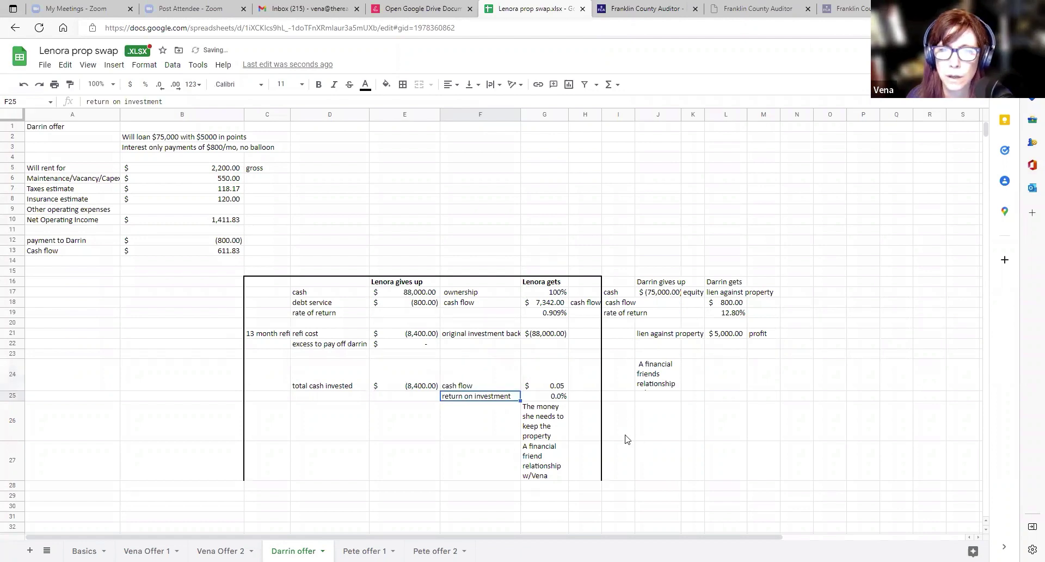
# Link the post-refi cash flow in G24 to Basics!B22 and check the return on investment formula in G25.
pyautogui.click(558, 387)
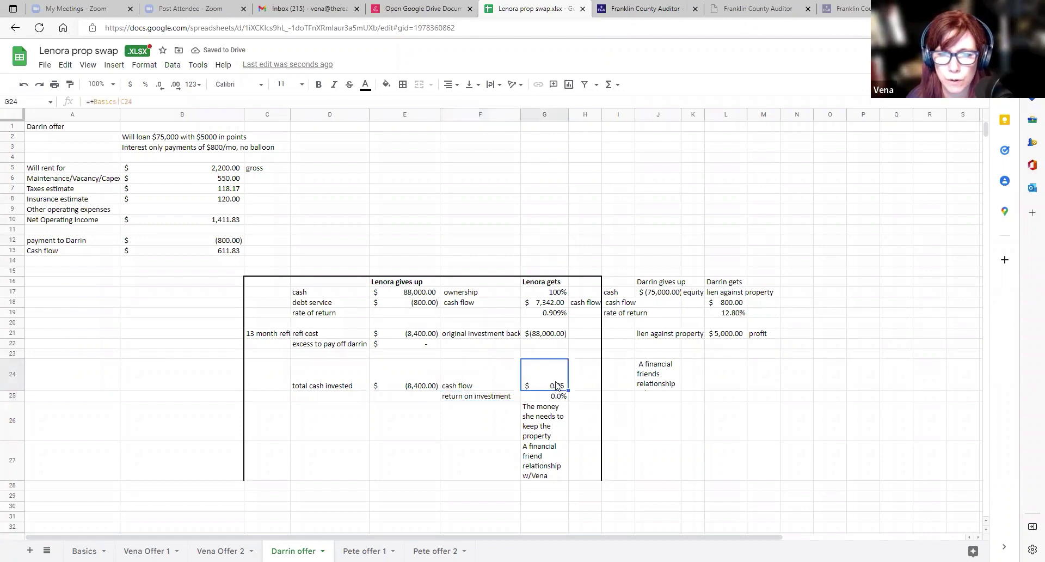
pyautogui.write('+')
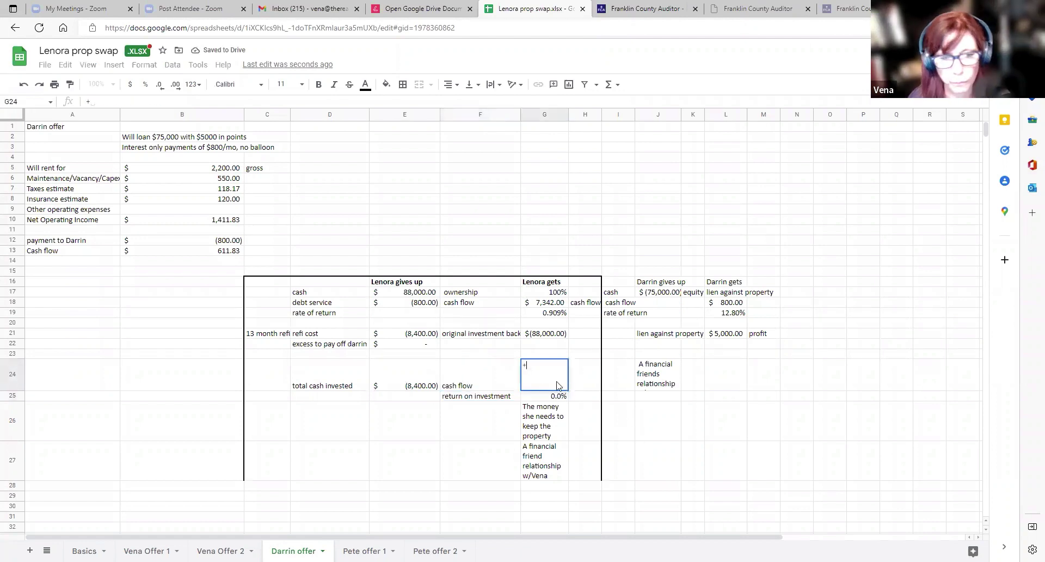
pyautogui.click(87, 550)
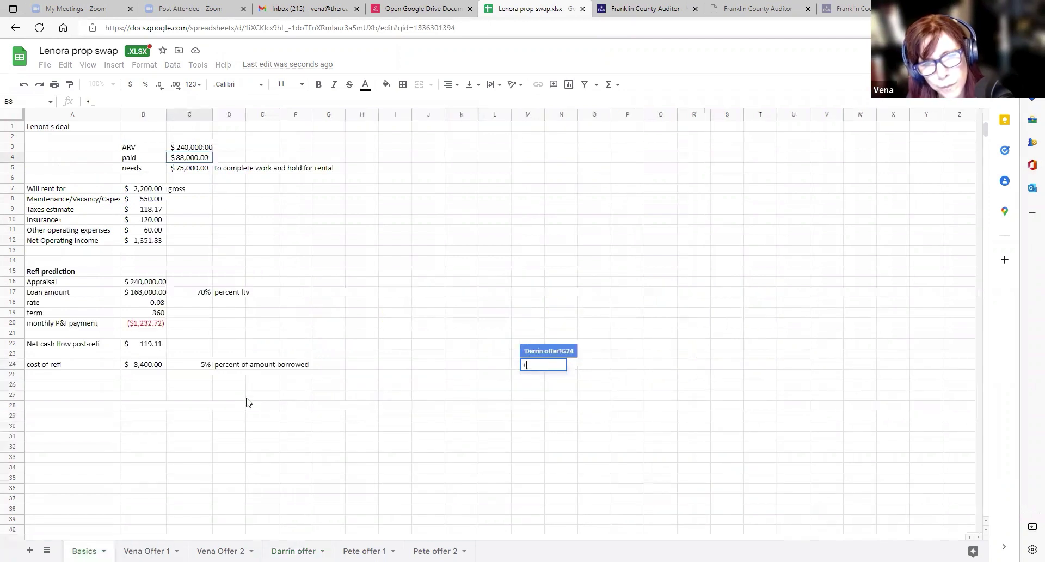
pyautogui.click(150, 345)
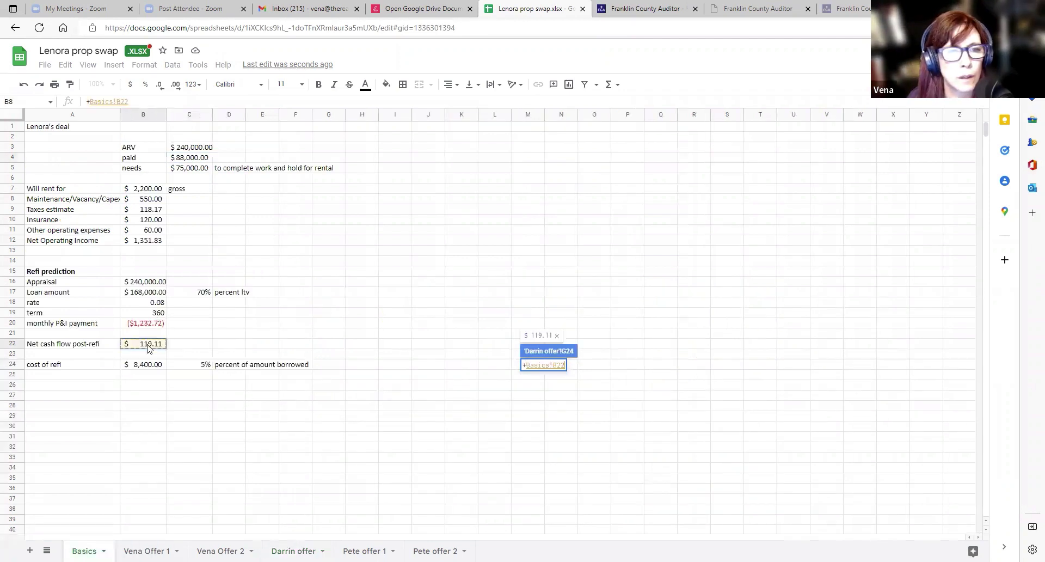
pyautogui.press('Return')
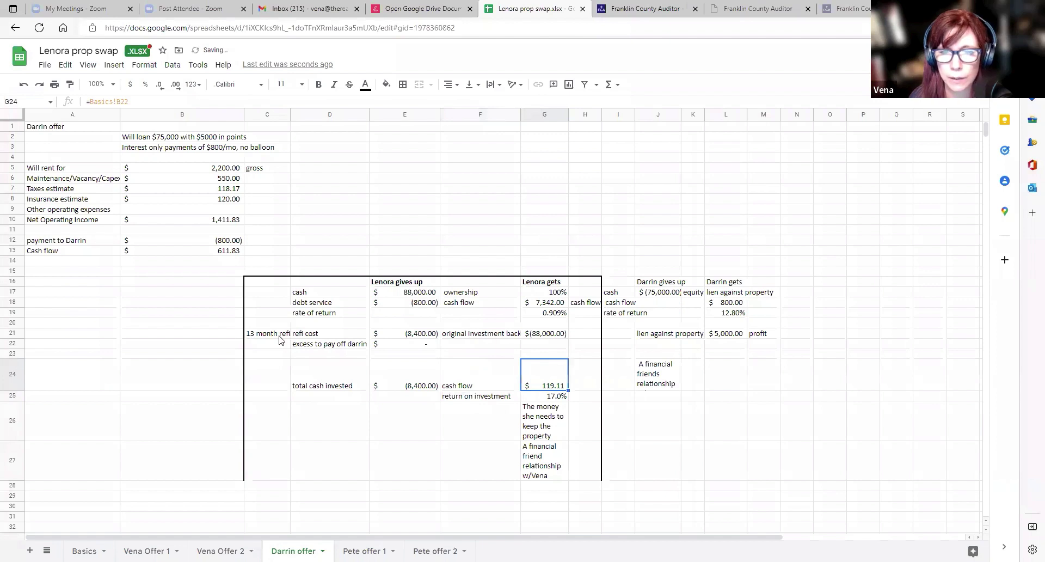
pyautogui.click(555, 396)
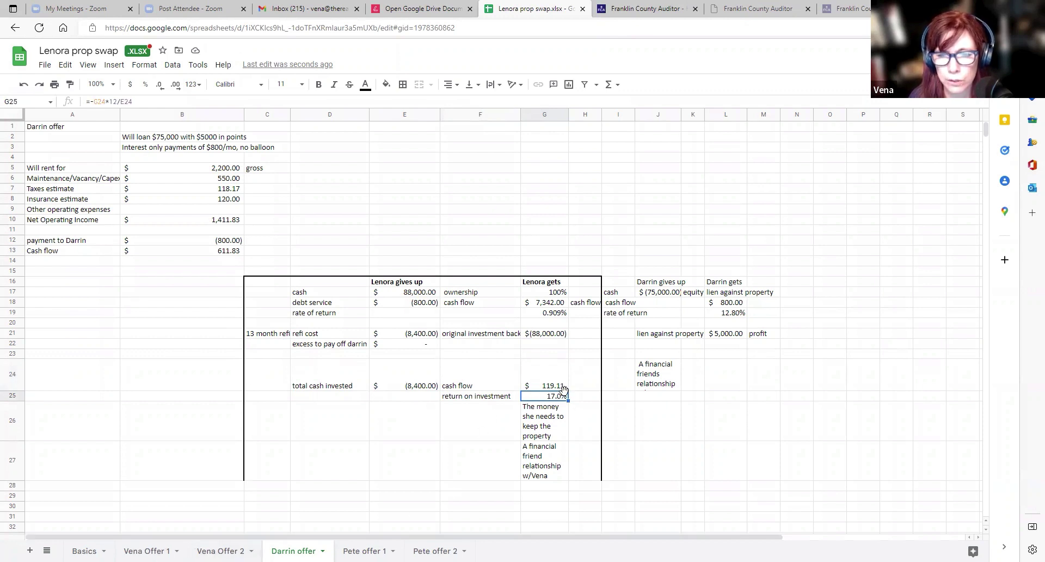
# Replace the investor's name with the lender's name in the financial friend relationship note in G27.
pyautogui.doubleClick(535, 465)
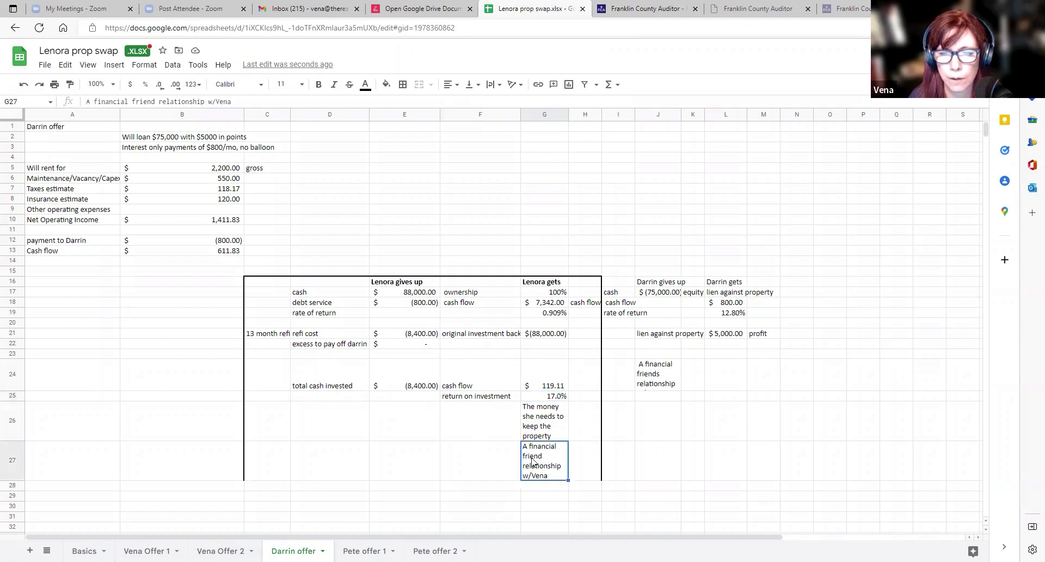
pyautogui.press('BackSpace')
pyautogui.press('BackSpace')
pyautogui.press('BackSpace')
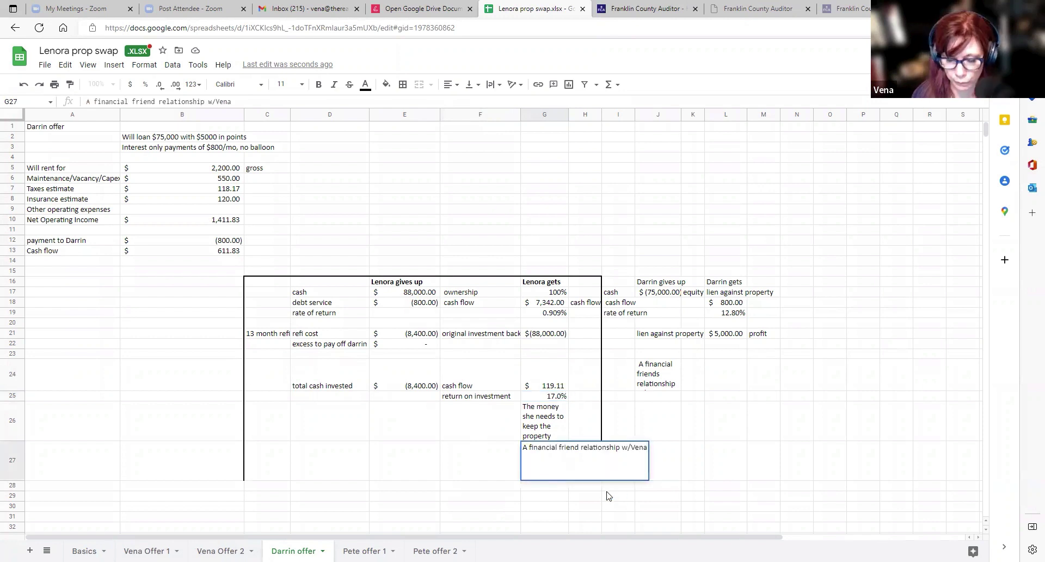
pyautogui.press('BackSpace')
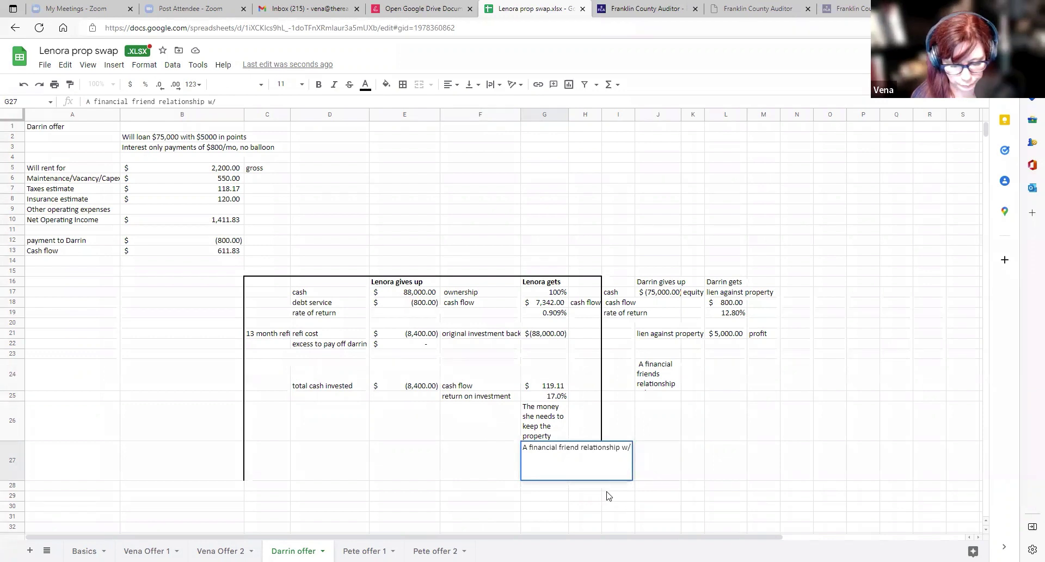
pyautogui.write('Darrin')
pyautogui.press('Return')
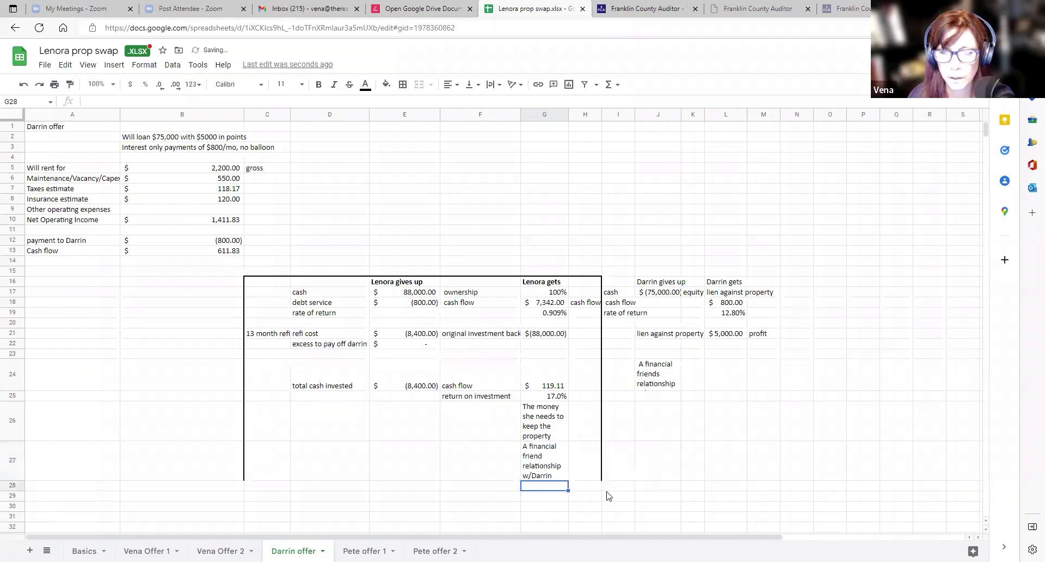
# Check the ownership, payment and lender's cash figures, then delete the "equity" label in K17.
pyautogui.click(533, 294)
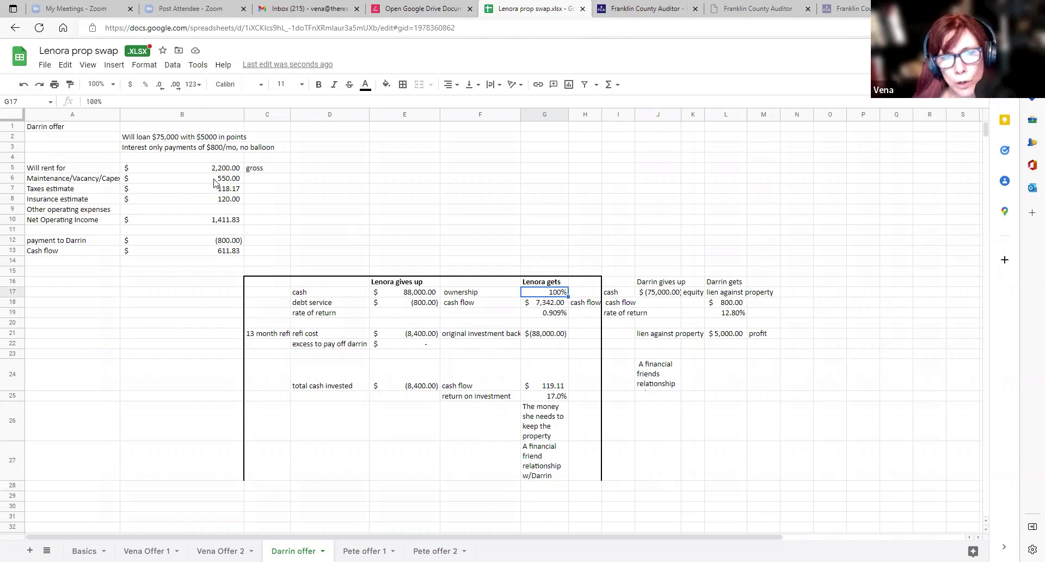
pyautogui.click(233, 241)
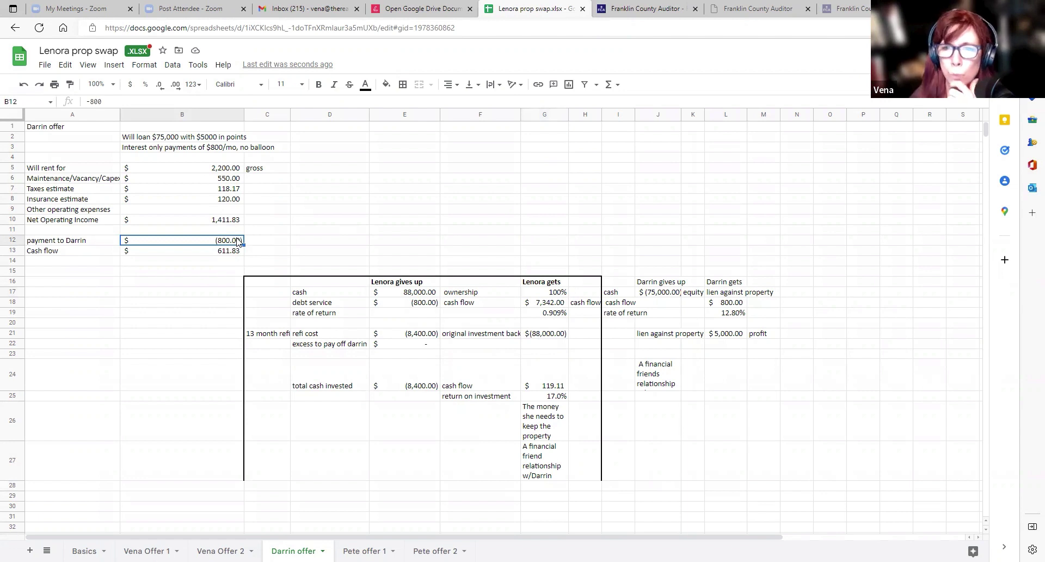
pyautogui.click(667, 292)
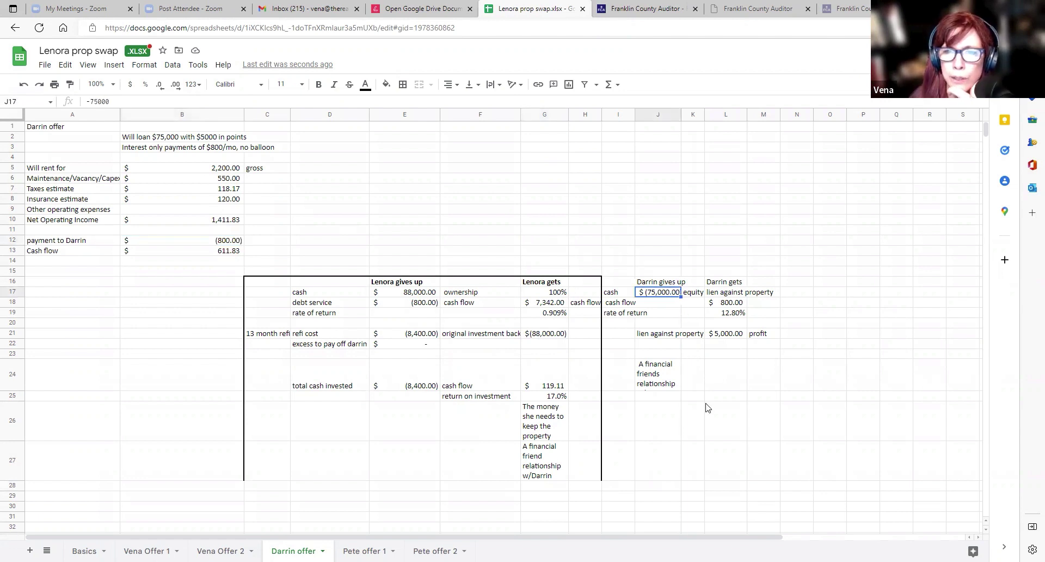
pyautogui.click(728, 292)
pyautogui.click(683, 294)
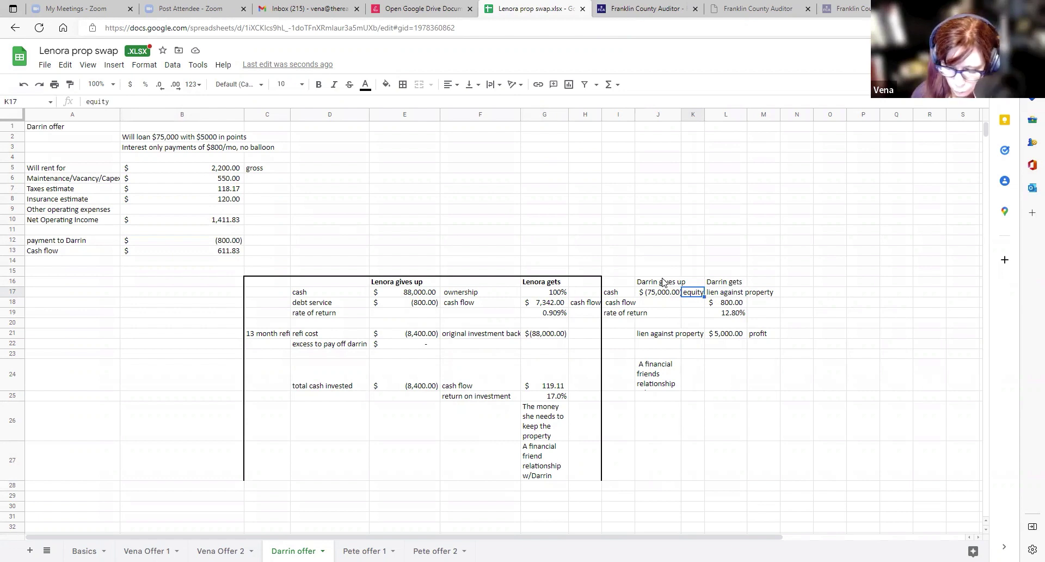
pyautogui.press('Delete')
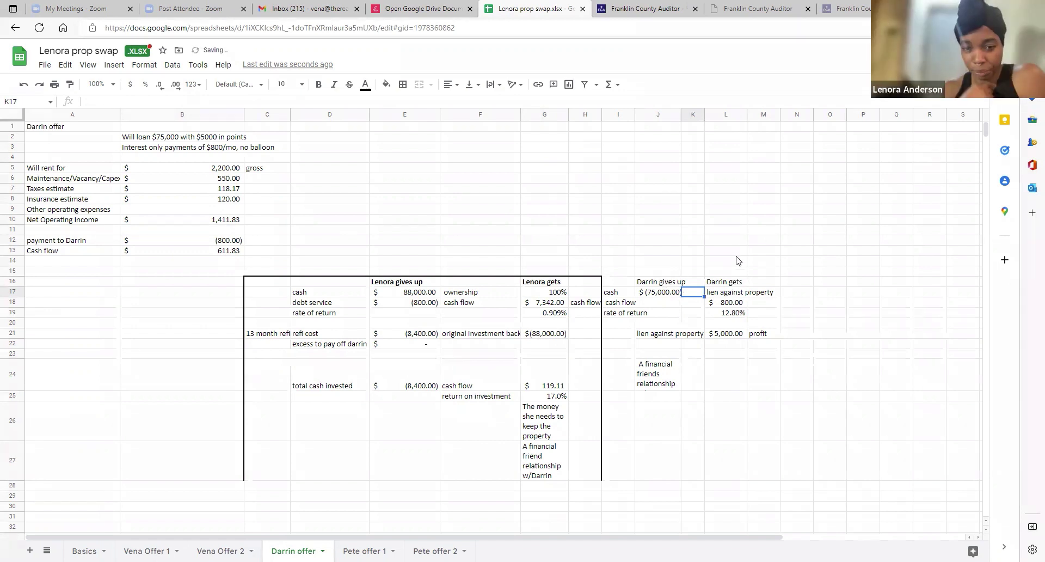
# Review the lender's side: monthly cash flow in L18, rate of return formula in L19, profit in L21 and relationship note in J24.
pyautogui.click(743, 303)
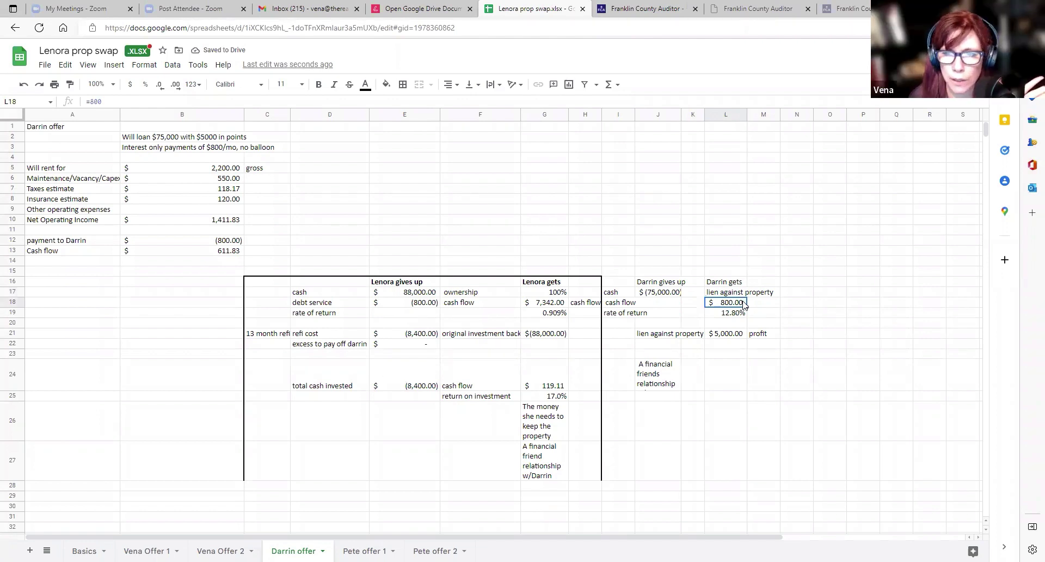
pyautogui.click(737, 314)
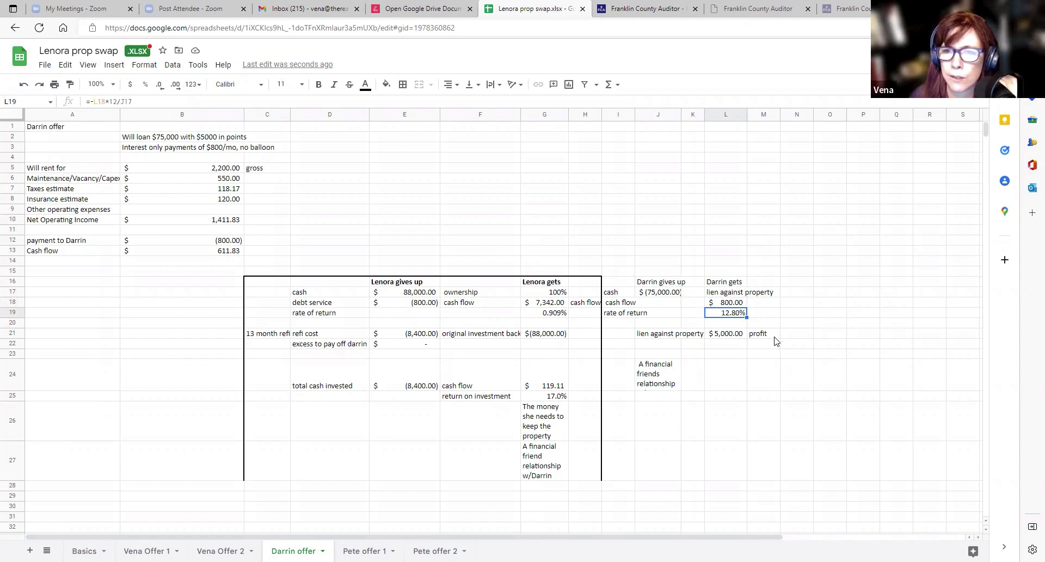
pyautogui.click(732, 337)
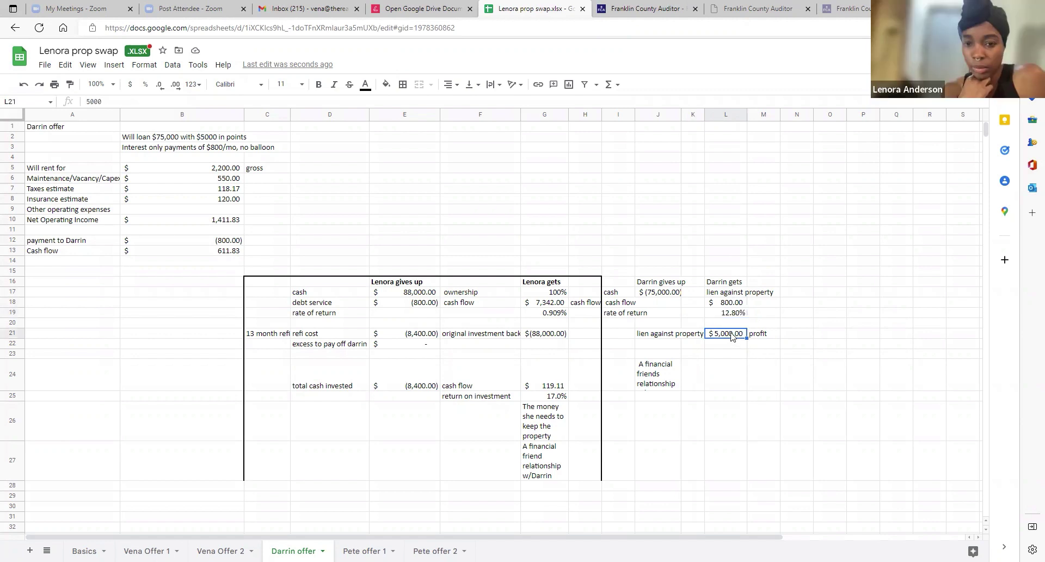
pyautogui.click(654, 337)
pyautogui.click(737, 333)
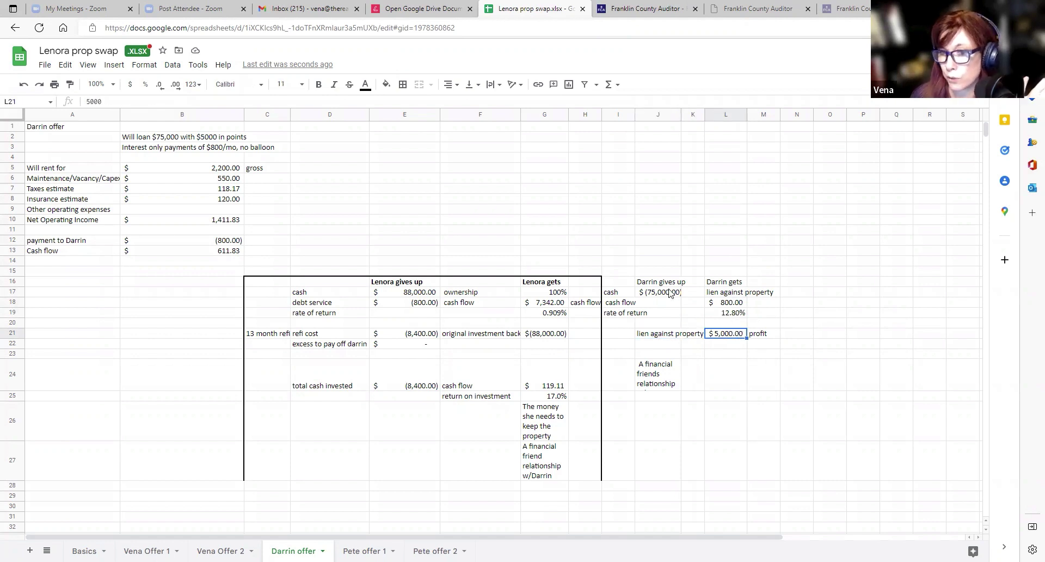
pyautogui.click(668, 384)
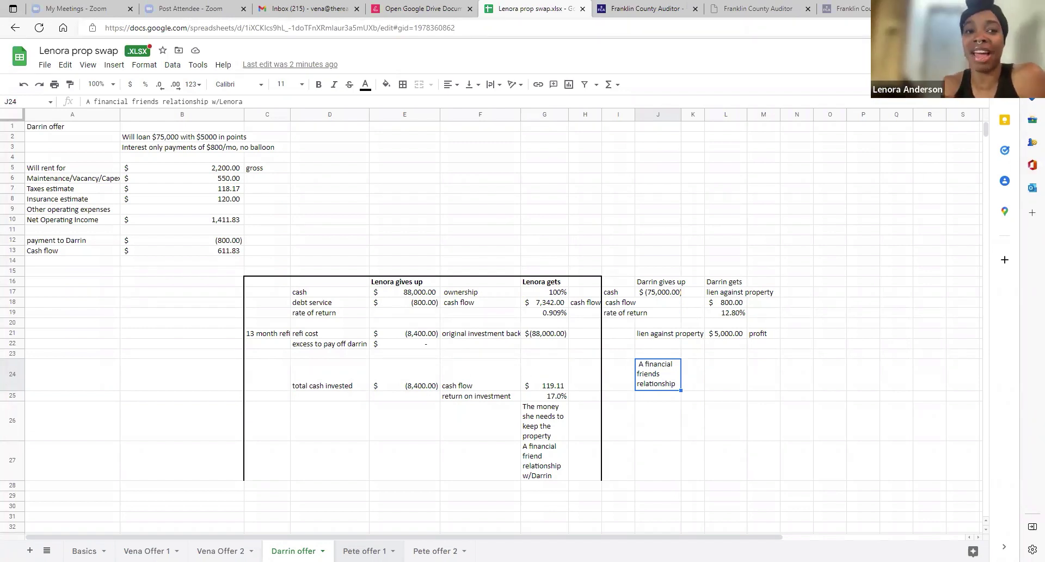
# On the sheet for the $5000 option offer, widen column P slightly so the financial friends note wraps cleanly.
pyautogui.click(364, 550)
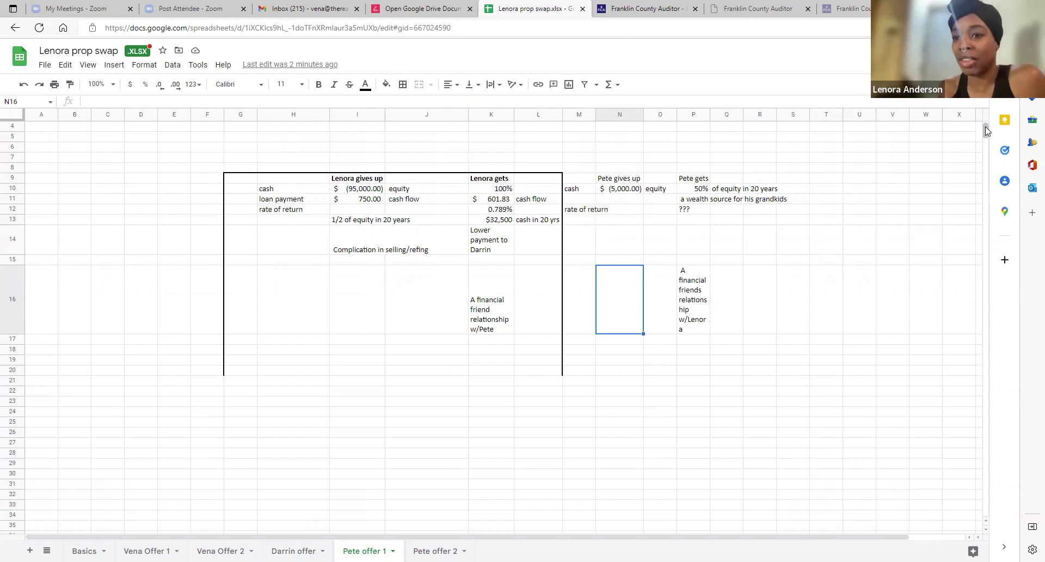
pyautogui.scroll(1, 984, 122)
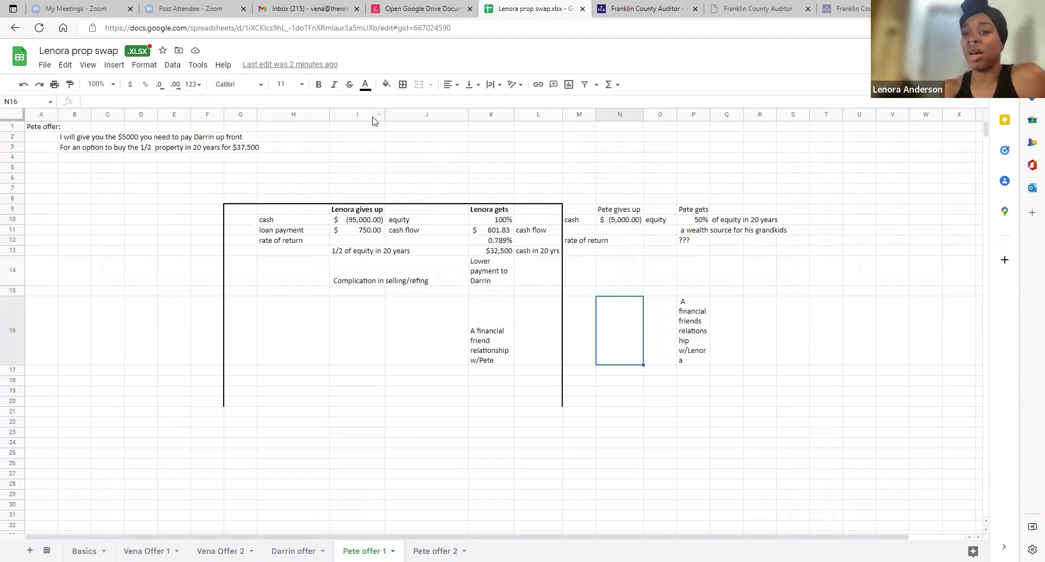
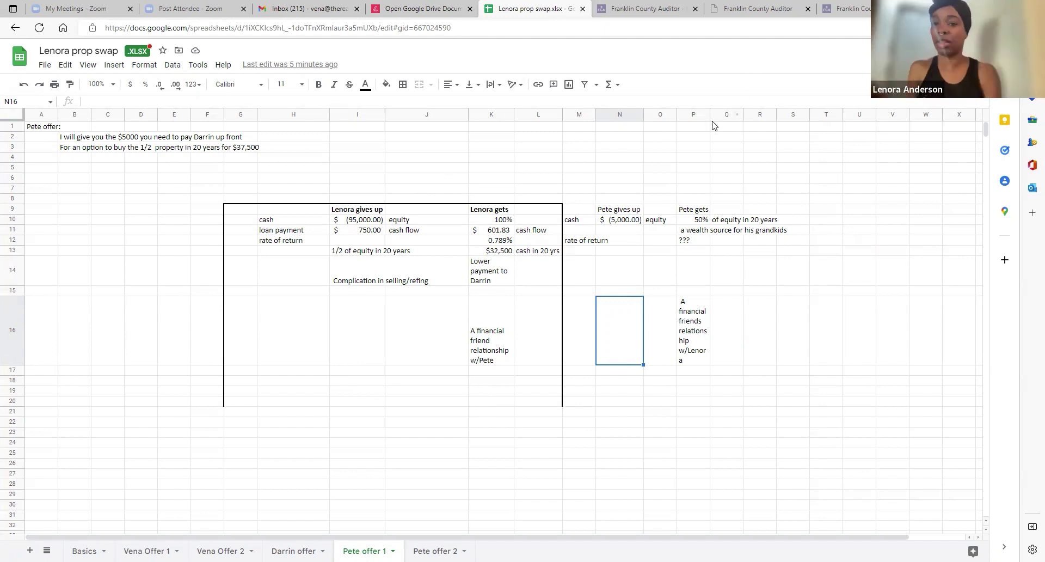
pyautogui.moveTo(710, 115); pyautogui.dragTo(723, 116)
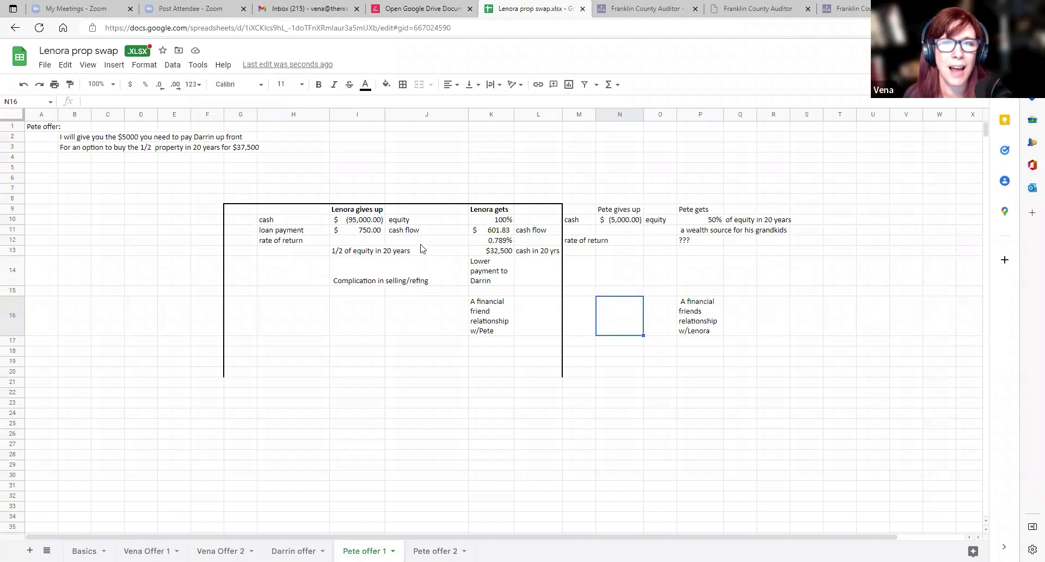
# Replace the cash figure in I10 with a link to the purchase price in Basics!C4.
pyautogui.click(358, 221)
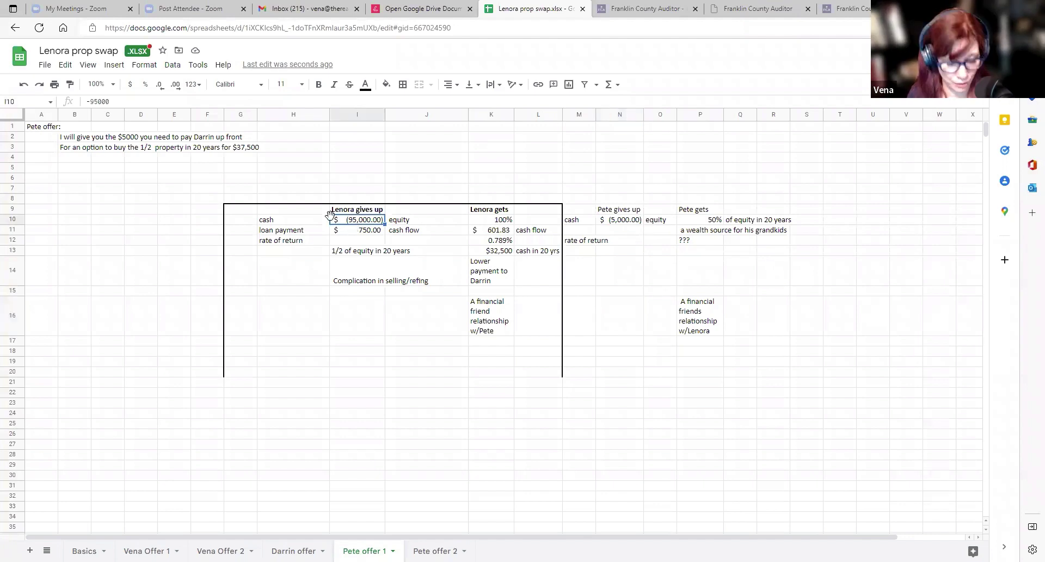
pyautogui.write('+')
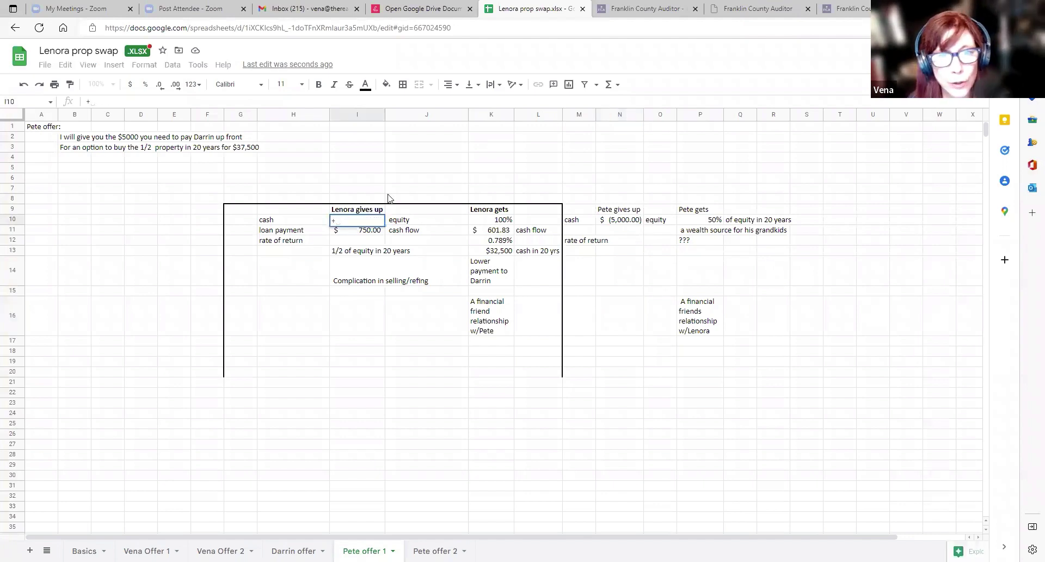
pyautogui.click(87, 551)
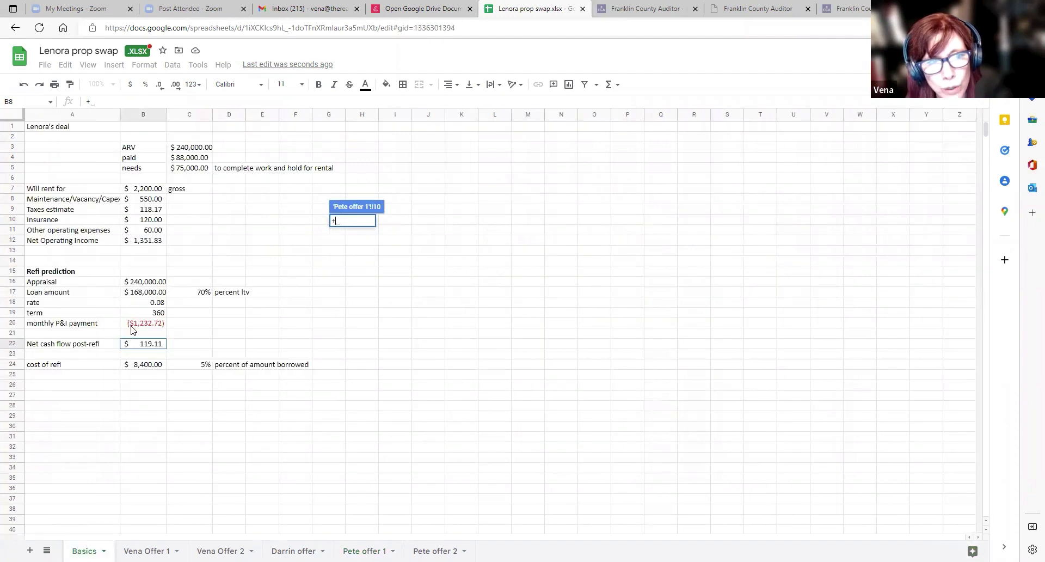
pyautogui.click(180, 159)
pyautogui.press('Return')
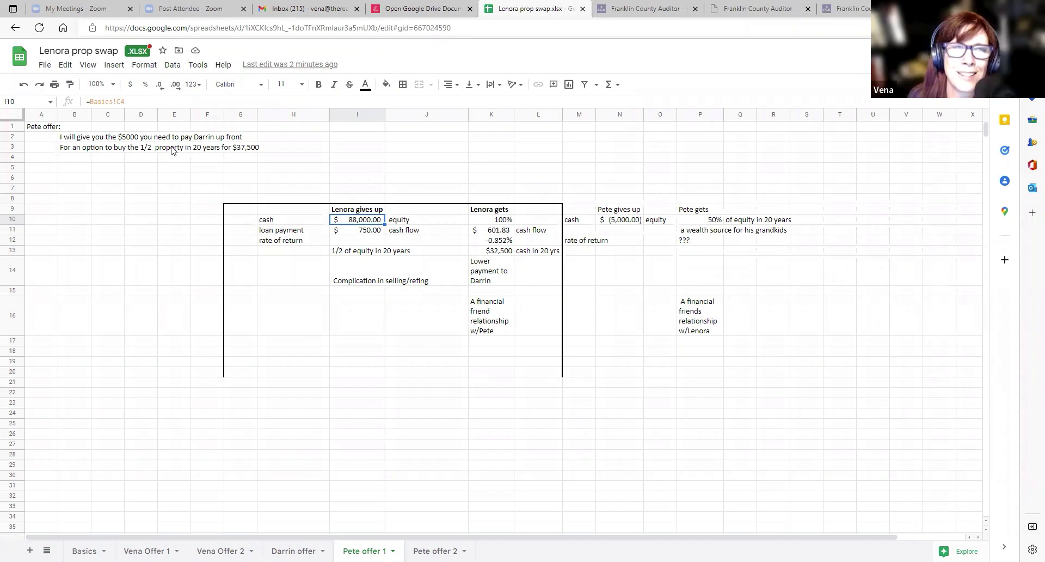
# Examine the option offer's terms, the cash due in 20 years, the lower payment, relationship note and selling/refinancing complication.
pyautogui.click(87, 137)
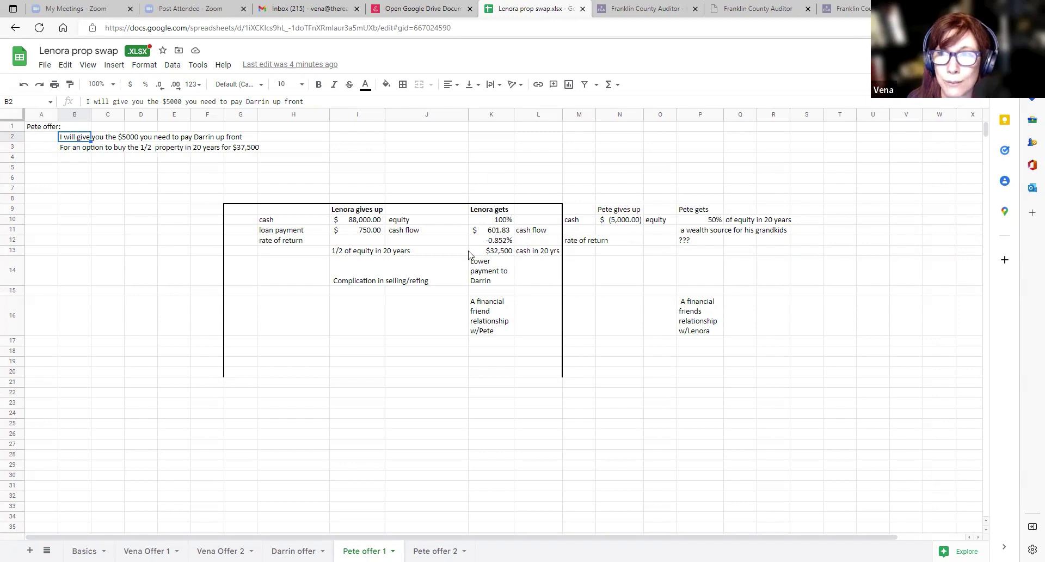
pyautogui.click(500, 255)
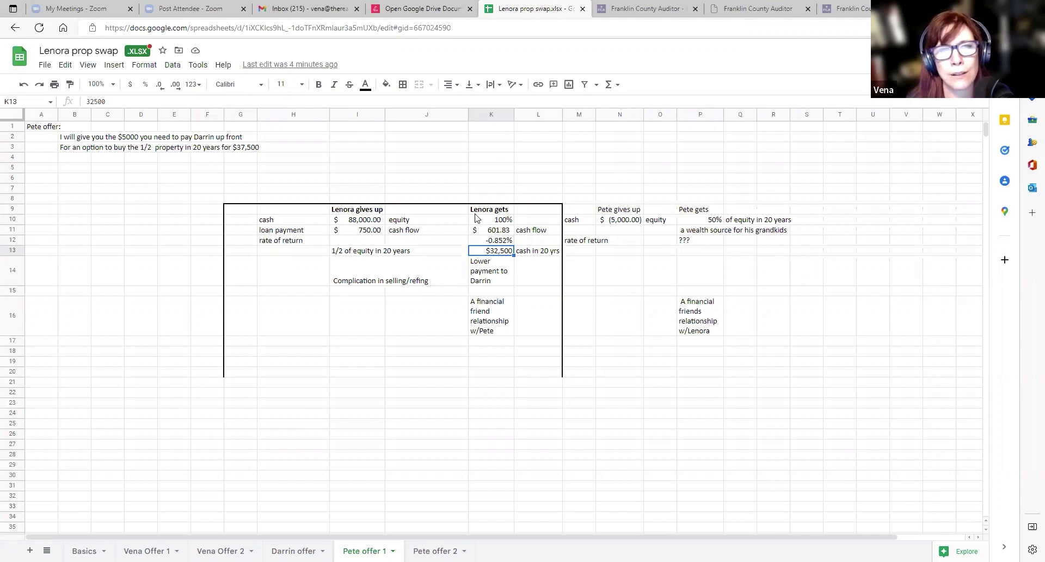
pyautogui.click(127, 138)
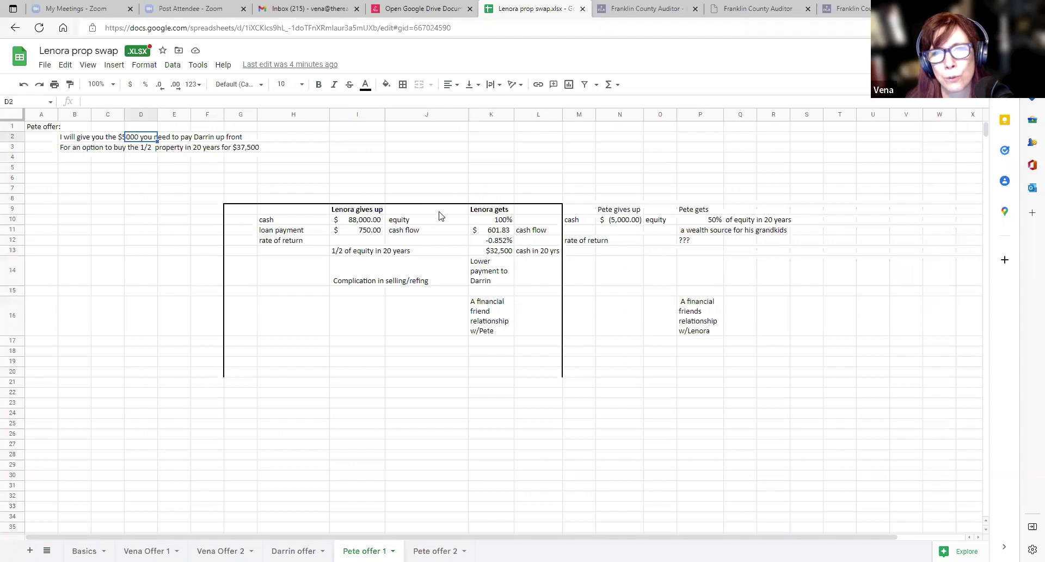
pyautogui.click(487, 251)
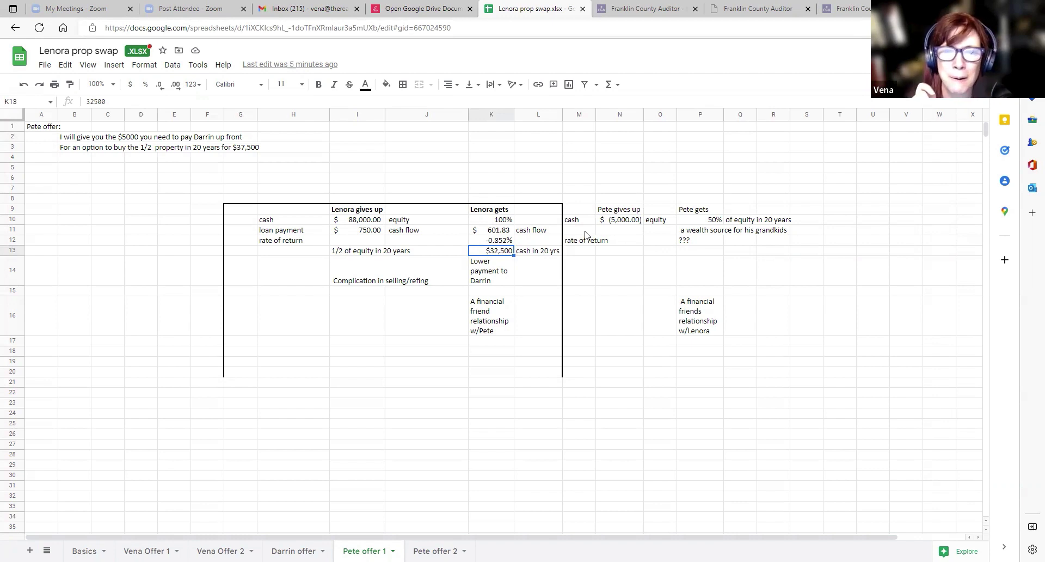
pyautogui.click(490, 279)
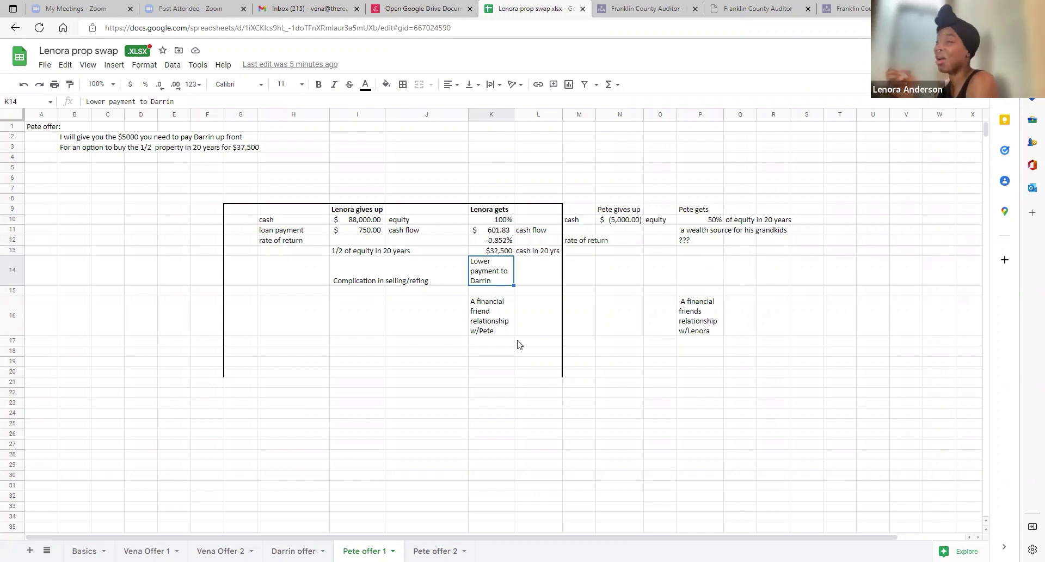
pyautogui.click(496, 323)
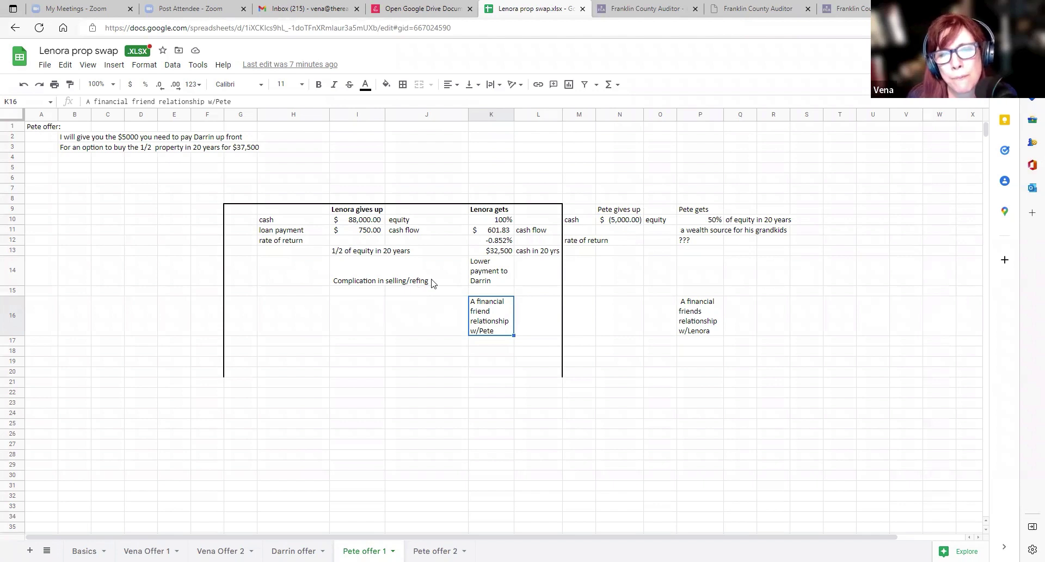
pyautogui.click(363, 281)
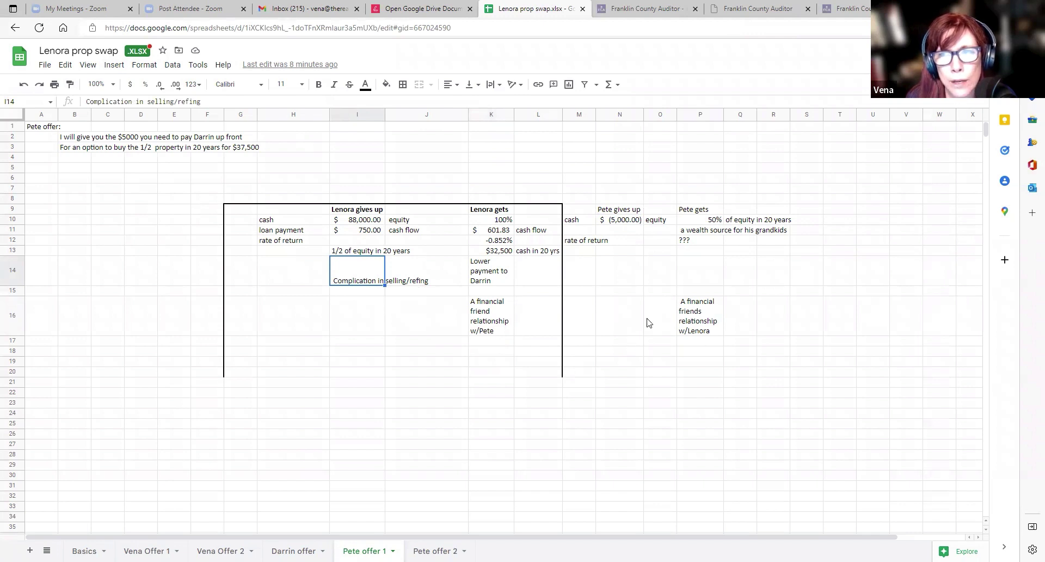
pyautogui.click(326, 323)
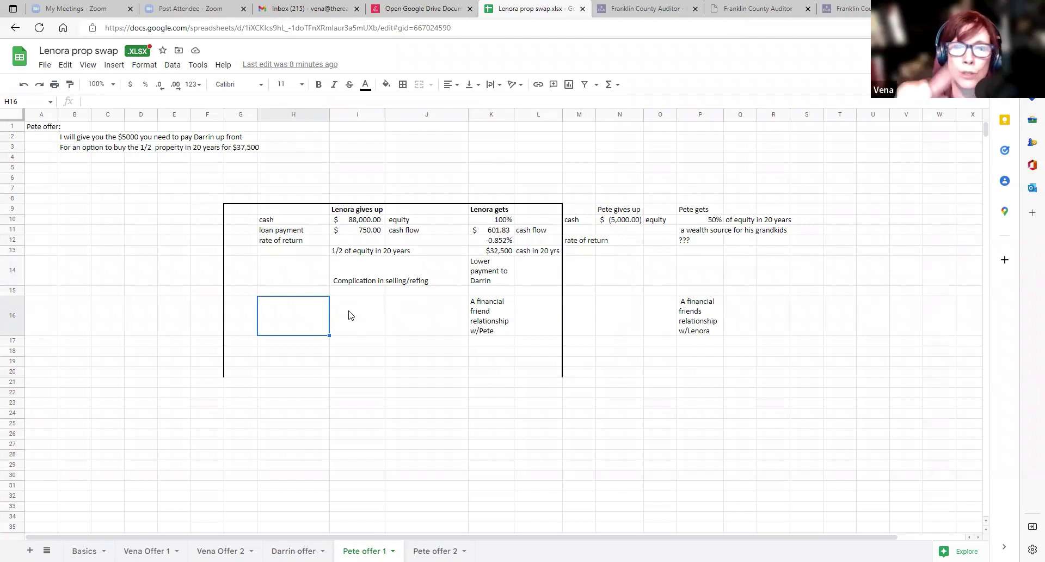
pyautogui.click(352, 282)
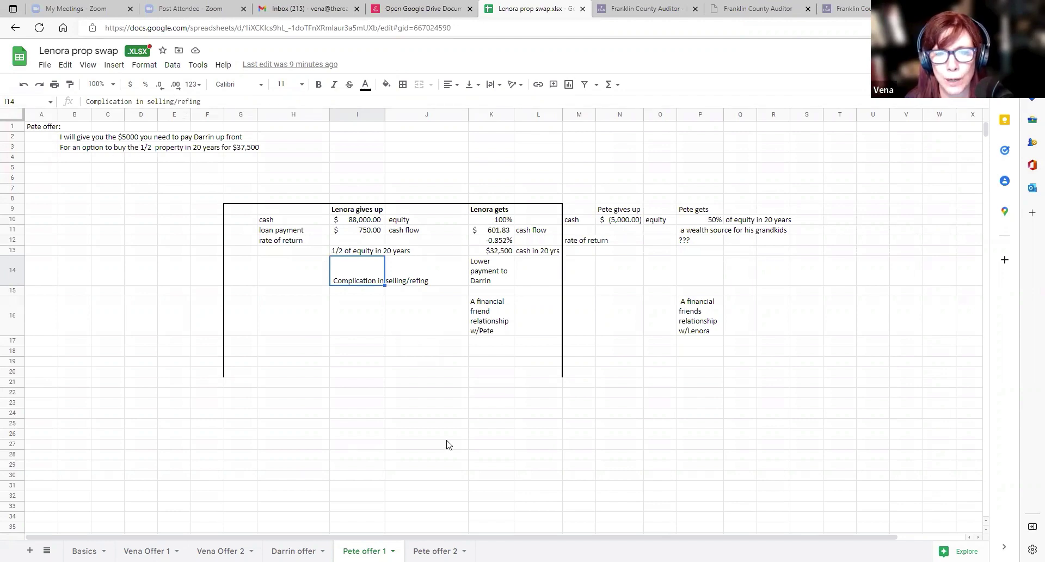
# Review the waterfront property offer's sheet and compare it with the swap board in Oct_21_2022_propswap.pdf in Gmail.
pyautogui.hotkey('ctrl', 'shift', 'pagedown')
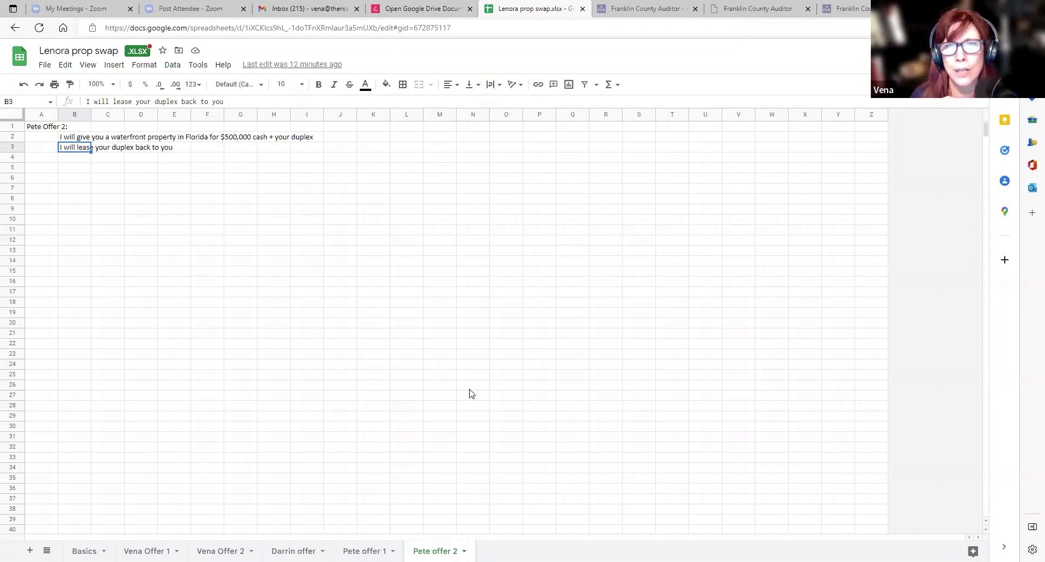
pyautogui.click(292, 10)
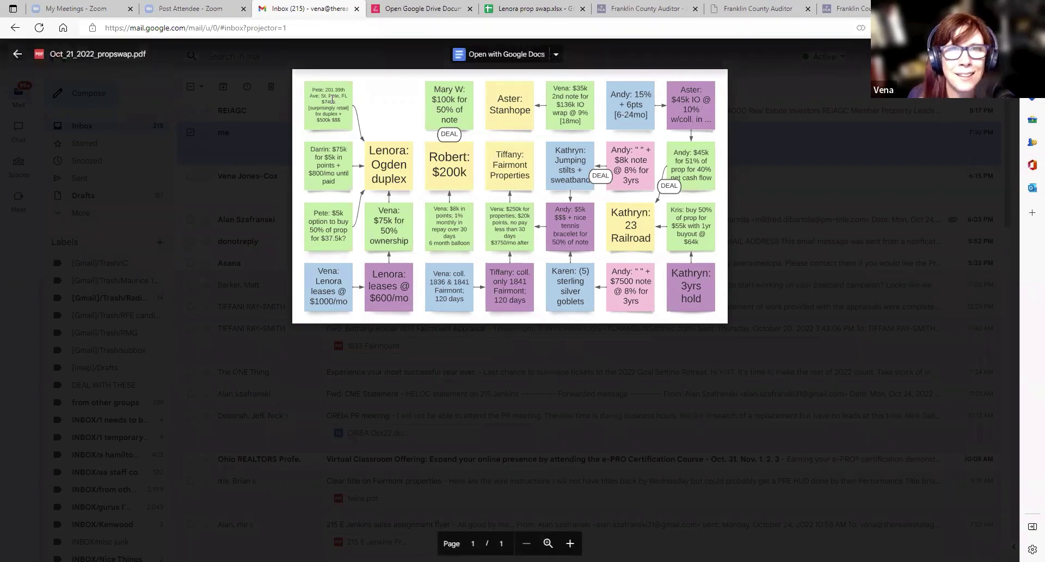
pyautogui.hotkey('ctrl', '5')
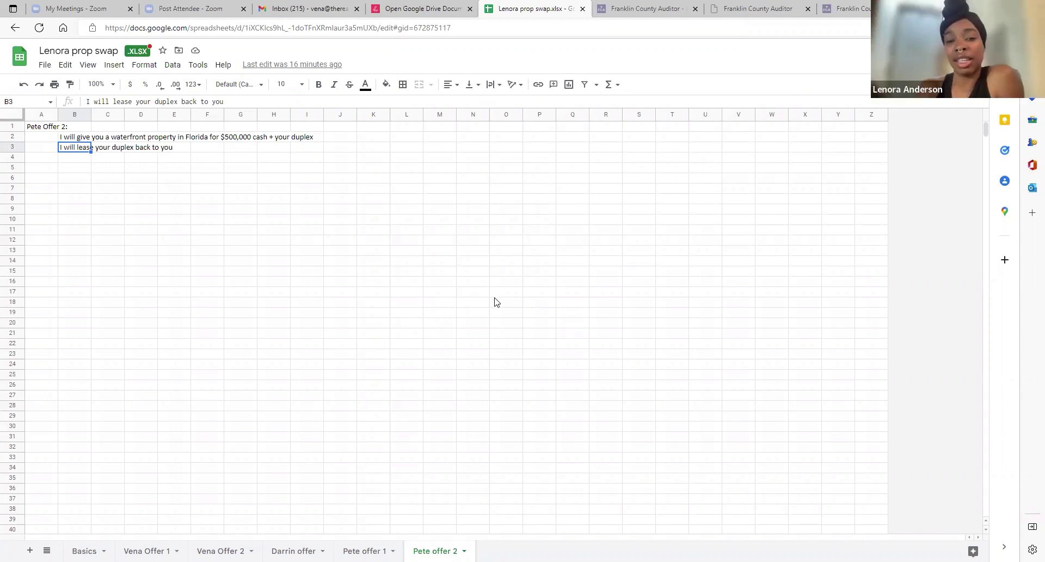
pyautogui.click(403, 231)
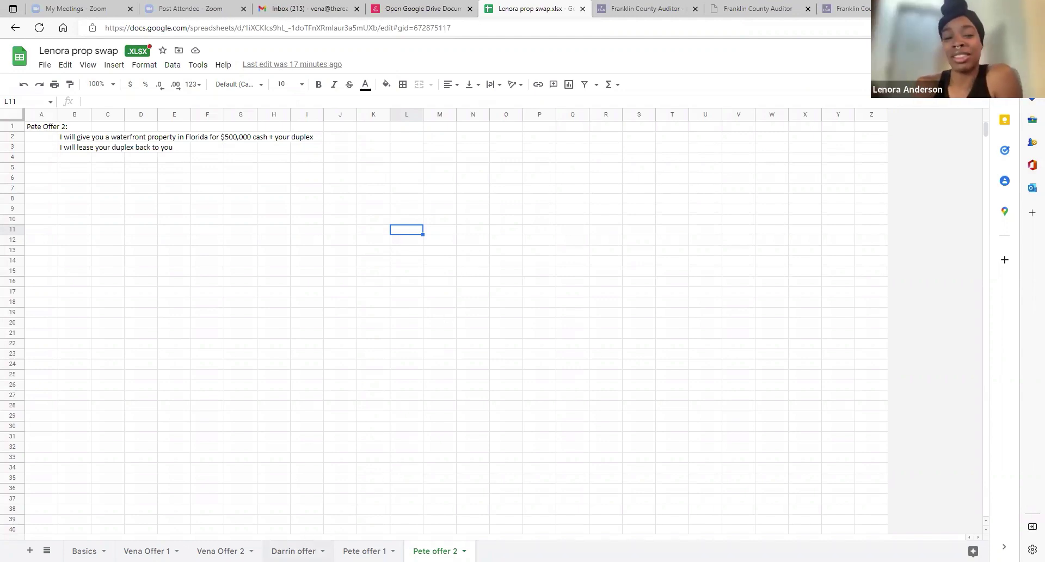
# Compare both investor partnership offer sheets, then return to the lender's $75,000 loan offer sheet.
pyautogui.click(303, 548)
pyautogui.hotkey('ctrl', 'shift', 'pageup')
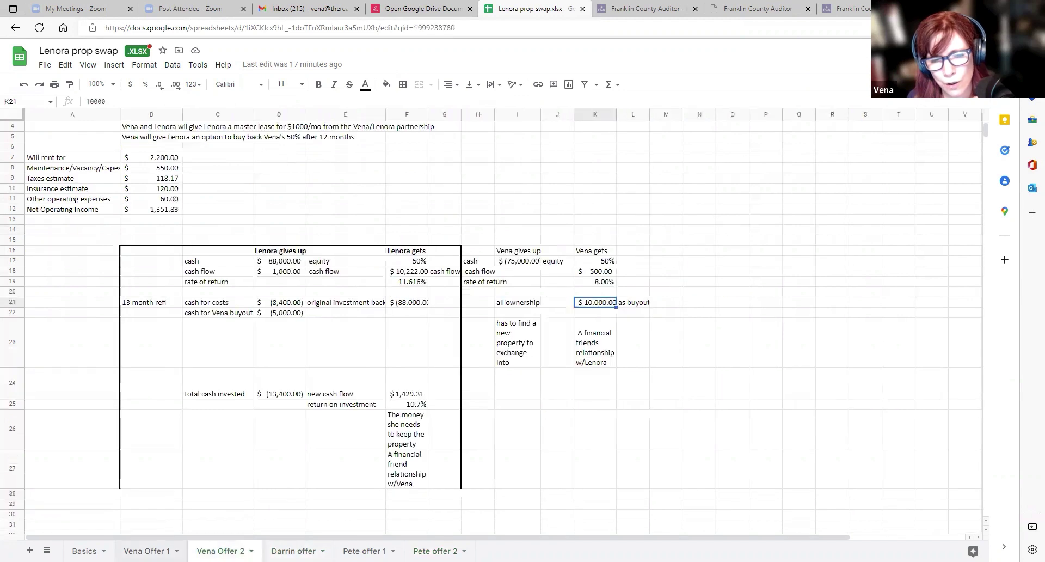
pyautogui.hotkey('ctrl', 'shift', 'pageup')
pyautogui.hotkey('ctrl', 'shift', 'pagedown')
pyautogui.hotkey('ctrl', 'shift', 'pagedown')
pyautogui.hotkey('ctrl', 'shift', 'pageup')
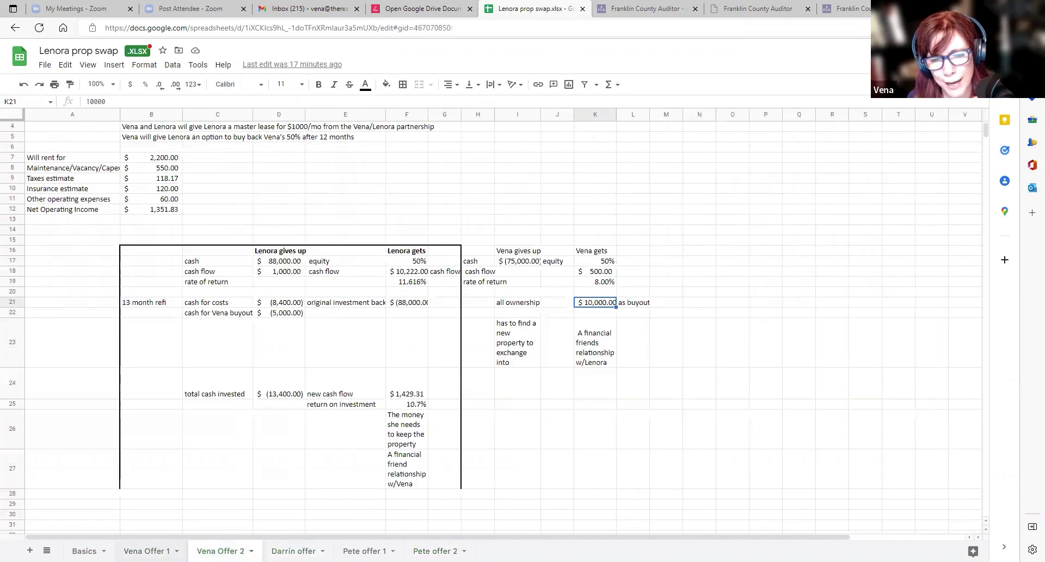
pyautogui.hotkey('ctrl', 'shift', 'pageup')
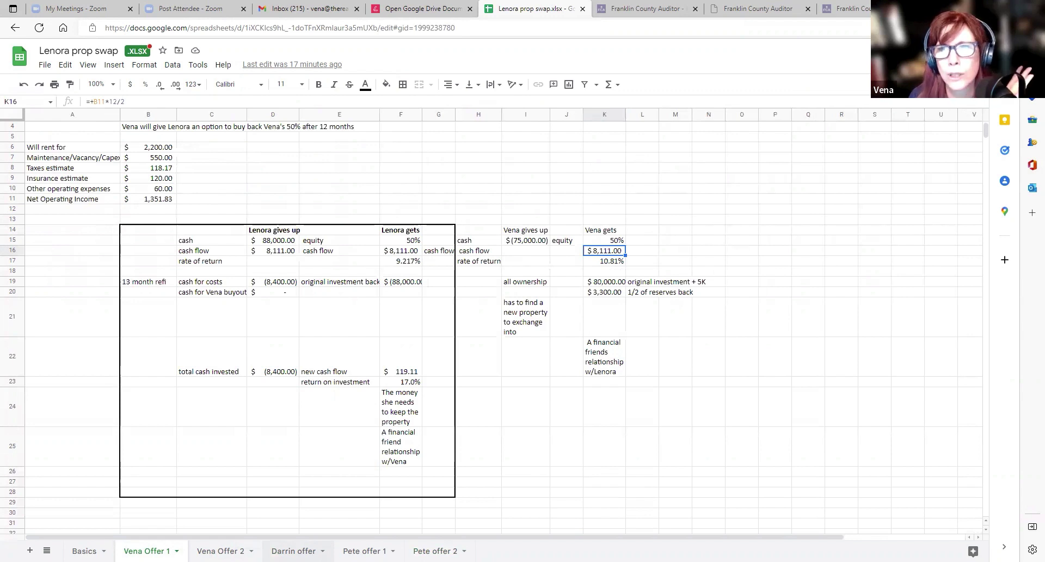
pyautogui.click(293, 550)
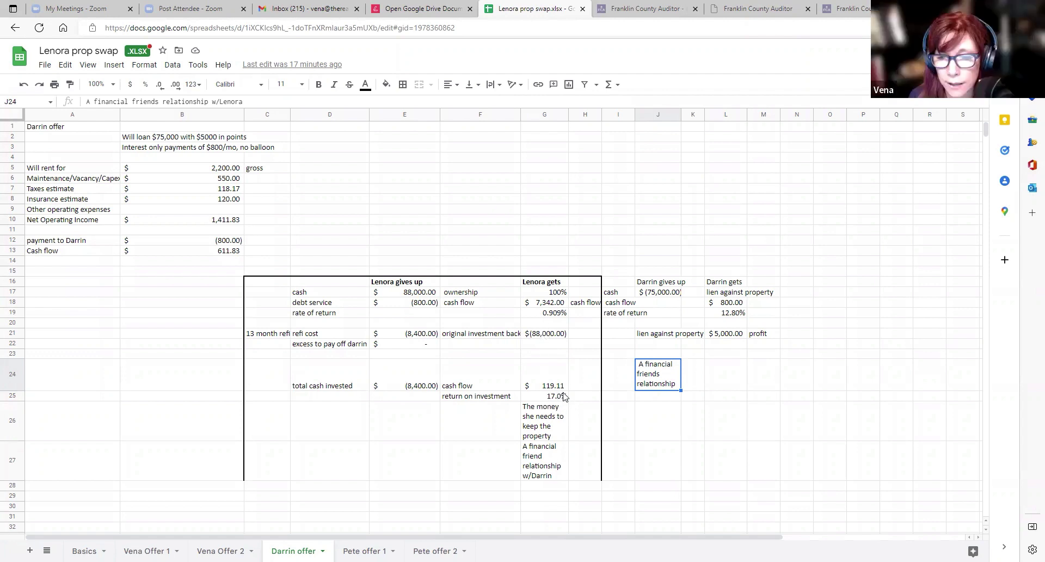
# Compare the second investor partnership offer sheet with the lender's loan offer sheet, checking the owner's rate of return in F19.
pyautogui.click(220, 550)
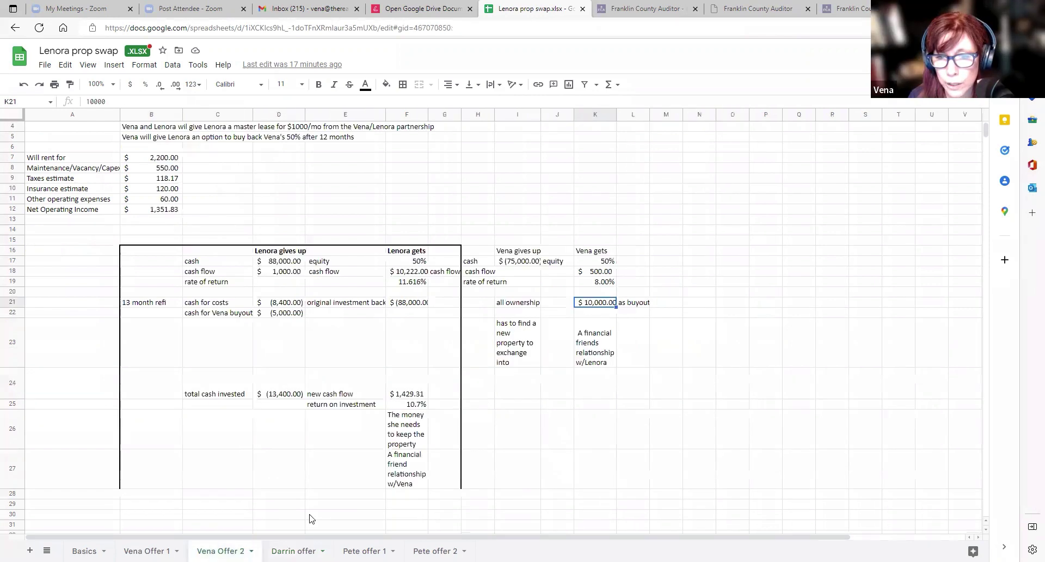
pyautogui.click(419, 284)
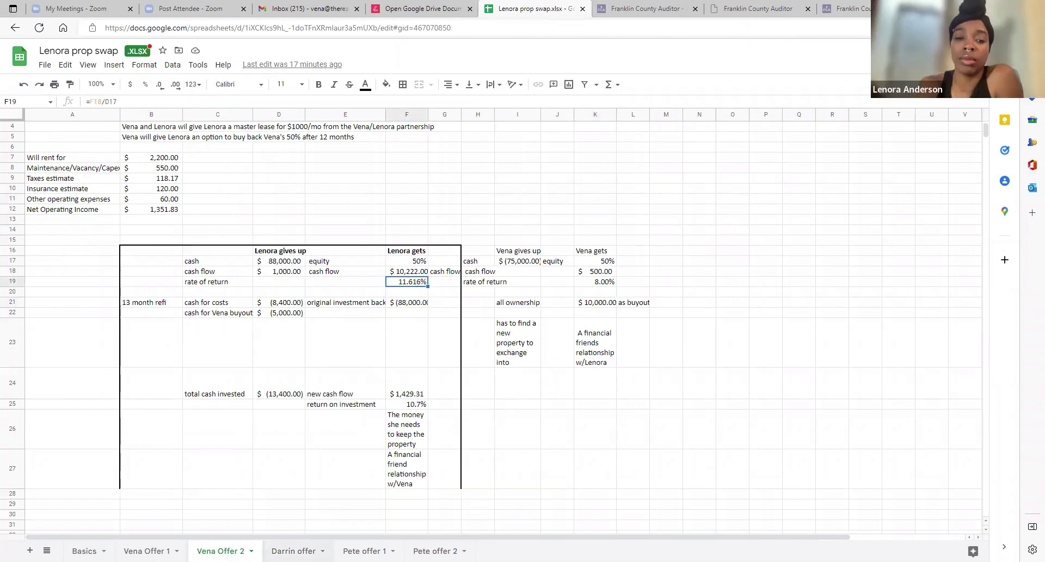
pyautogui.click(296, 551)
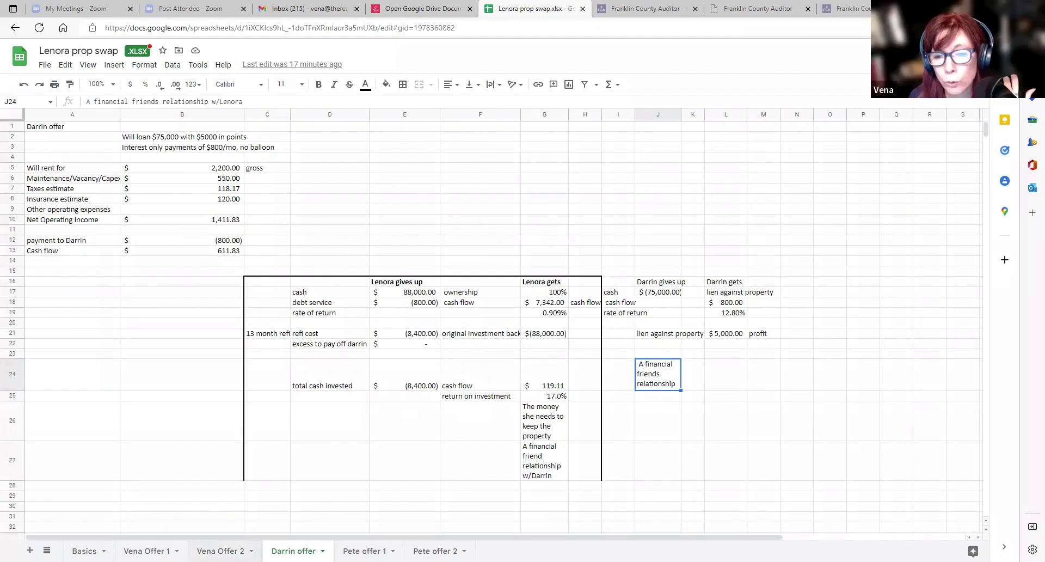
pyautogui.click(220, 550)
pyautogui.click(293, 550)
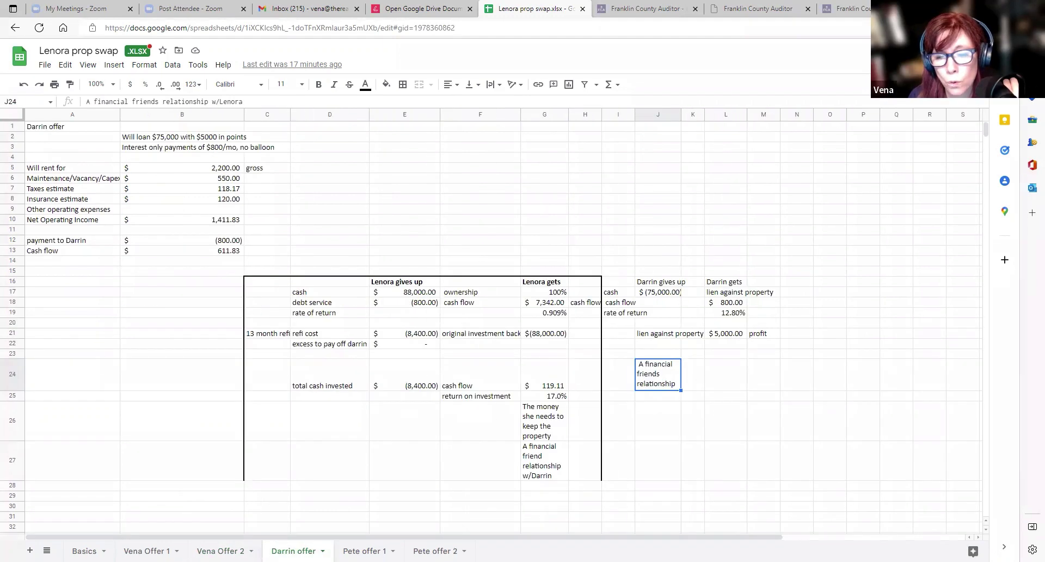
pyautogui.click(220, 551)
pyautogui.click(293, 551)
pyautogui.click(220, 551)
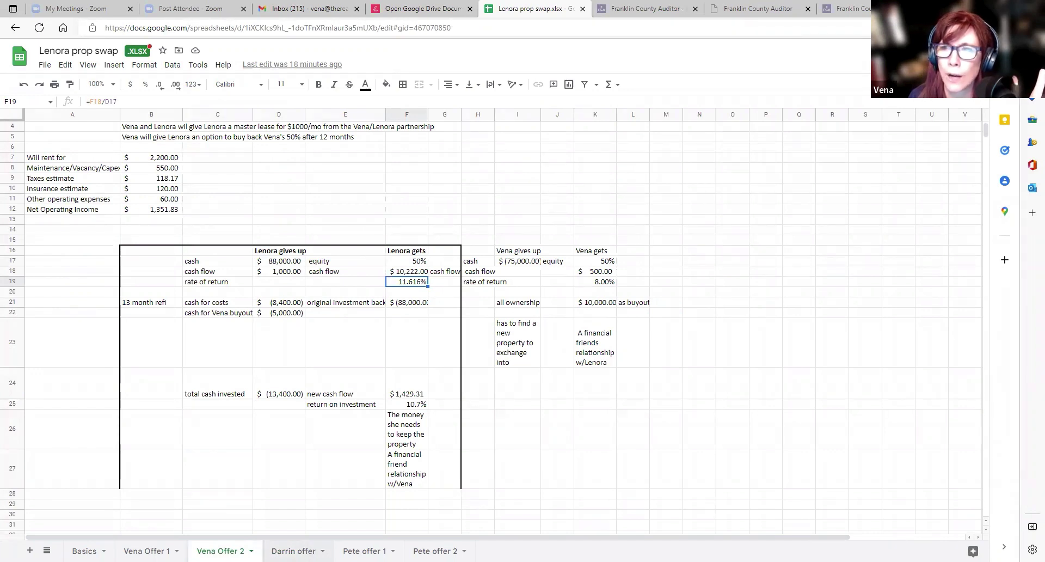
pyautogui.click(293, 550)
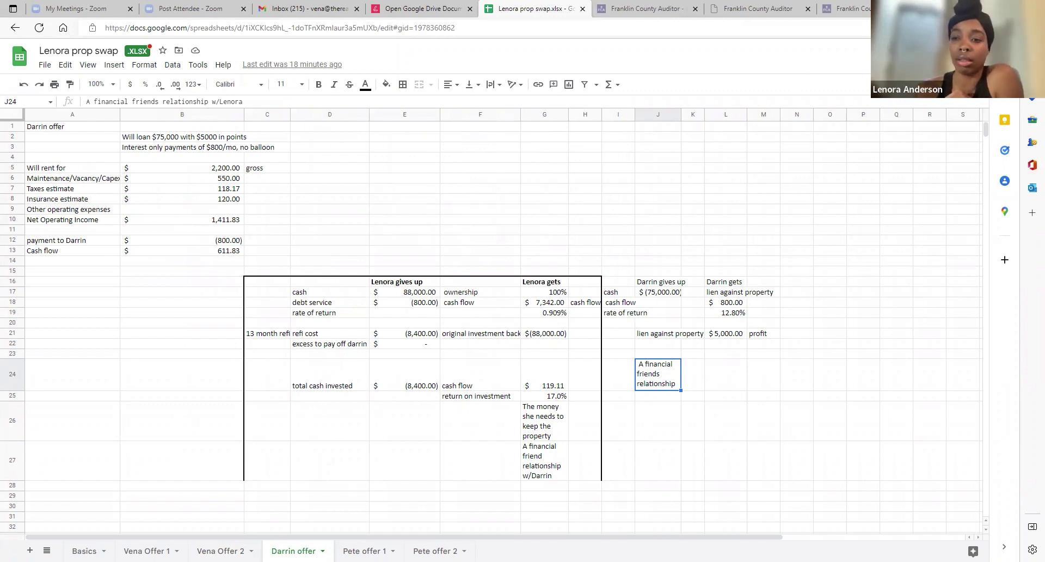
pyautogui.click(220, 550)
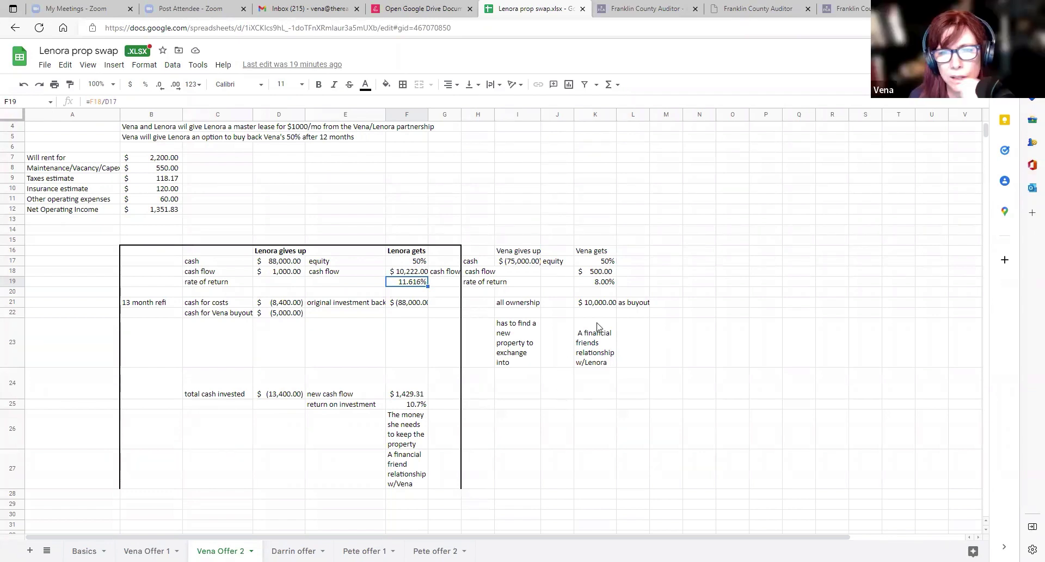
# Examine the second partnership offer's buyout amount in K21, the master lease and buy-back option terms in B4:B5, and the investor's cash flow.
pyautogui.click(598, 303)
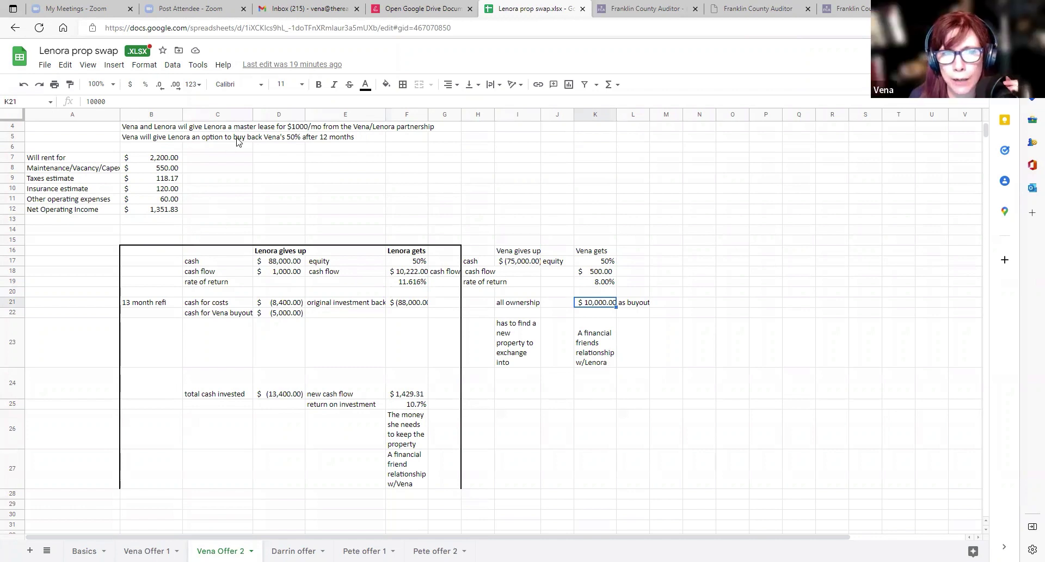
pyautogui.moveTo(142, 139); pyautogui.dragTo(144, 127)
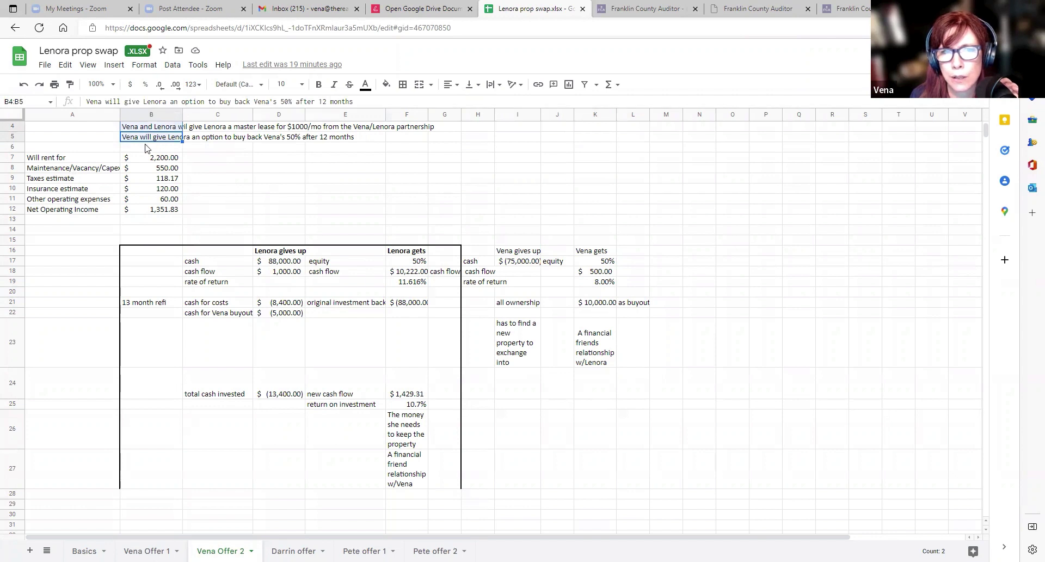
pyautogui.click(146, 148)
pyautogui.click(147, 139)
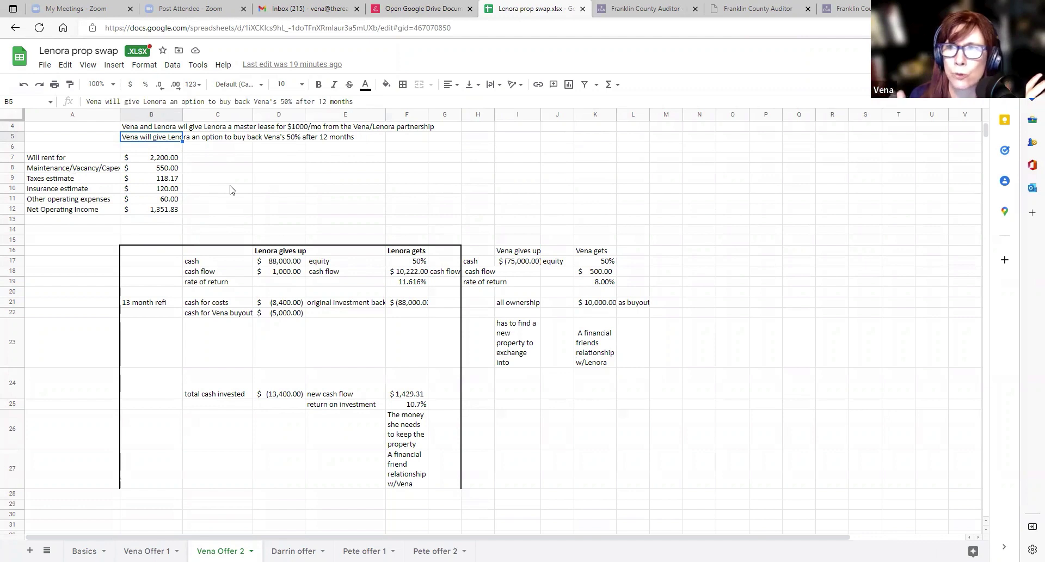
pyautogui.click(588, 308)
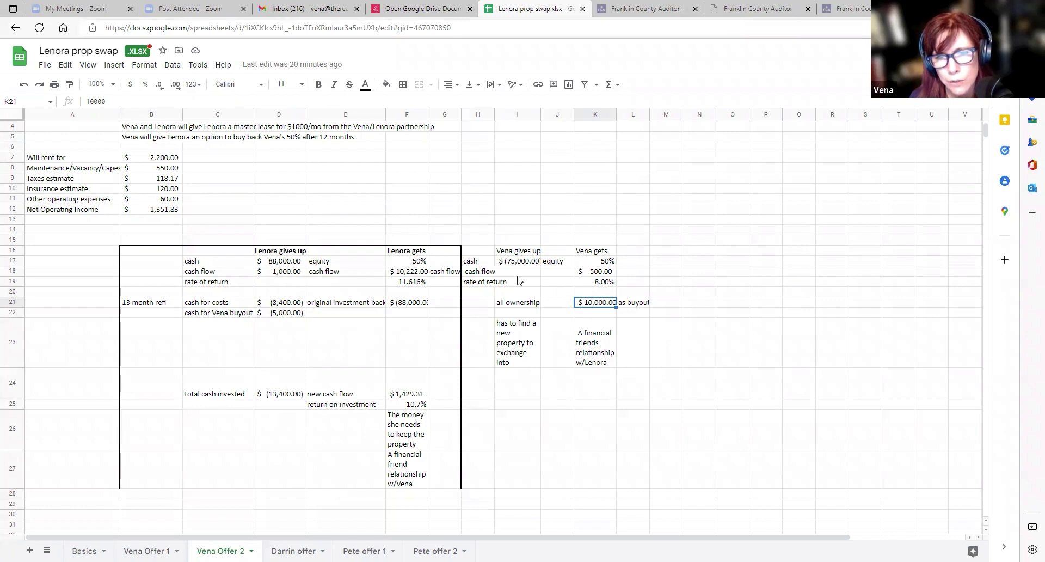
pyautogui.click(604, 275)
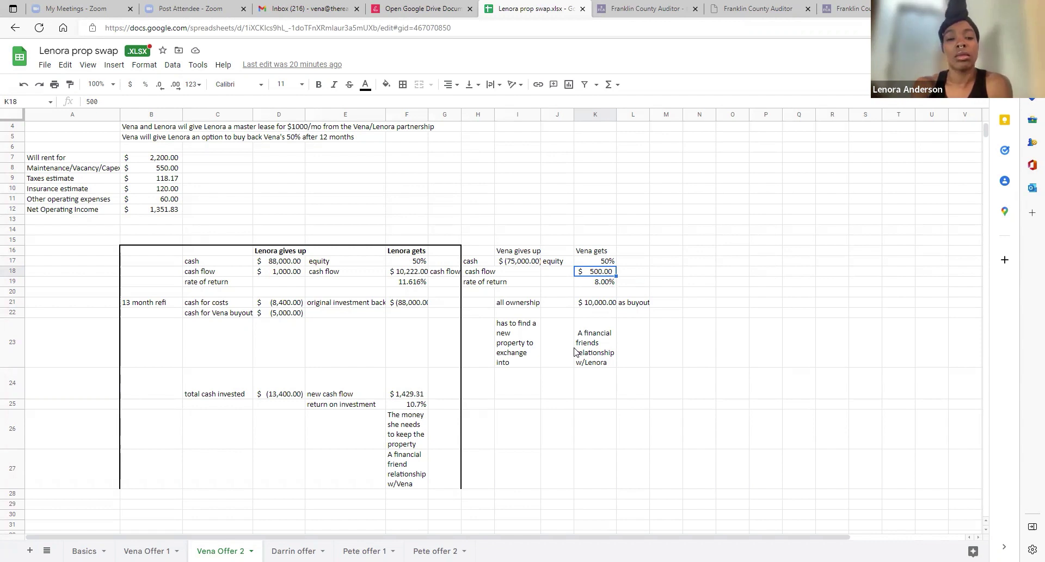
pyautogui.click(605, 302)
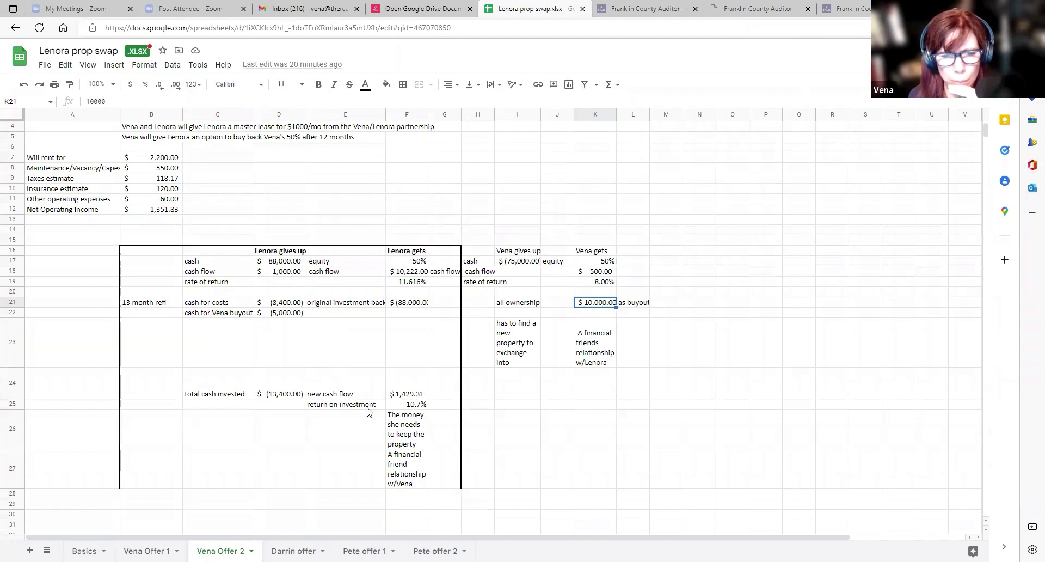
# Review the second partnership offer's 13-month refinance figures: new cash flow, cash for costs and cash for the investor's buyout.
pyautogui.click(417, 395)
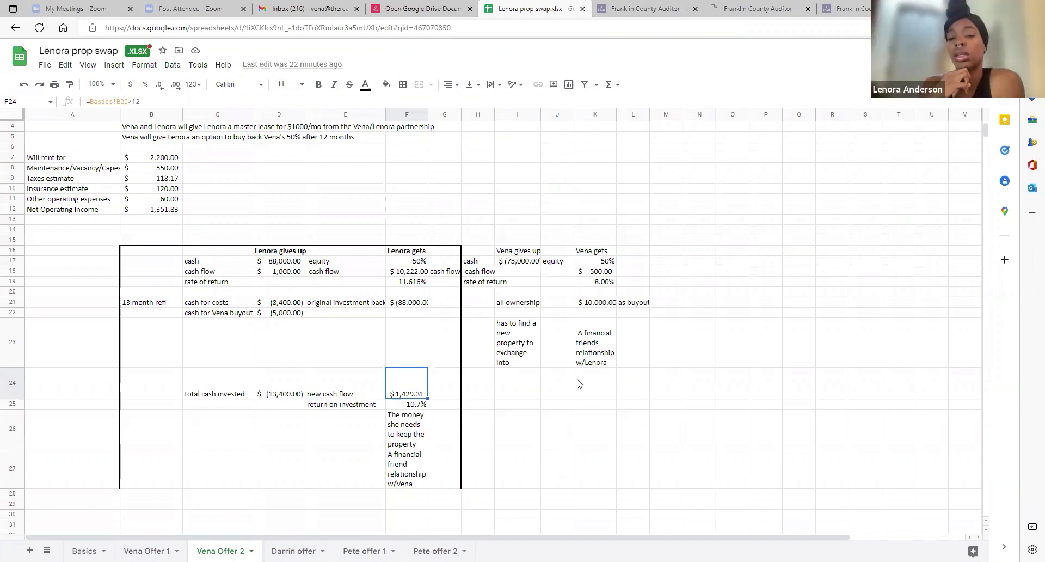
pyautogui.click(576, 417)
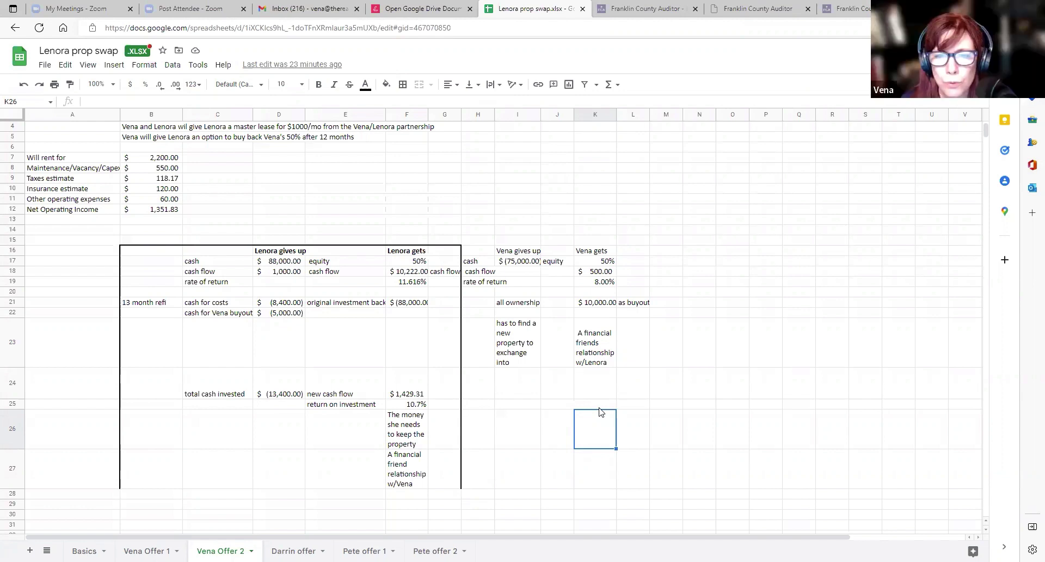
pyautogui.click(289, 305)
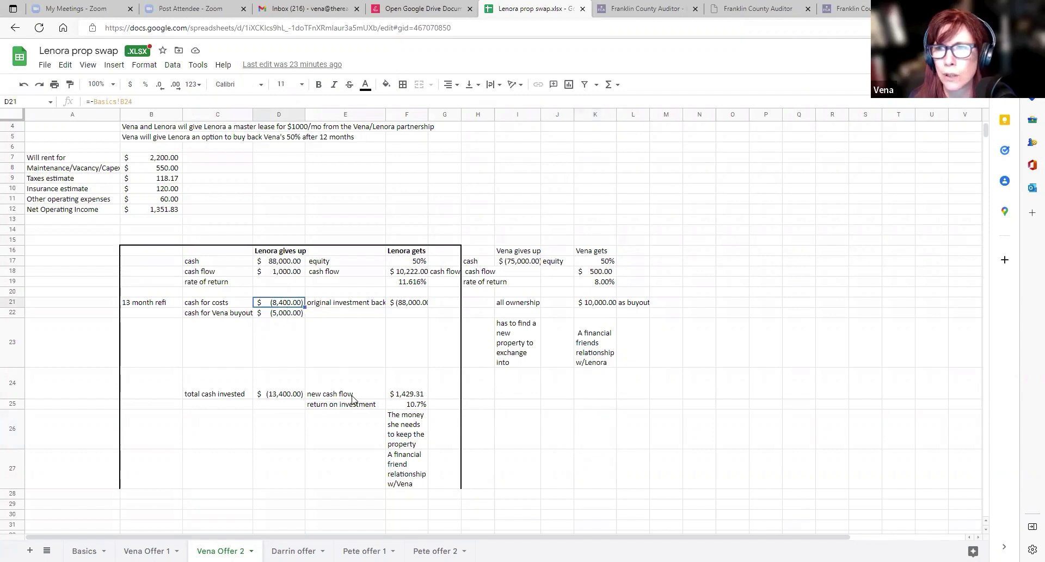
pyautogui.click(278, 314)
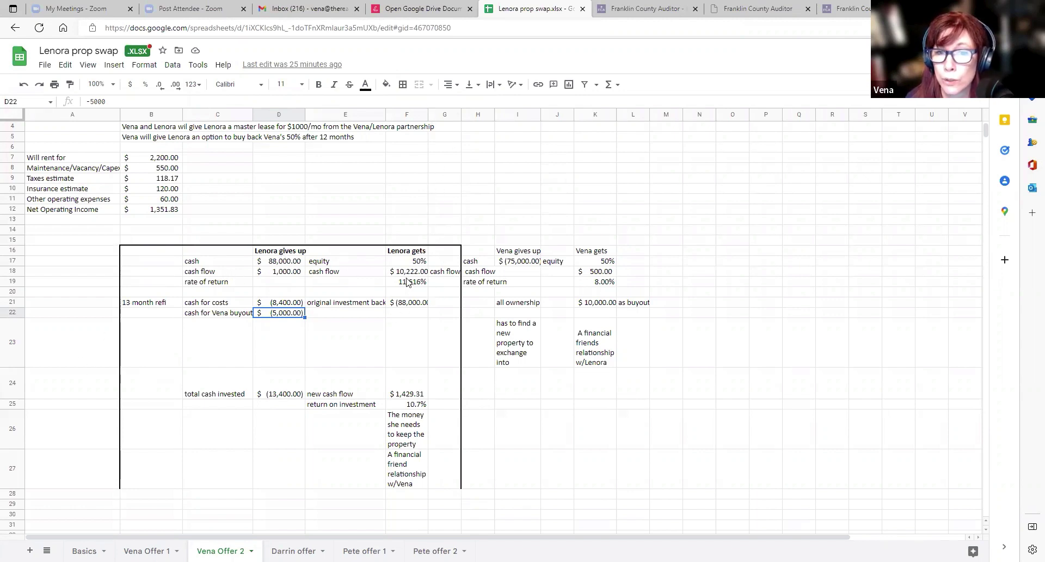
# Review the refi prediction on the Basics sheet, checking the monthly P&I payment formula in B20 and the rate in B18.
pyautogui.click(87, 551)
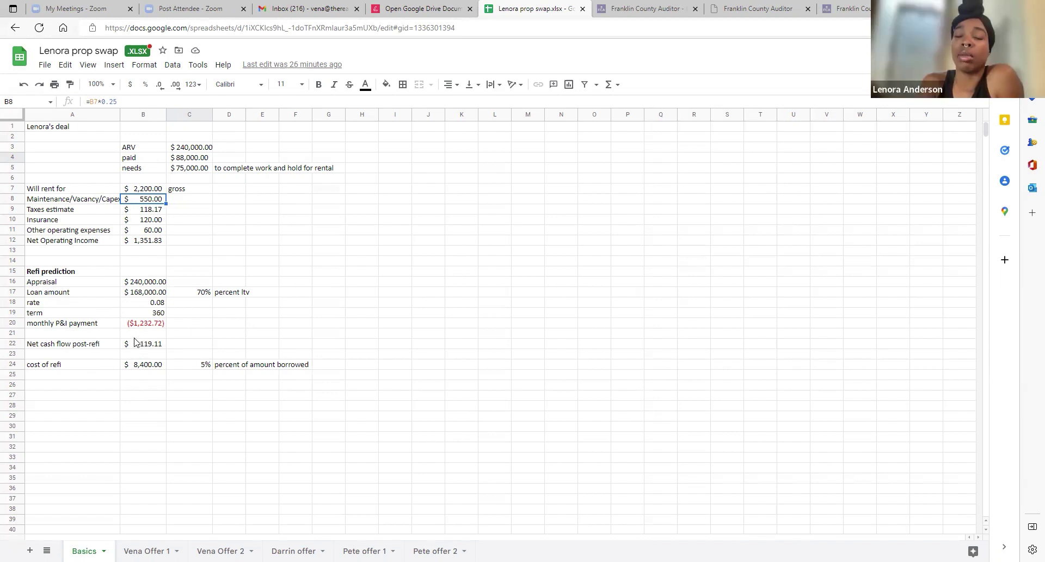
pyautogui.scroll(-1, 134, 342)
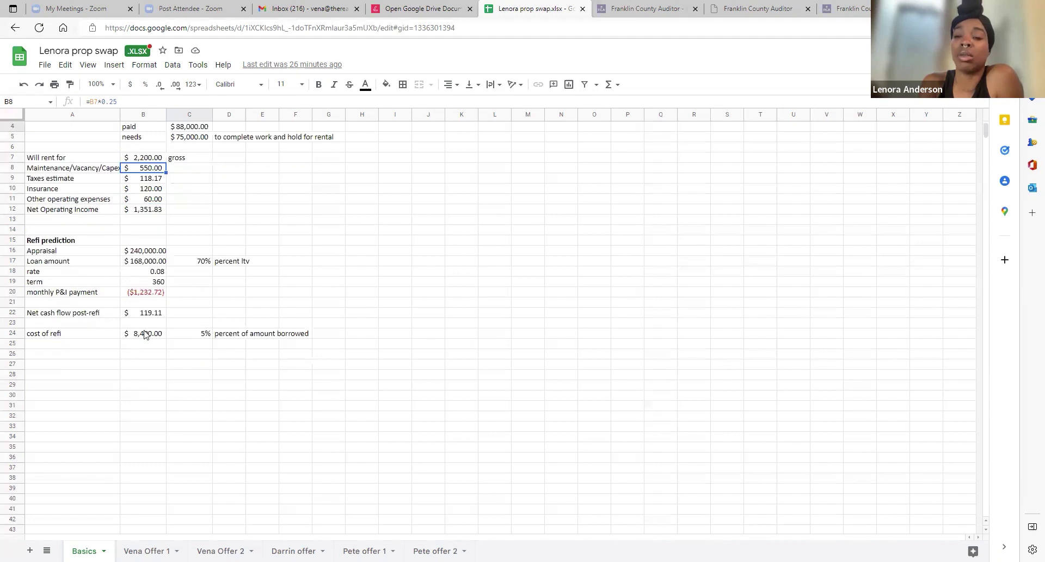
pyautogui.scroll(1, 145, 334)
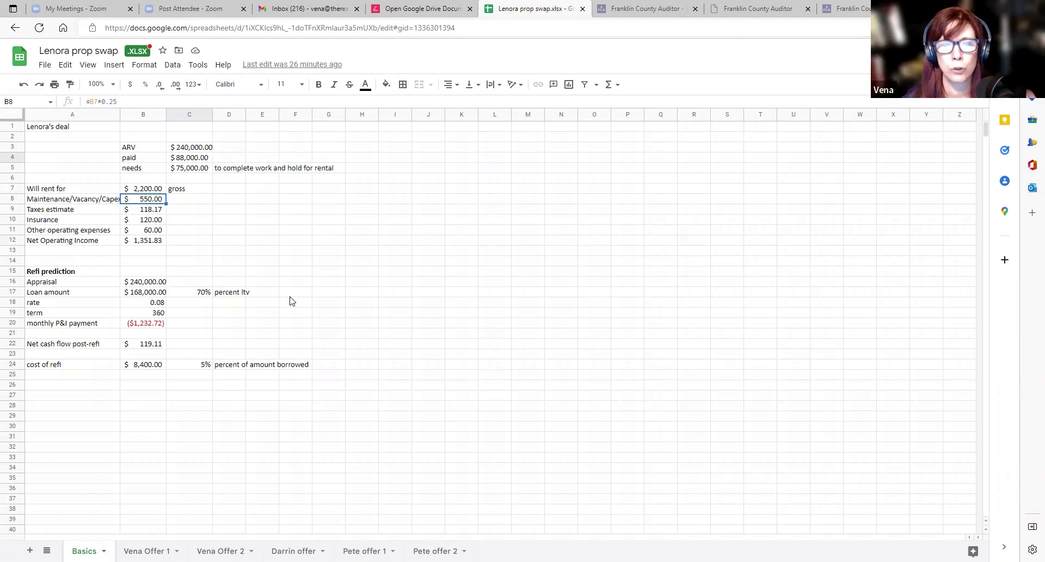
pyautogui.click(148, 325)
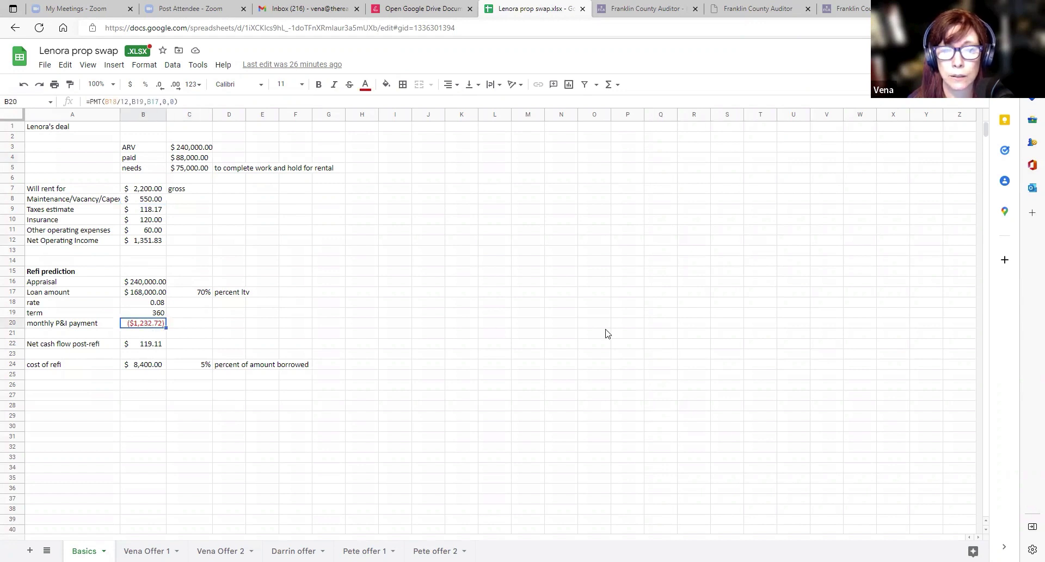
pyautogui.click(153, 302)
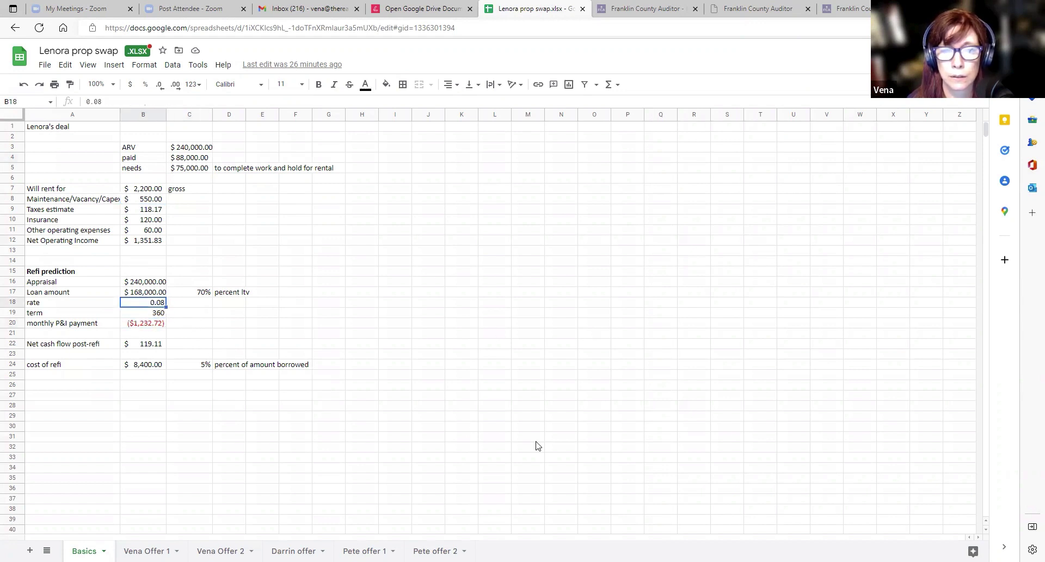